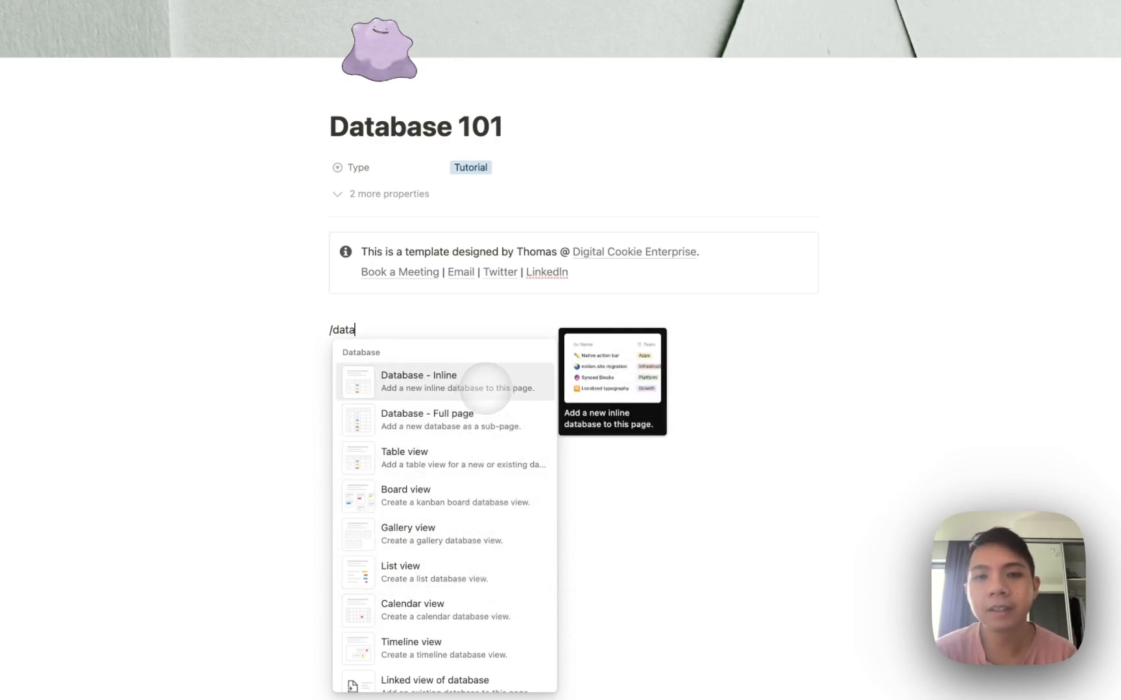
Insert an inline table database, then a 'Database (full page)' sub-page below it via /data.
left_click(487, 388)
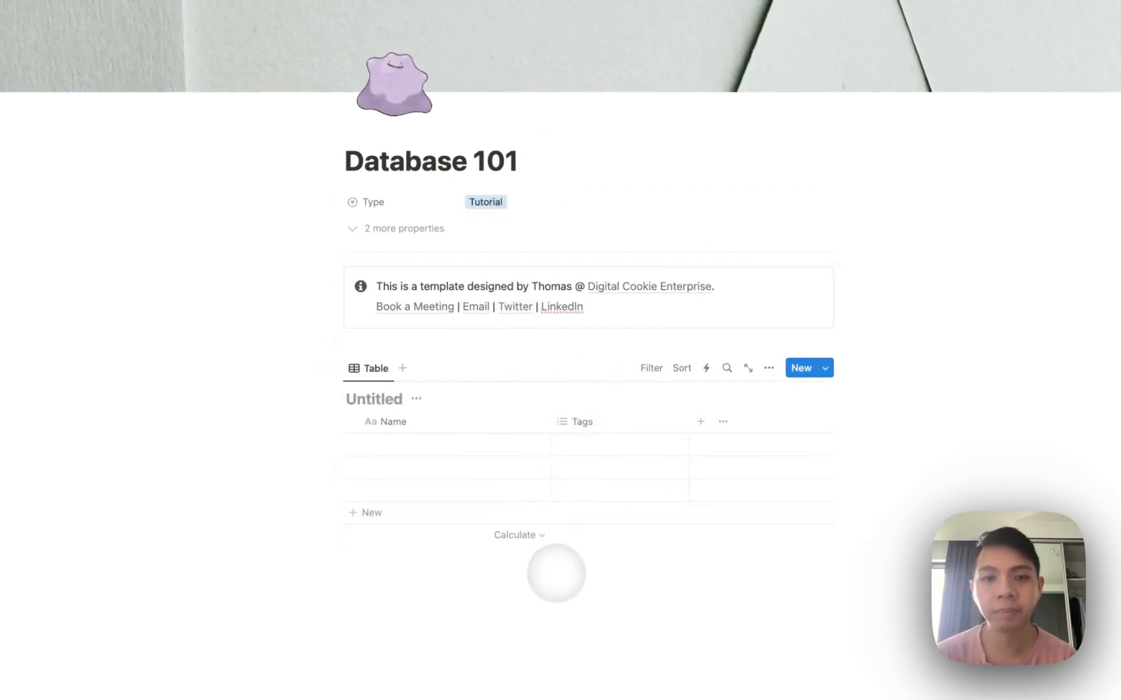
left_click(555, 574)
type("/data")
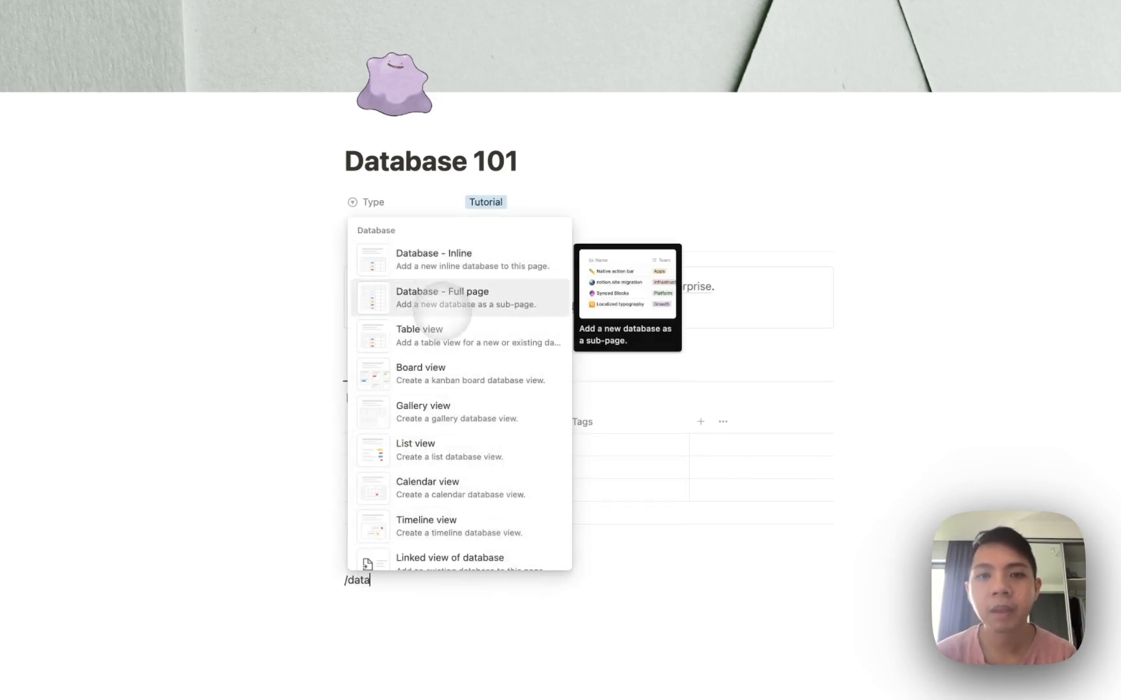
left_click(442, 313)
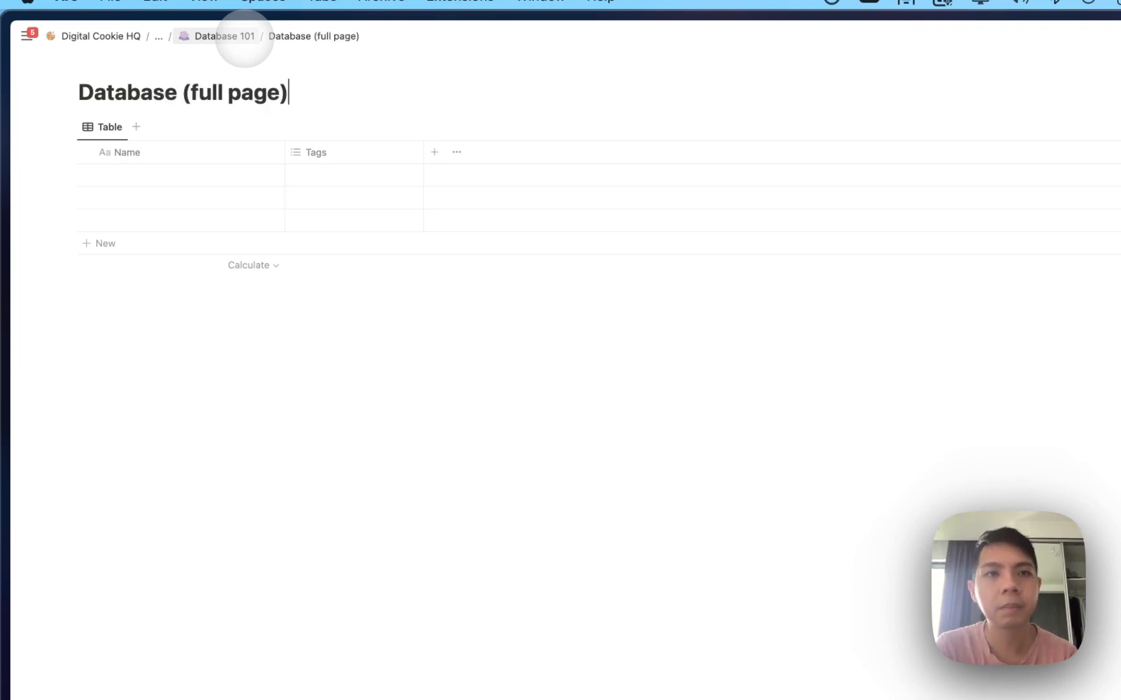
Go back to Database 101, view the inline database as its own page, and return.
left_click(217, 36)
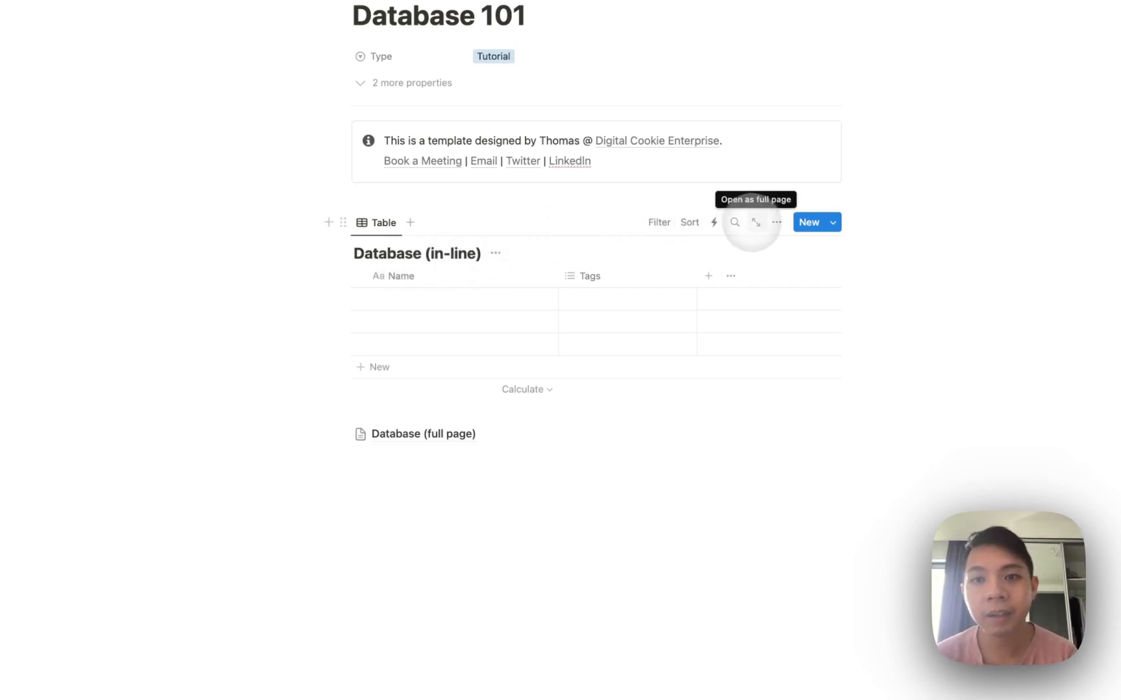
left_click(756, 222)
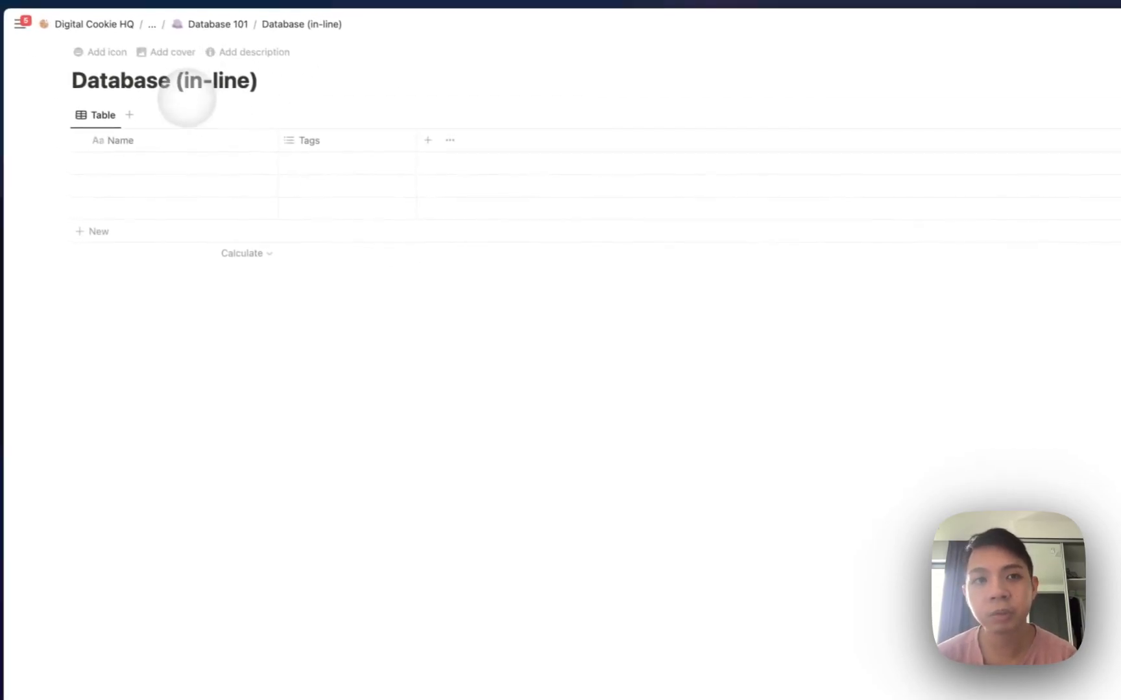
left_click(218, 24)
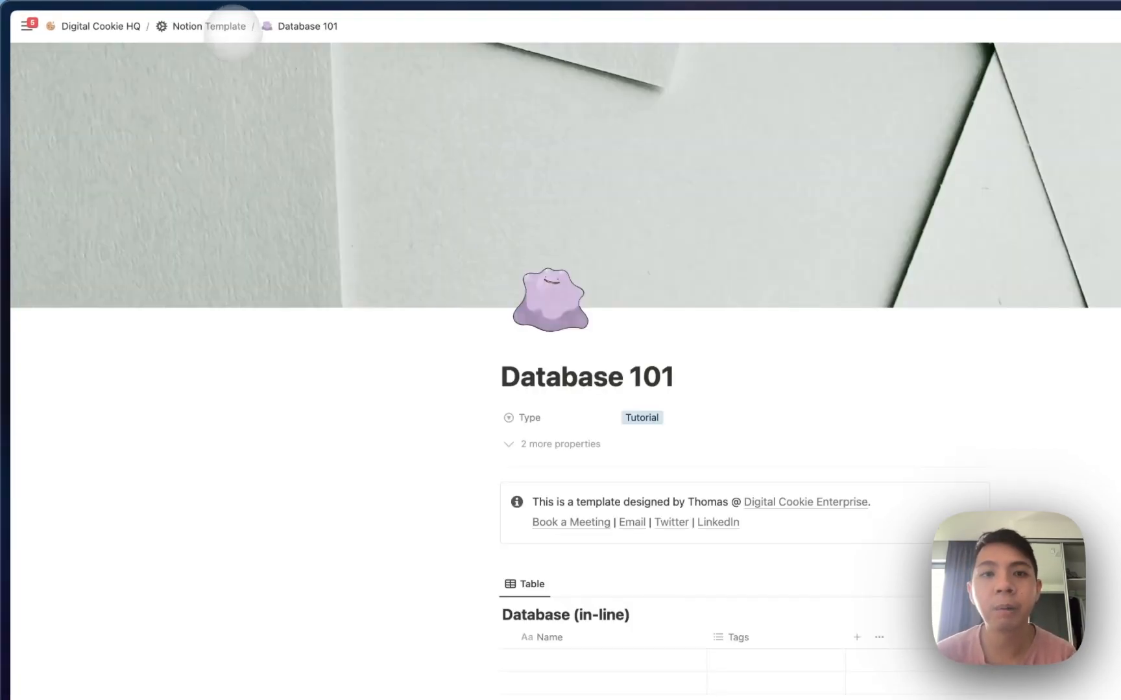
scroll(591, 389, "down", 5)
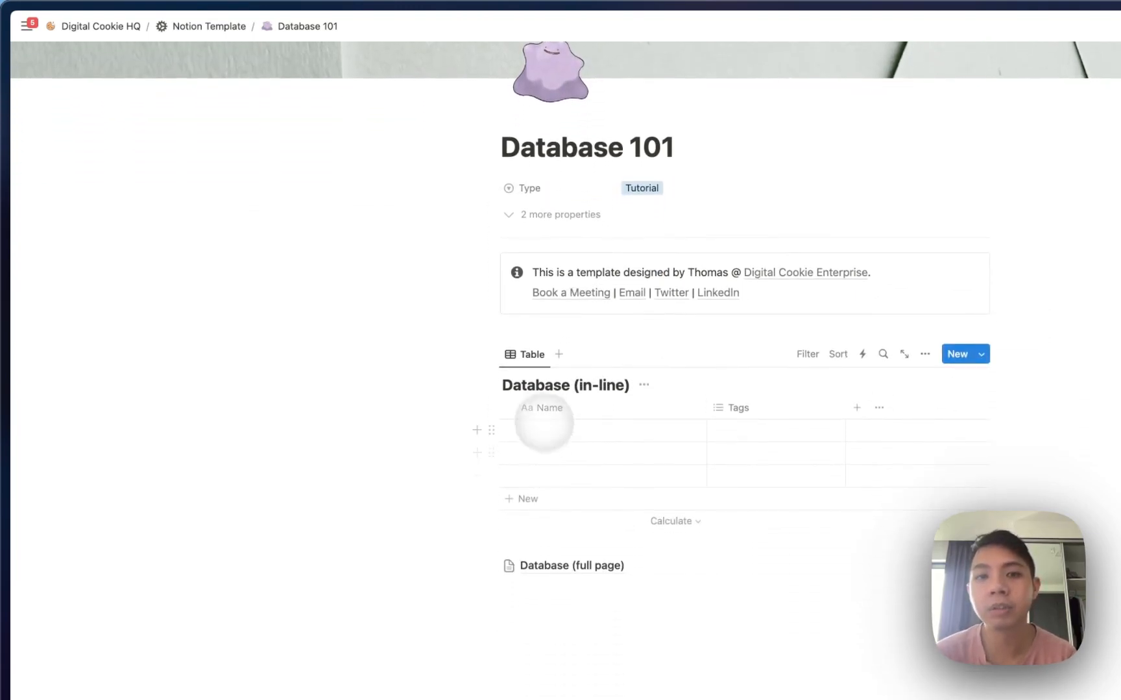
Turn the inline database block into a 'Database (in-line)' page.
left_click(491, 354)
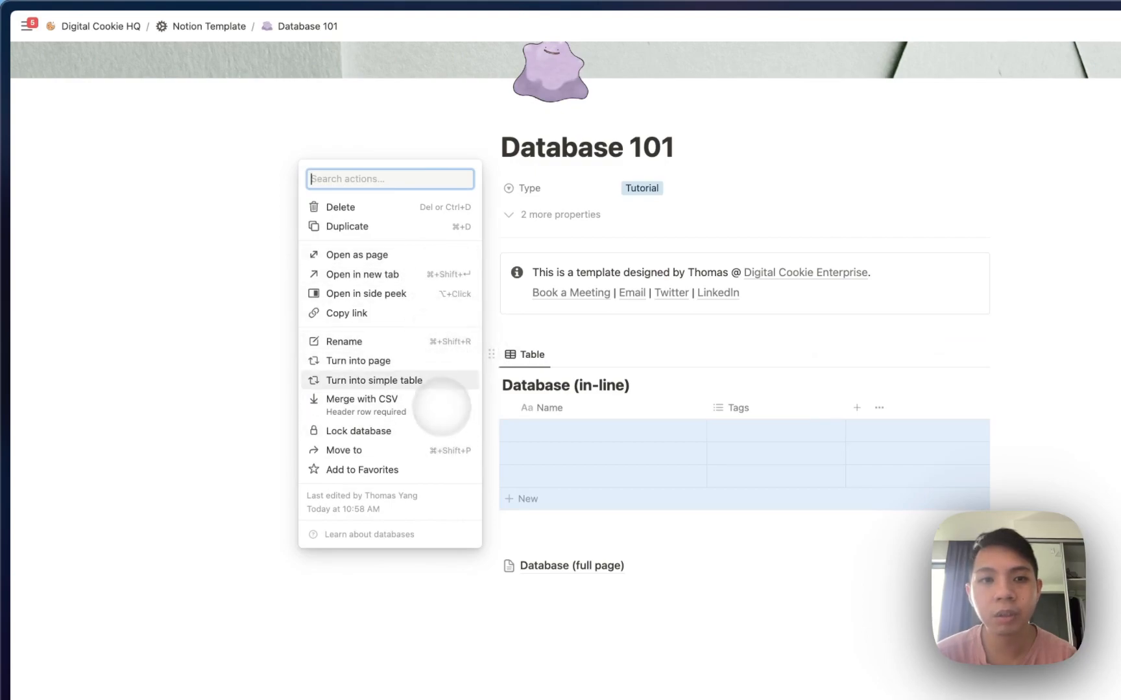
left_click(431, 362)
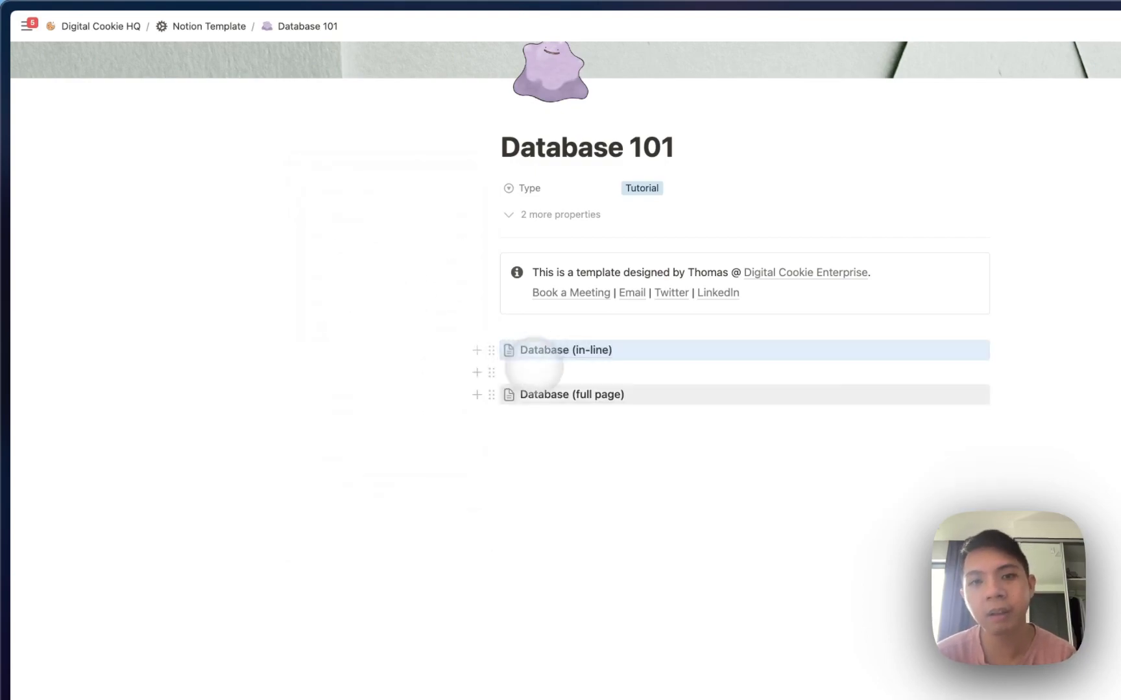
left_click(492, 395)
Turn the full-page database back into an inline table and delete its three empty rows.
left_click(431, 389)
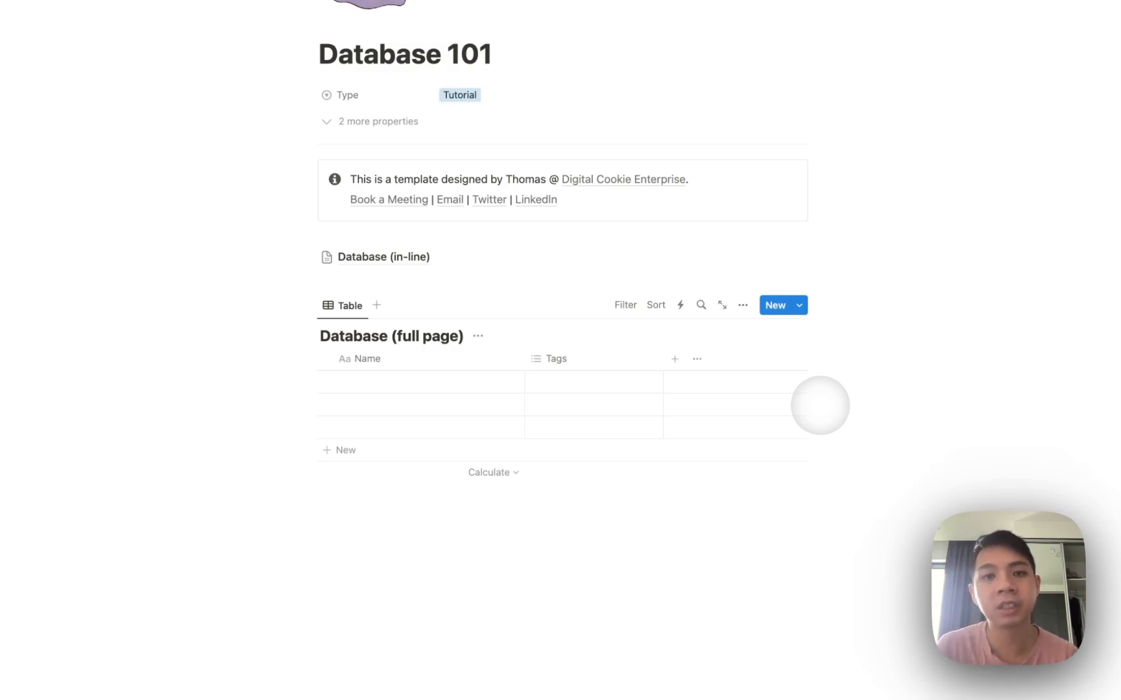
left_click_drag(835, 430, 392, 293)
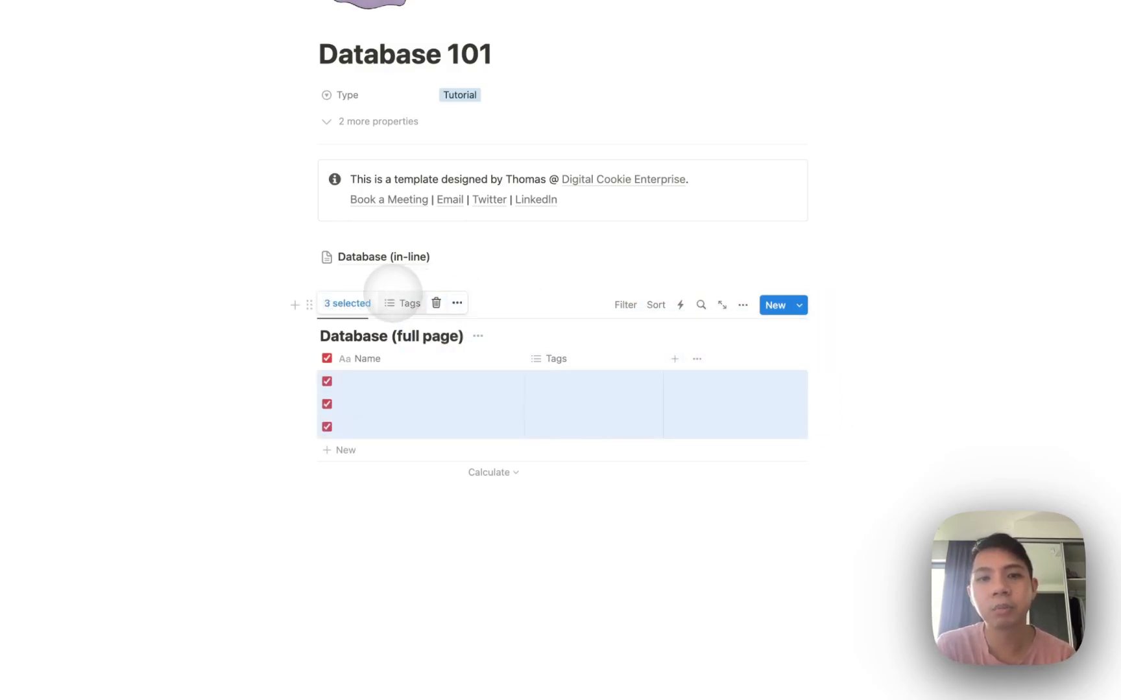
left_click(436, 303)
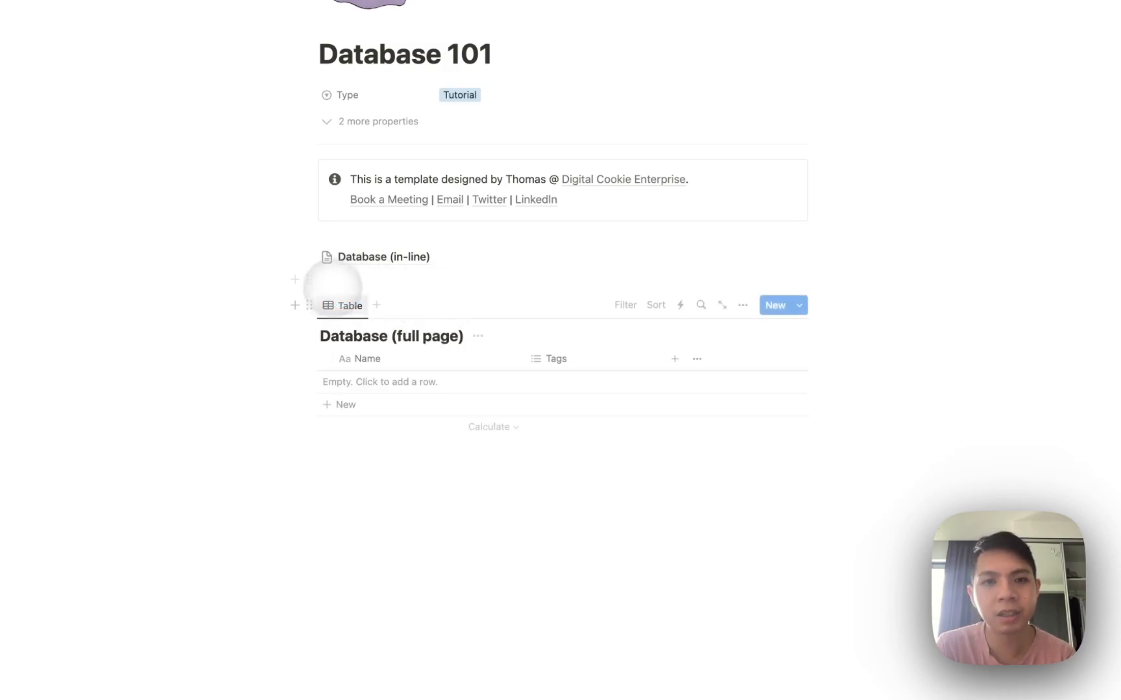
Delete the embedded database table block and the 'Database (in-line)' block.
left_click(310, 305)
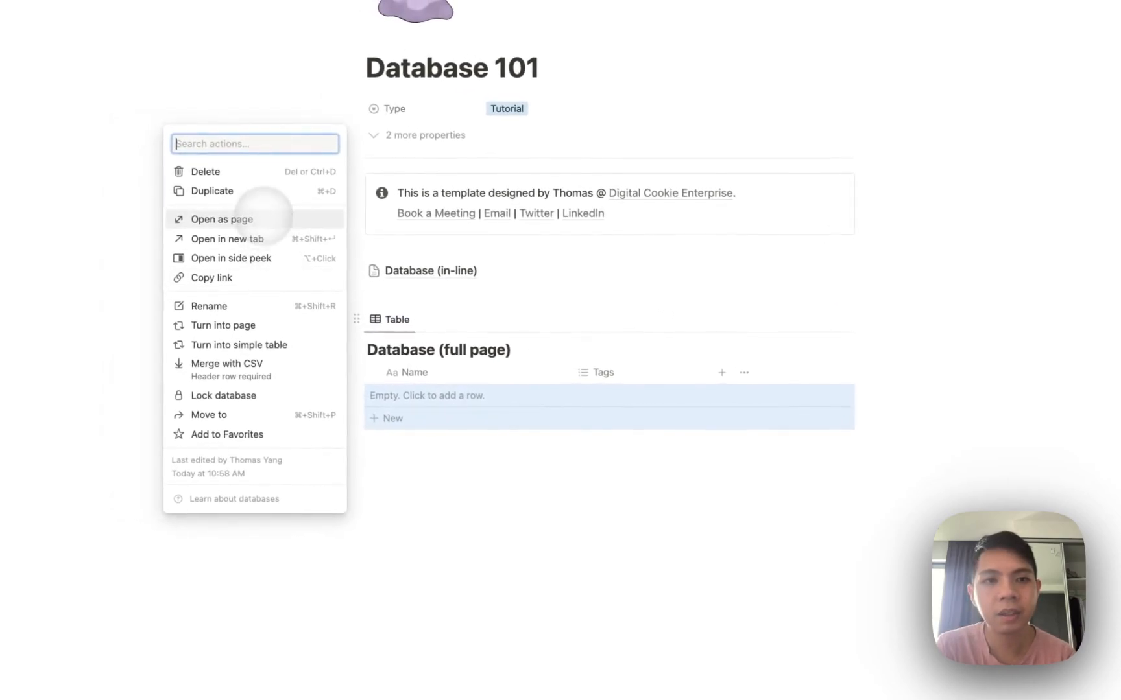
left_click(258, 172)
left_click(356, 271)
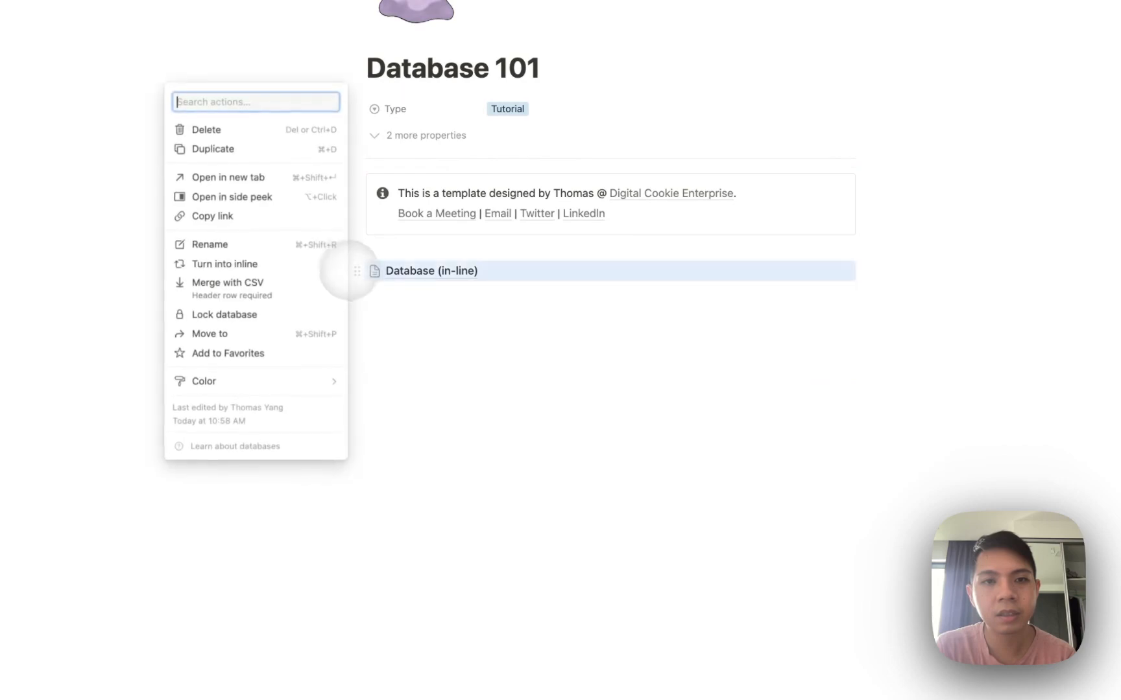
left_click(214, 131)
Insert a Table view block via /database, backed by a new database.
type("/")
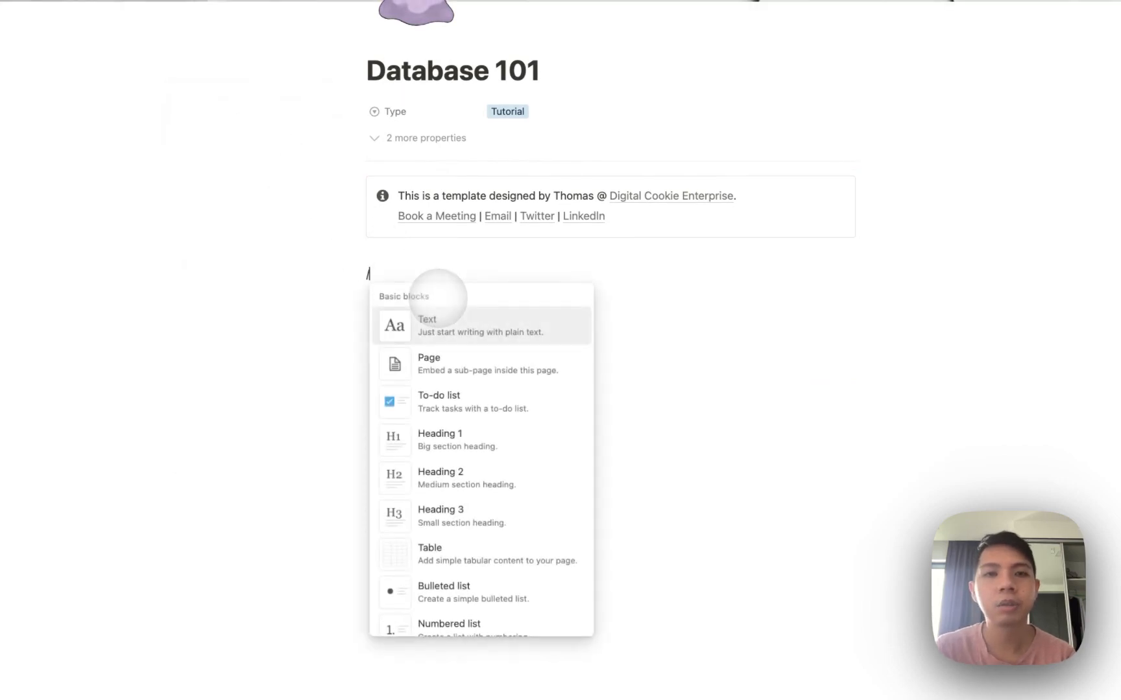
type("database")
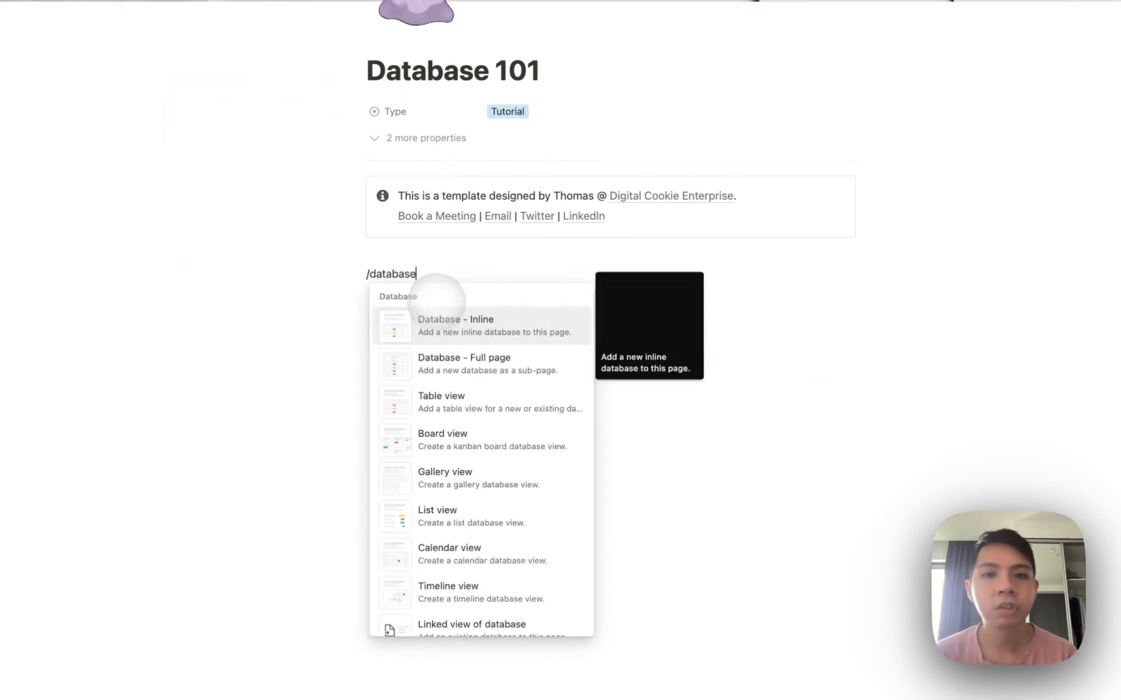
scroll(402, 441, "down", 3)
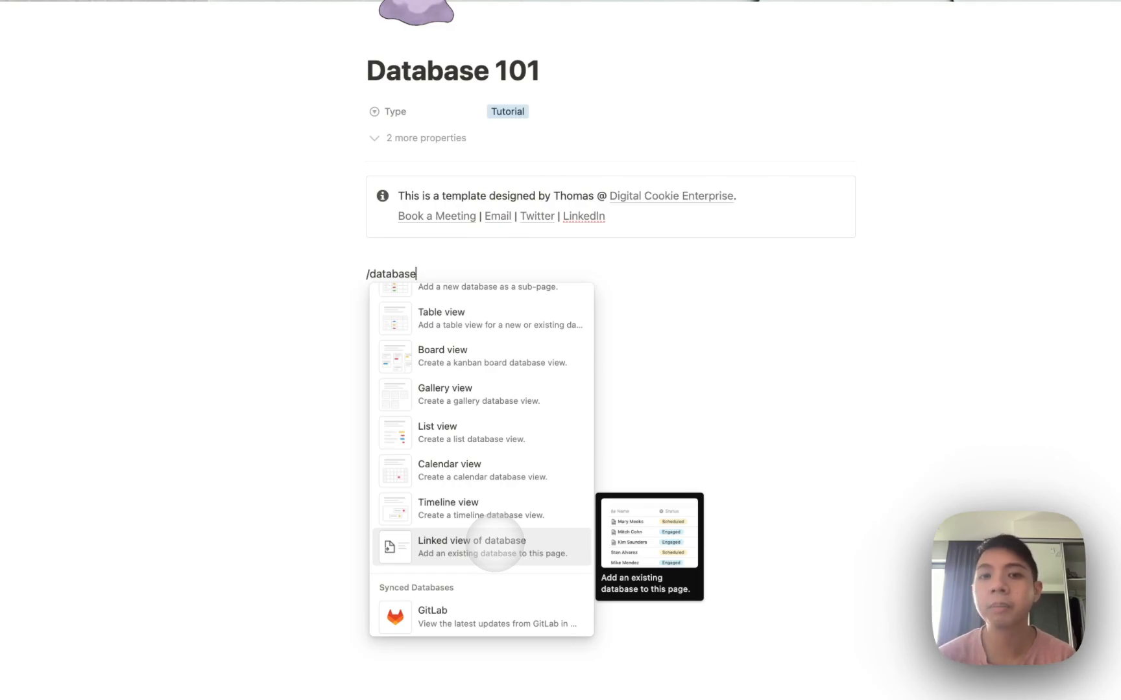
scroll(477, 526, "up", 2)
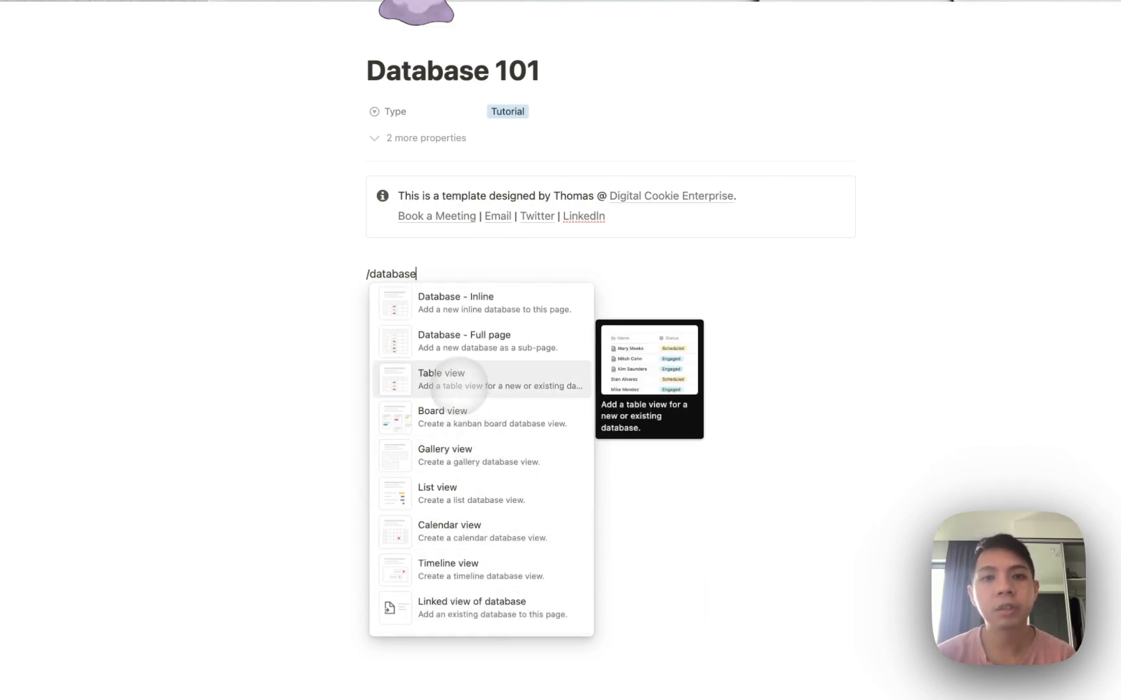
left_click(463, 376)
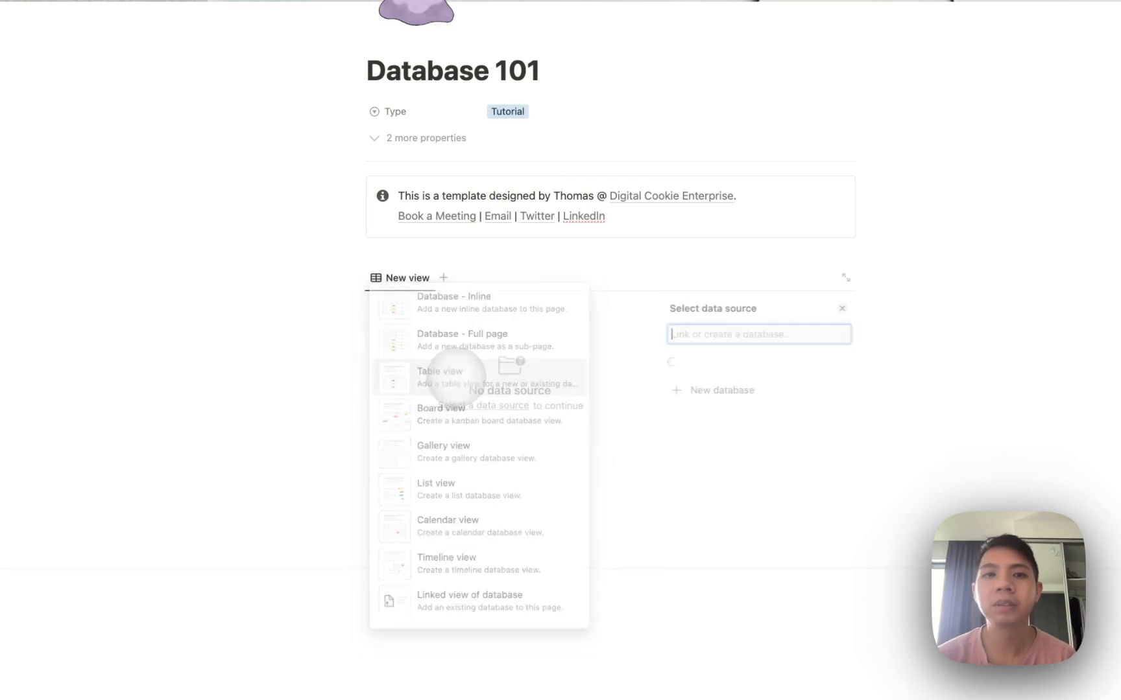
left_click(674, 542)
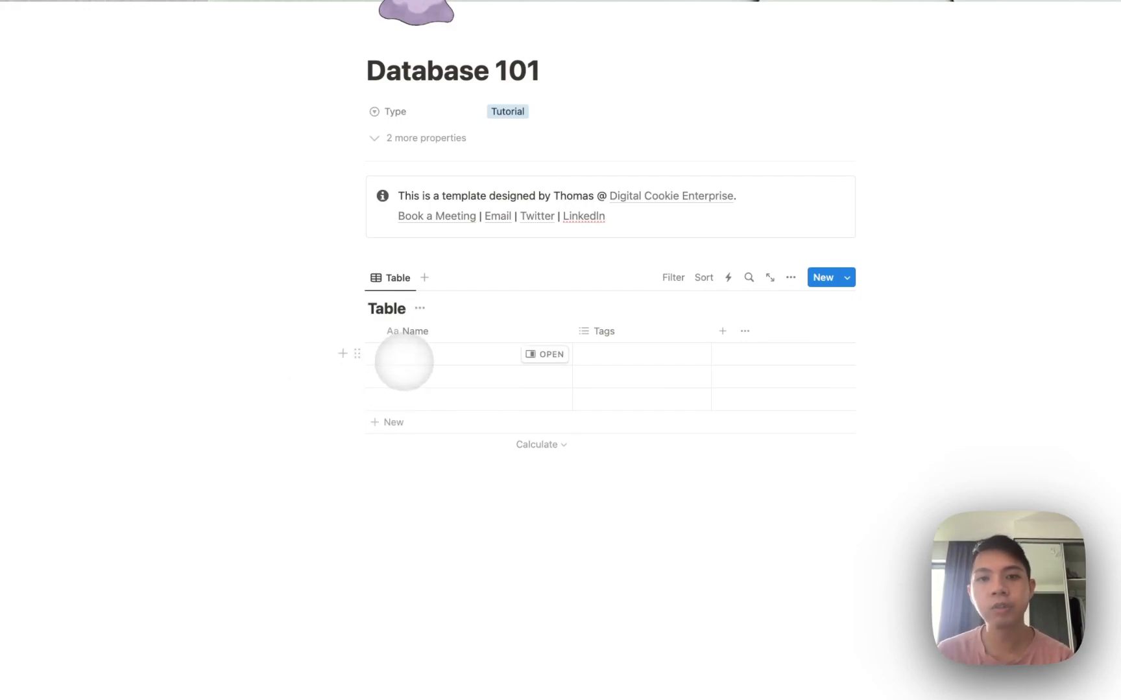
Replace the Tags column with a Status property and title the table 'Invoice Tracker'.
left_click(609, 329)
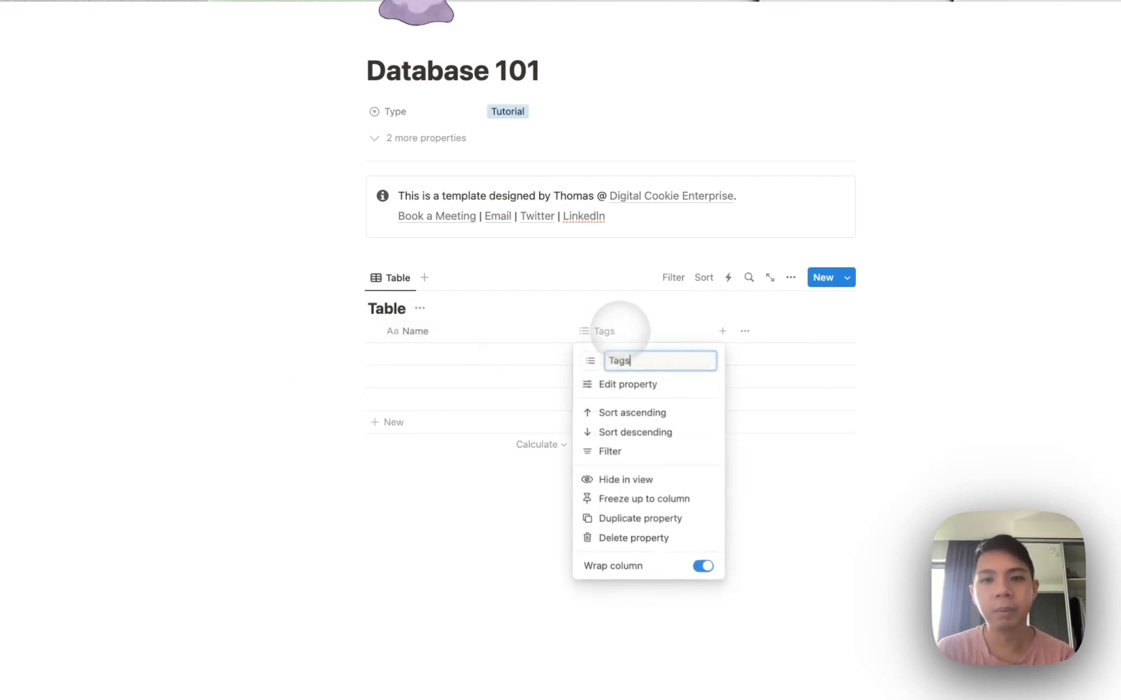
left_click(627, 540)
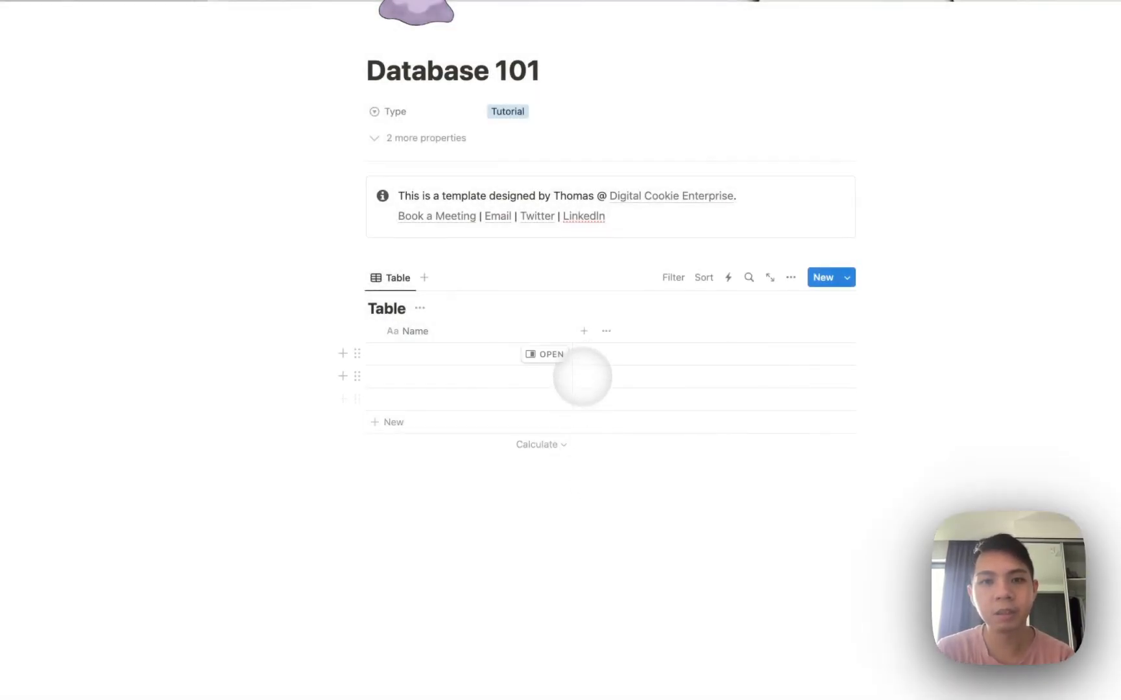
left_click(581, 332)
type("sta")
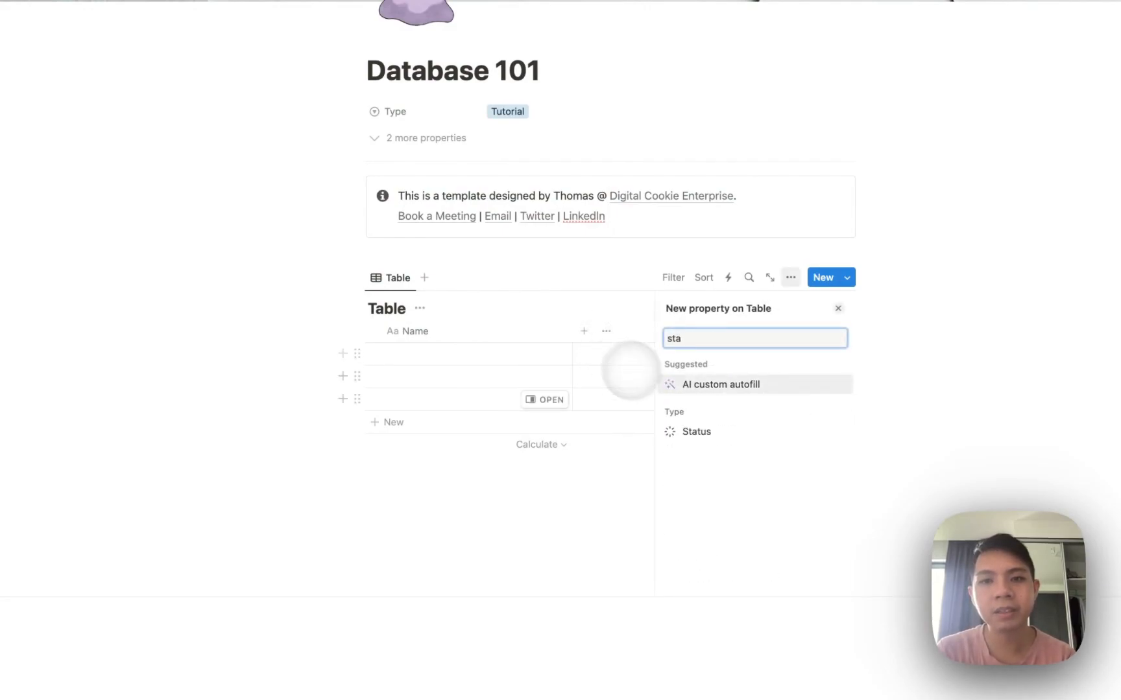
left_click(686, 430)
left_click(417, 332)
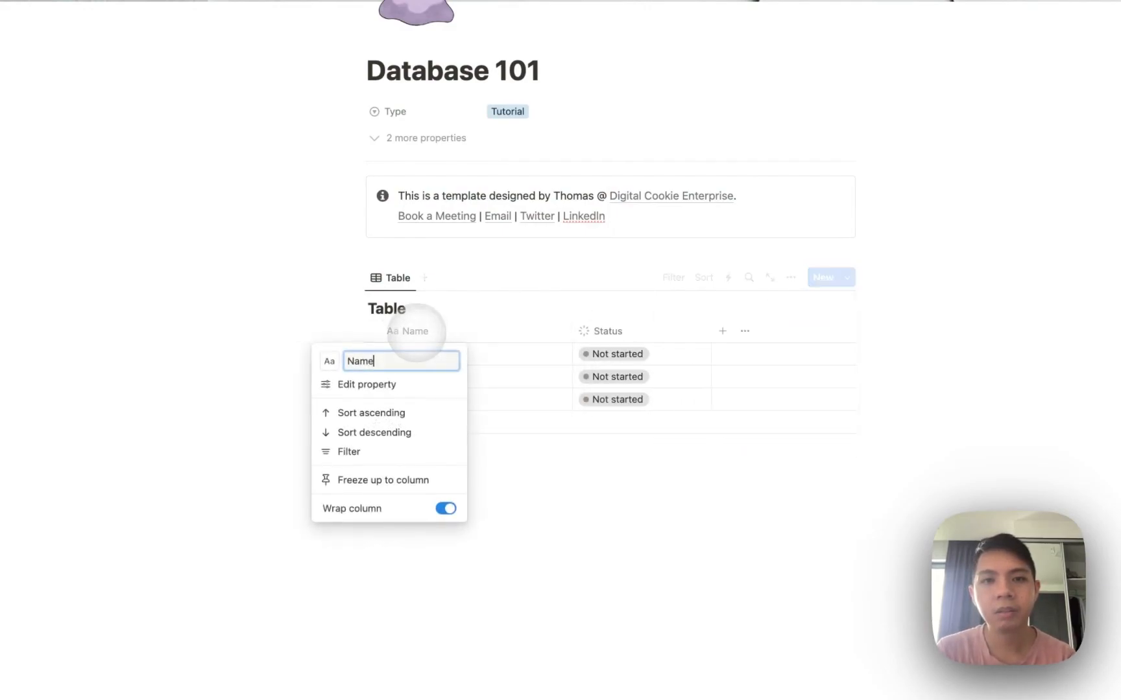
left_click(384, 309)
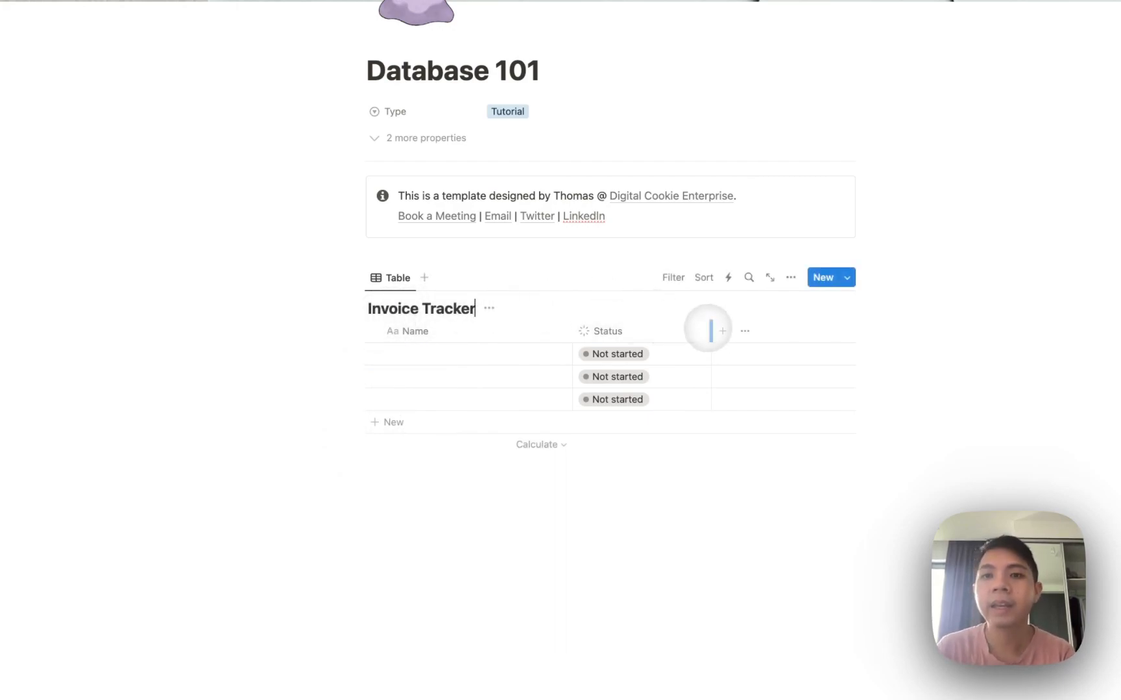
Add a Number column named 'Cost' formatted as US Dollar.
left_click(722, 331)
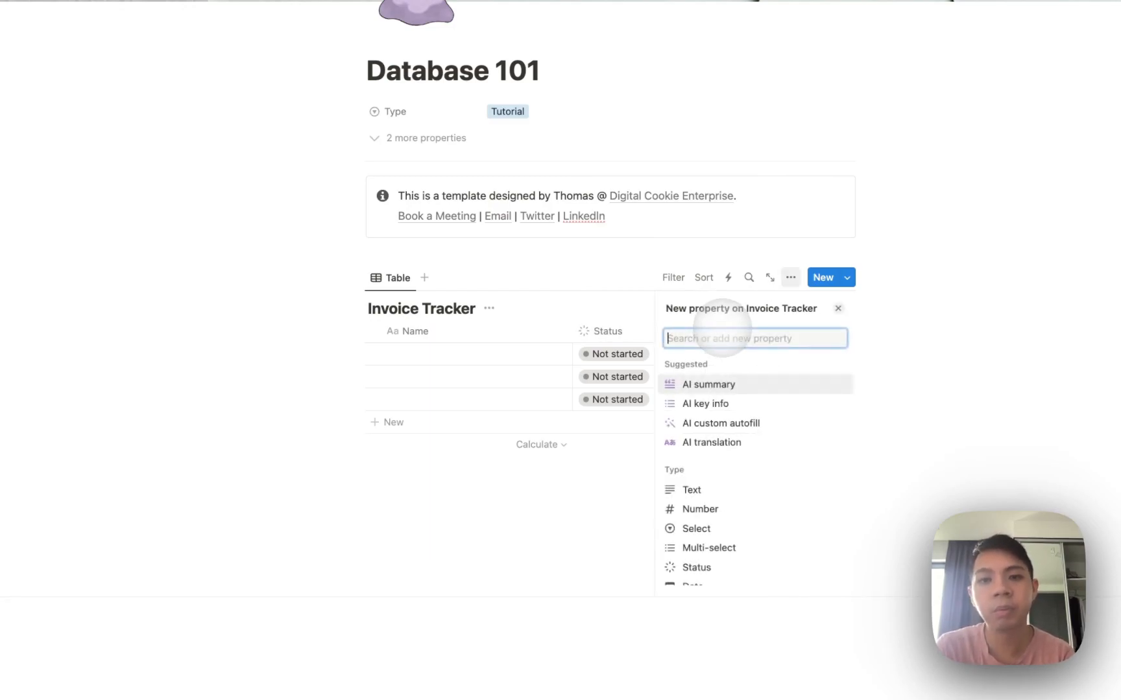
left_click(700, 509)
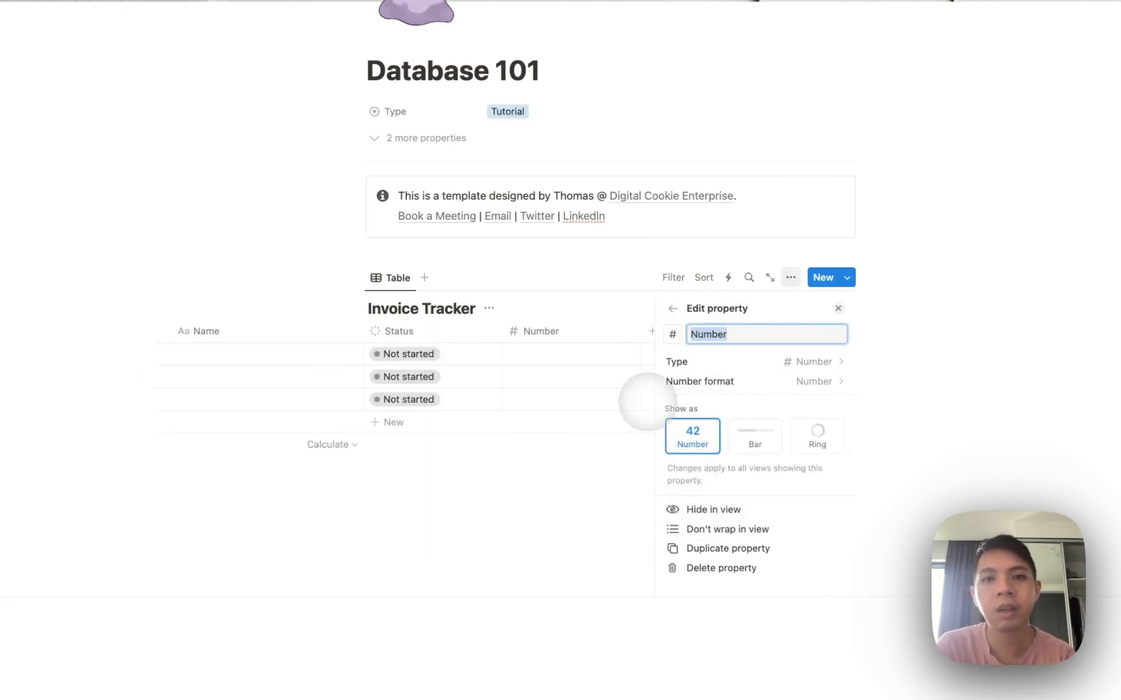
type("Cost")
left_click(693, 382)
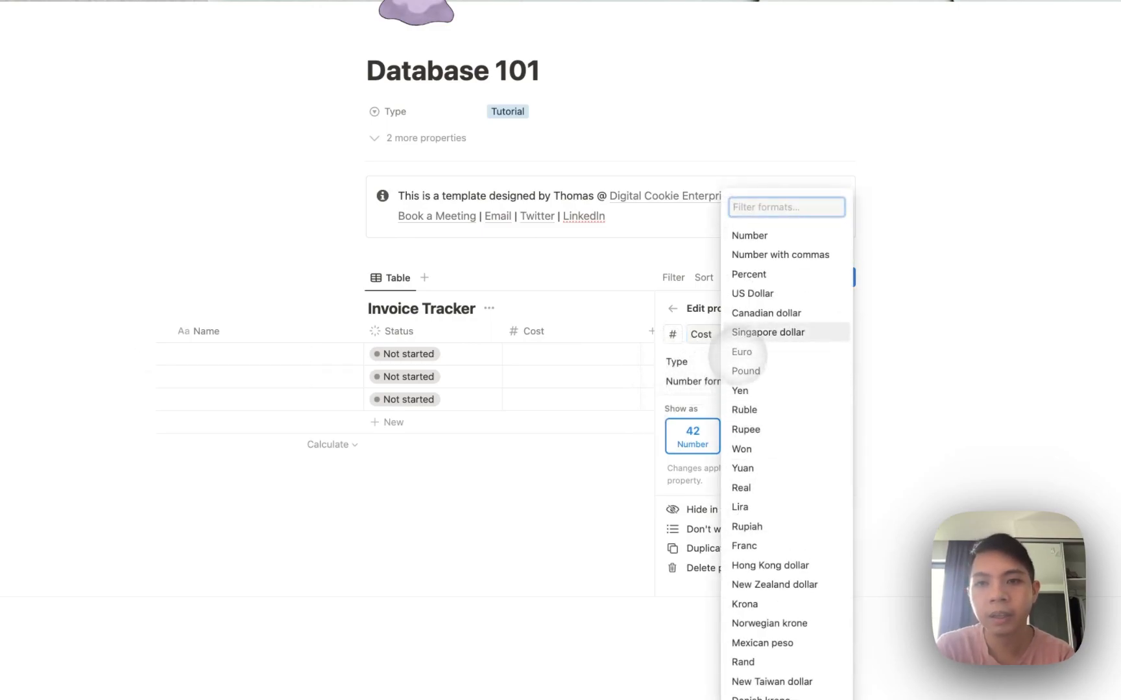
left_click(754, 293)
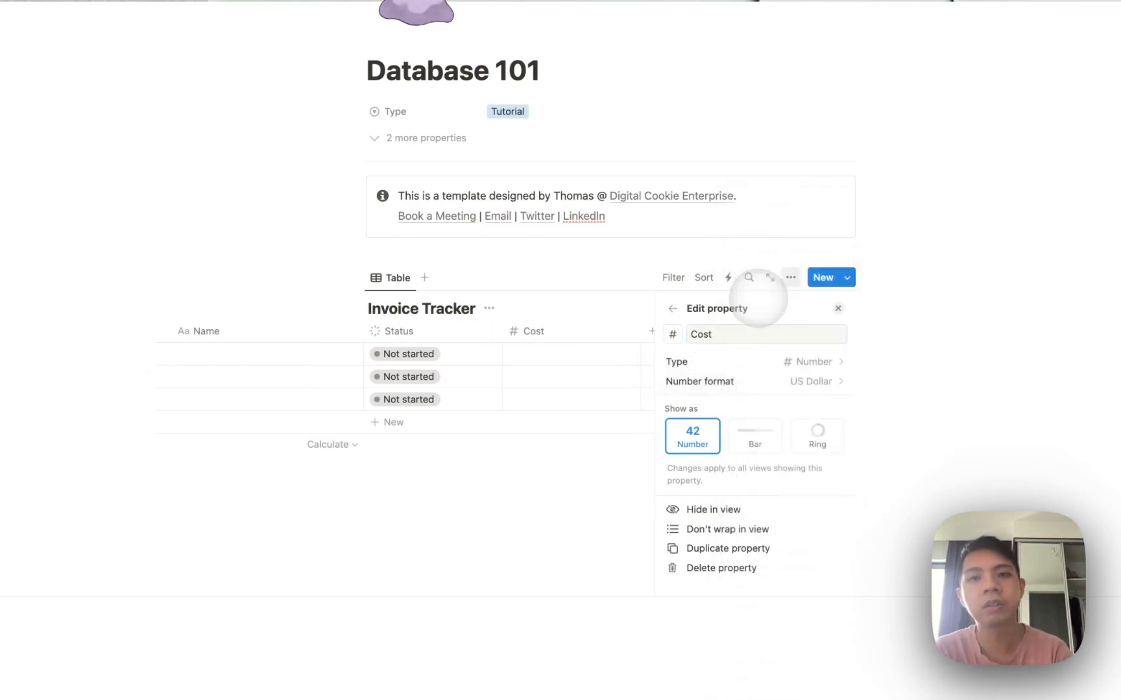
key("Escape")
left_click(768, 351)
Give INV-1 a $500 cost, name the rows INV-1, INV-2, INV-3, and narrow Name.
type("5")
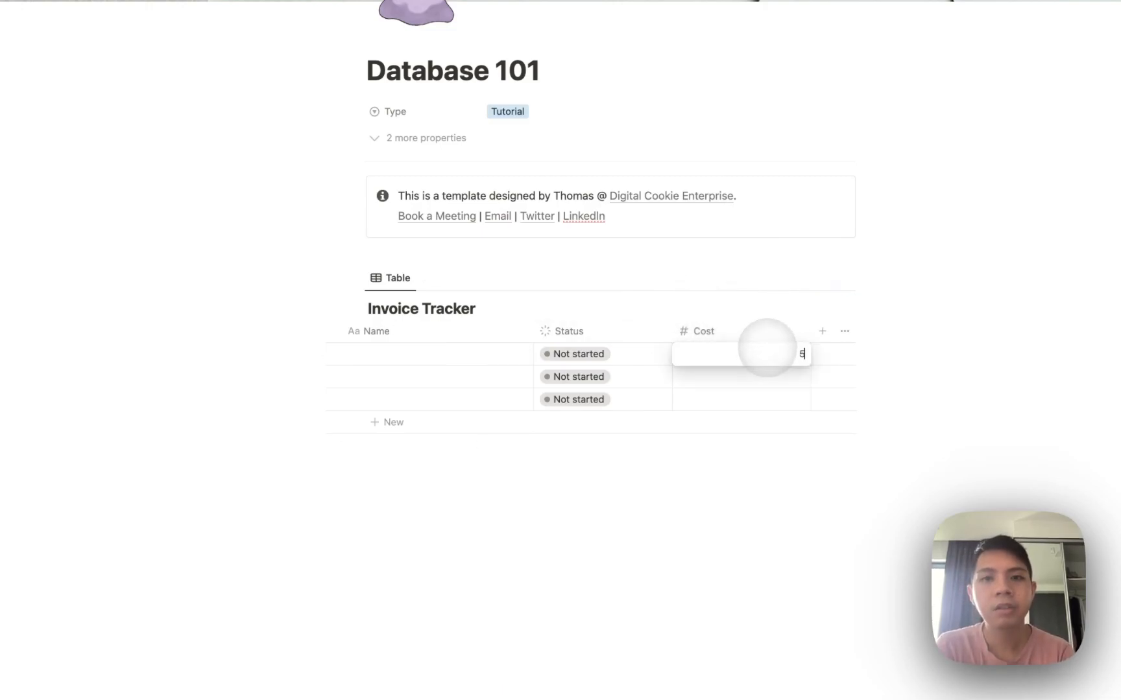
type("00")
key("Return")
left_click(393, 356)
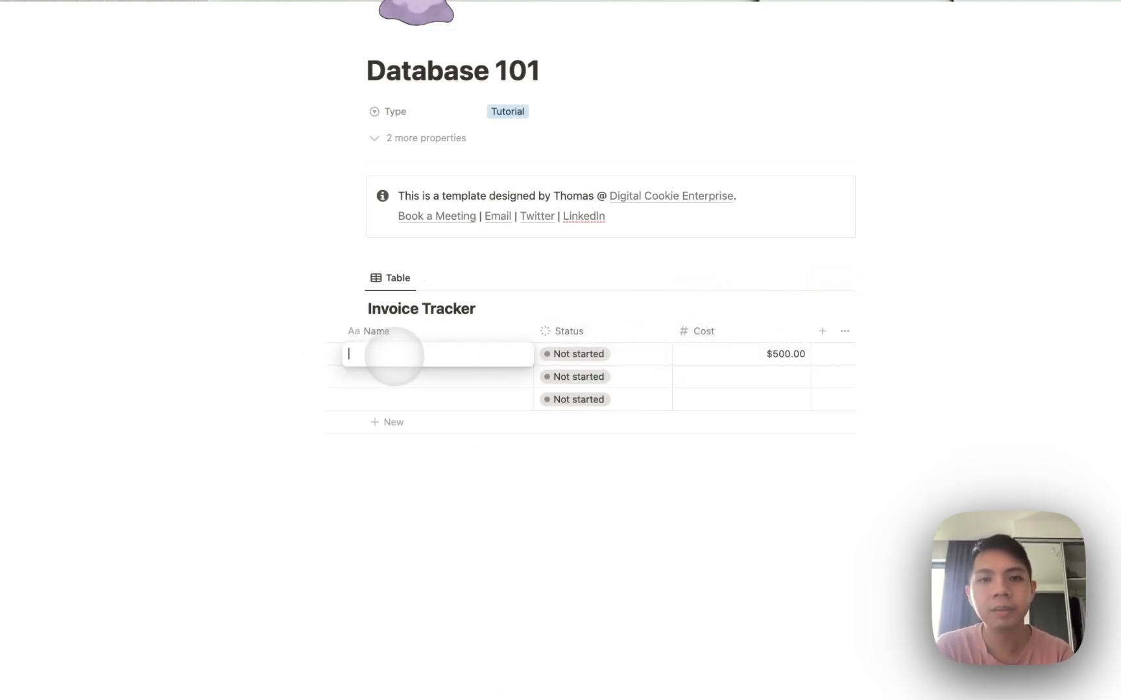
type("INV-1")
key("Return")
key("Return")
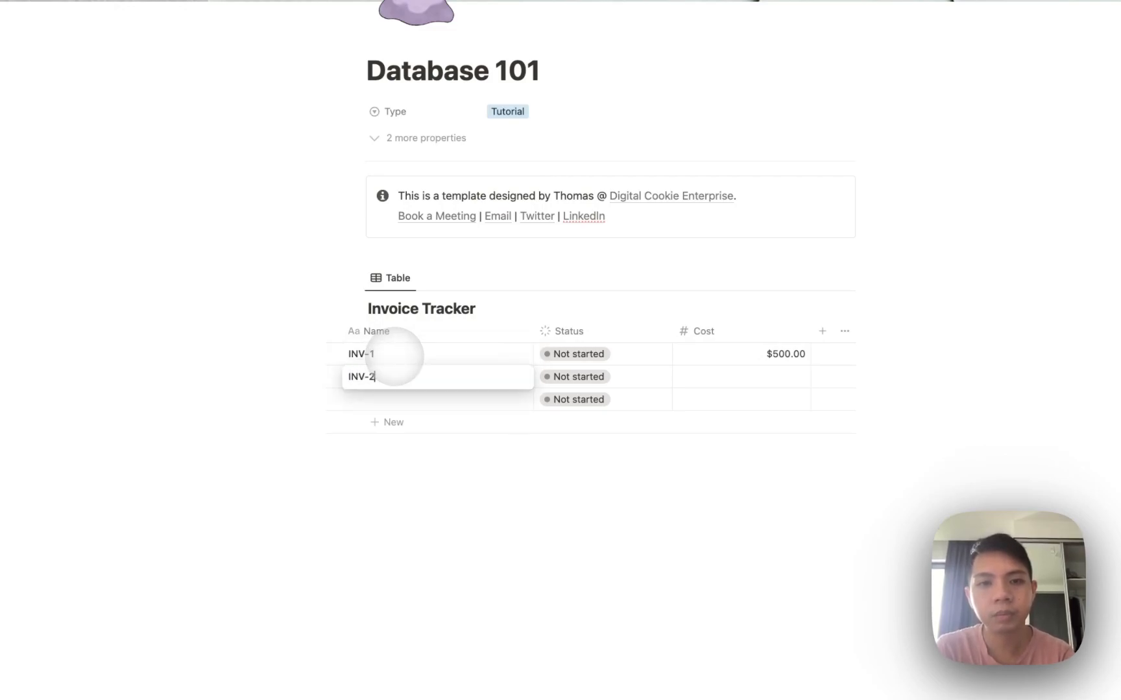
key("Return")
key("Return")
type("IN")
key("Return")
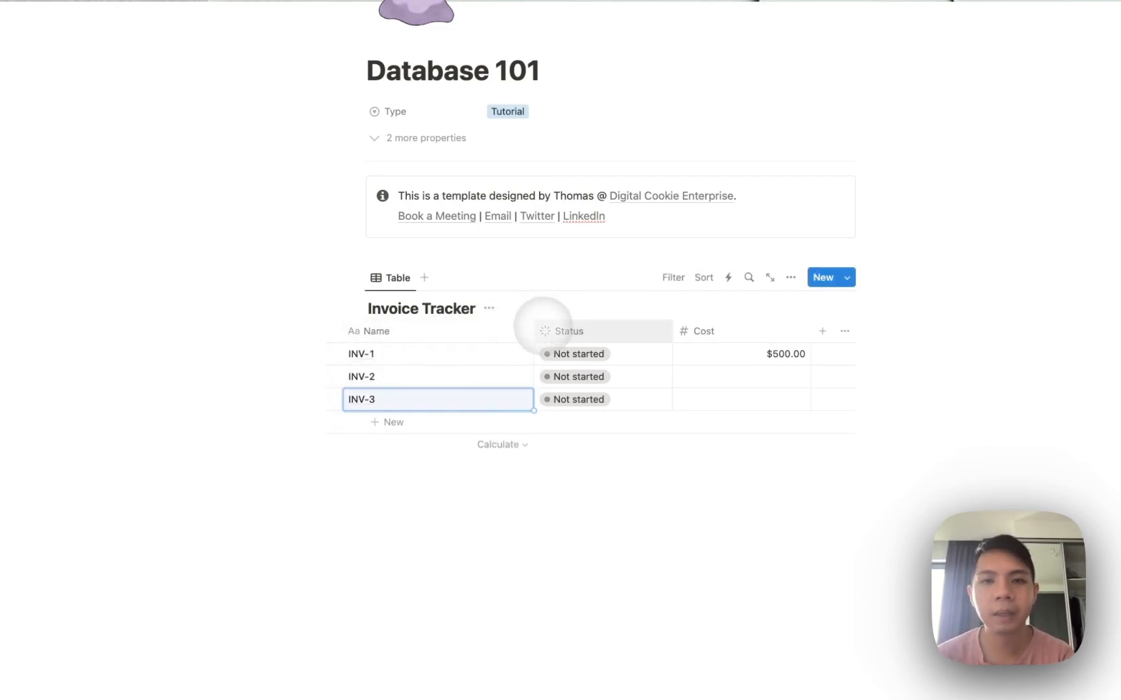
left_click_drag(535, 330, 491, 330)
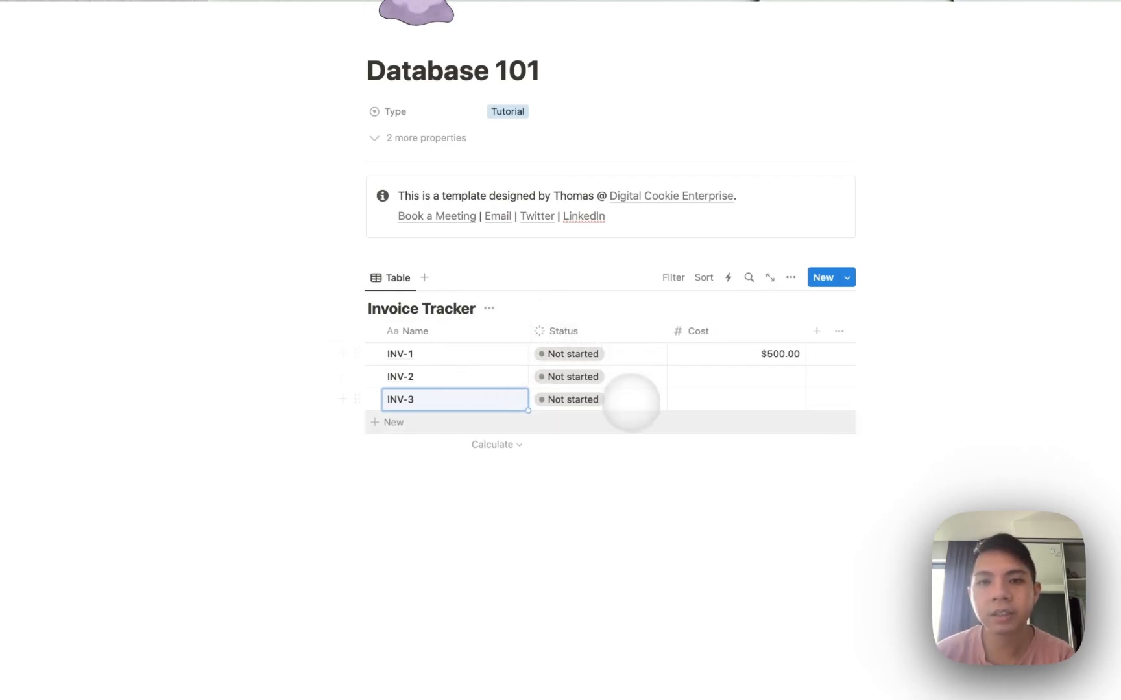
Set statuses: INV-1 In progress, INV-2 Done, INV-3 Not started.
left_click(645, 350)
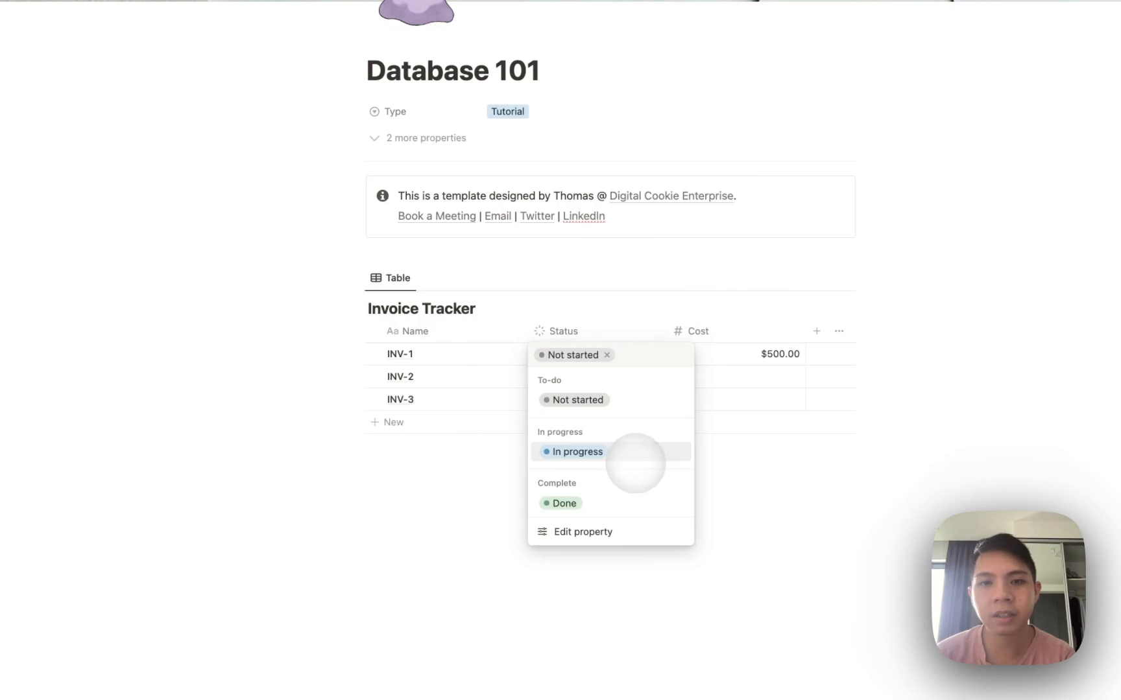
left_click(636, 454)
left_click(601, 382)
left_click(604, 523)
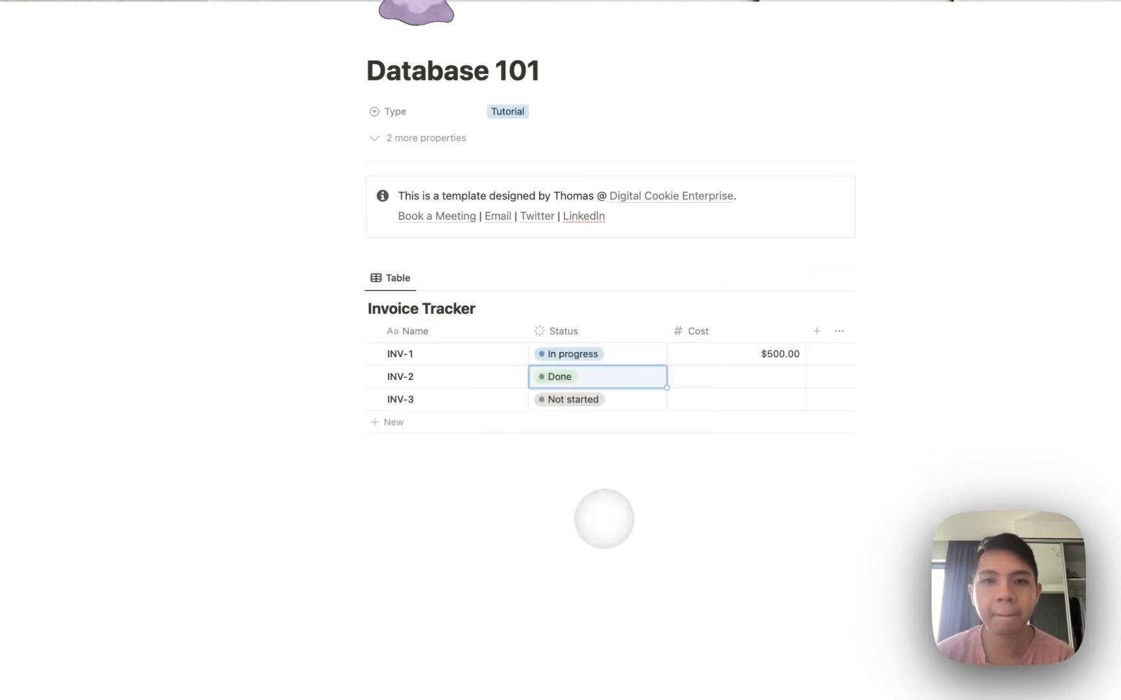
left_click(595, 400)
left_click(601, 447)
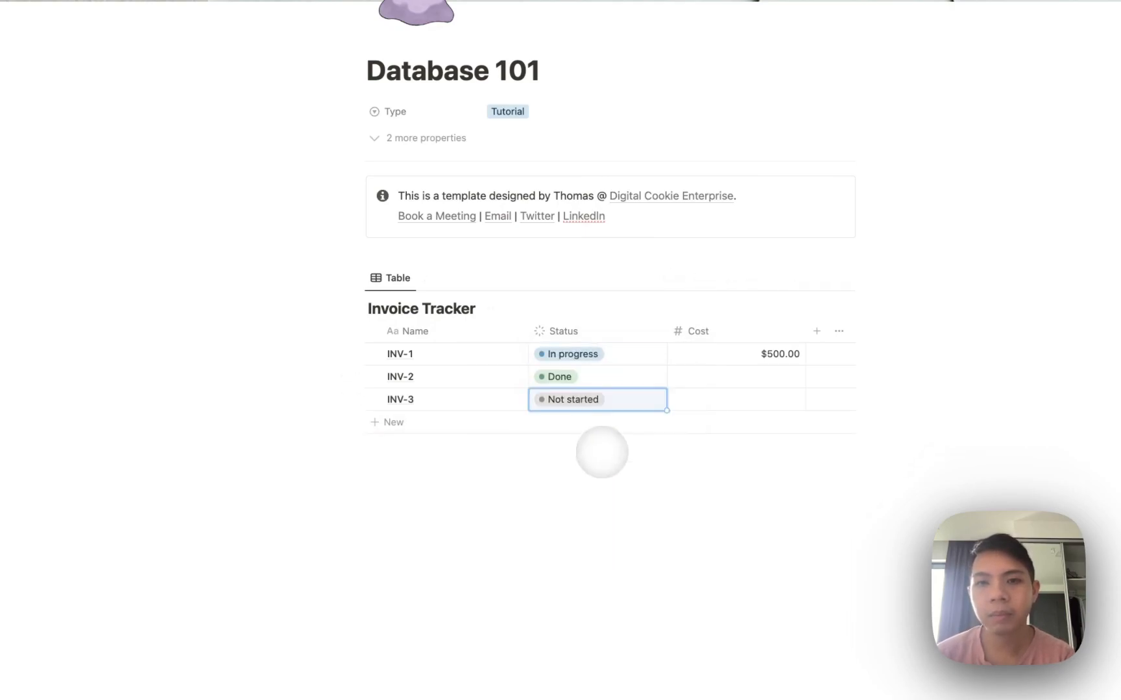
Enter the $300 and $200 costs and narrow the Cost, Status and Name columns.
left_click_drag(805, 330, 739, 331)
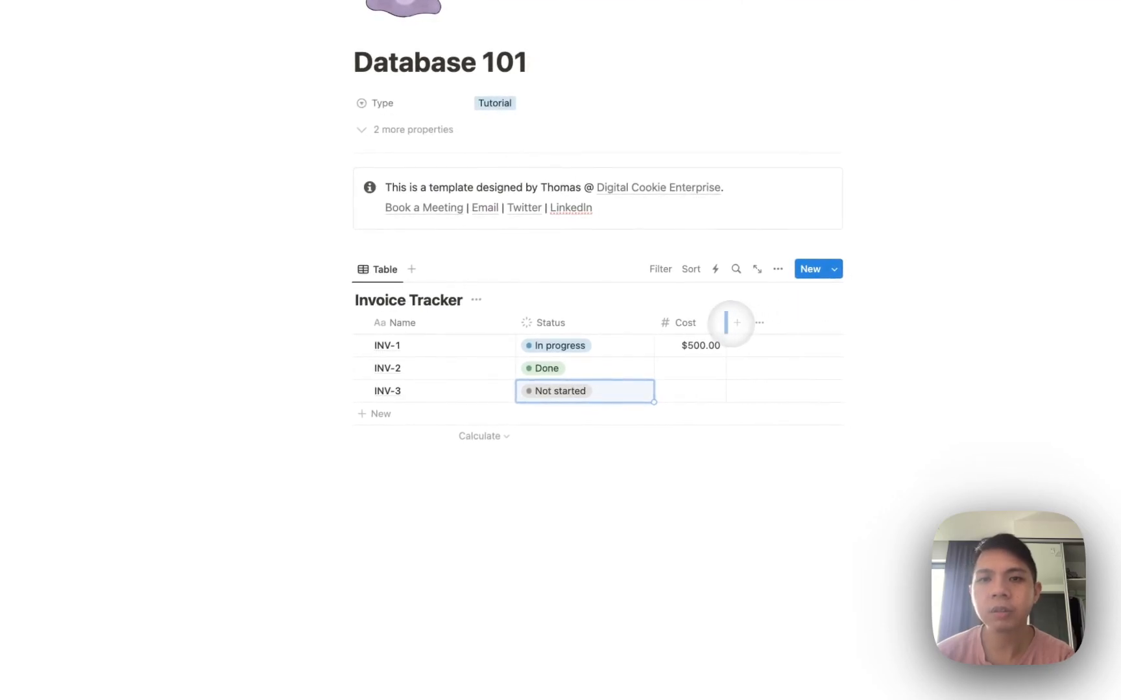
left_click(685, 368)
type("3")
type("200")
key("Return")
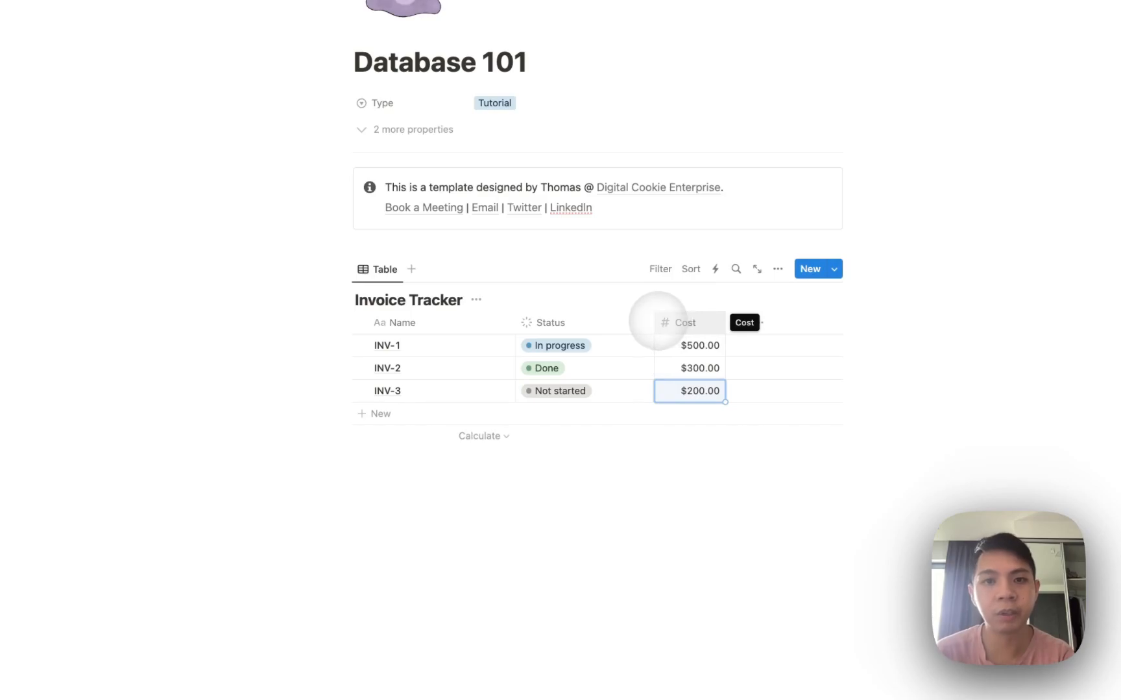
left_click_drag(654, 322, 636, 322)
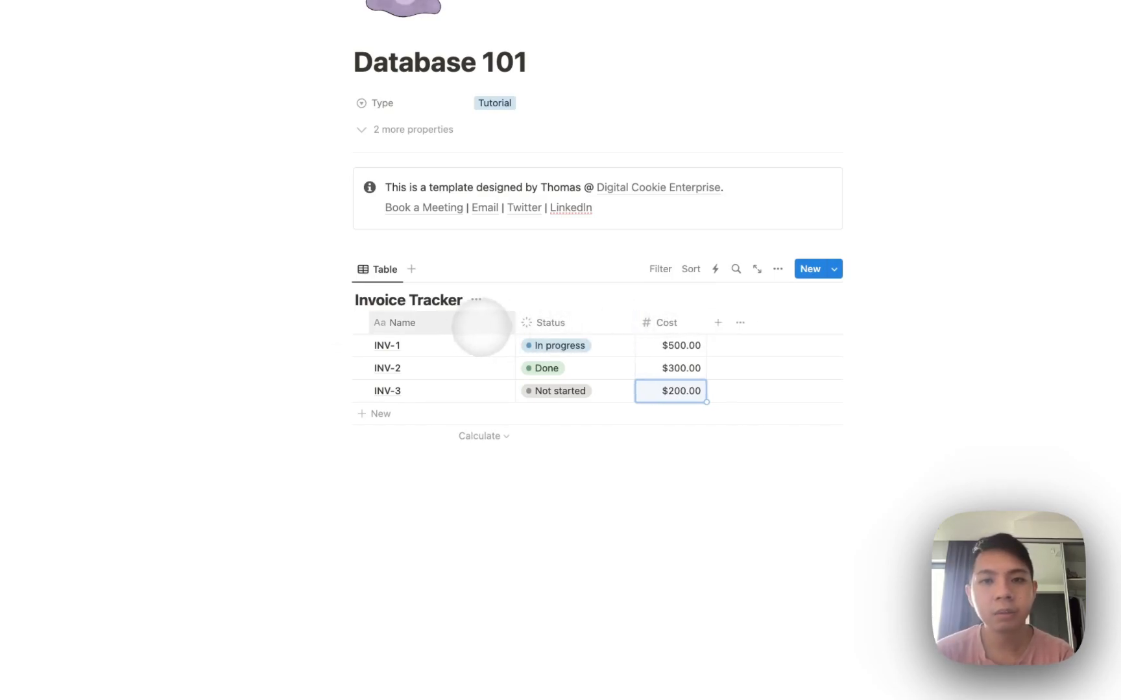
left_click(513, 322)
left_click(513, 322)
left_click_drag(515, 322, 457, 322)
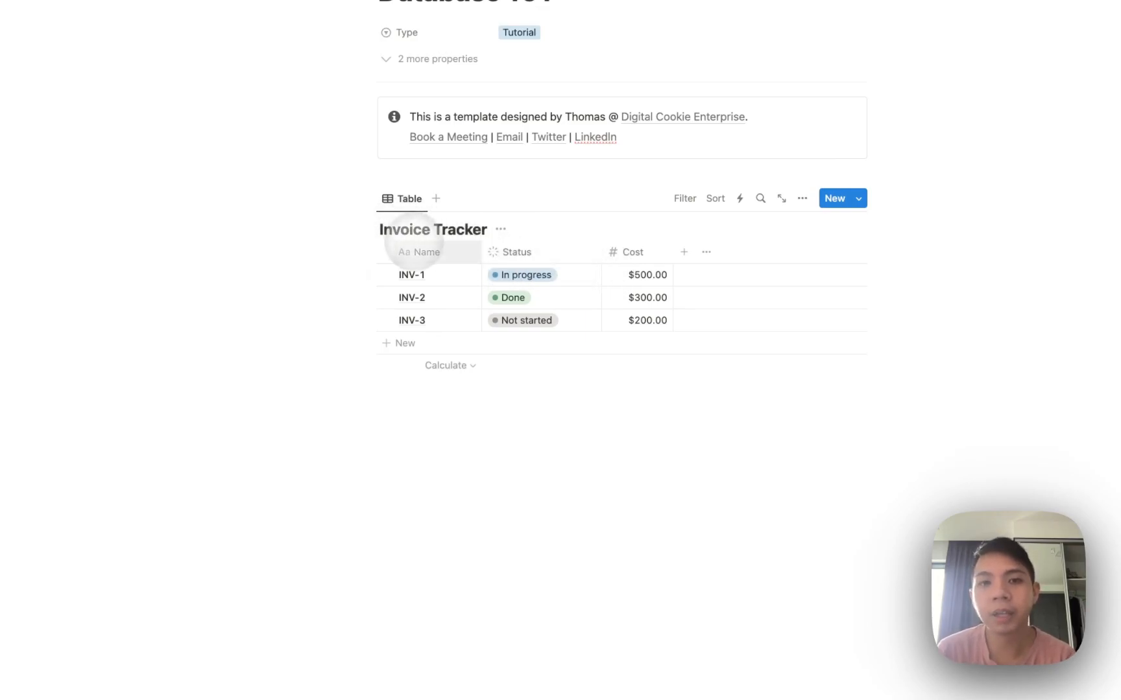
Insert a Board view via /database, linked to Invoice Tracker as a new empty view.
left_click(467, 391)
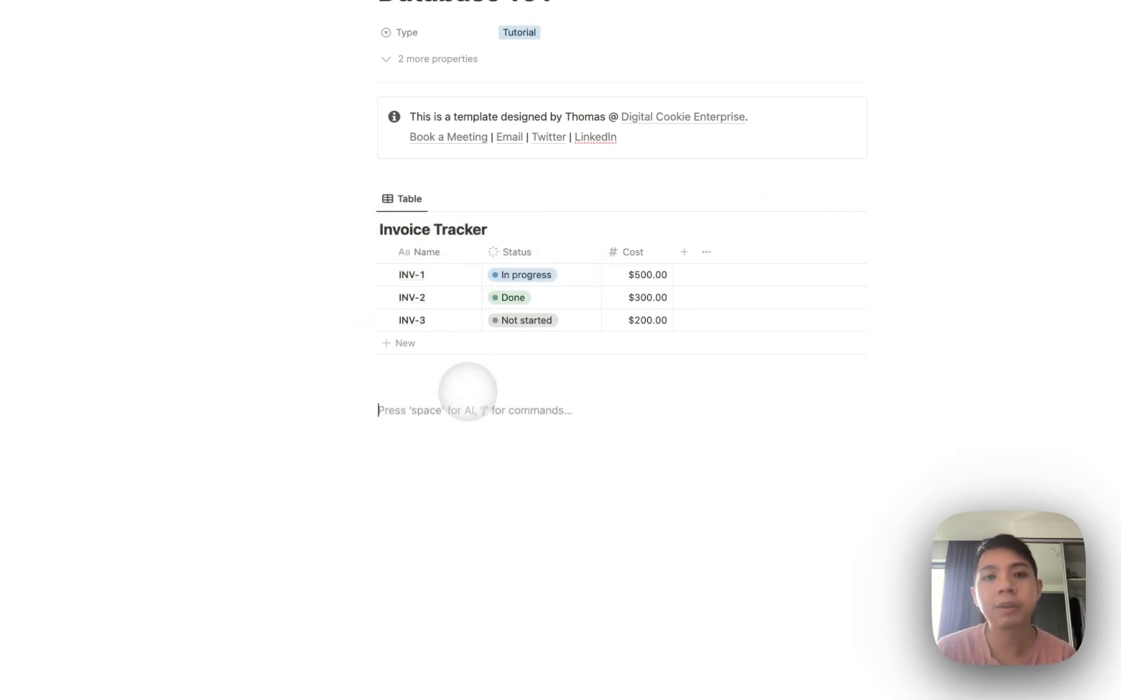
type("/database")
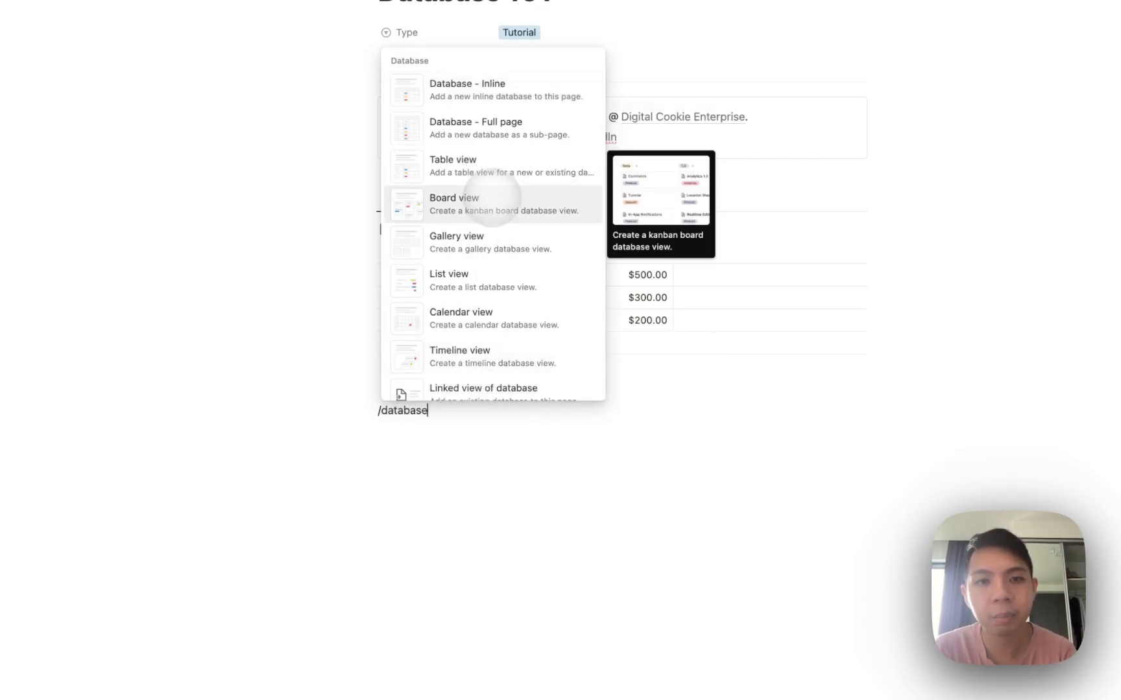
left_click(456, 206)
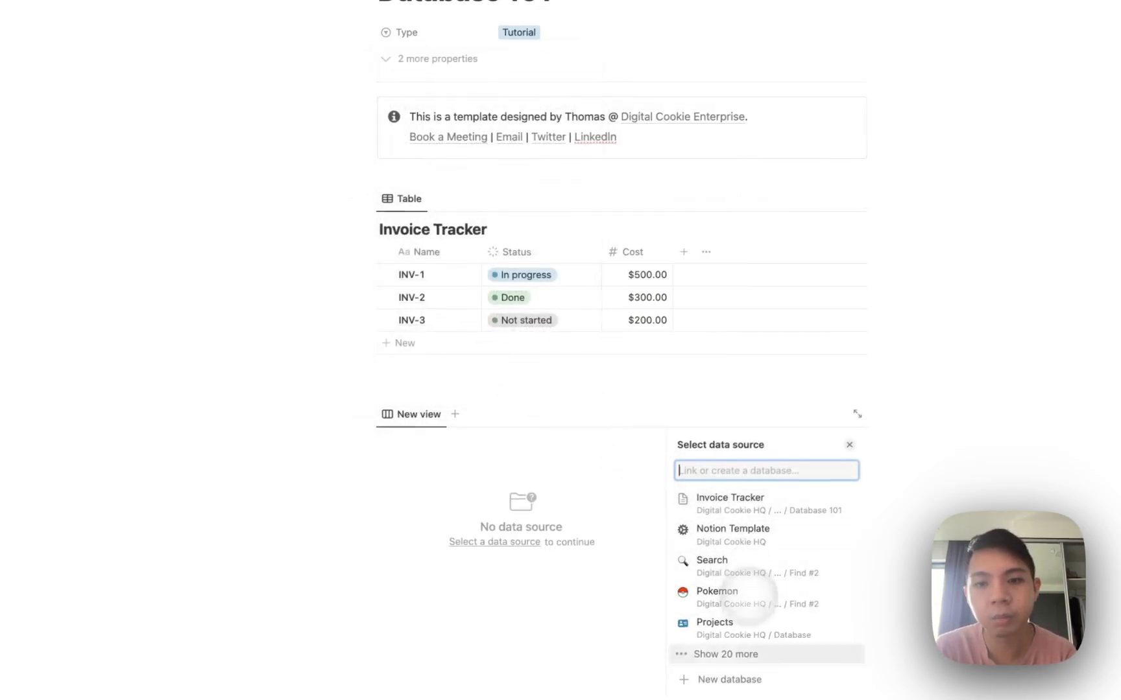
left_click(689, 485)
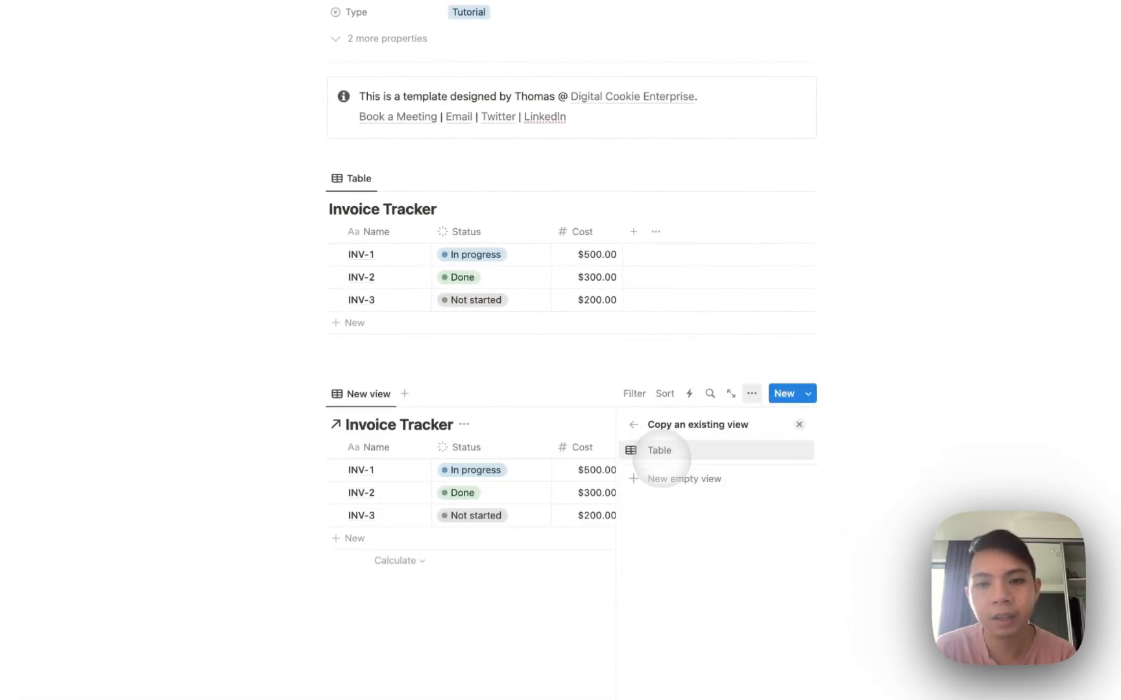
left_click(660, 480)
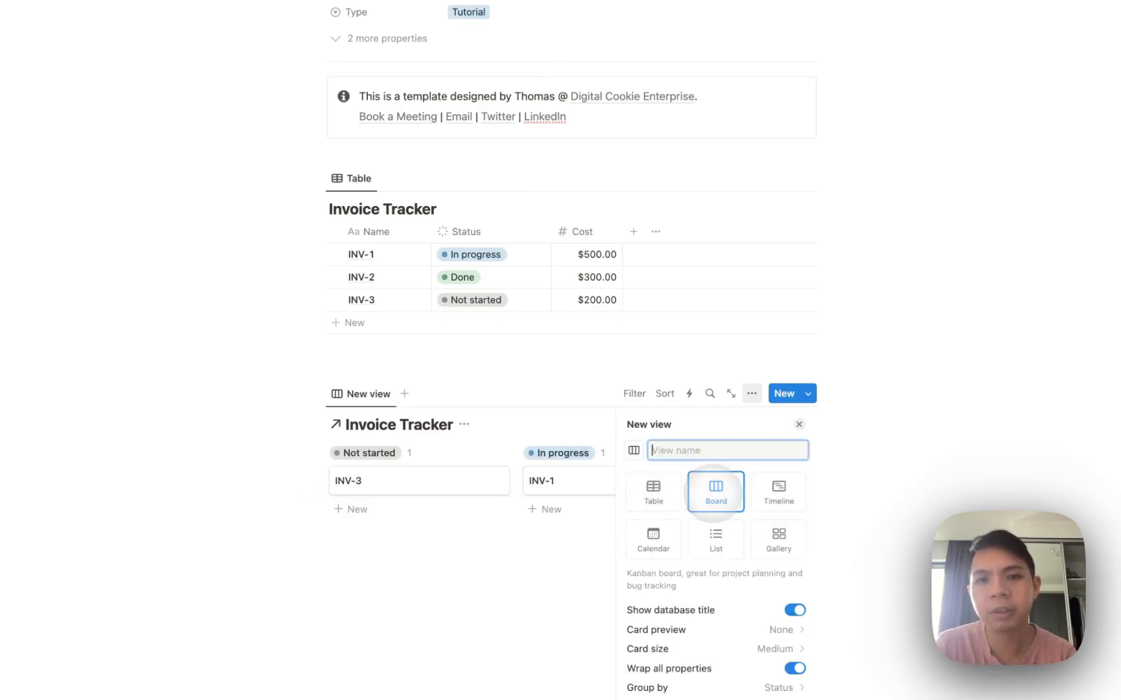
On the board, drag the INV-1 card into Done and the INV-3 card into In progress.
left_click(555, 403)
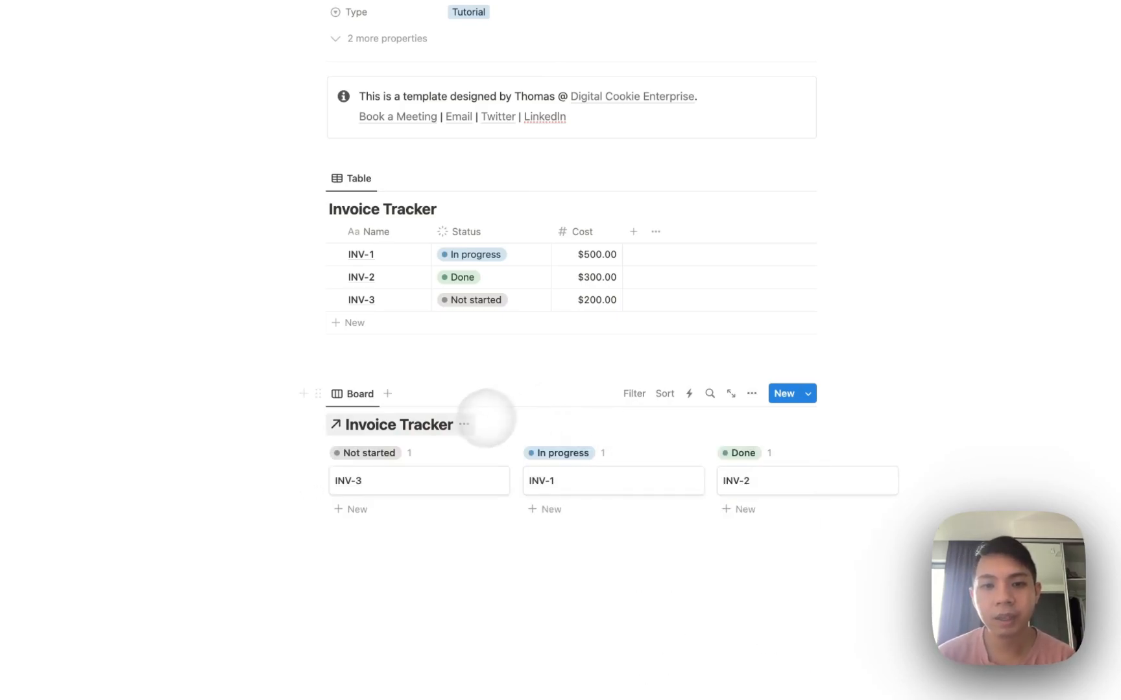
scroll(415, 493, "down", 1)
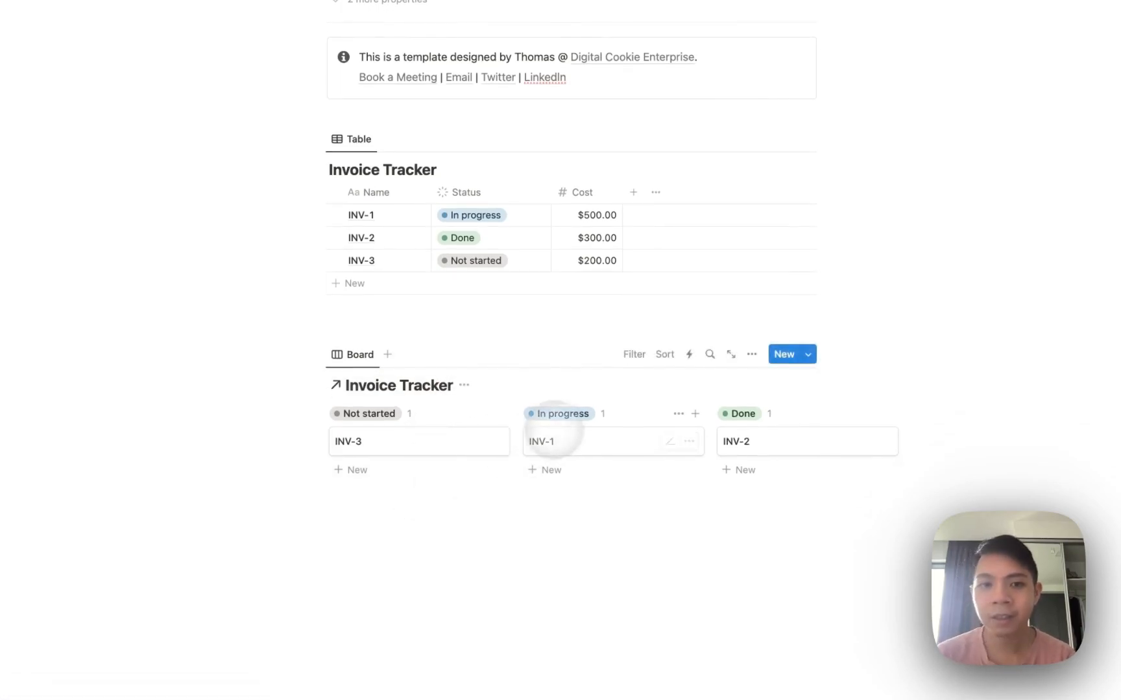
scroll(388, 313, "up", 2)
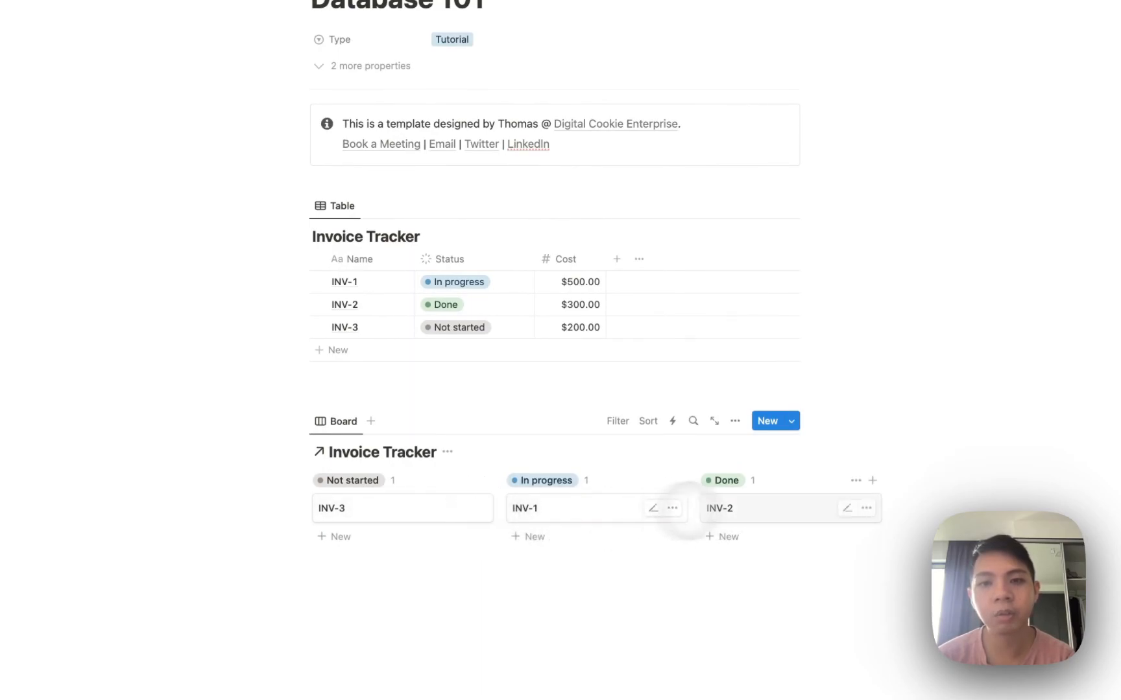
left_click_drag(430, 519, 689, 548)
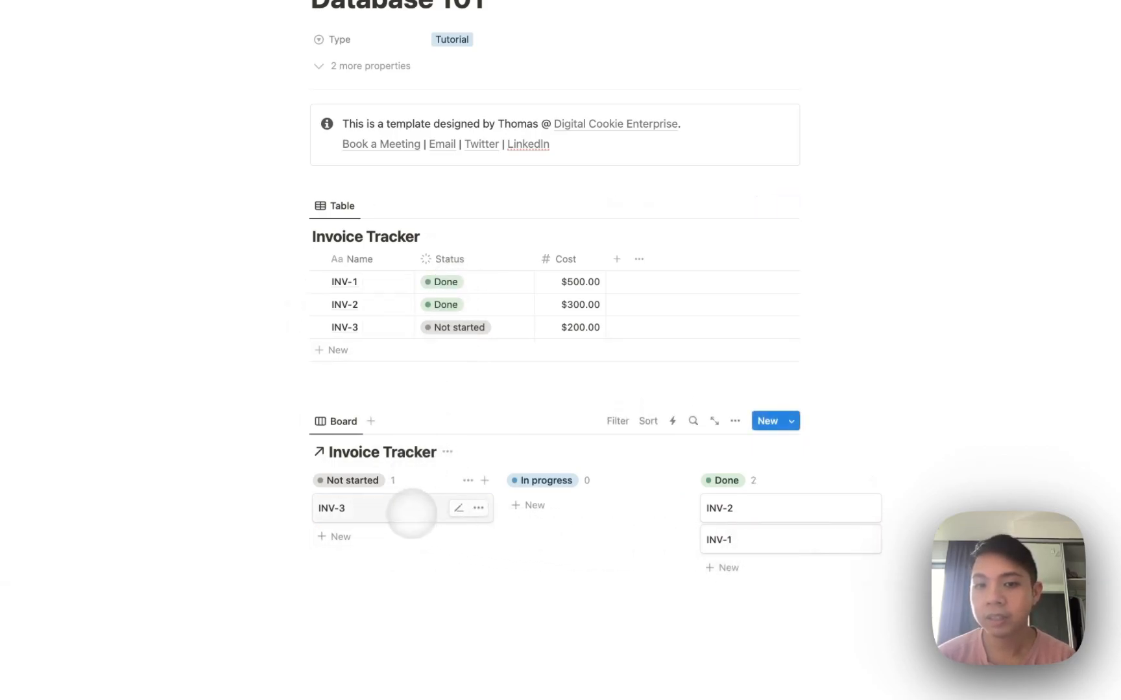
left_click_drag(500, 509, 509, 507)
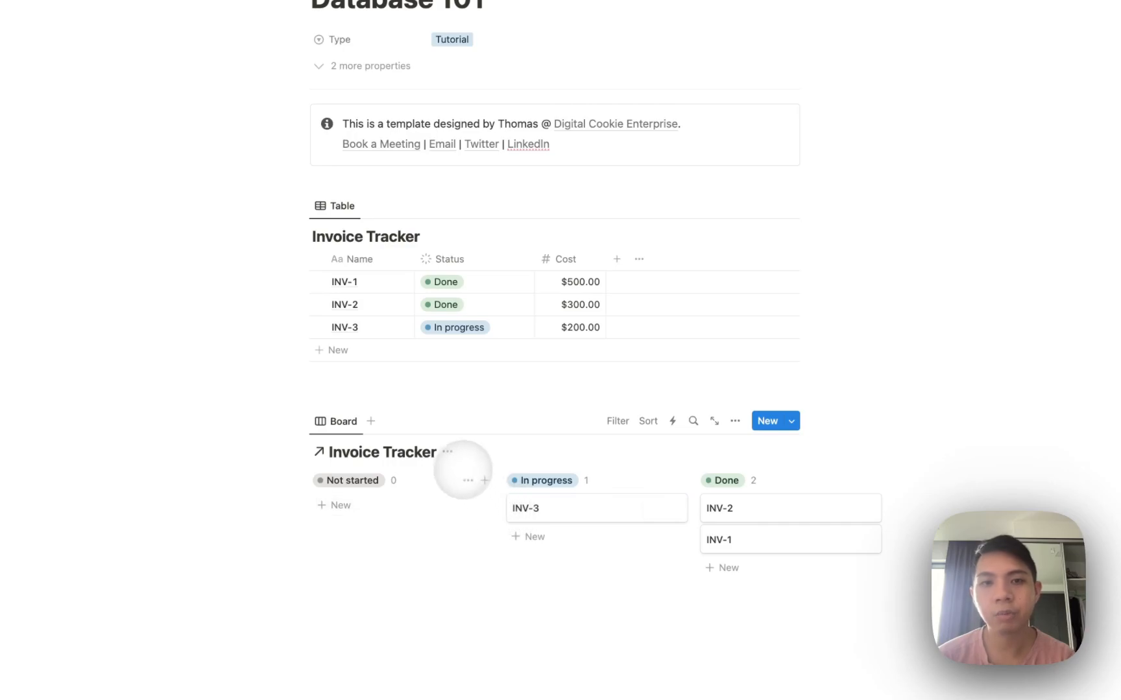
scroll(678, 406, "down", 2)
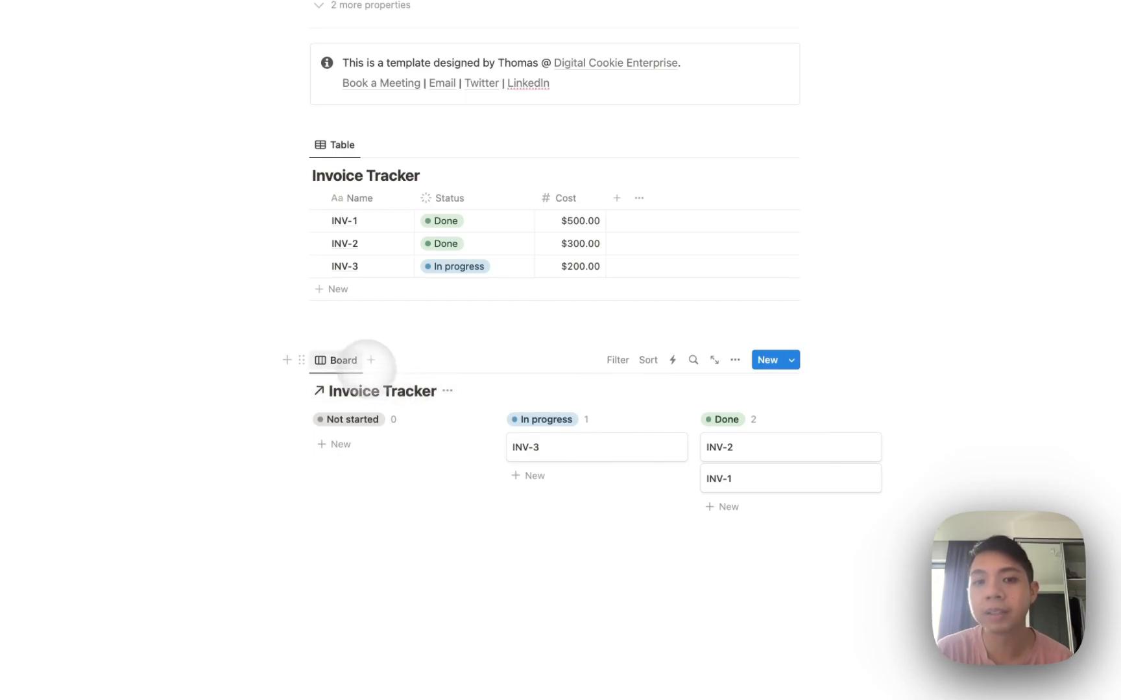
Rename the board view to 'Sales'.
left_click(349, 360)
left_click(350, 388)
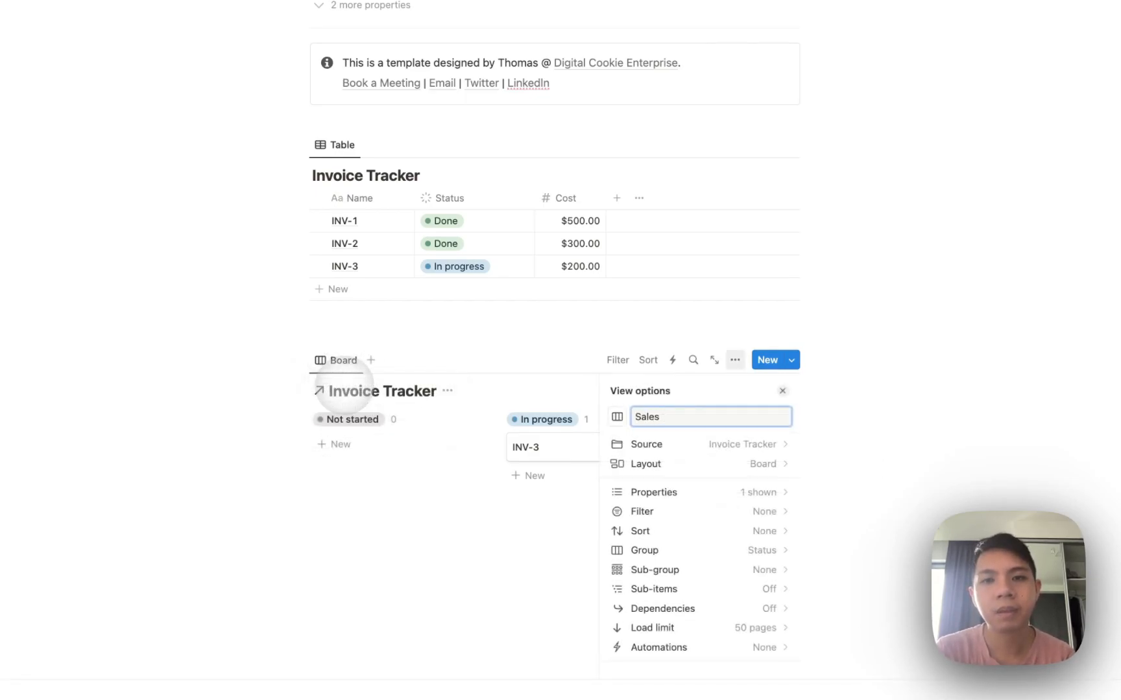
key("Return")
Rename the table view to 'Admin'.
left_click(344, 144)
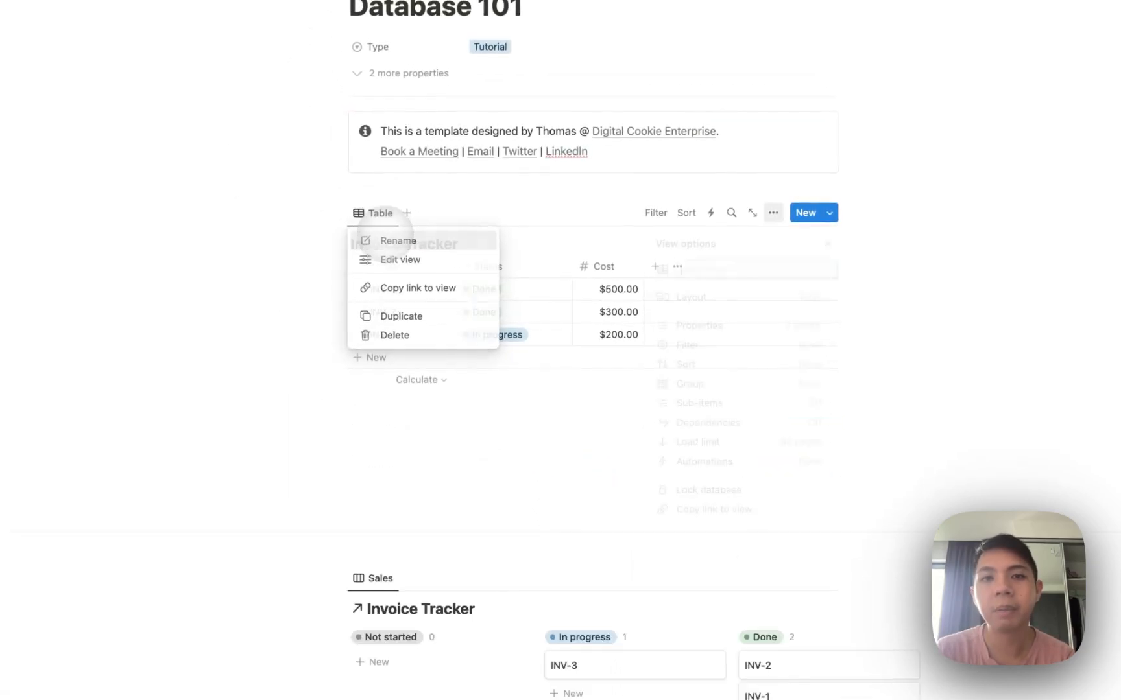
left_click(347, 168)
type("Adm")
left_click(263, 316)
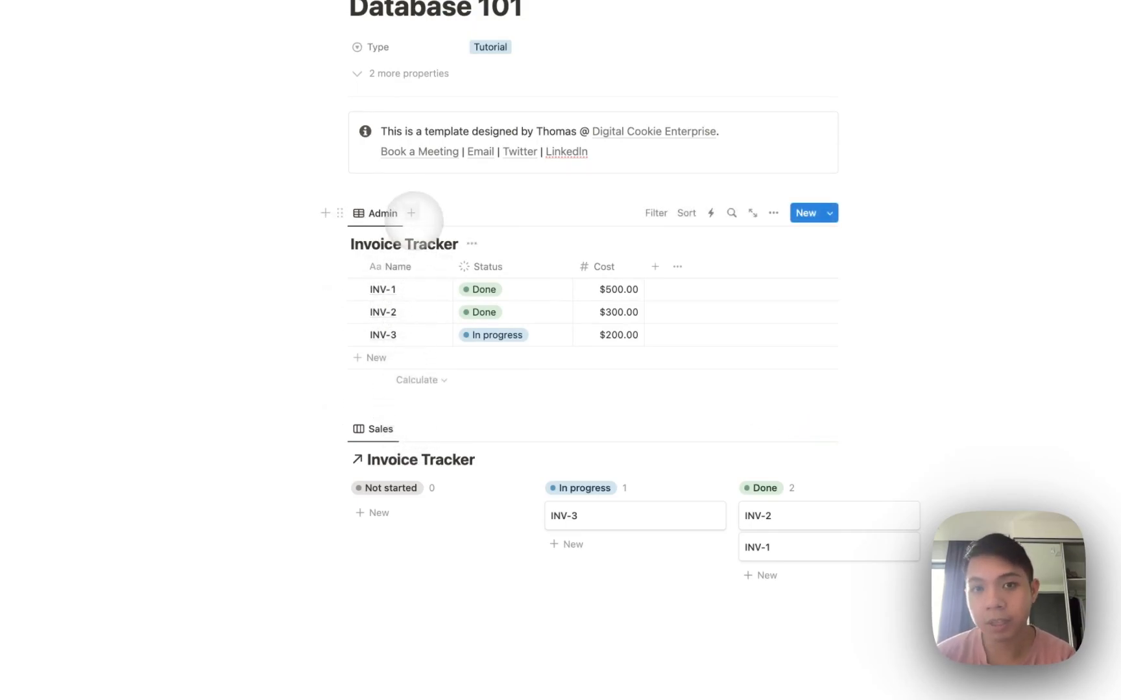
left_click(411, 213)
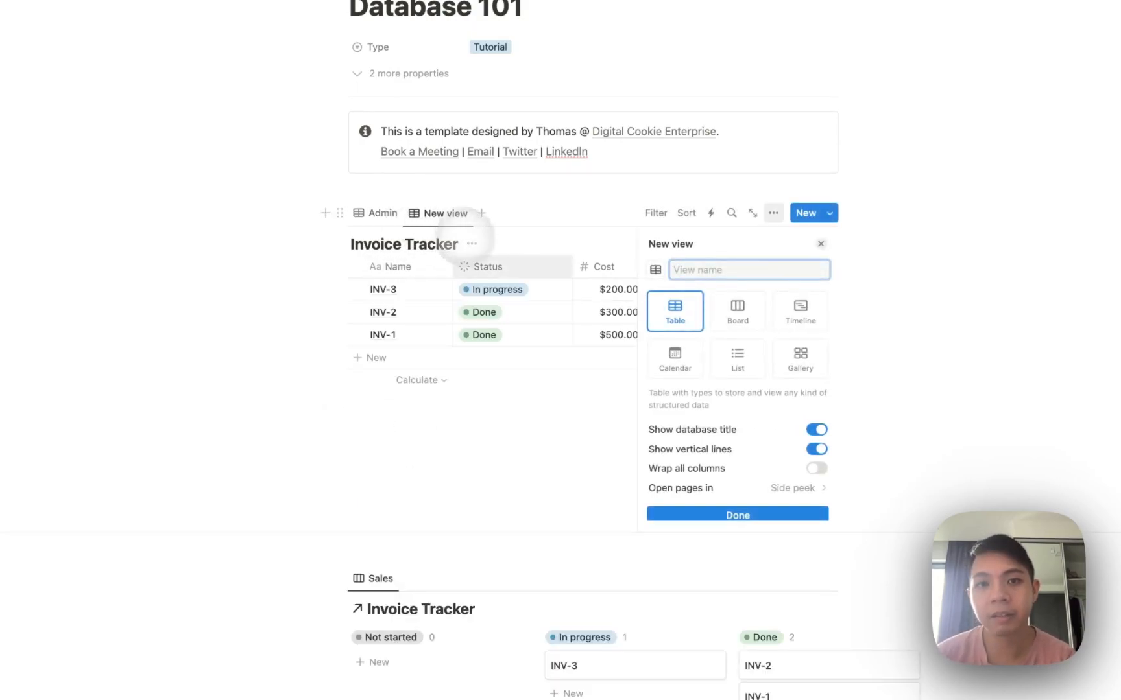
Preview Board, Timeline, Gallery, List, Calendar and Table layouts in the new view.
left_click(737, 312)
left_click(800, 312)
left_click(800, 359)
left_click(685, 310)
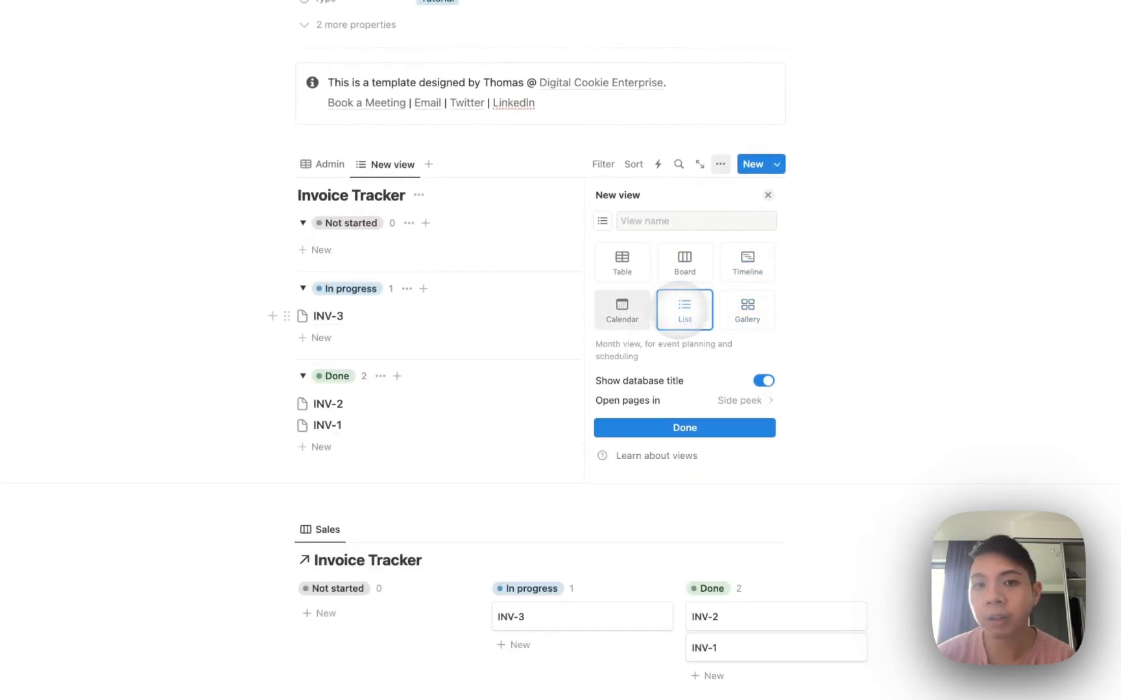
left_click(621, 310)
left_click(683, 262)
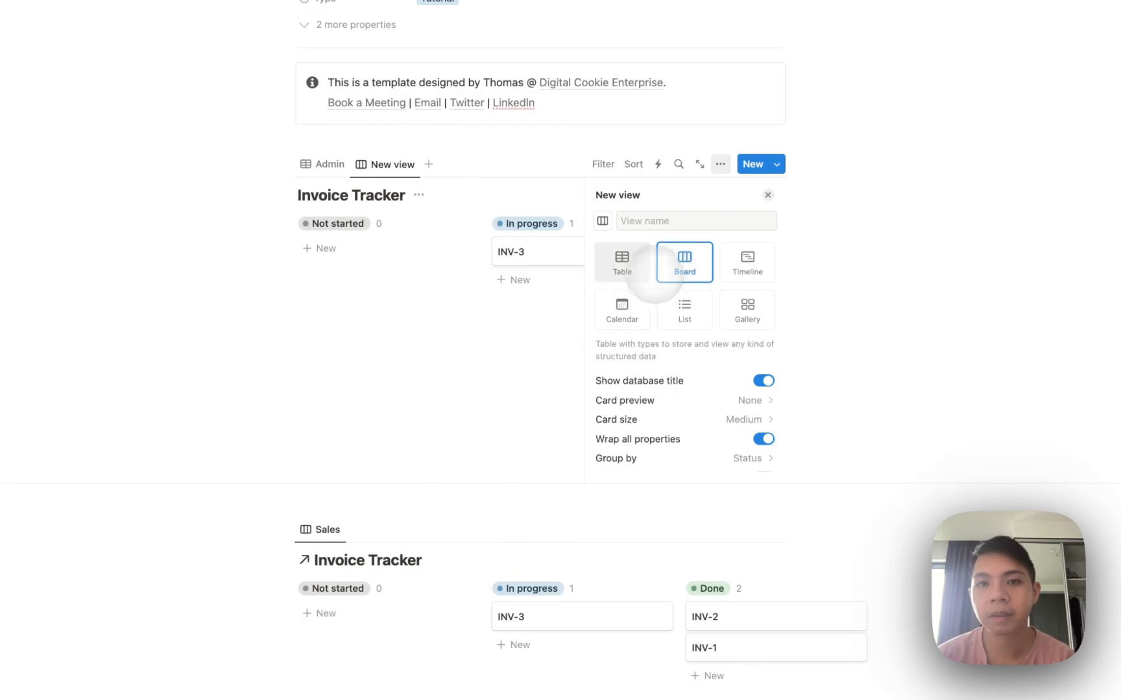
left_click(624, 266)
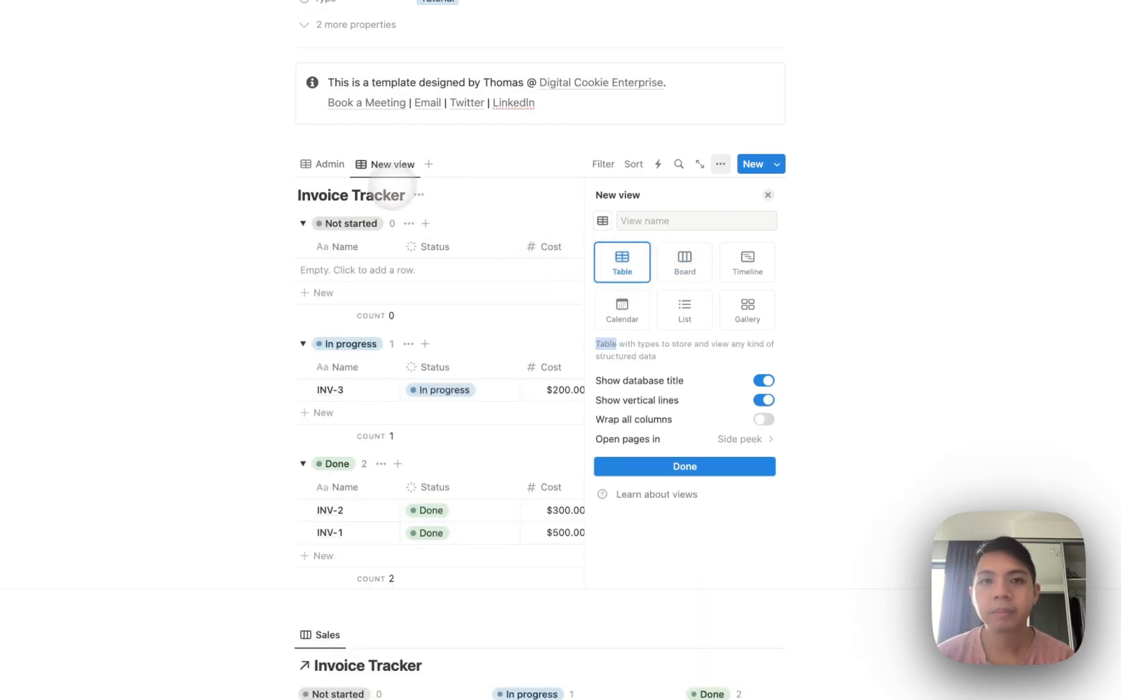
left_click(393, 194)
Delete the extra third view.
left_click(376, 164)
left_click(397, 287)
left_click(583, 361)
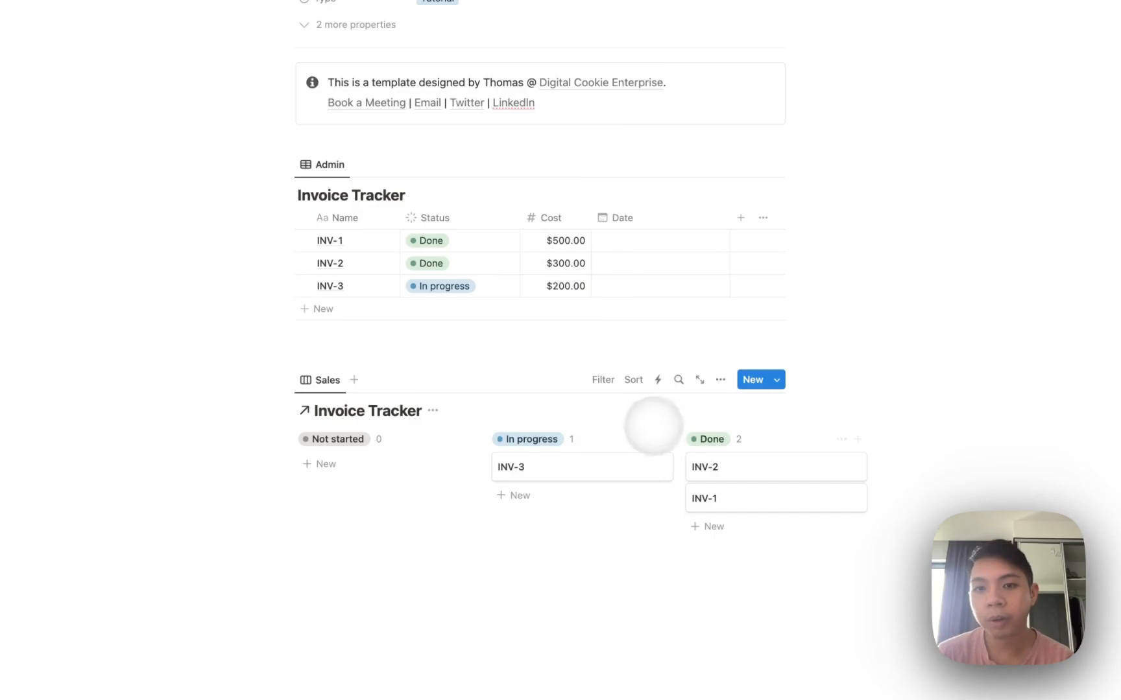
Reveal the Cost property on the Sales board cards so INV-3 shows $200.00.
left_click(720, 379)
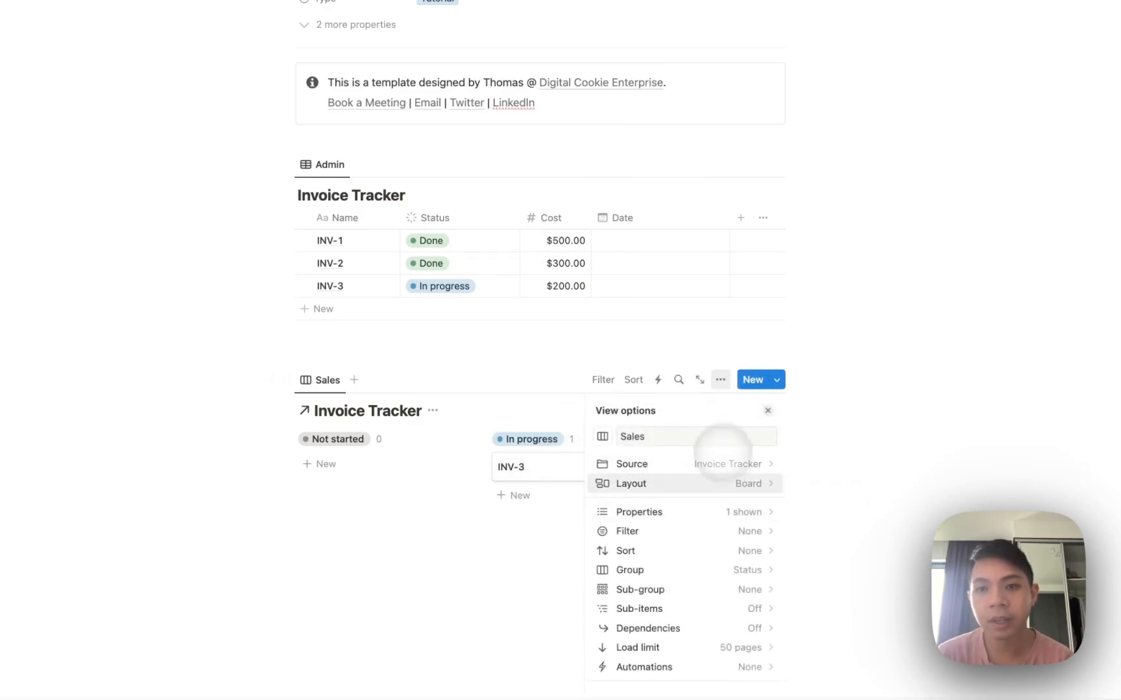
left_click(698, 509)
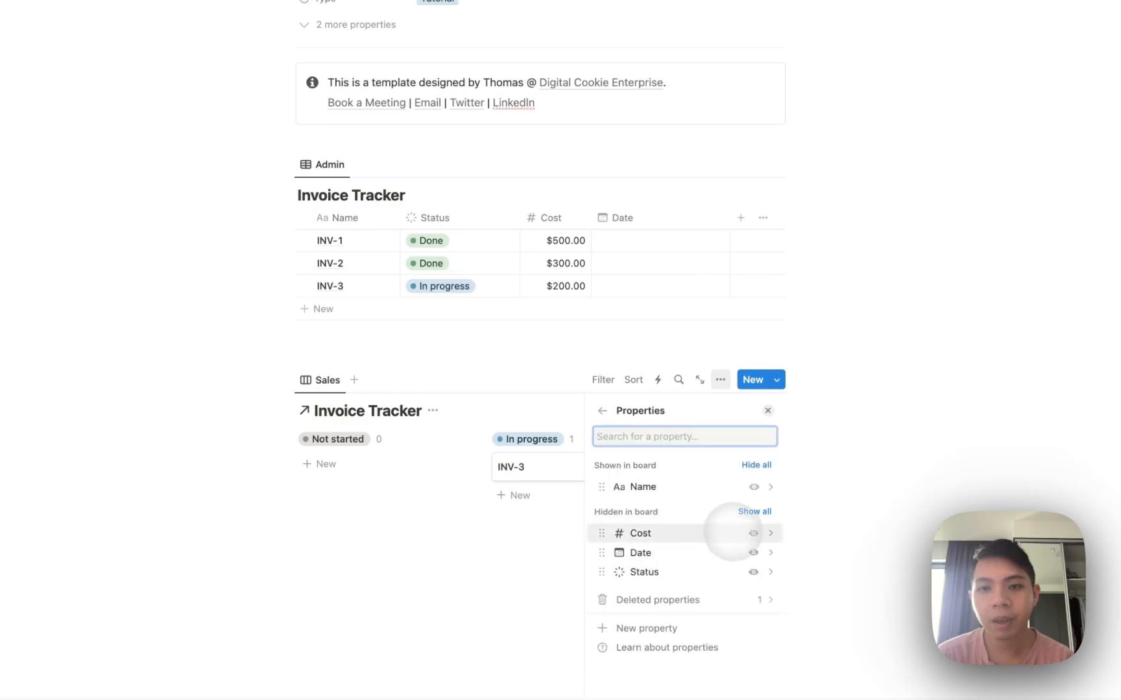
left_click(753, 533)
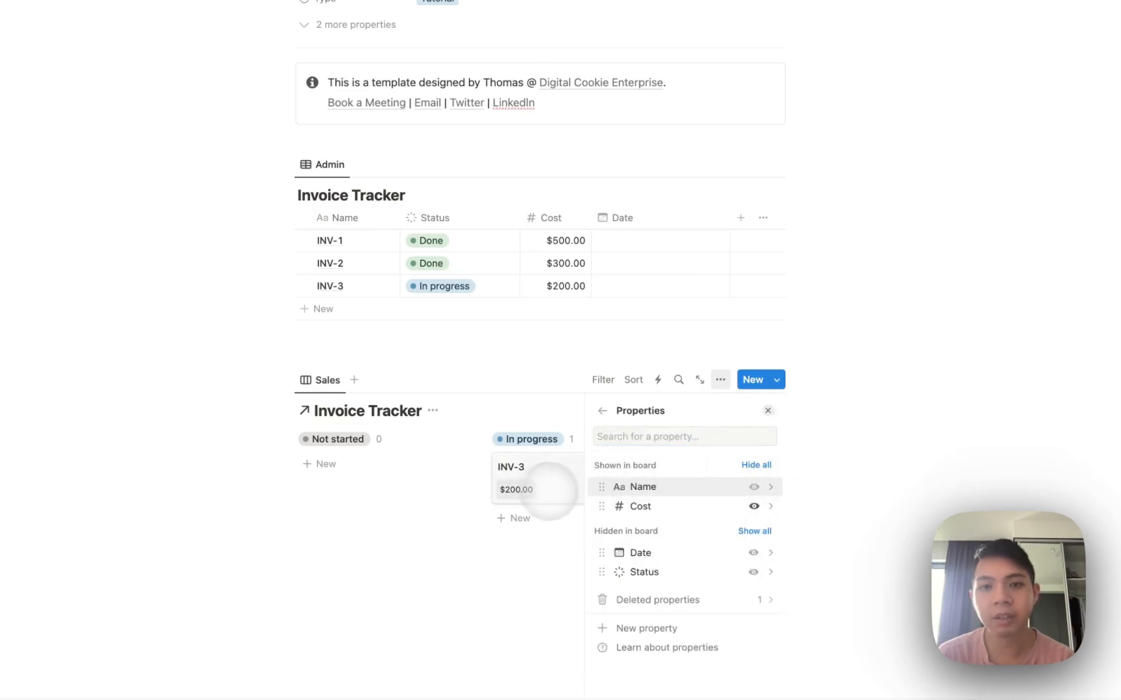
left_click(540, 490)
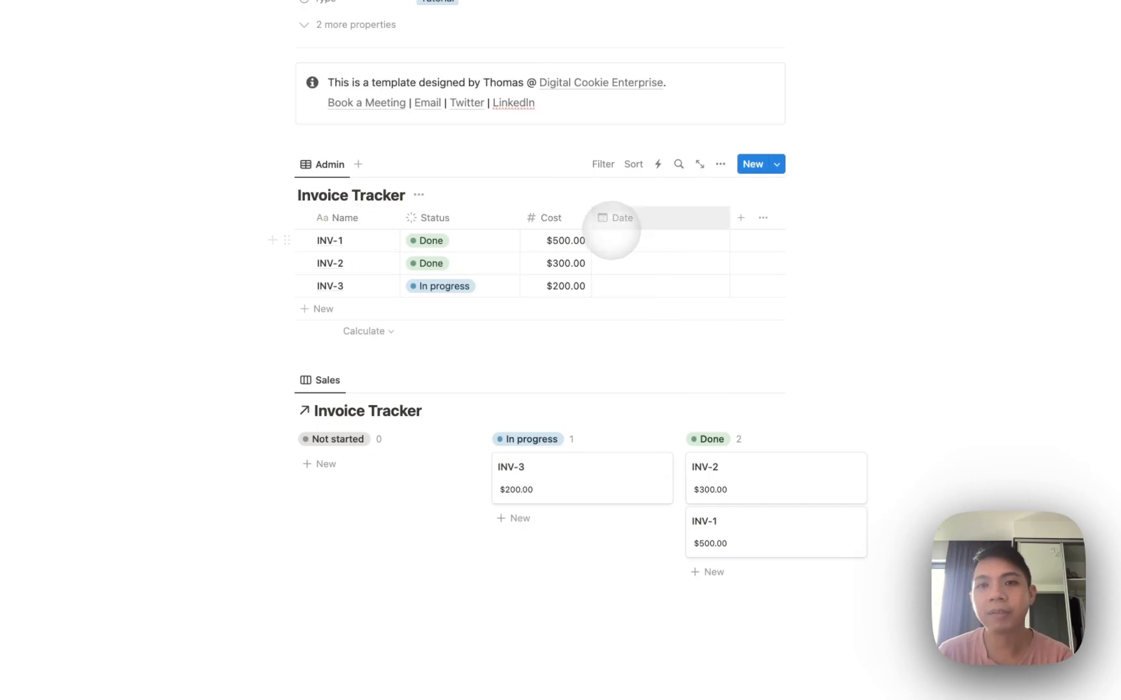
Set the dates of INV-2, INV-1 and INV-3 to November 10, 15 and 21, 2023.
left_click(593, 220)
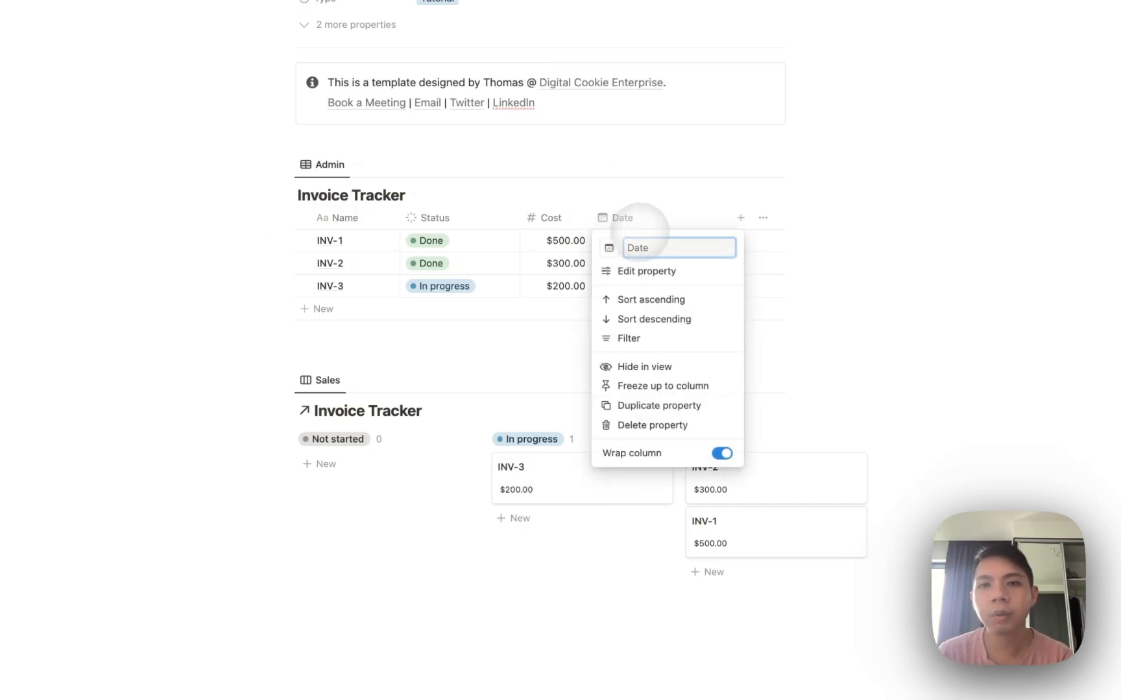
left_click(639, 227)
left_click(643, 253)
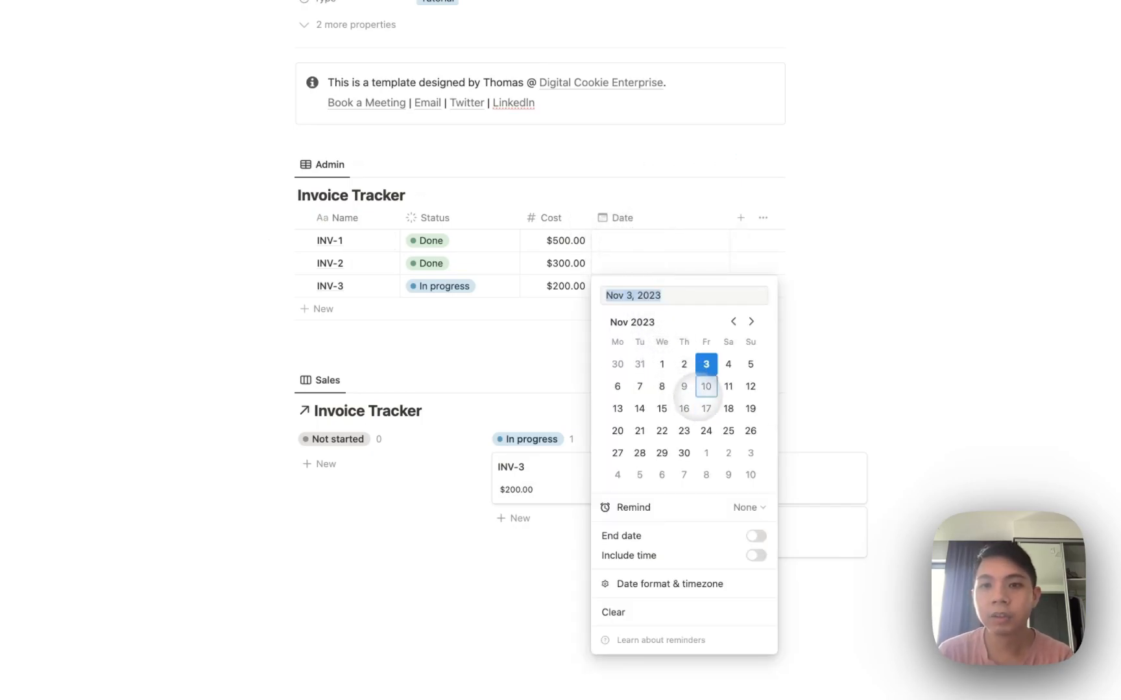
left_click(625, 253)
left_click(613, 243)
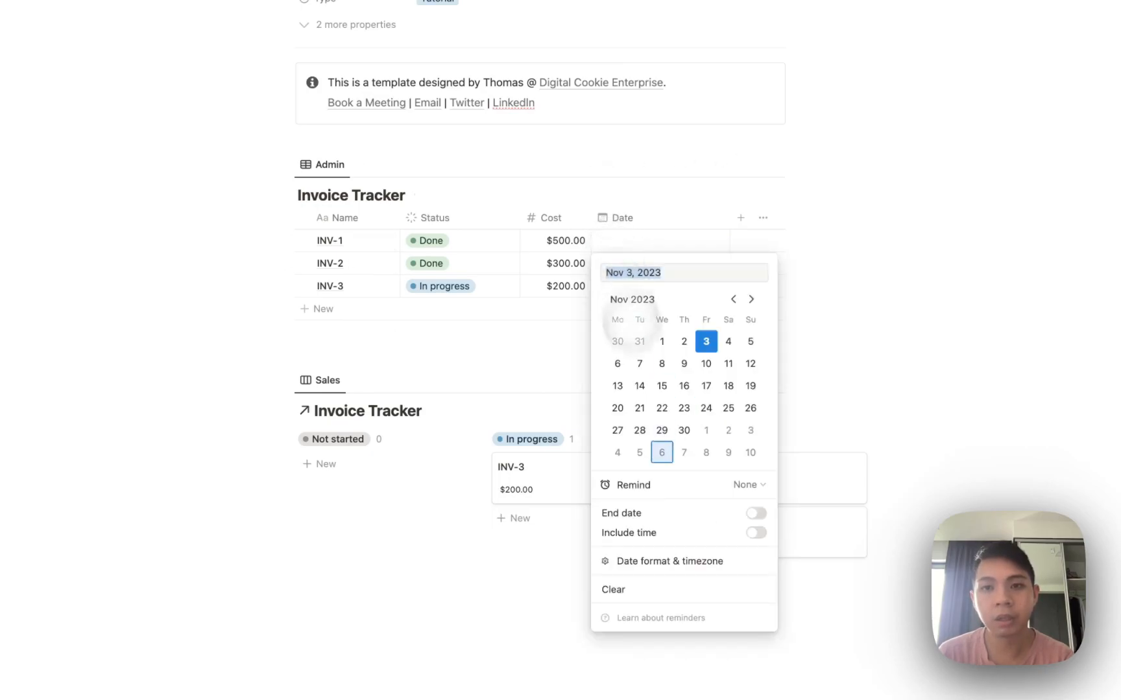
left_click(571, 285)
left_click(610, 286)
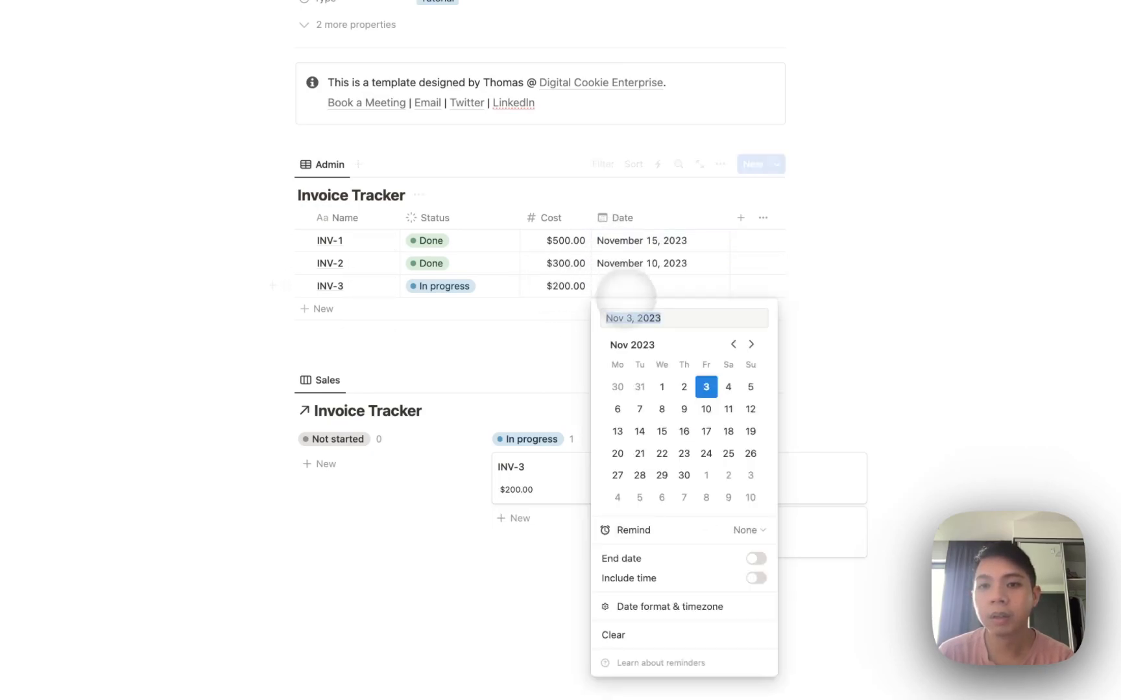
left_click(538, 338)
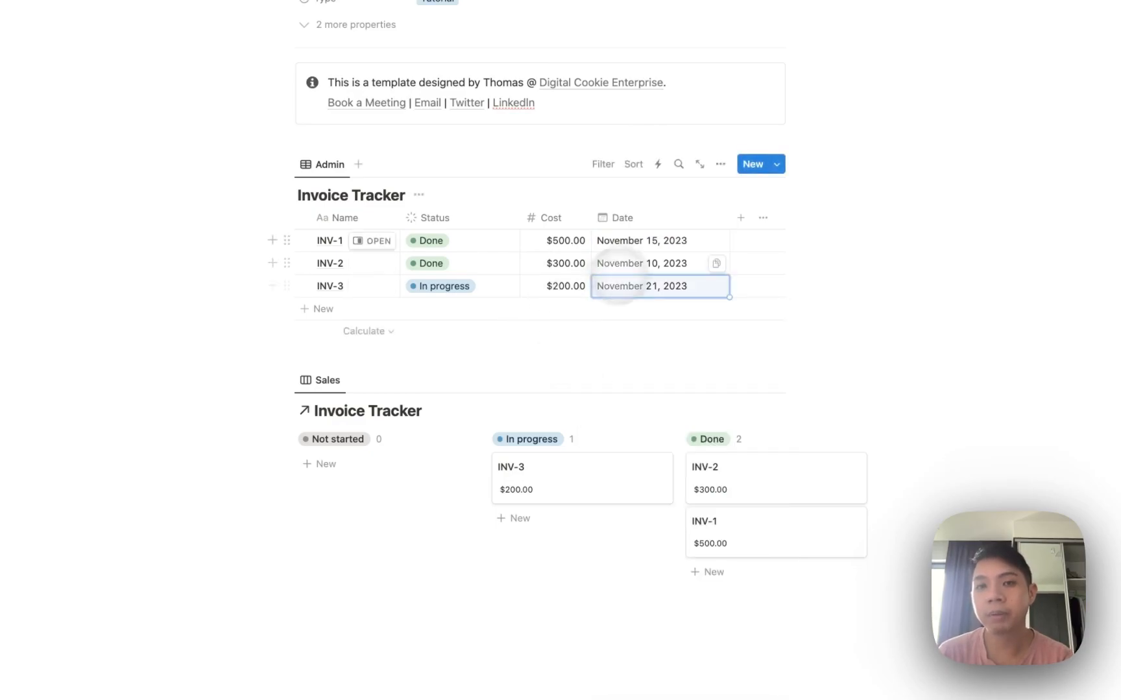
Rename the Date column to 'Target Payment Date'.
left_click(623, 218)
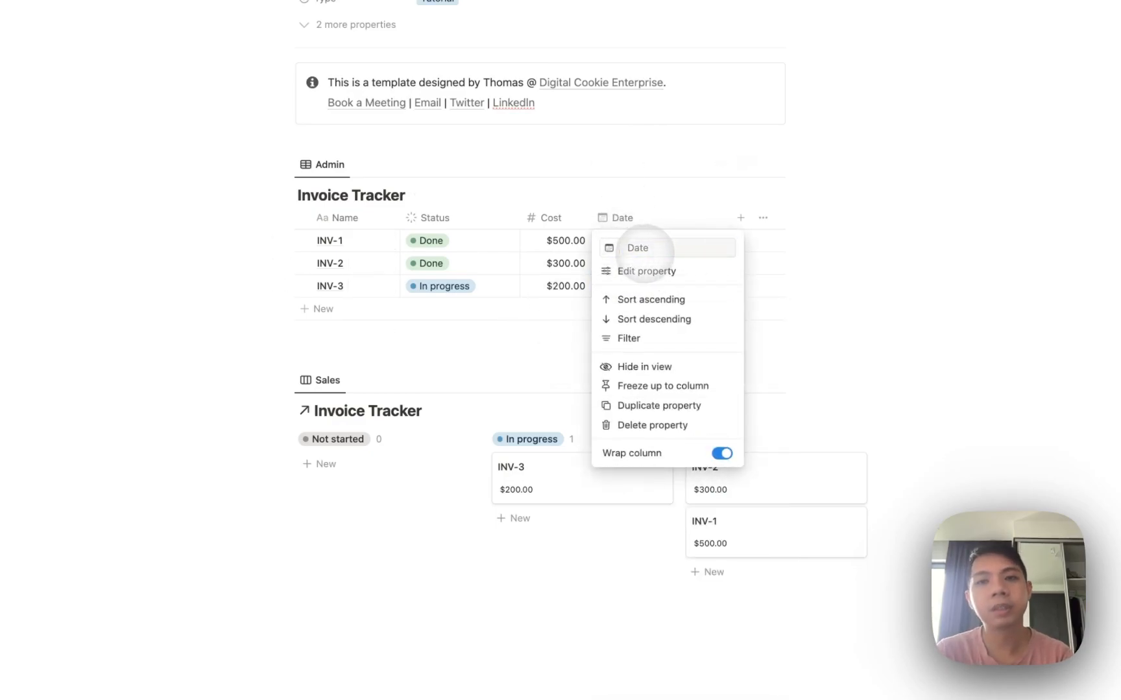
left_click(639, 248)
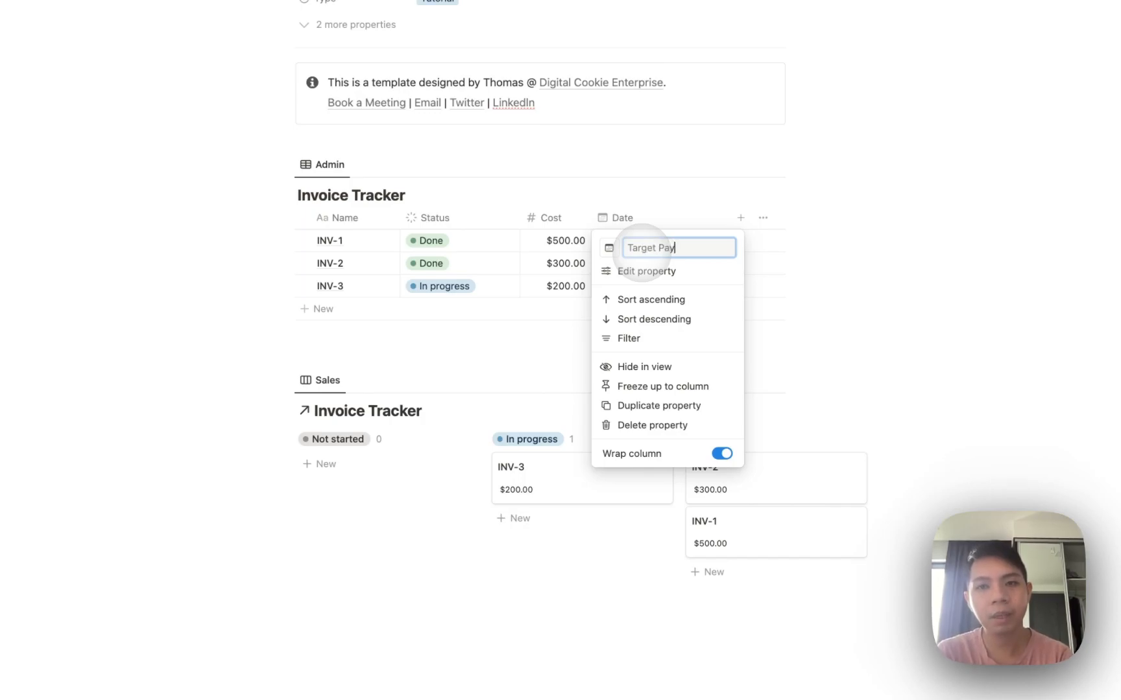
type("Target Payment Date")
key("Return")
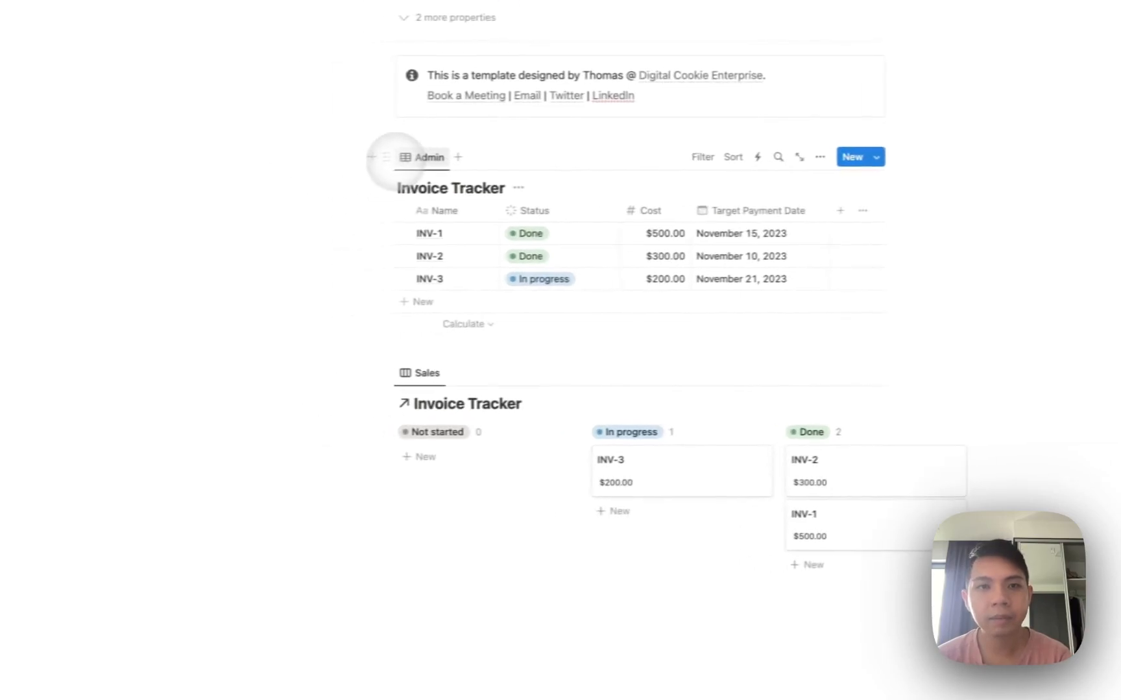
Paste the Invoice Tracker link below the board as a new, empty linked Calendar view.
left_click(410, 155)
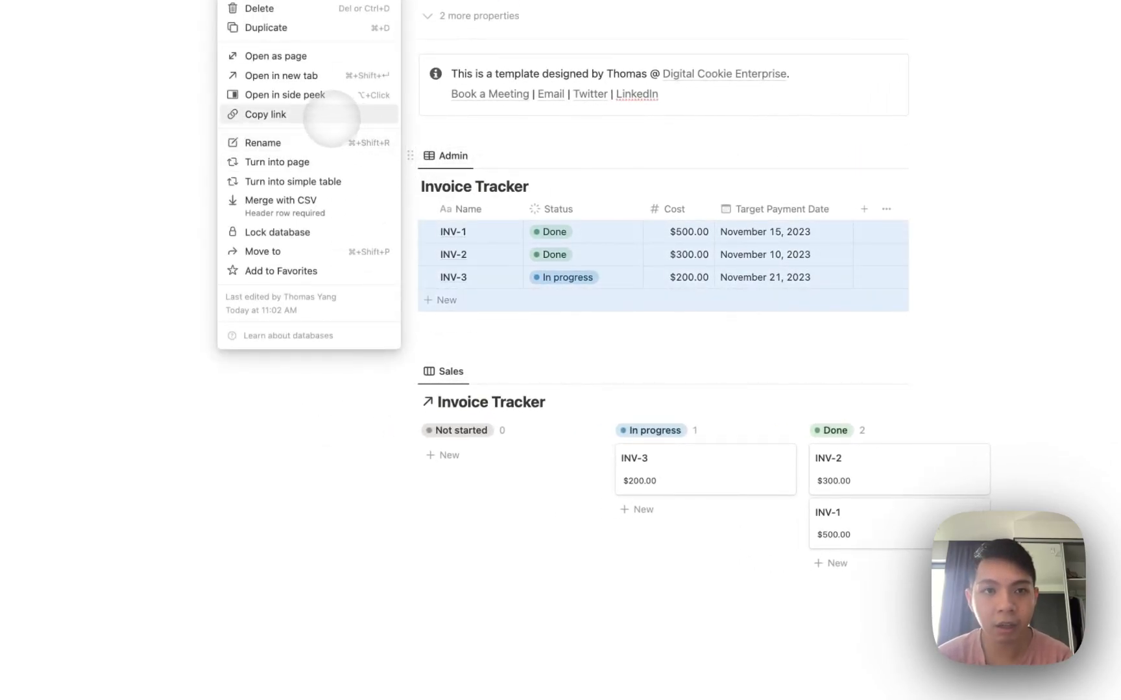
key("Escape")
left_click(577, 605)
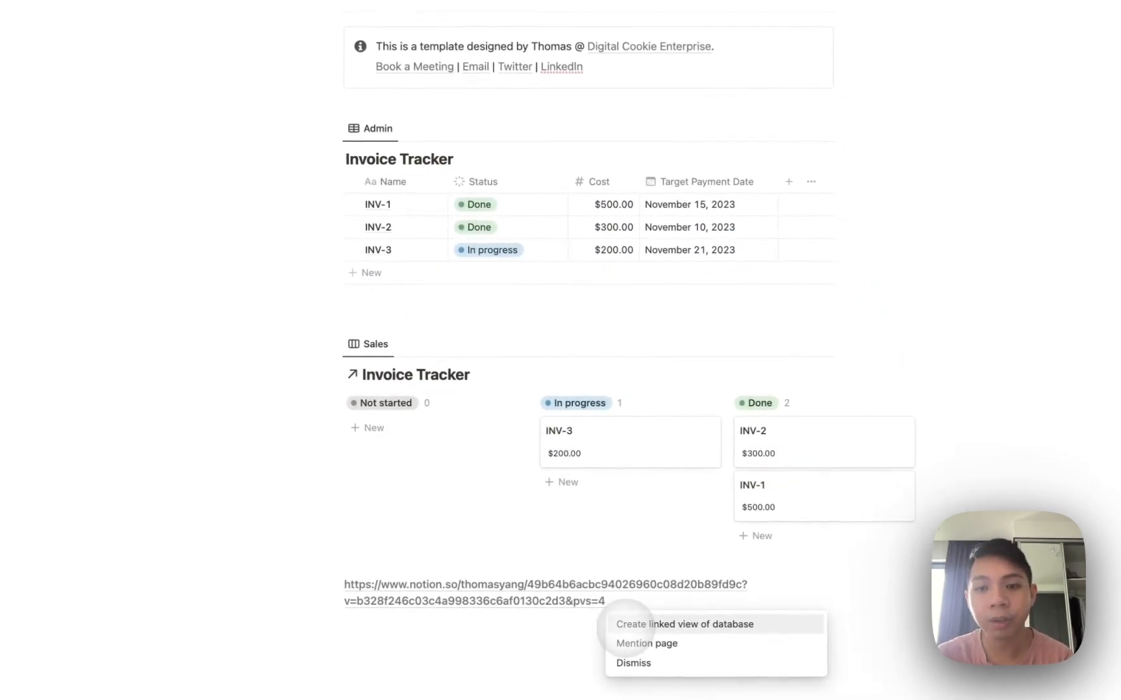
left_click(626, 625)
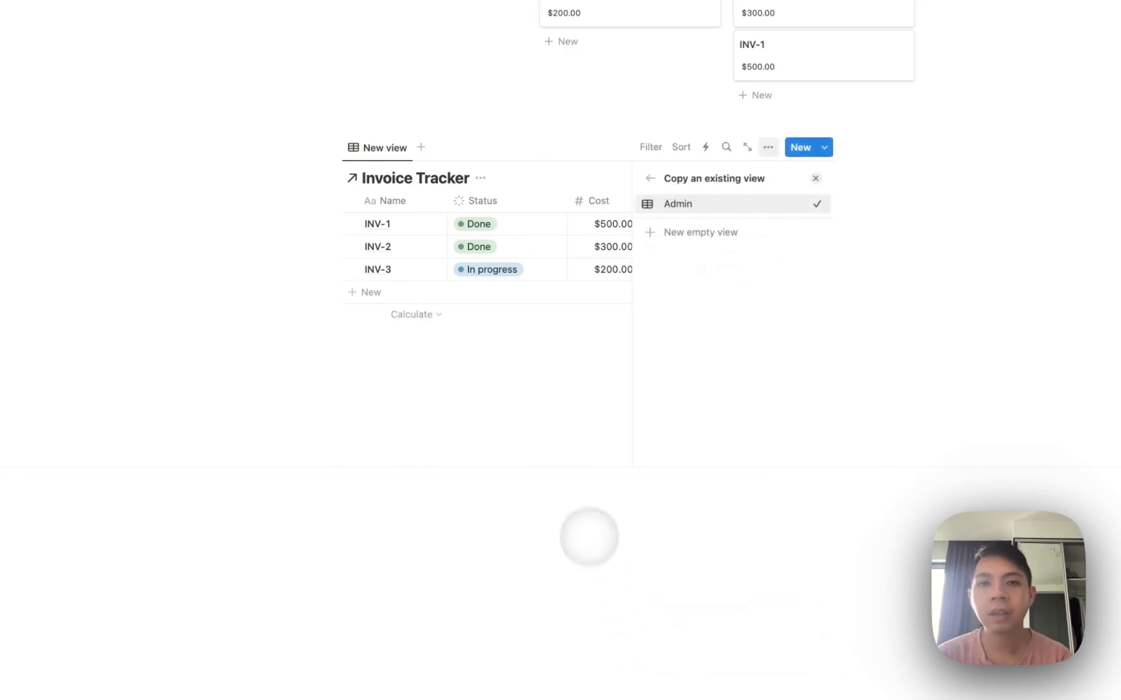
left_click(695, 240)
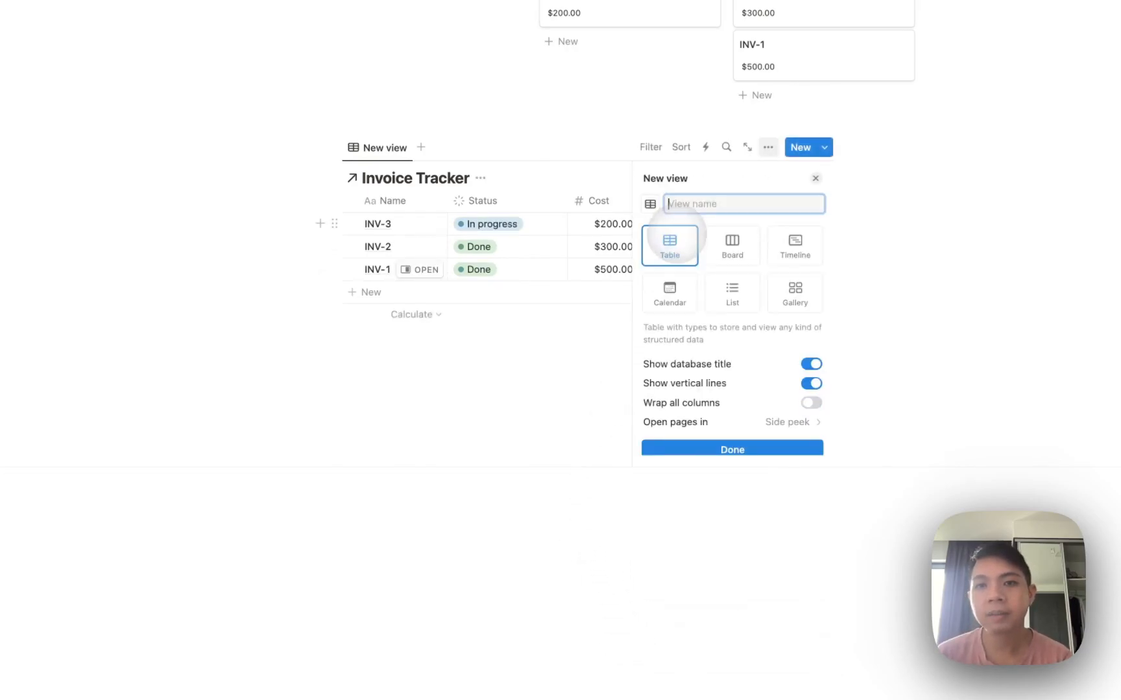
left_click(692, 289)
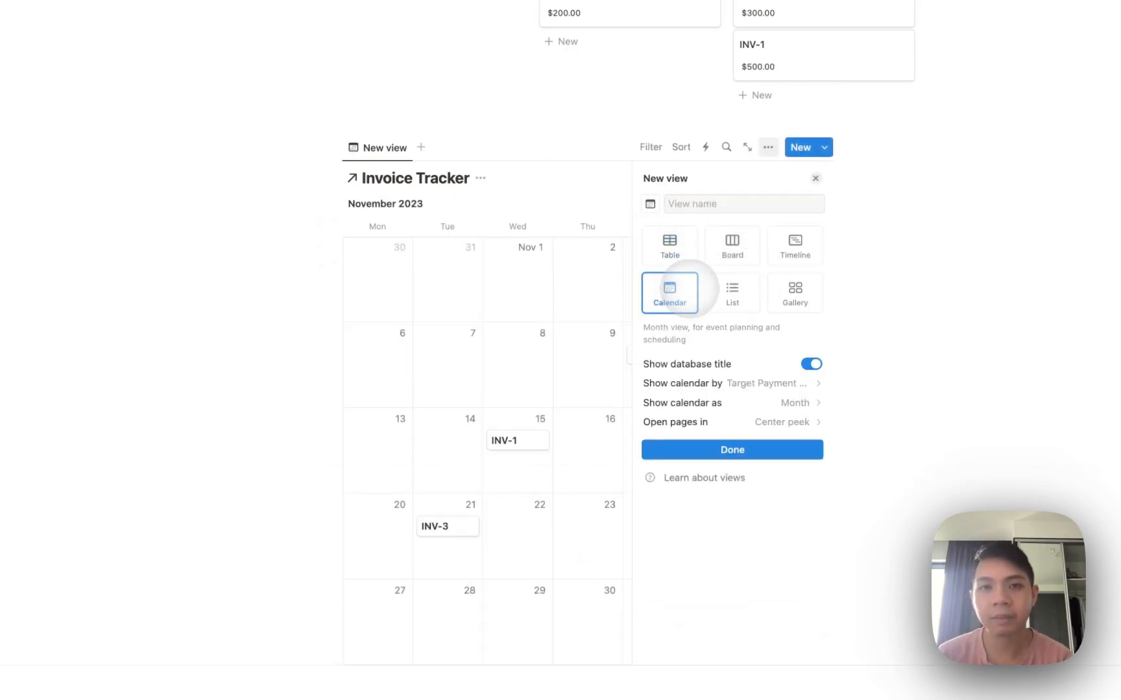
left_click(192, 59)
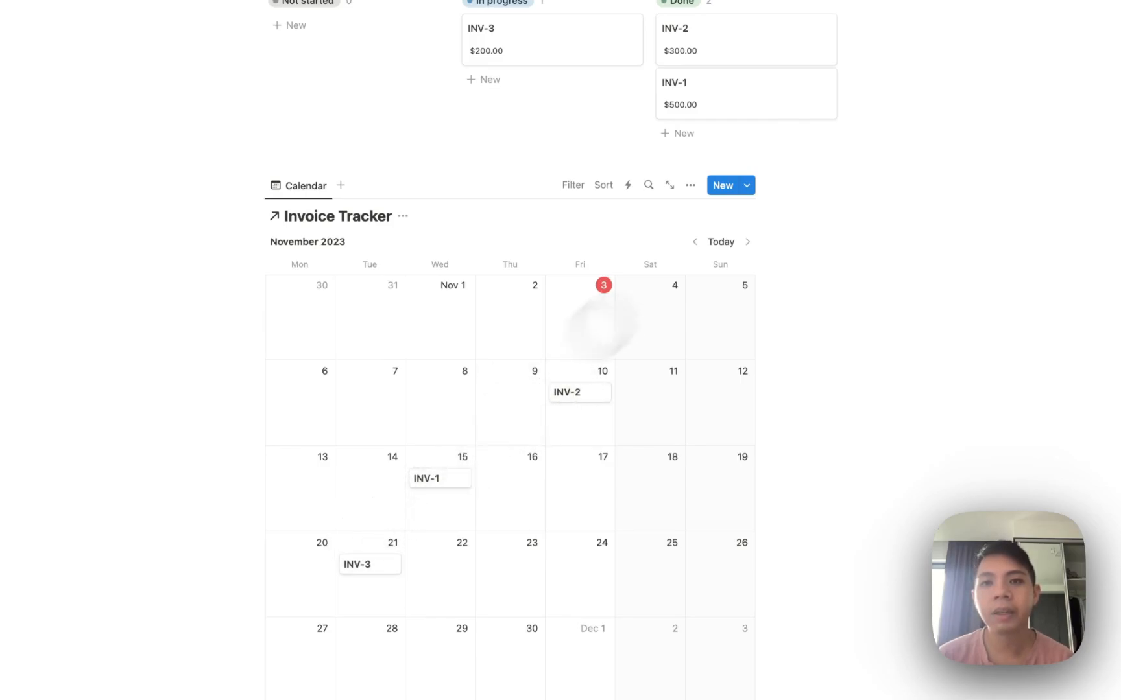
Make Status and Cost visible on the calendar entries, e.g. INV-2 Done with $300.00.
left_click(691, 188)
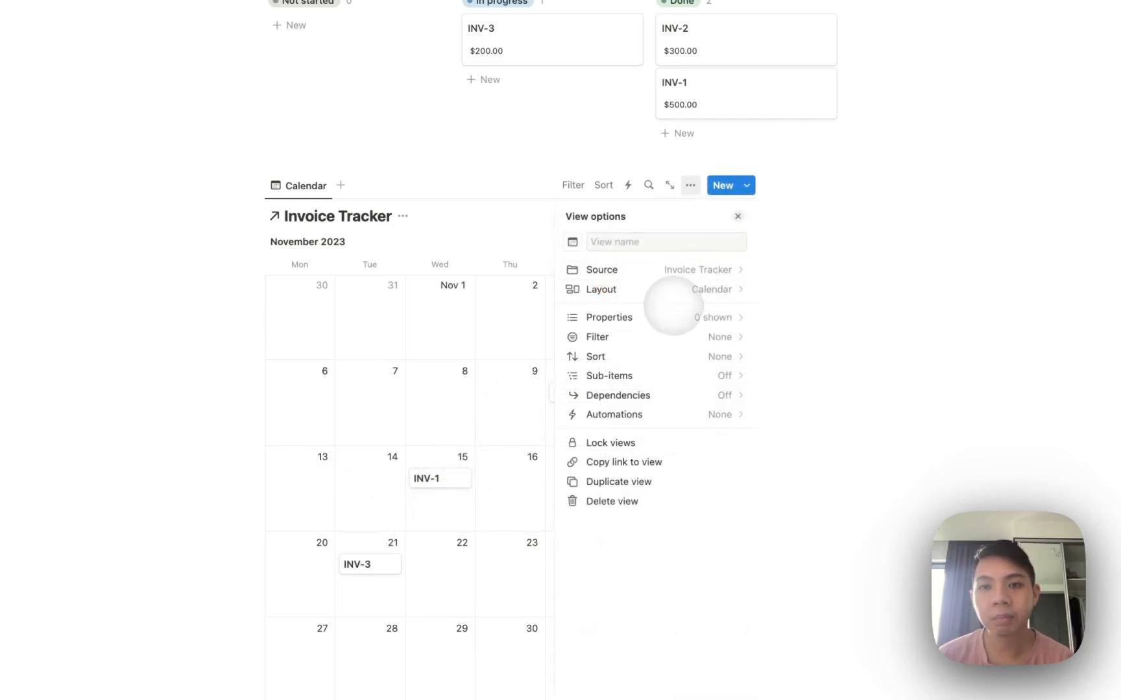
left_click(664, 315)
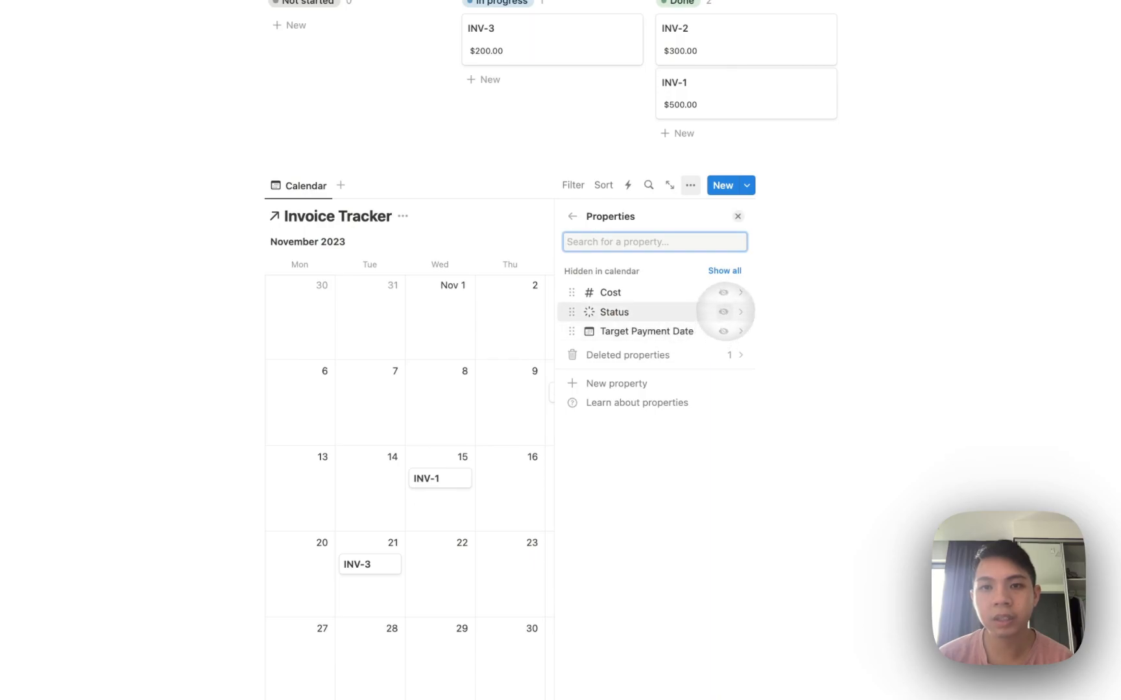
left_click(723, 311)
left_click(724, 292)
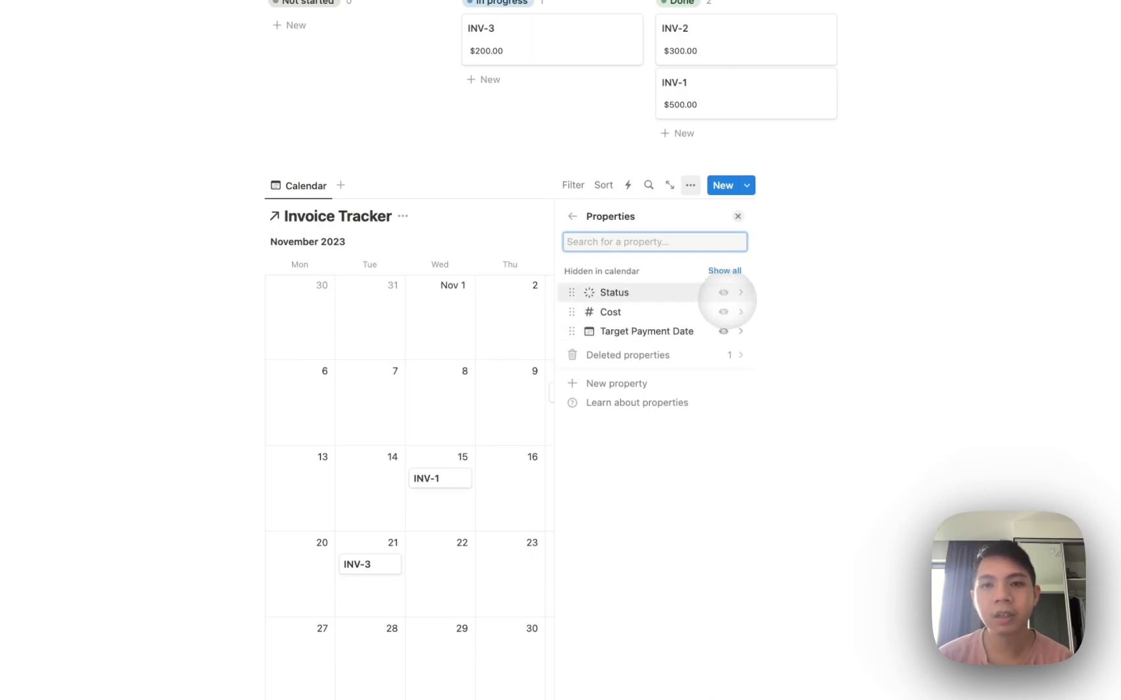
left_click(727, 306)
left_click(572, 216)
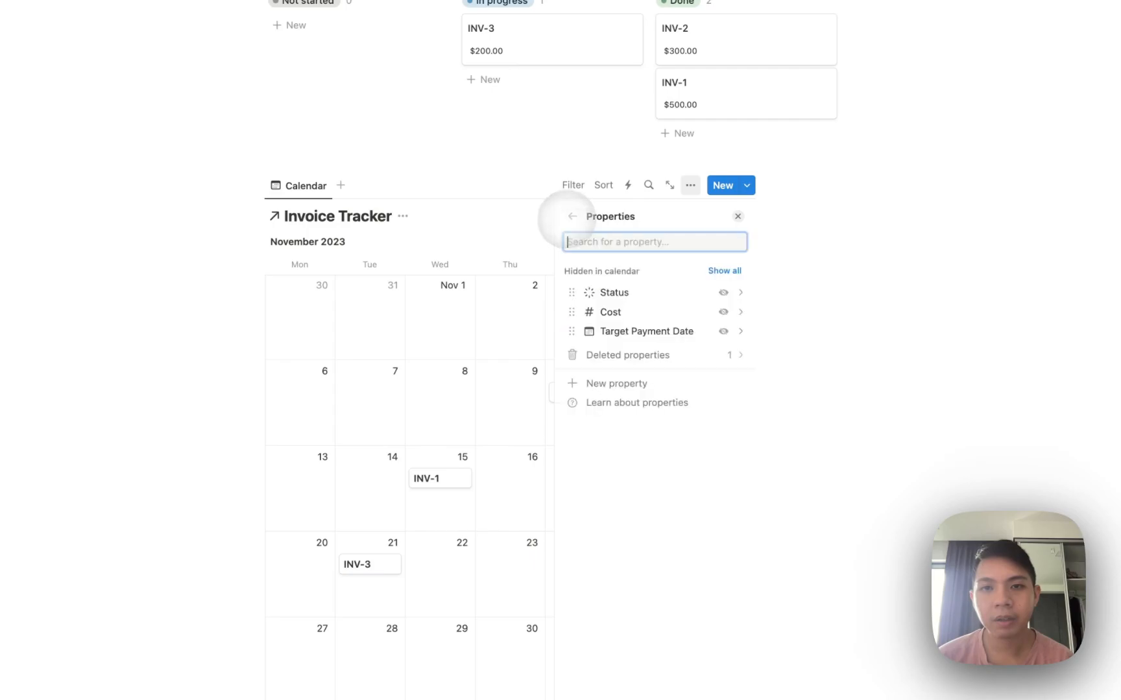
left_click(723, 293)
left_click(723, 338)
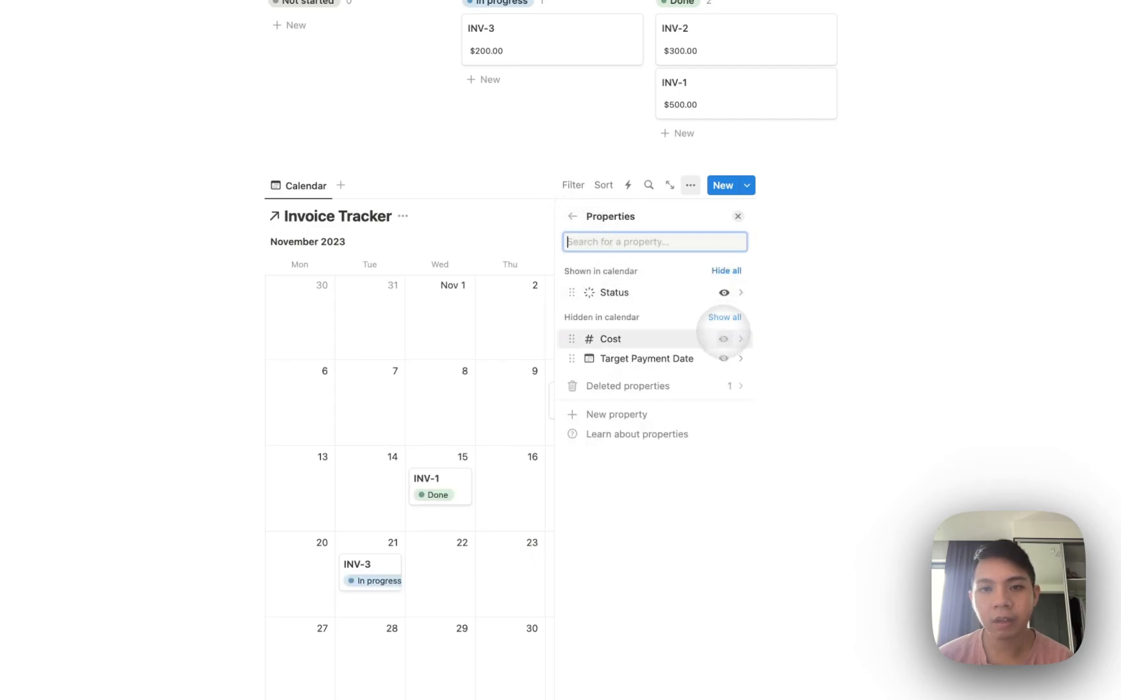
left_click(429, 356)
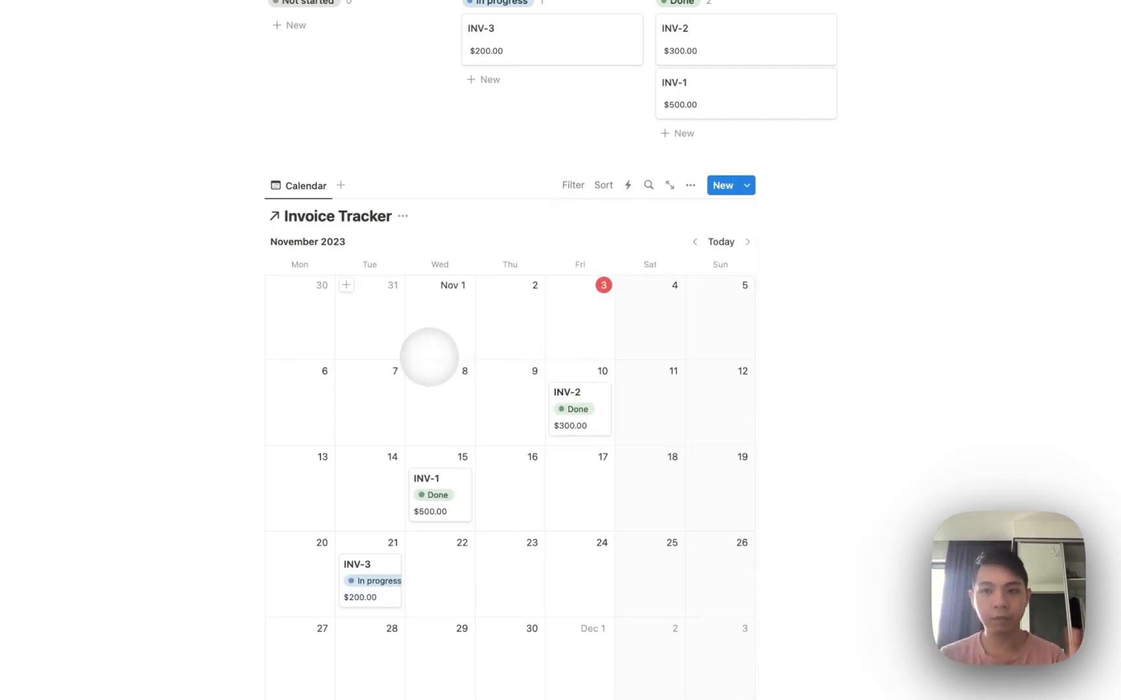
Turn on Full width for the page.
scroll(762, 126, "up", 10)
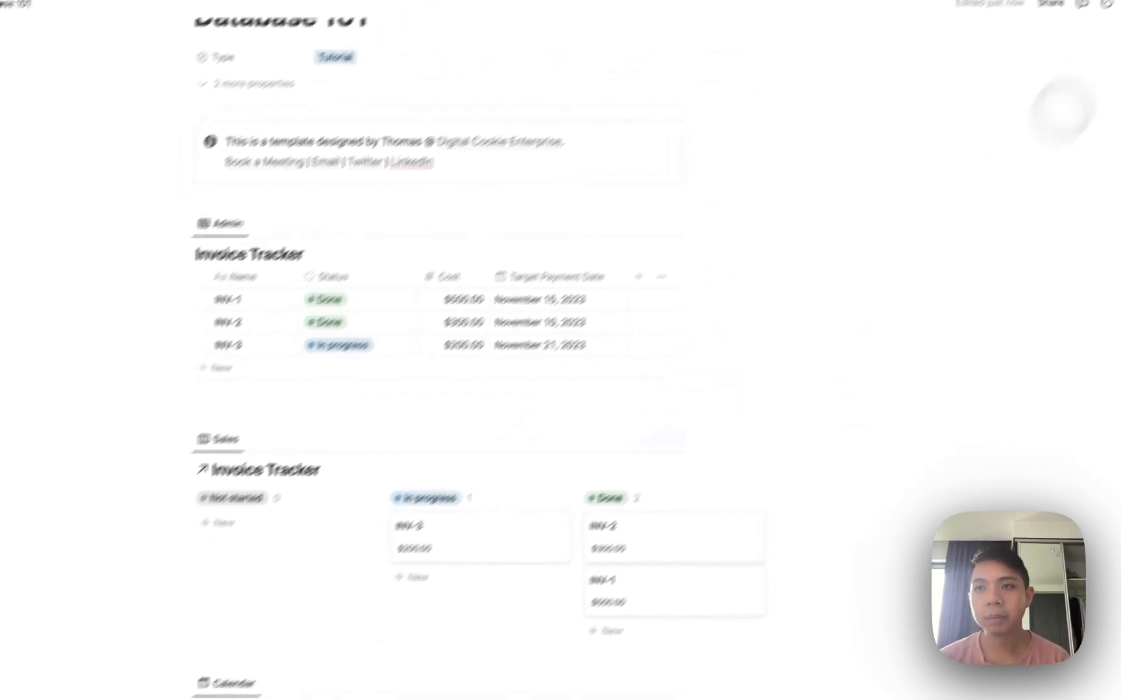
left_click(1097, 45)
left_click(1085, 163)
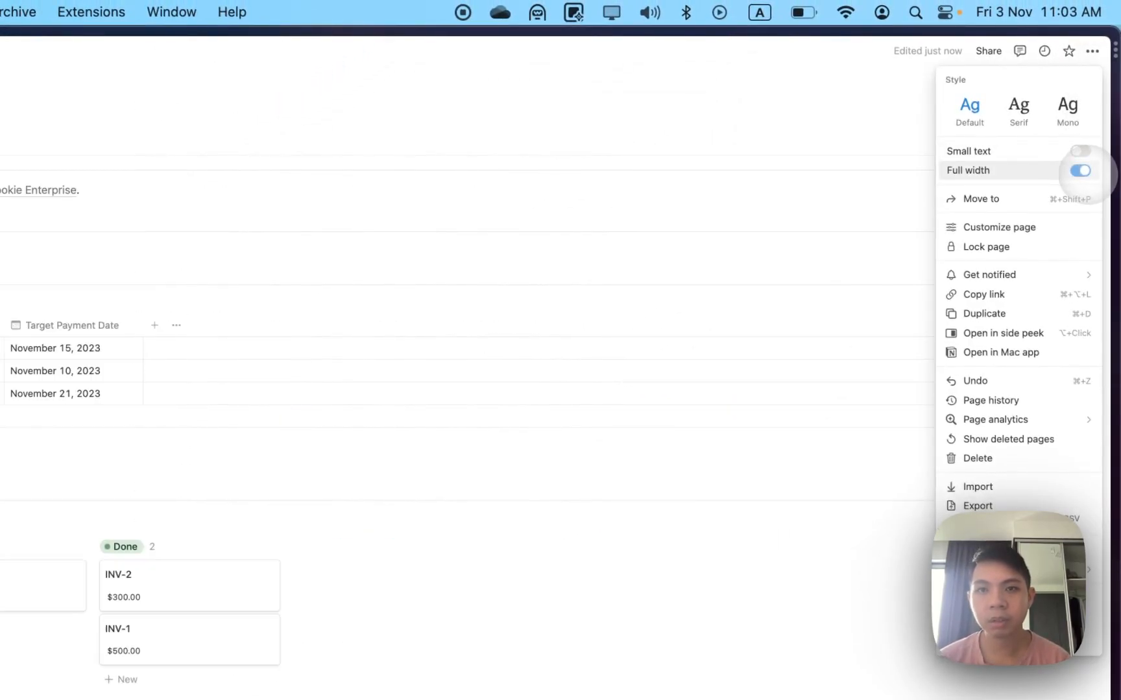
left_click(782, 293)
Drag INV-3 on the calendar from November 21 to November 2, 2023.
scroll(759, 305, "down", 10)
scroll(741, 313, "up", 2)
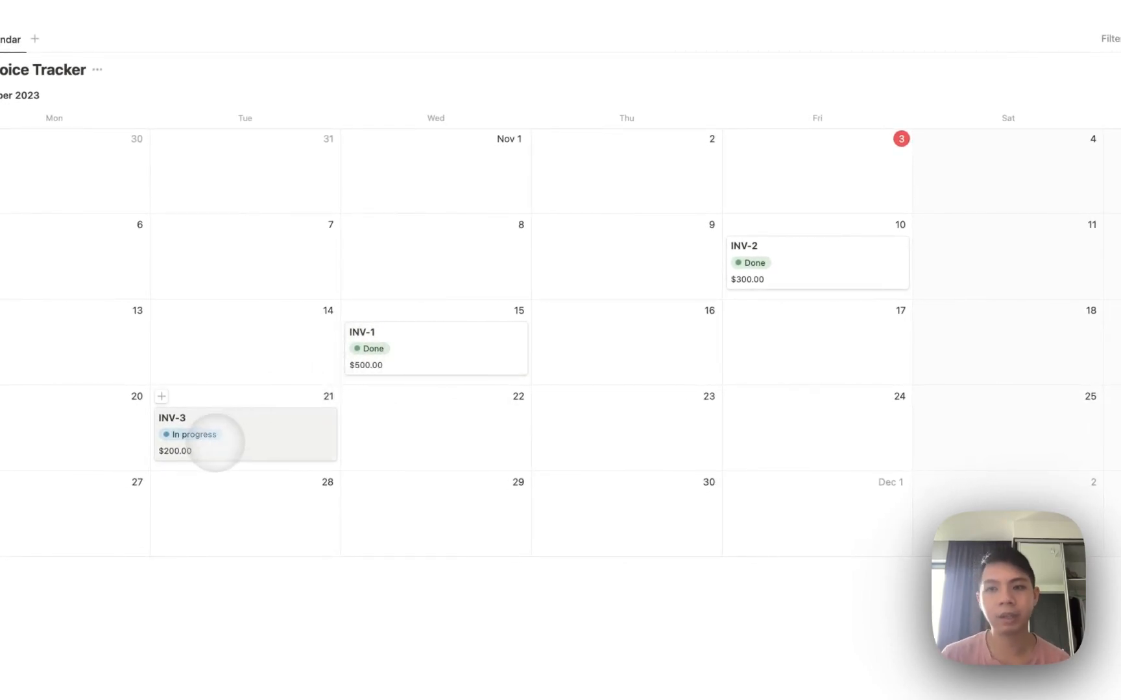
left_click_drag(752, 263, 642, 256)
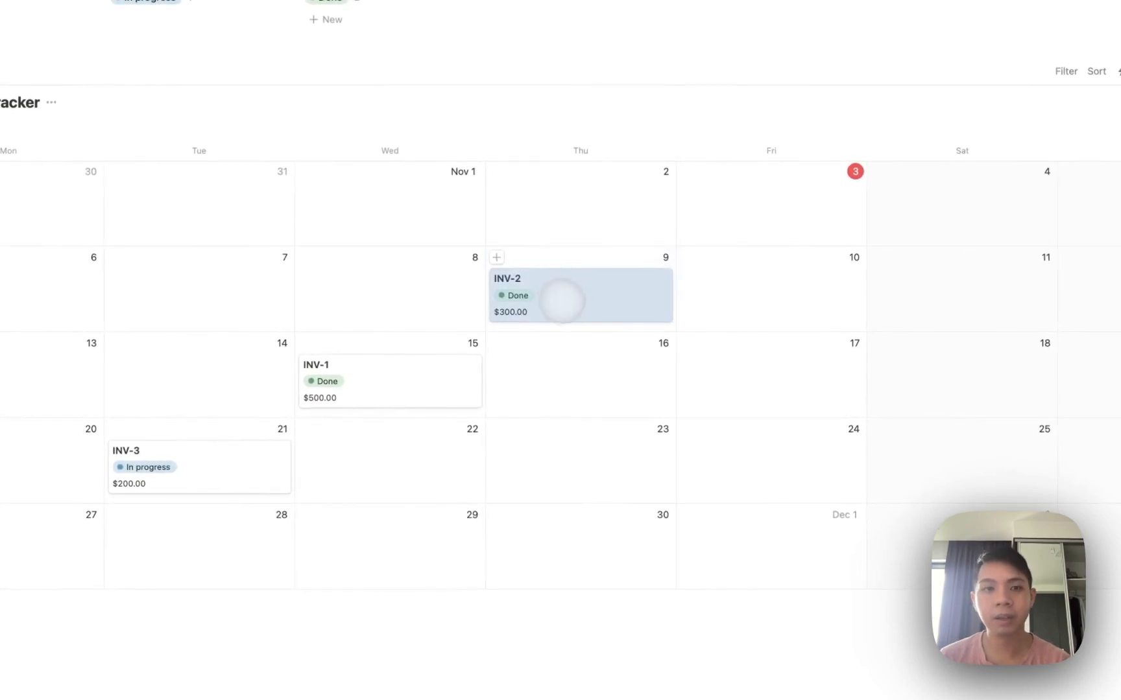
left_click_drag(562, 301, 793, 306)
left_click_drag(163, 467, 521, 179)
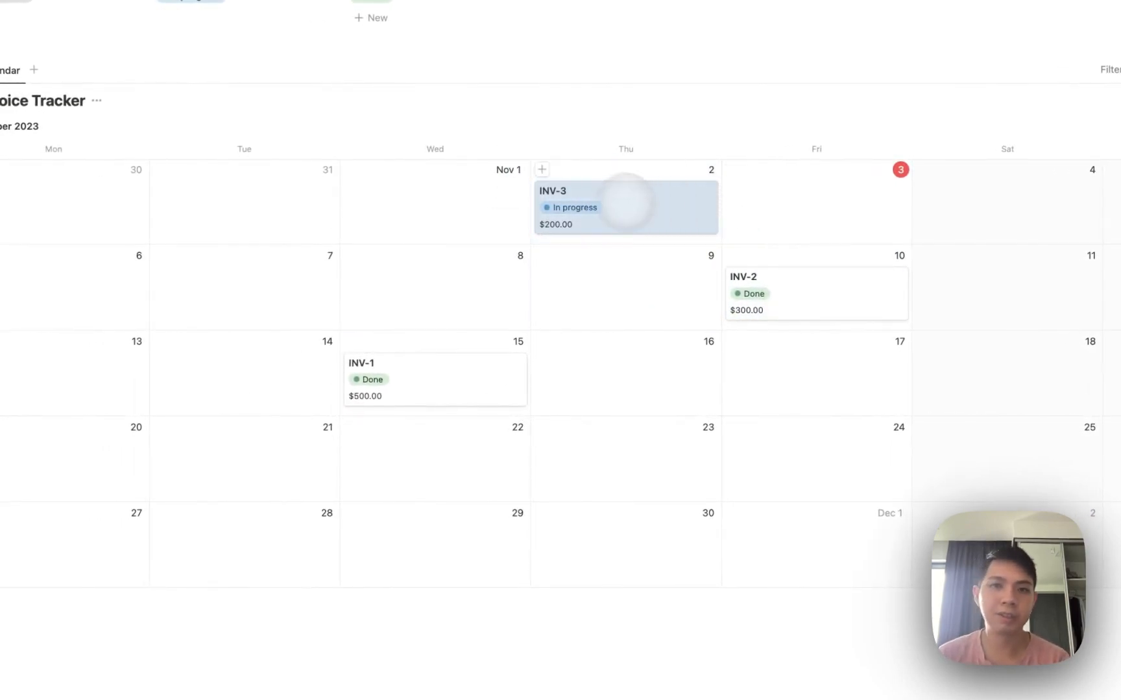
left_click(753, 198)
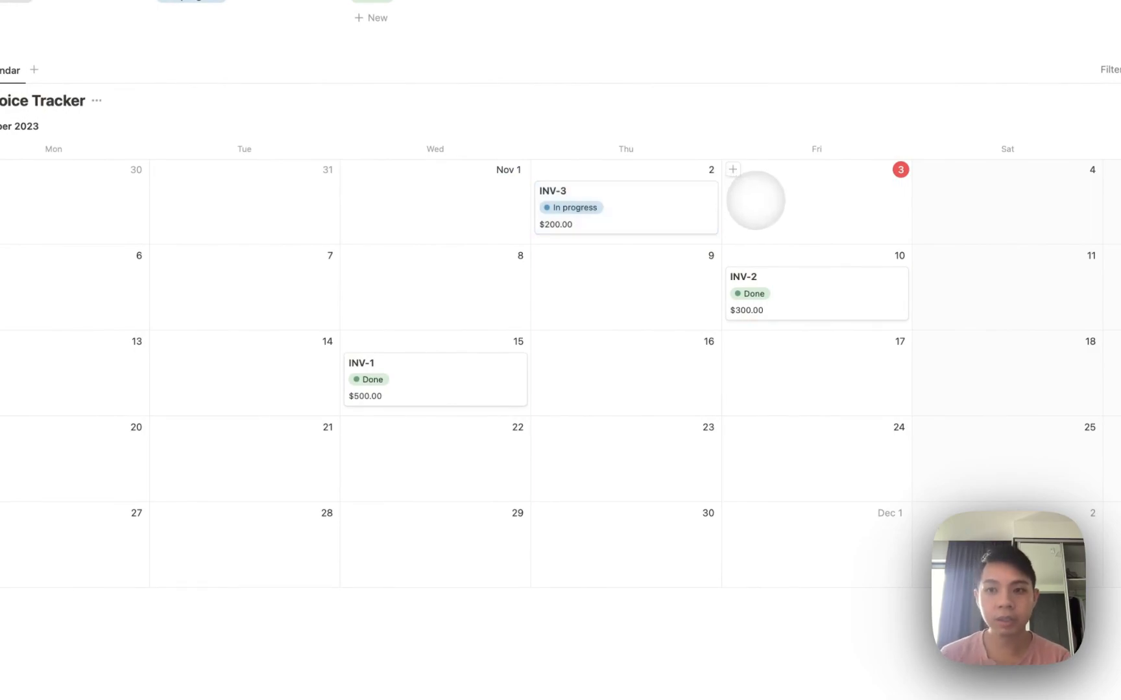
scroll(756, 200, "up", 1)
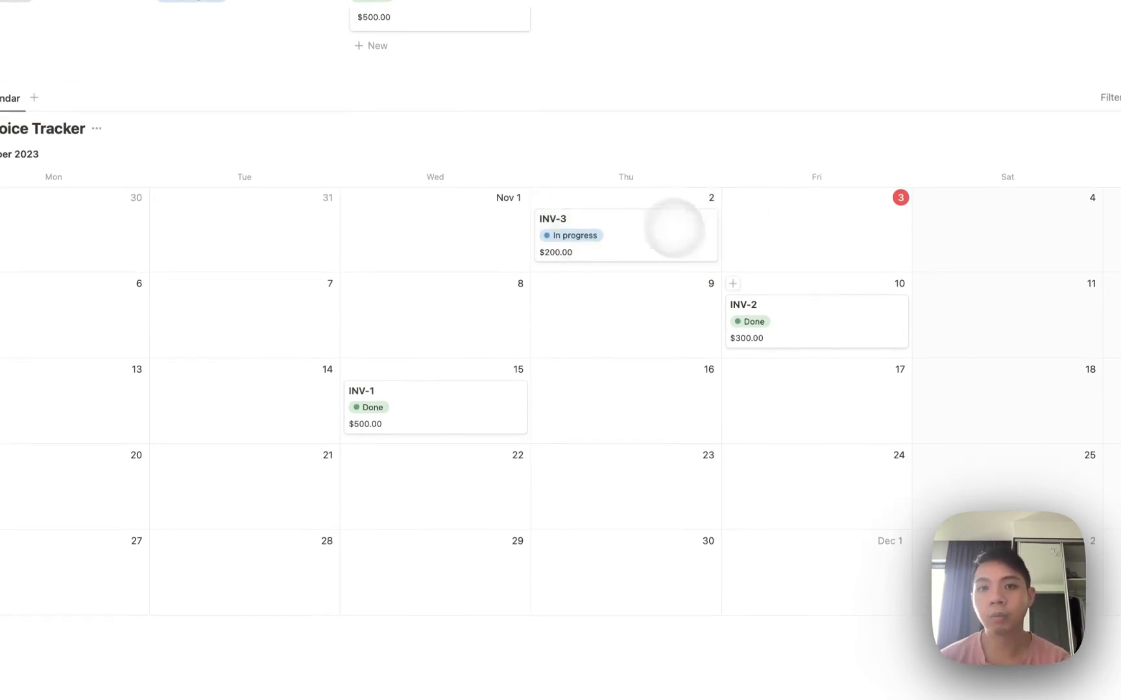
scroll(578, 262, "up", 2)
scroll(578, 262, "up", 10)
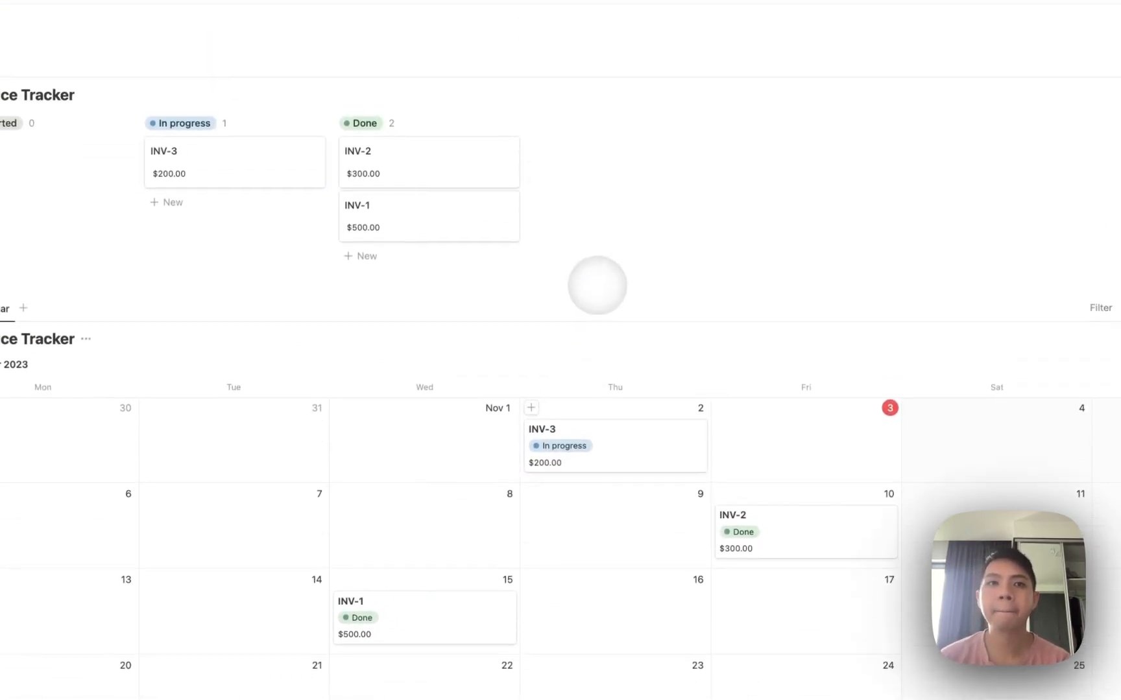
scroll(438, 358, "down", 2)
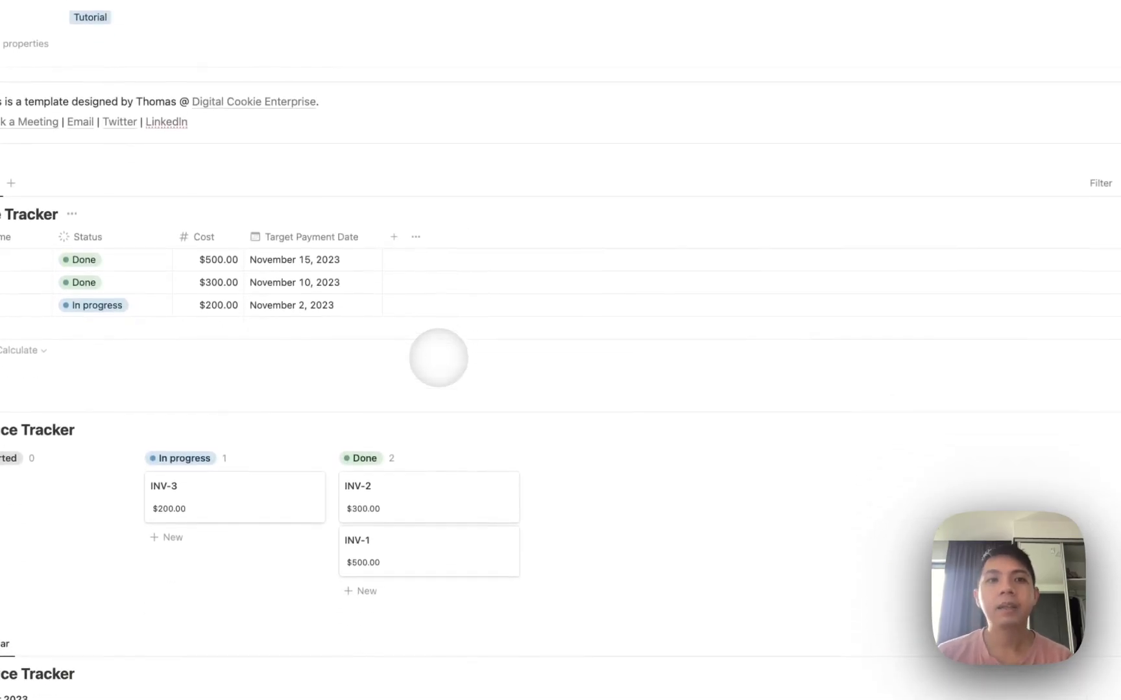
scroll(438, 357, "down", 7)
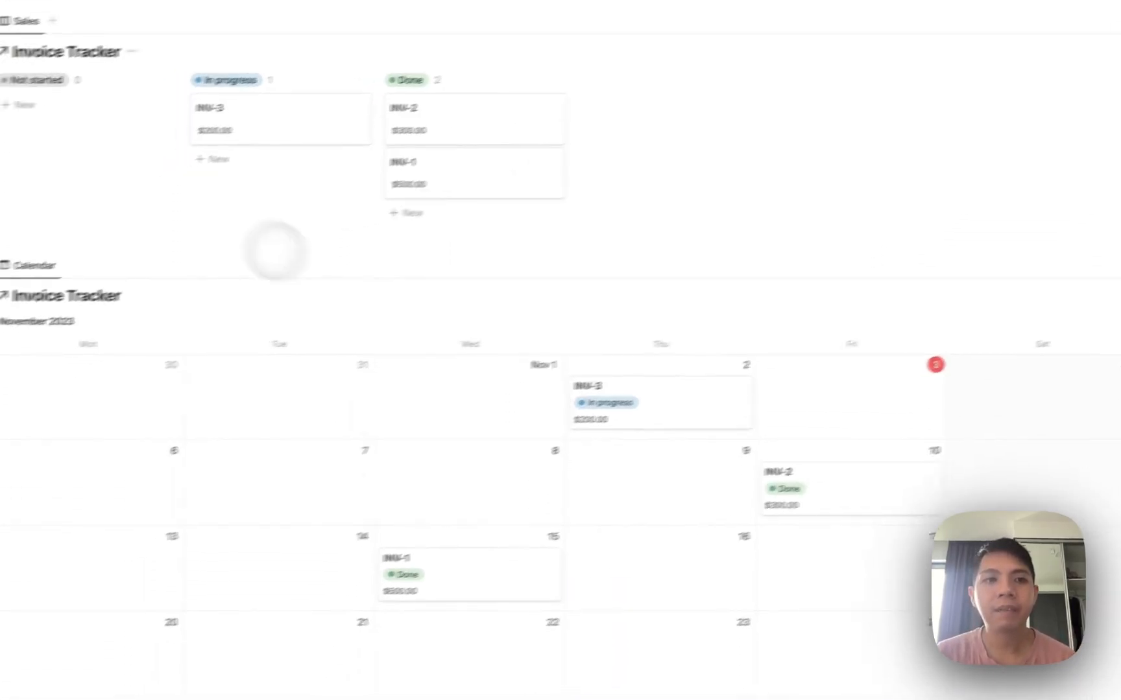
Paste the database link below the calendar and create a new, empty linked List view.
scroll(112, 244, "down", 4)
left_click(175, 580)
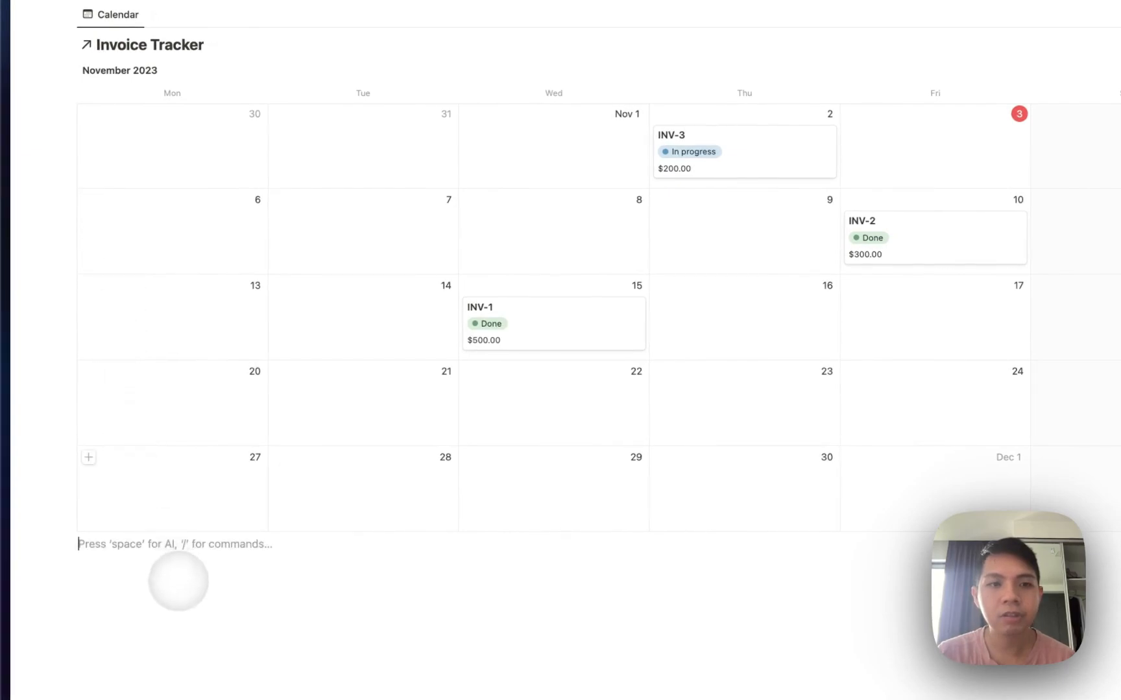
scroll(179, 583, "down", 4)
scroll(179, 584, "down", 2)
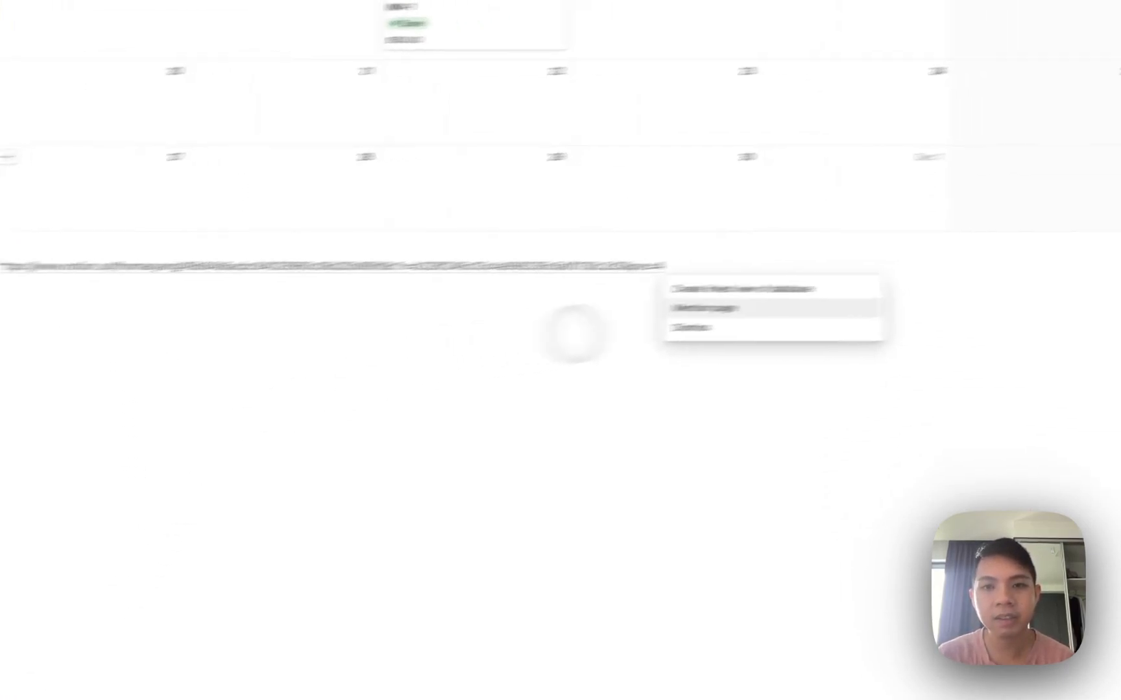
left_click(523, 310)
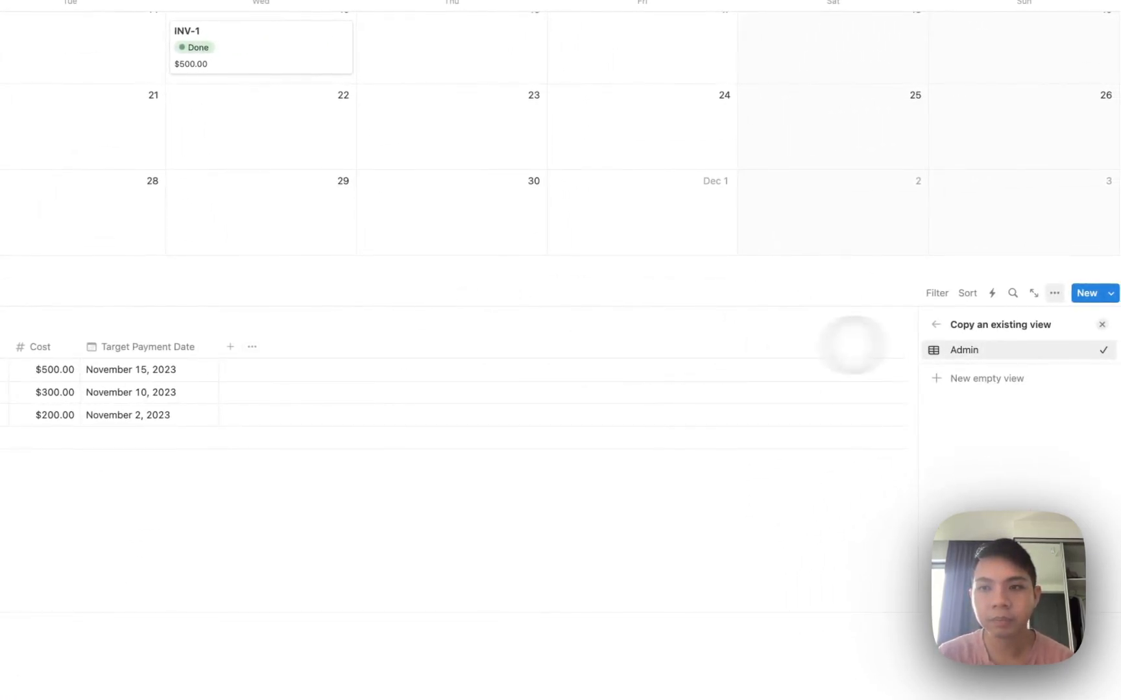
left_click(908, 364)
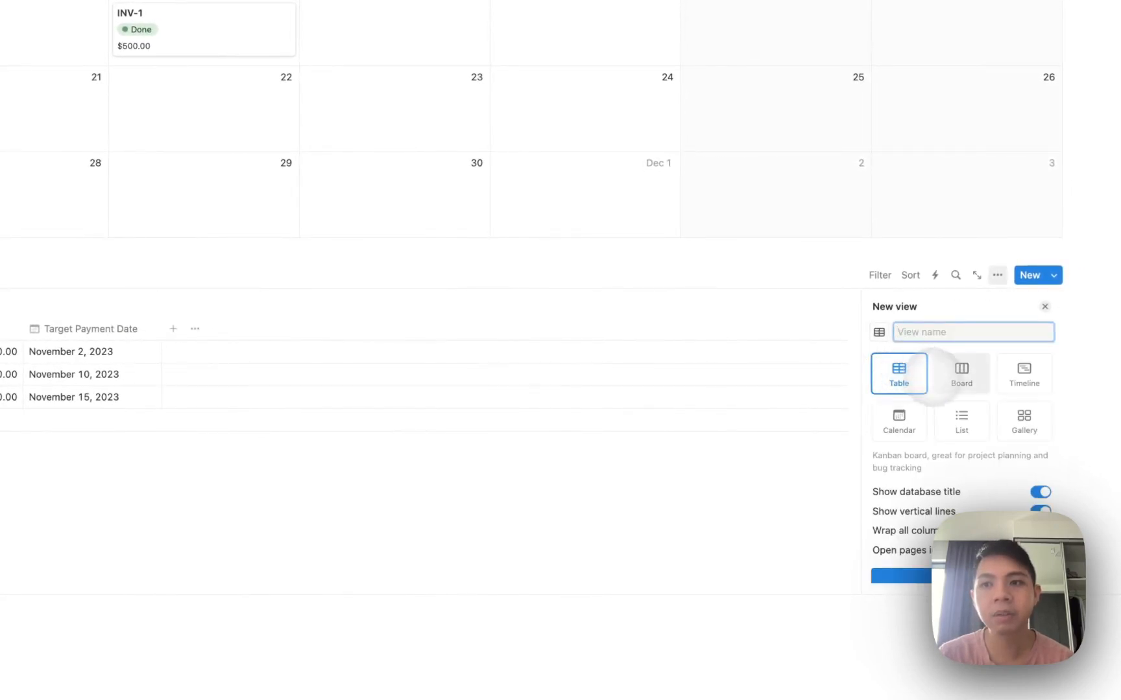
left_click(962, 421)
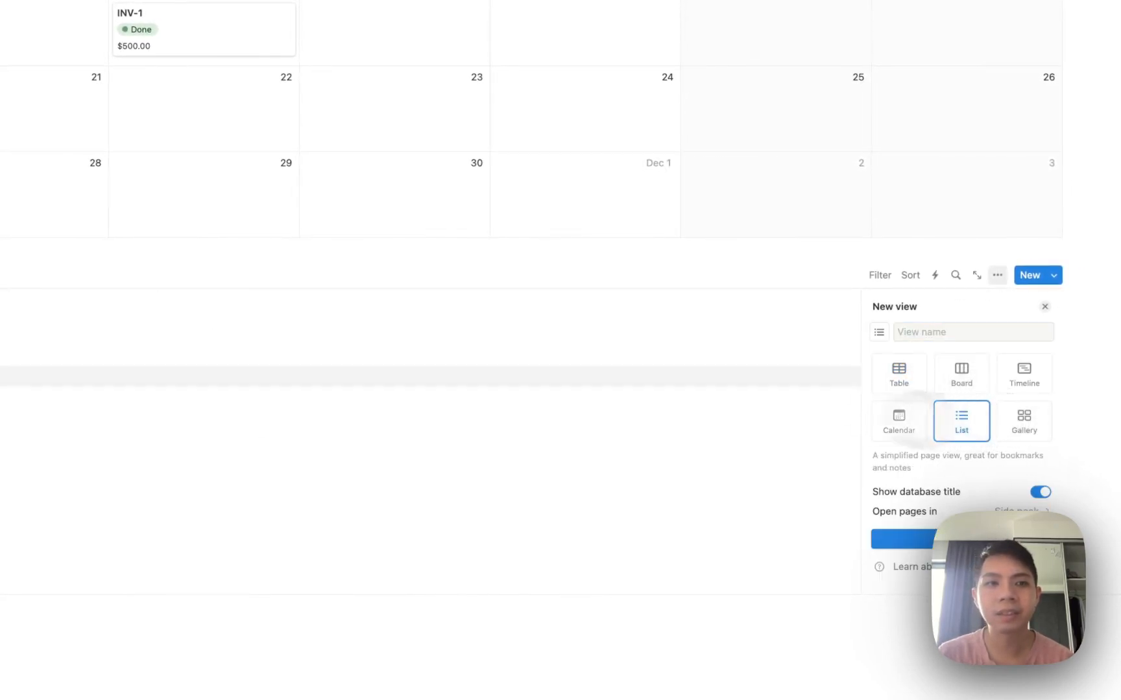
left_click(713, 295)
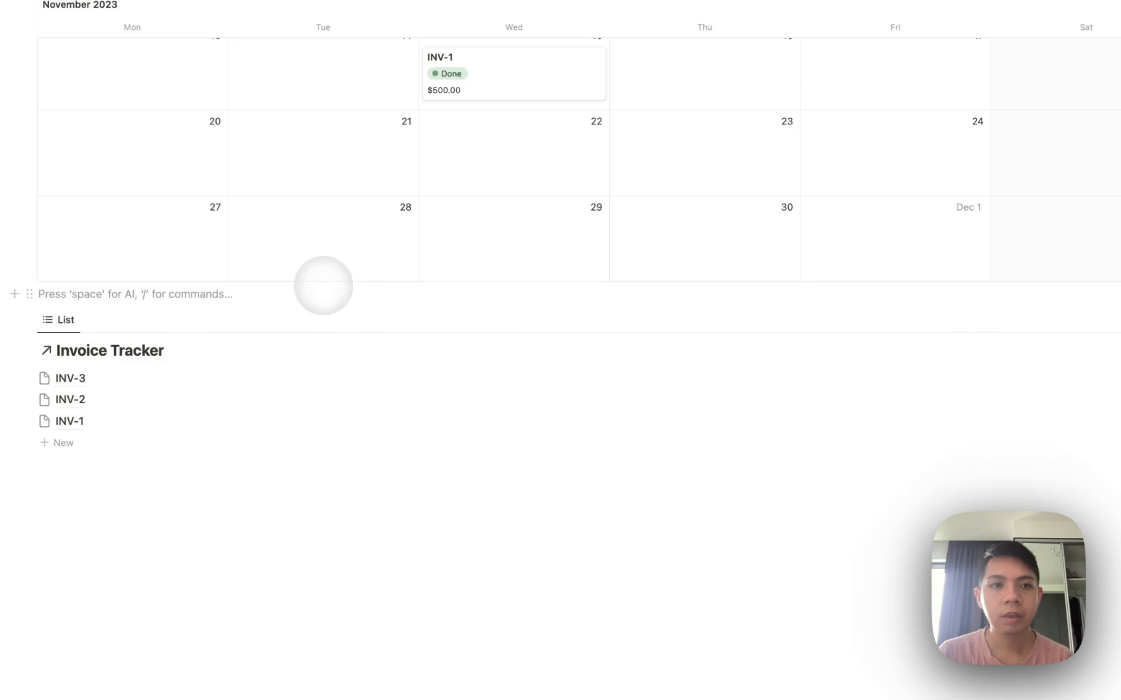
Insert a two-column block with the list on the left and a wider calendar on the right.
type("/colu")
key("Return")
left_click_drag(69, 319, 123, 293)
left_click_drag(745, 412, 517, 404)
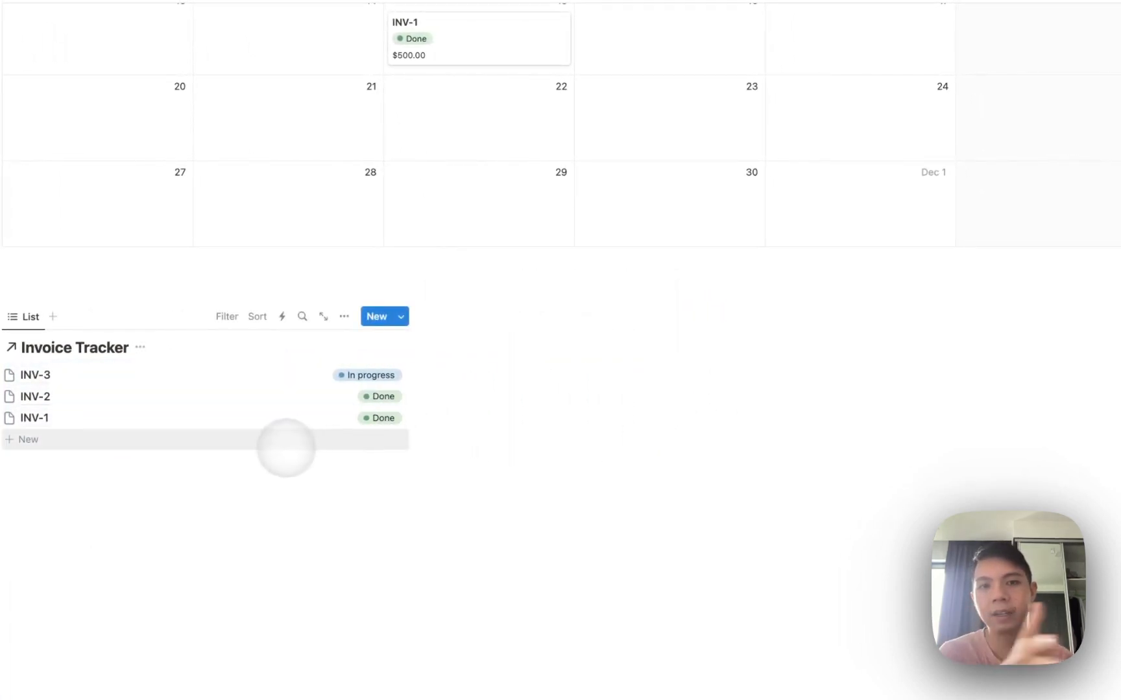
scroll(342, 350, "up", 8)
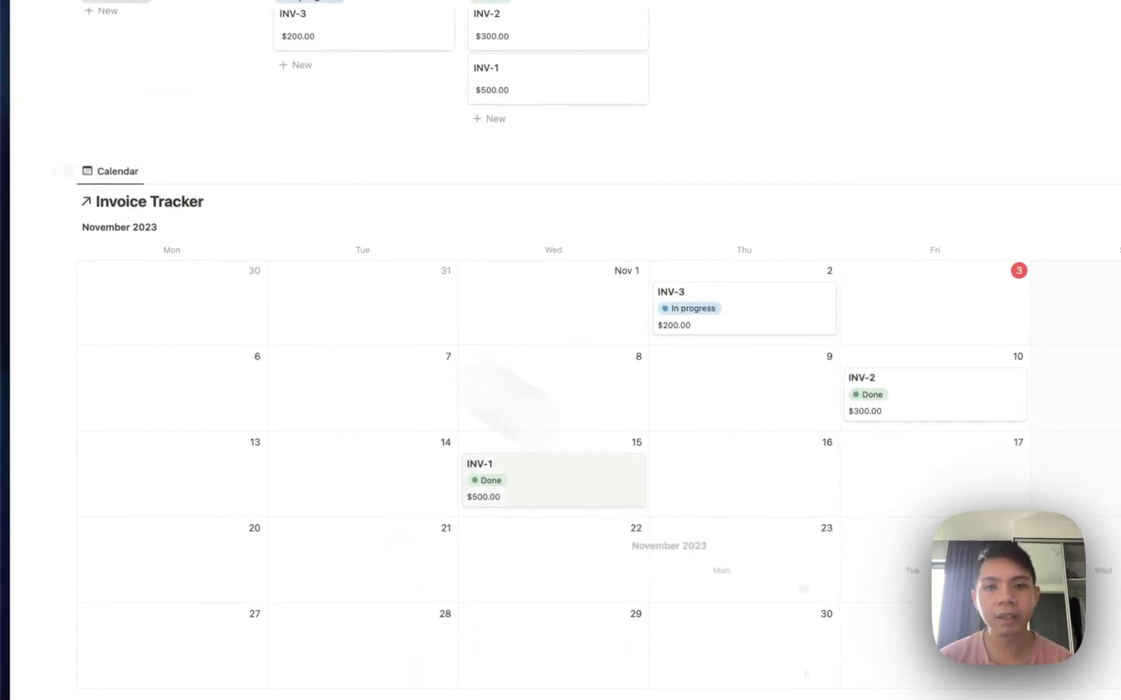
left_click_drag(629, 566, 613, 586)
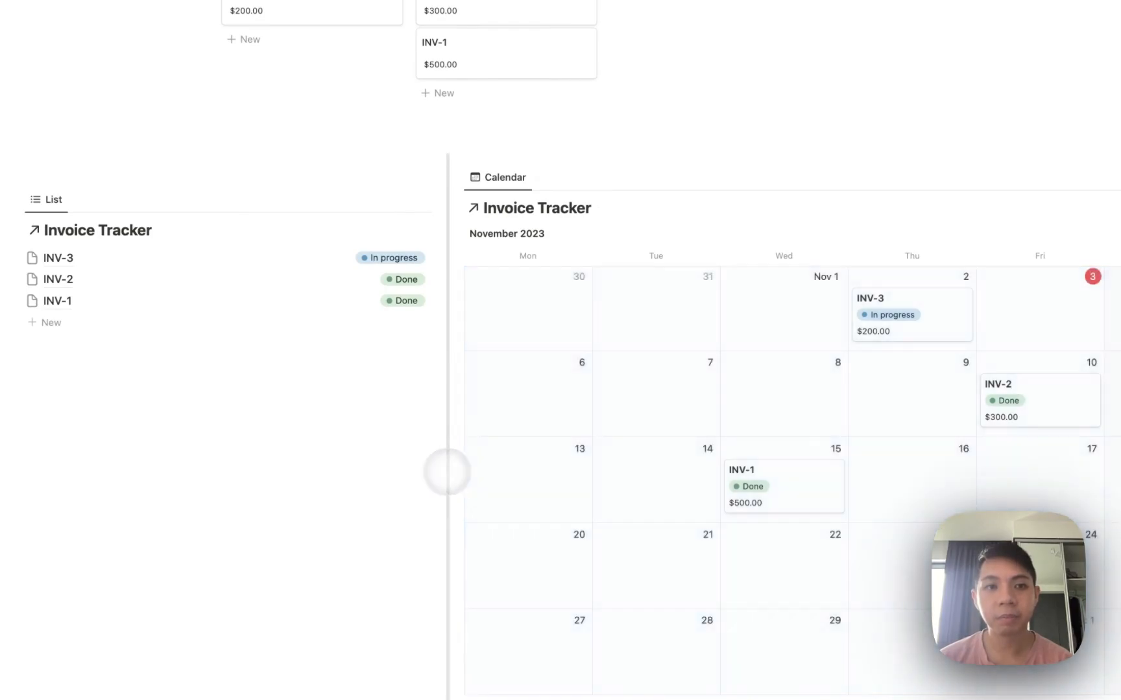
left_click_drag(445, 470, 362, 473)
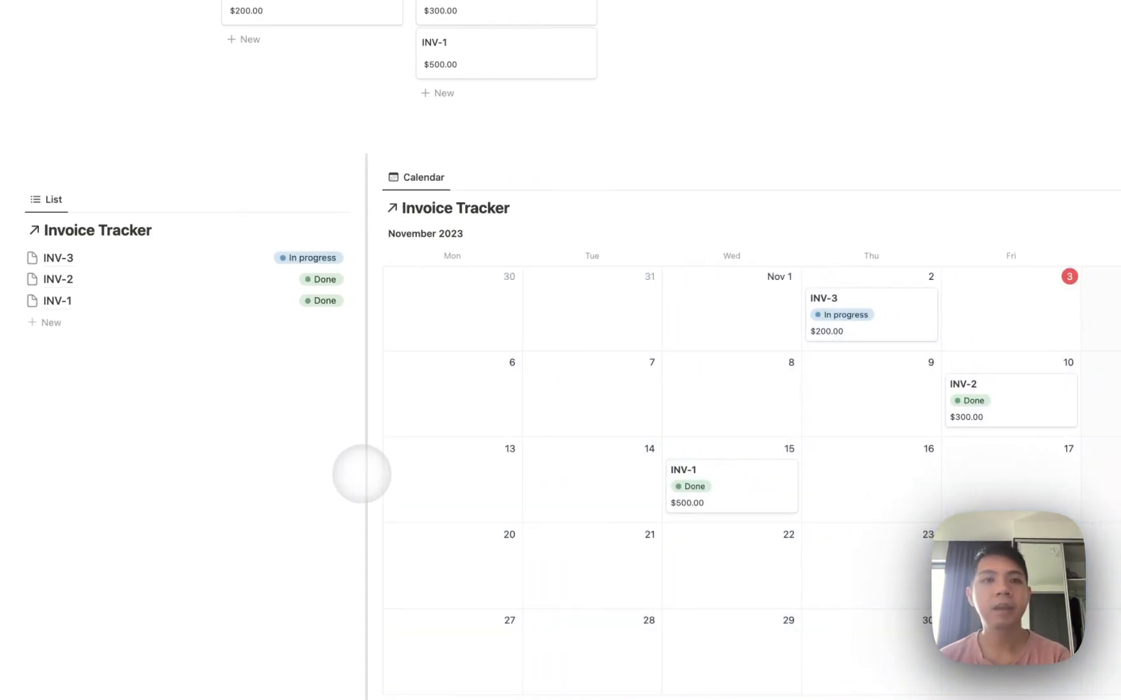
Delete the empty line above the Invoice Tracker list.
left_click(280, 141)
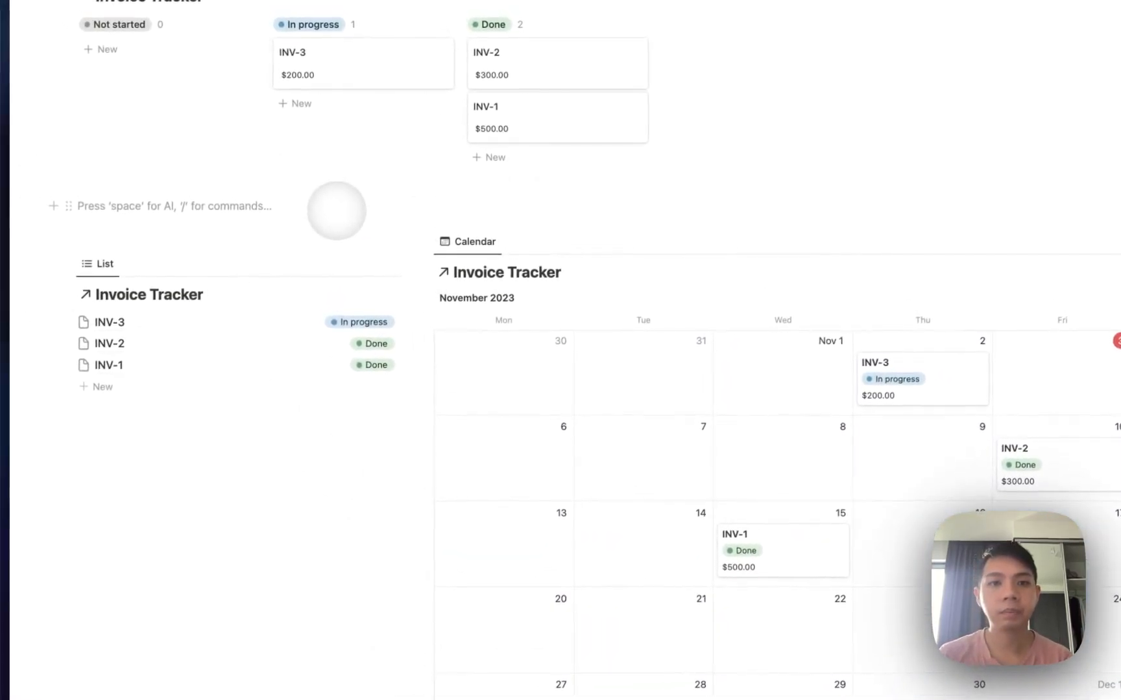
key("BackSpace")
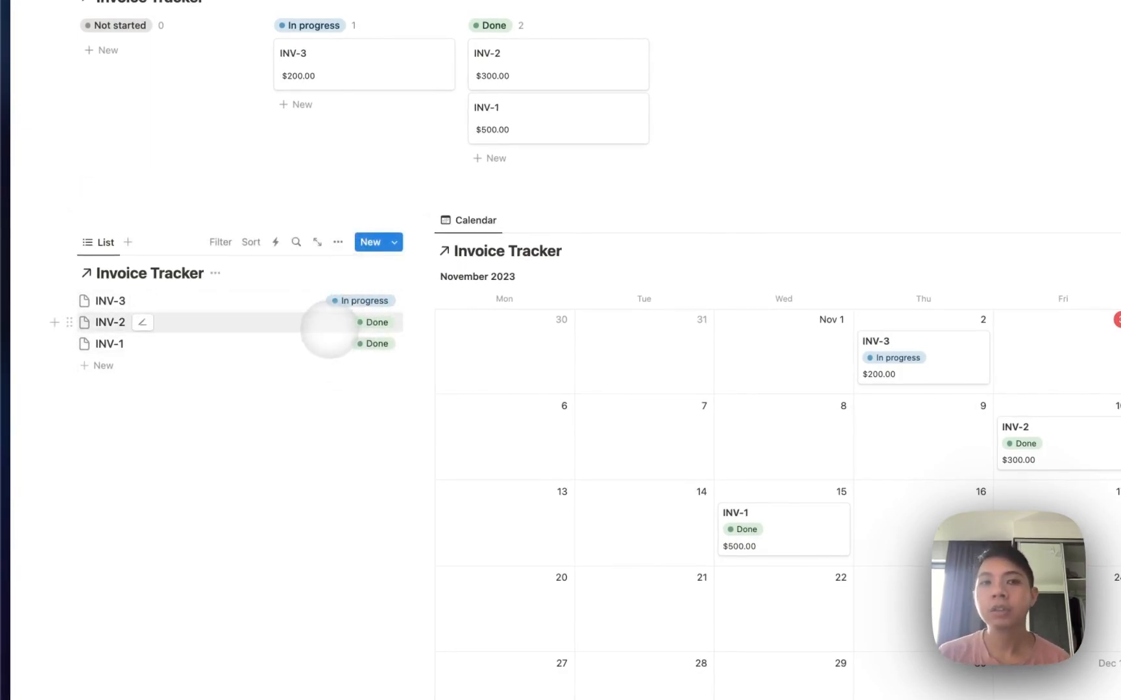
scroll(310, 328, "up", 1)
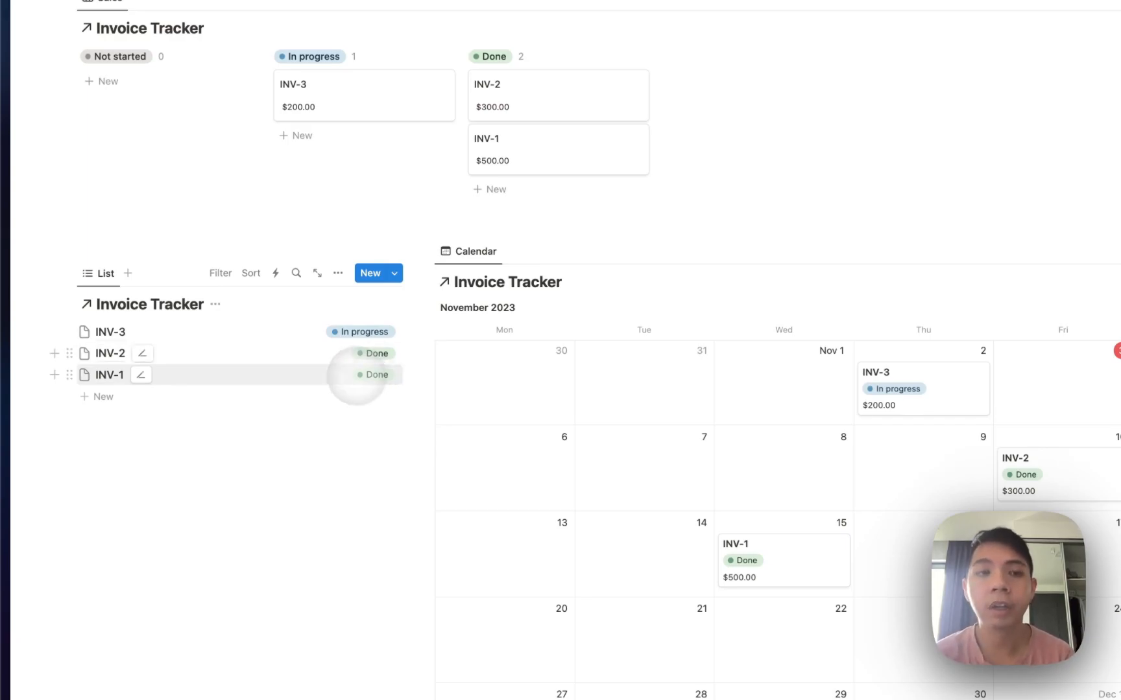
Filter the list to Status is not Done, saved for everyone, and hide the filter bar.
left_click(219, 274)
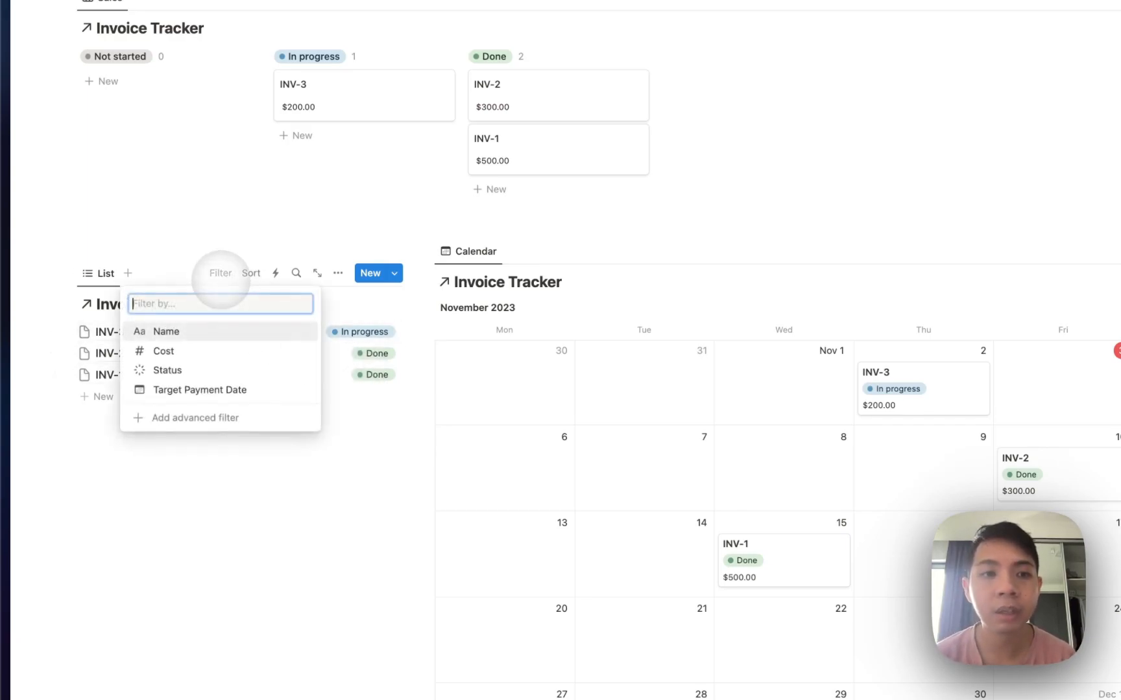
left_click(194, 371)
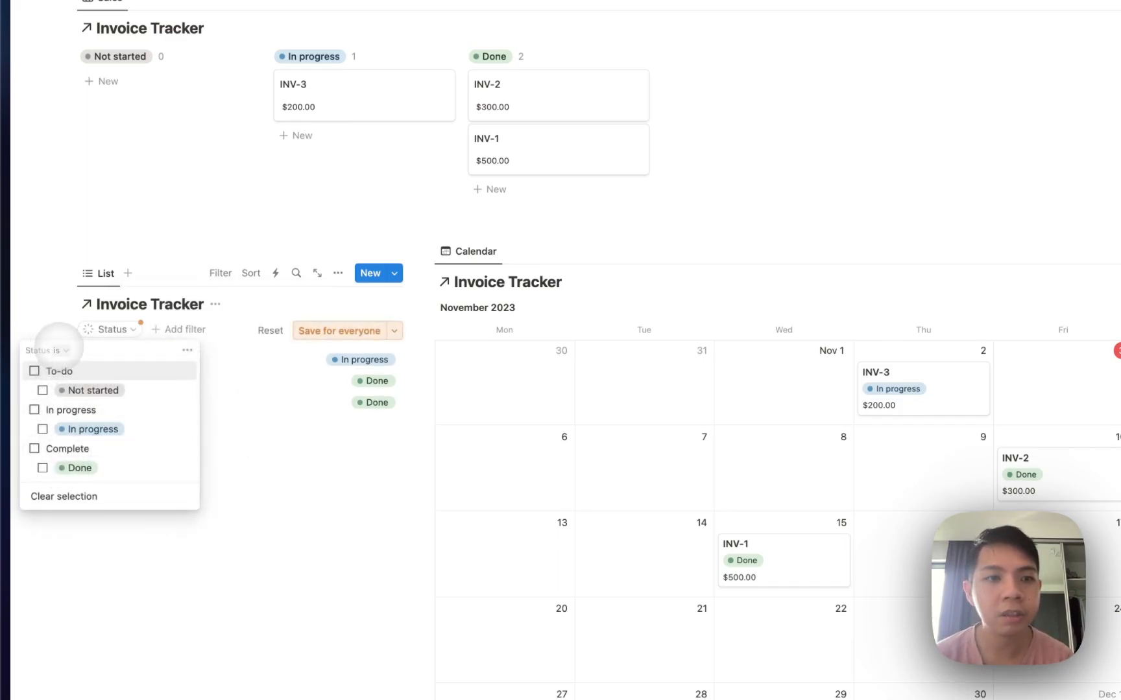
left_click(57, 350)
left_click(63, 388)
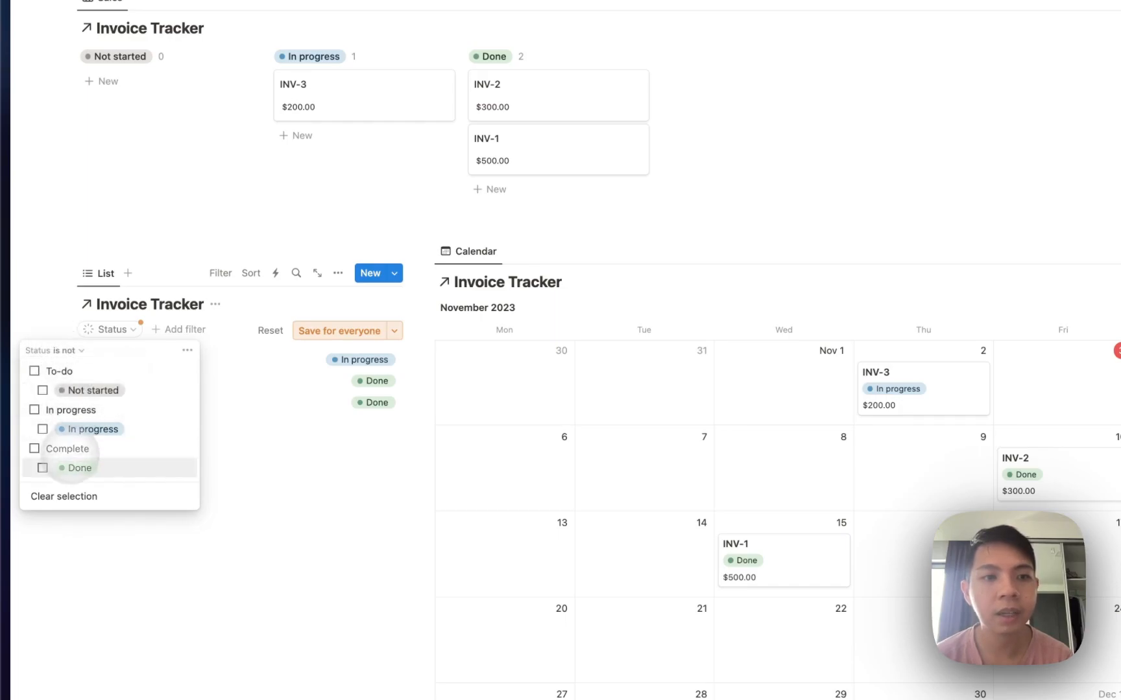
left_click(55, 467)
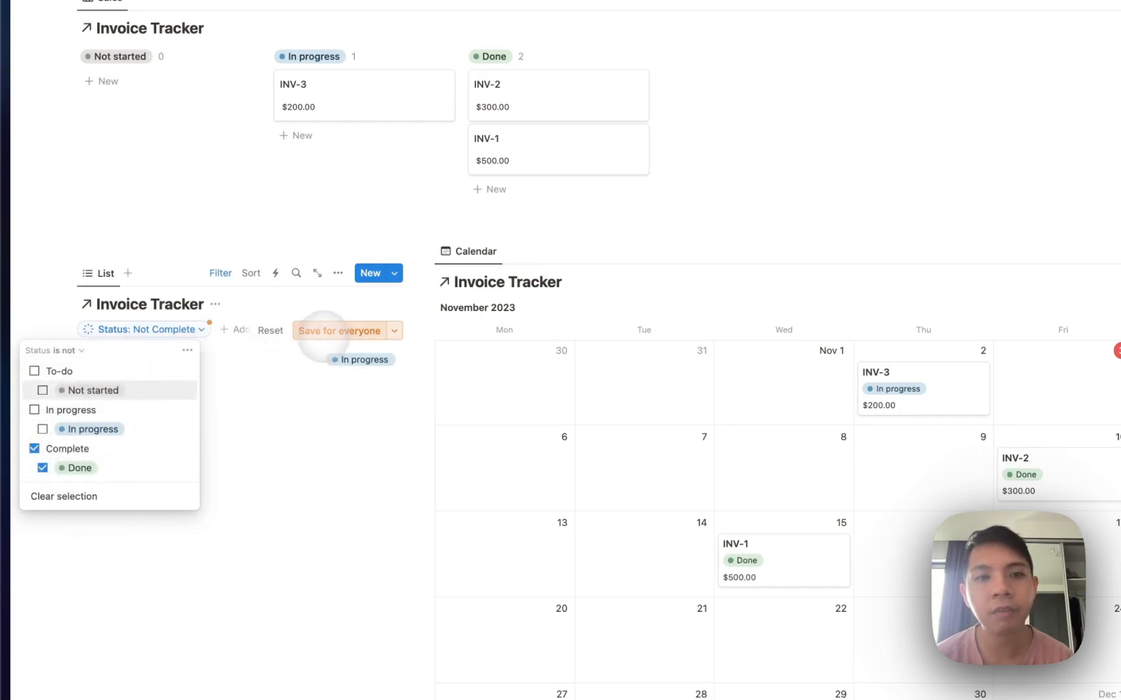
left_click(322, 332)
left_click(219, 273)
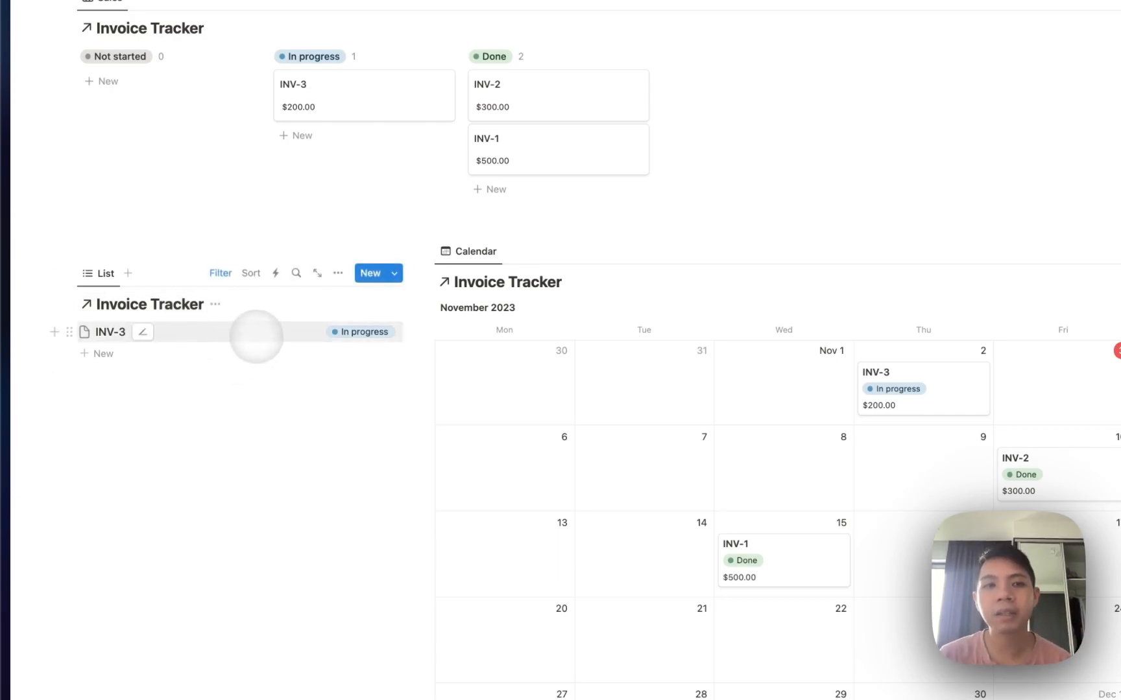
Add a placeholder line 'kk' to the INV-3 page.
left_click(253, 333)
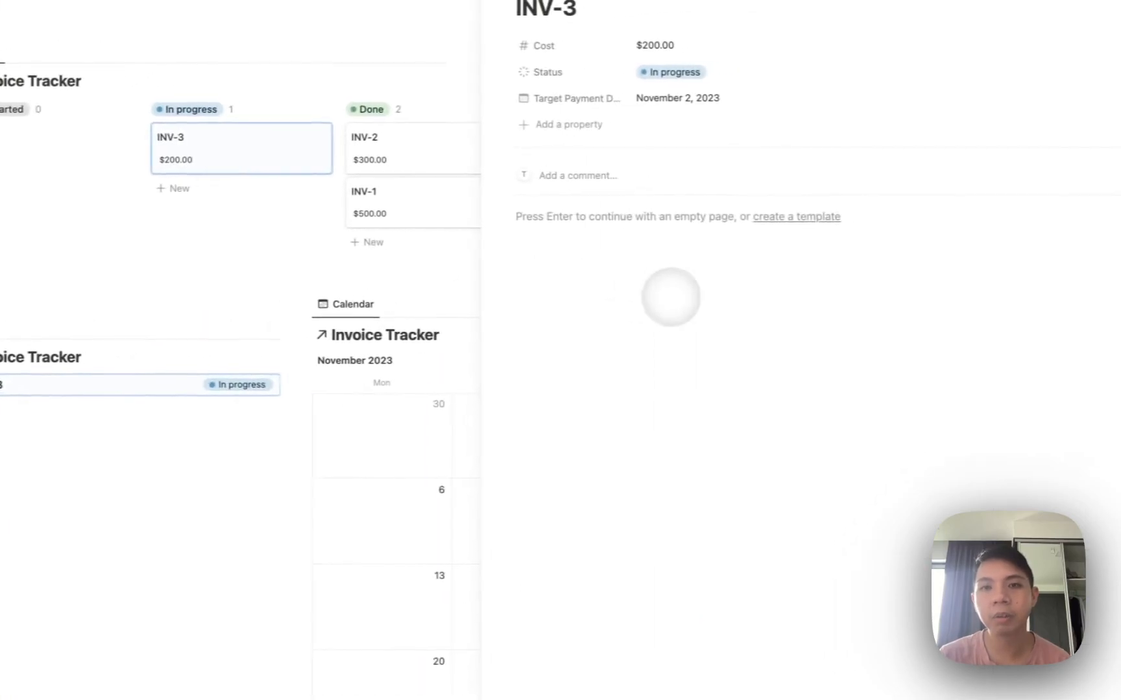
key("Return")
type("kkdakd")
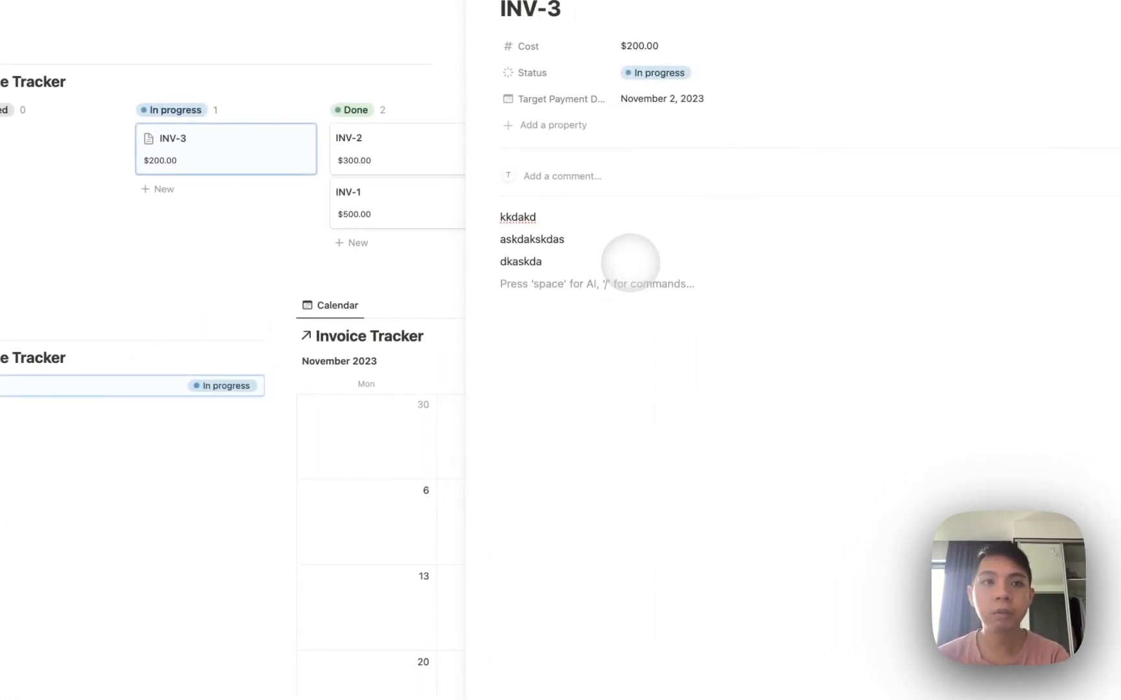
key("Escape")
key("Escape")
scroll(628, 262, "down", 1)
scroll(616, 249, "up", 2)
scroll(601, 237, "up", 4)
scroll(587, 262, "down", 2)
scroll(444, 298, "down", 10)
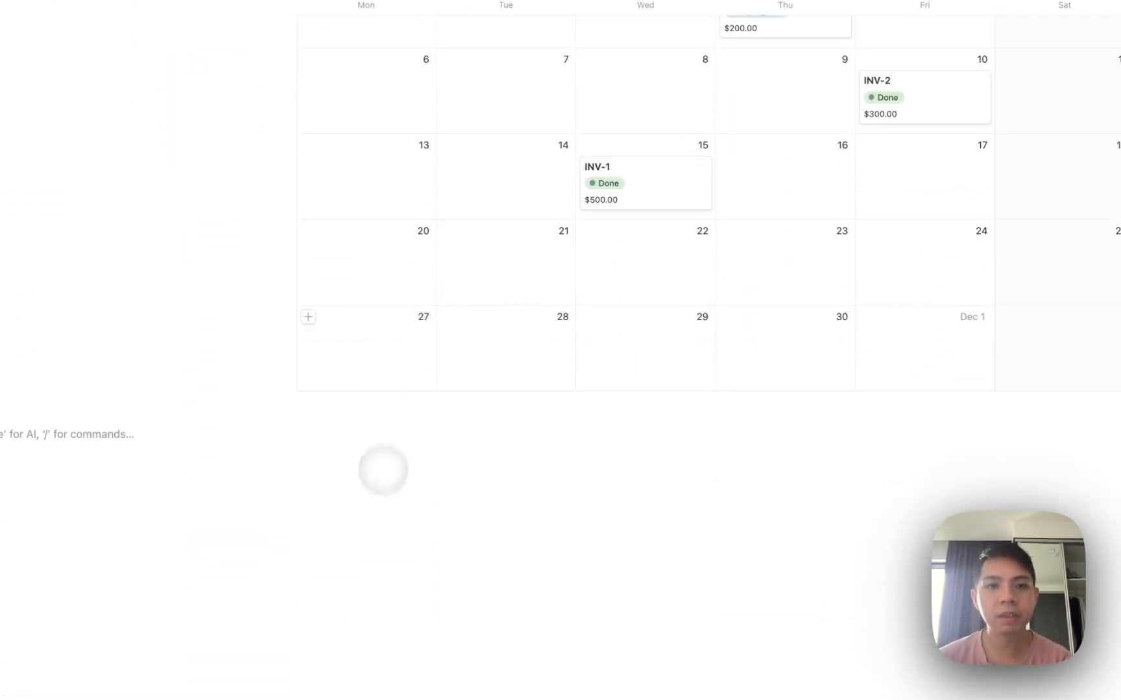
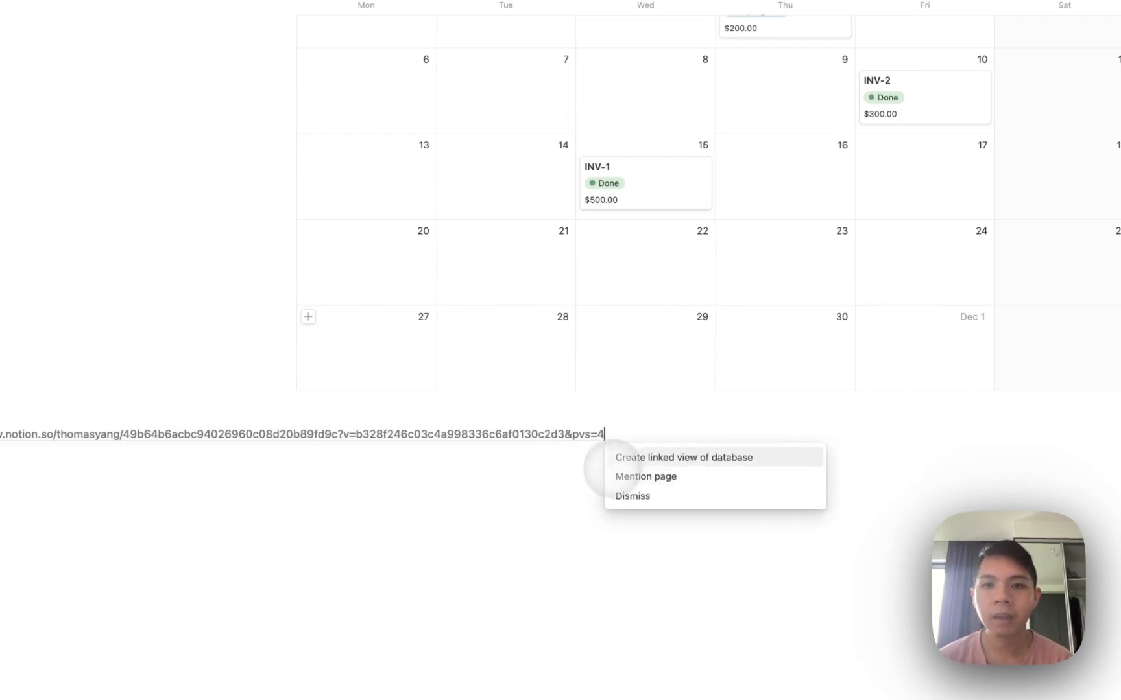
Paste the Invoice Tracker link again as a new linked database view.
left_click(624, 457)
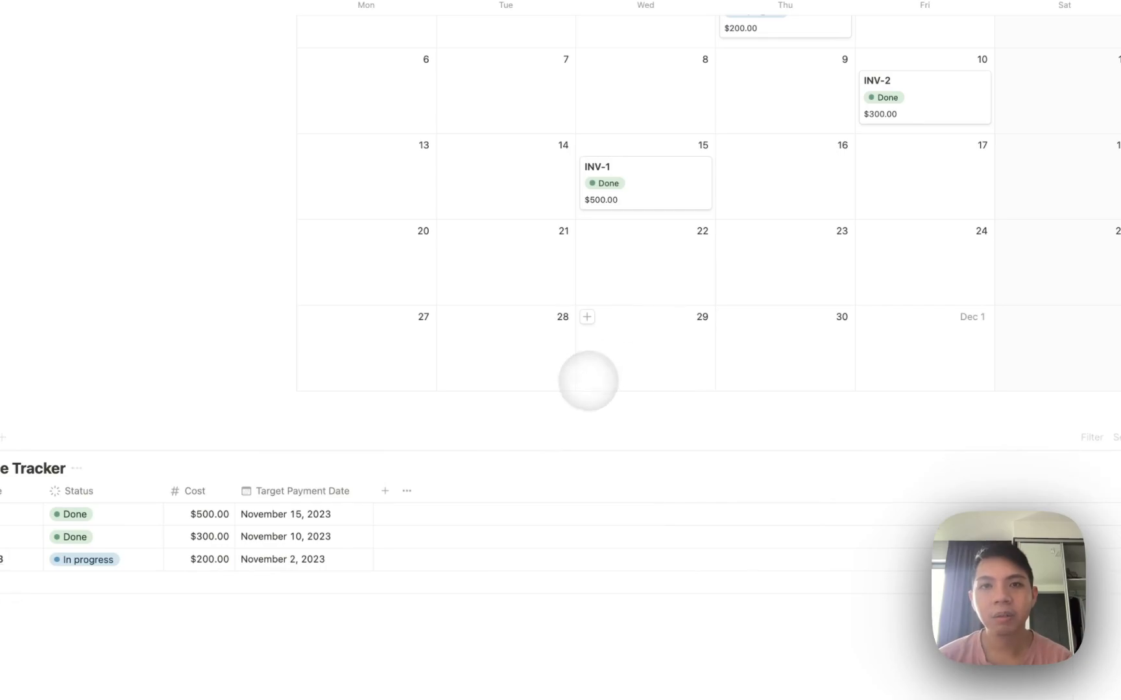
scroll(590, 380, "up", 10)
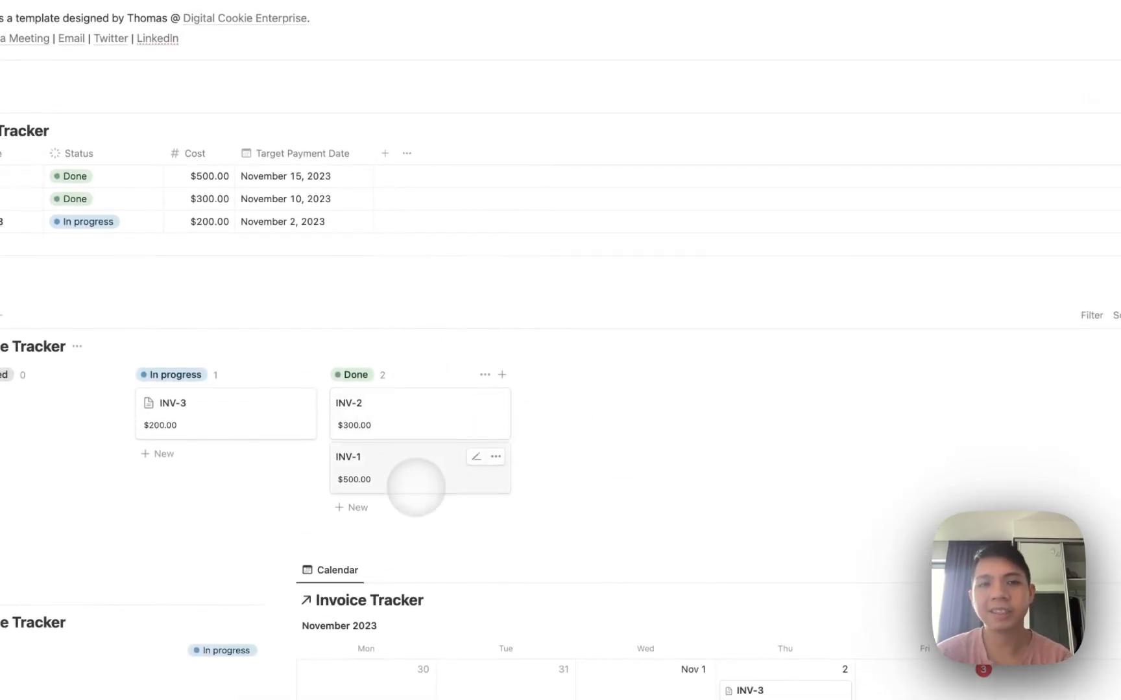
scroll(416, 486, "down", 1)
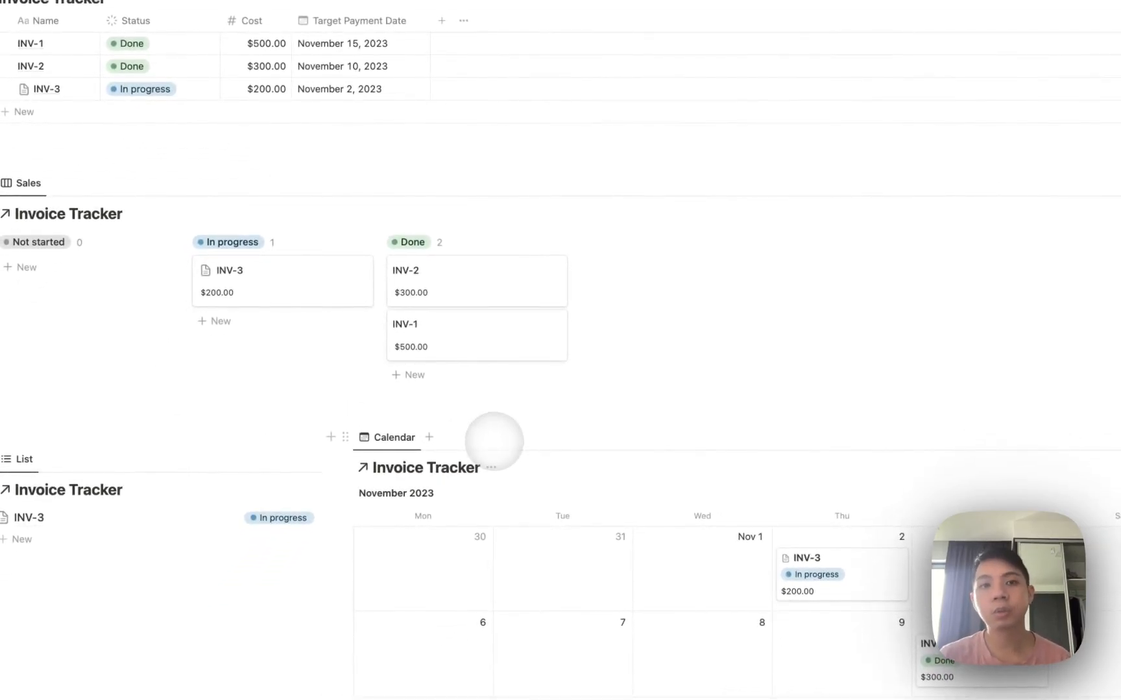
scroll(534, 465, "down", 10)
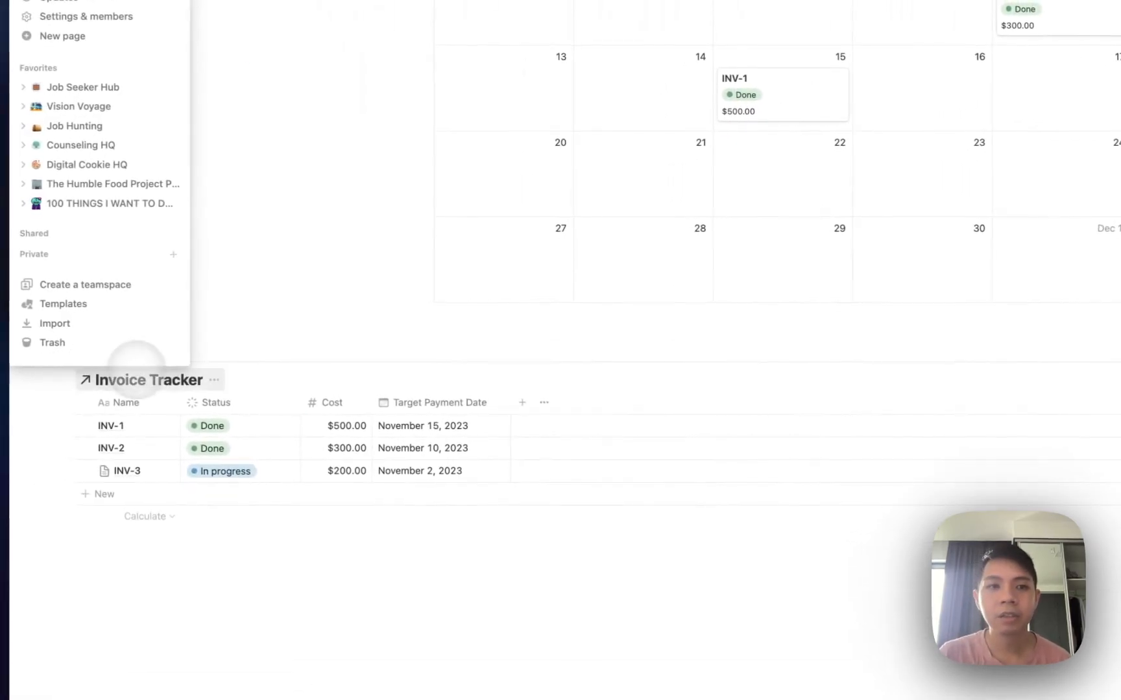
Switch the Admin view's layout to Timeline.
left_click(116, 350)
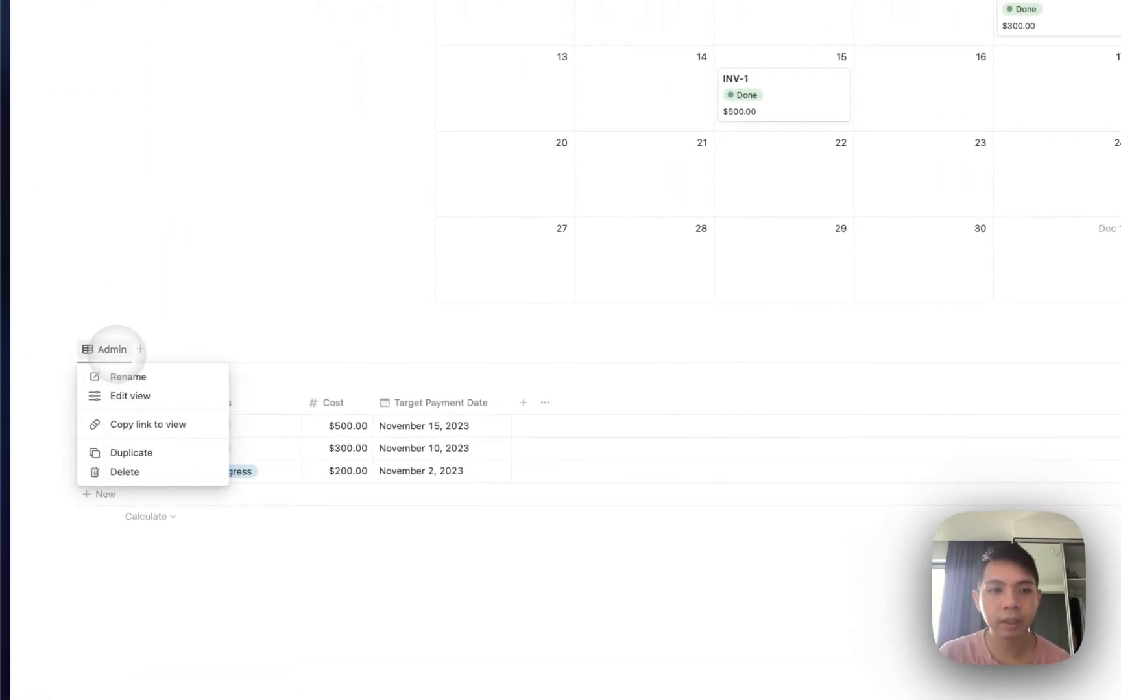
left_click(116, 395)
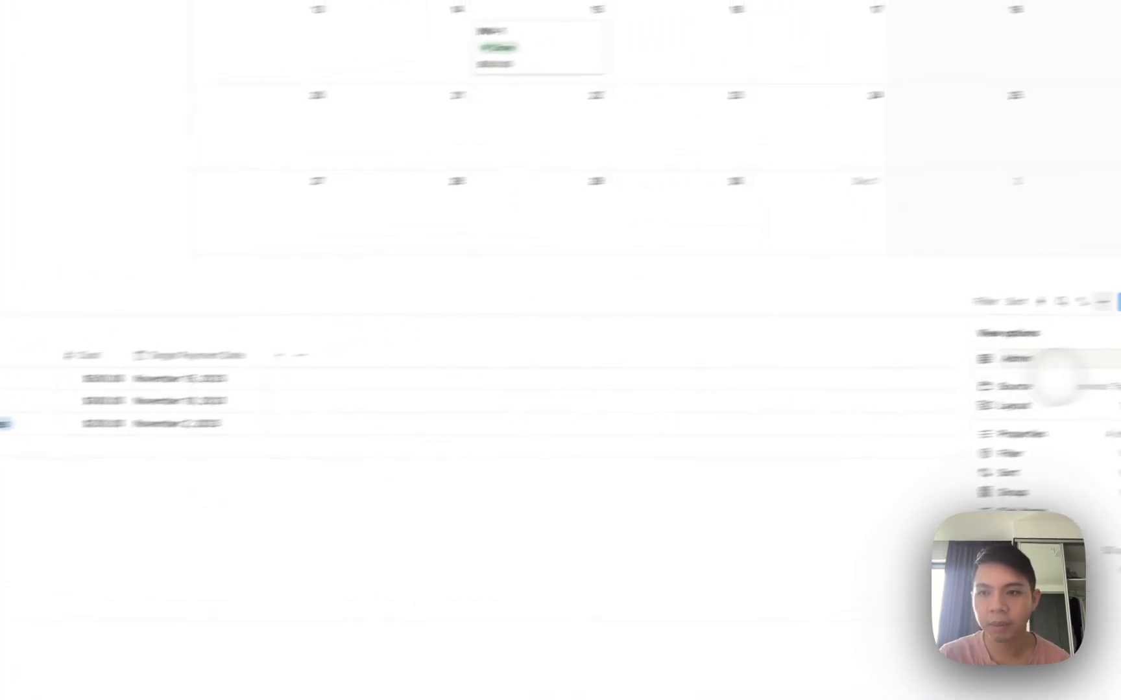
left_click(986, 422)
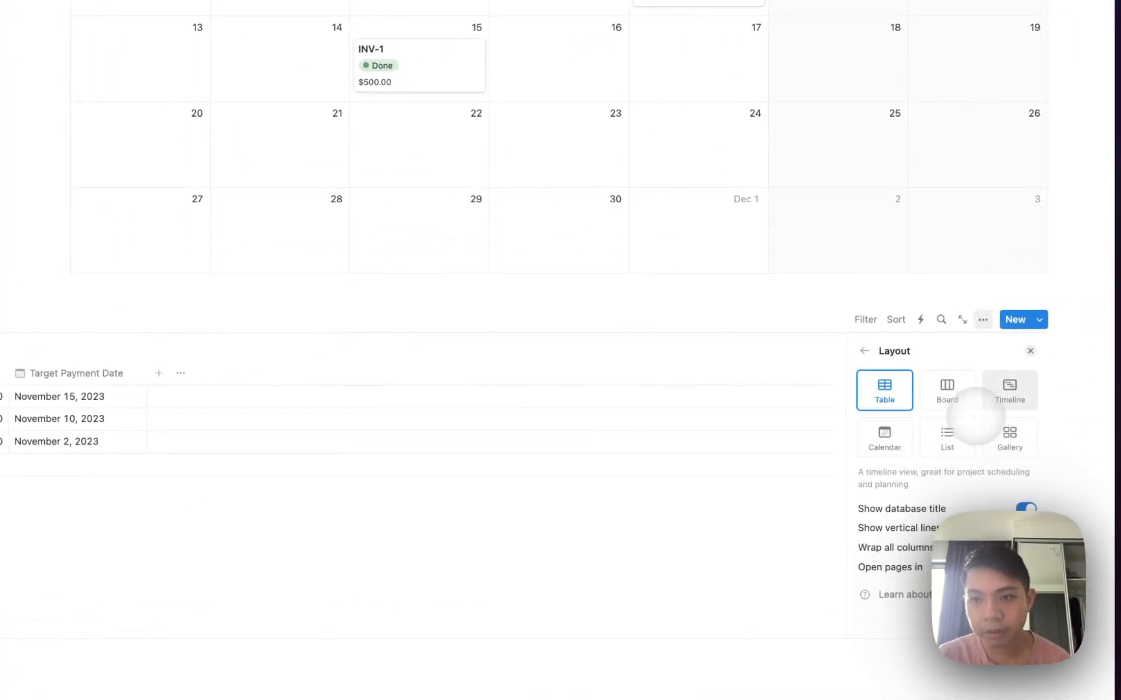
left_click(989, 402)
left_click(530, 348)
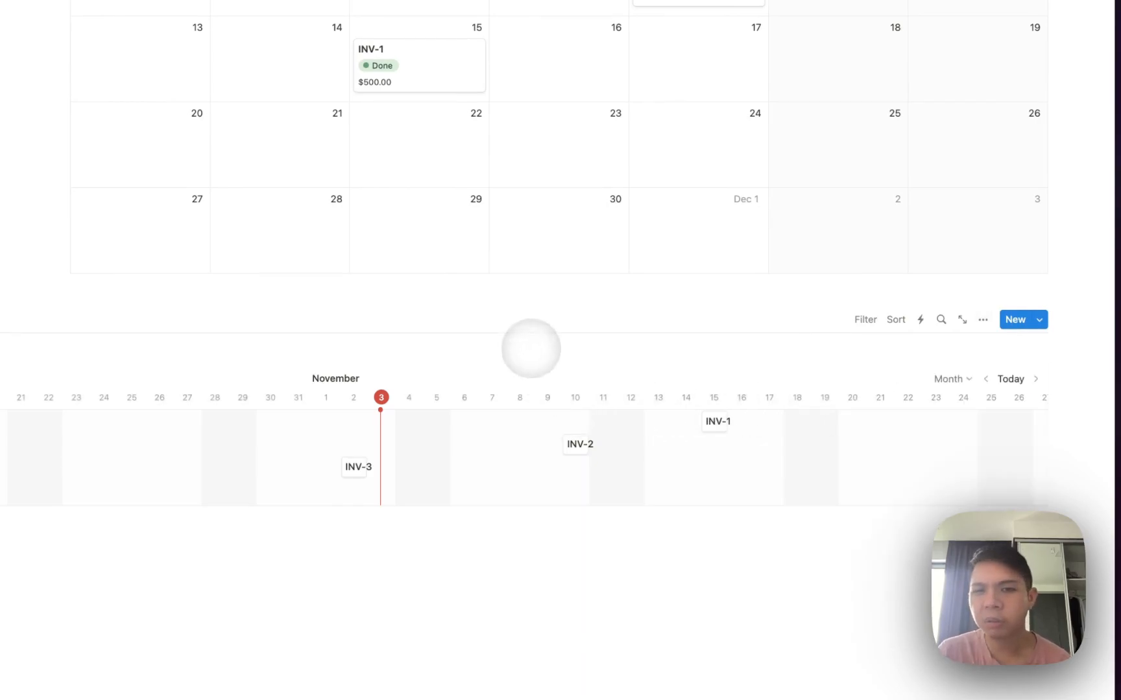
scroll(559, 399, "down", 1)
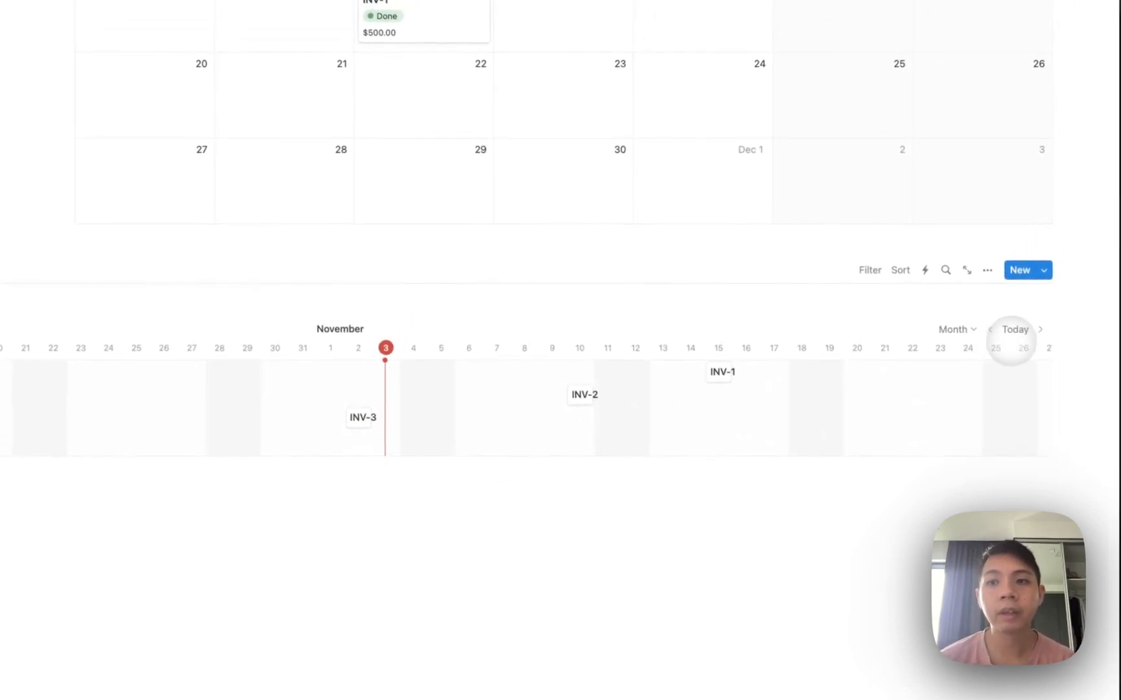
Drag the INV-2 bar on the timeline so it lands on November 11.
scroll(530, 386, "right", 10)
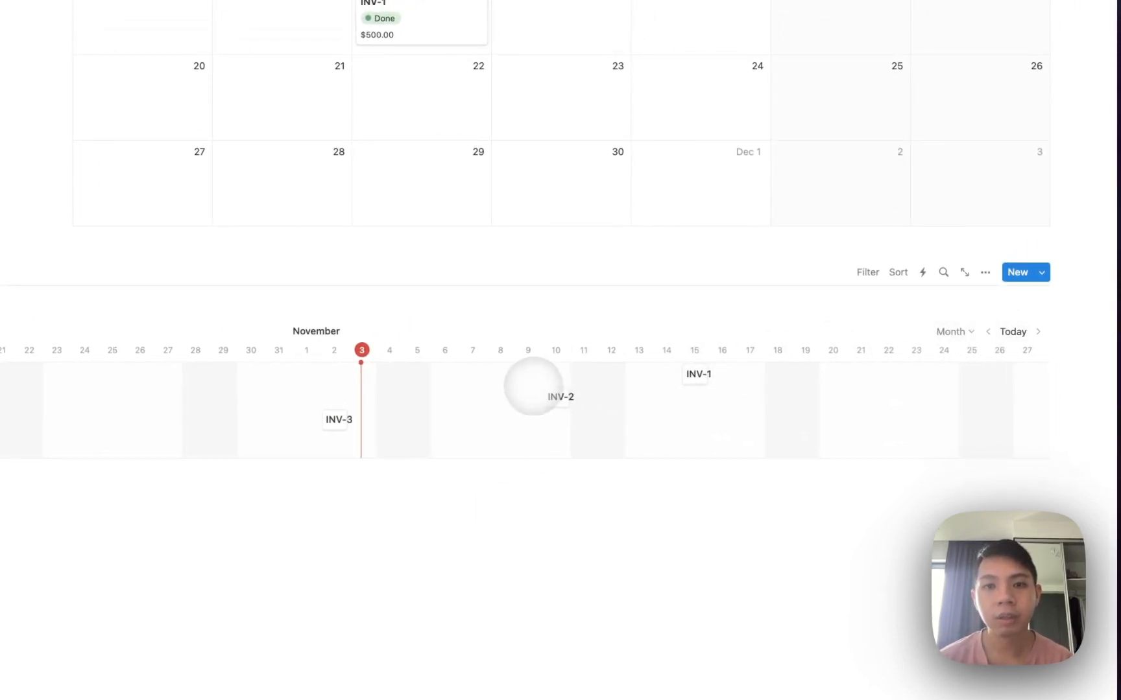
scroll(531, 386, "left", 10)
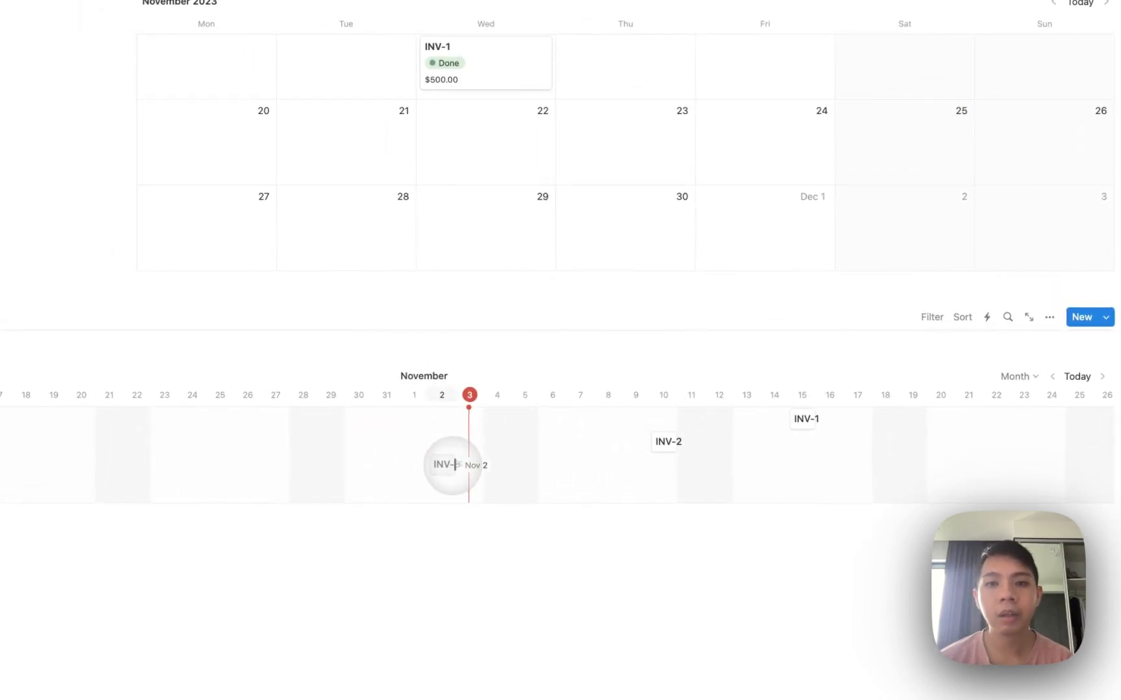
left_click_drag(662, 441, 519, 374)
left_click_drag(524, 490, 686, 494)
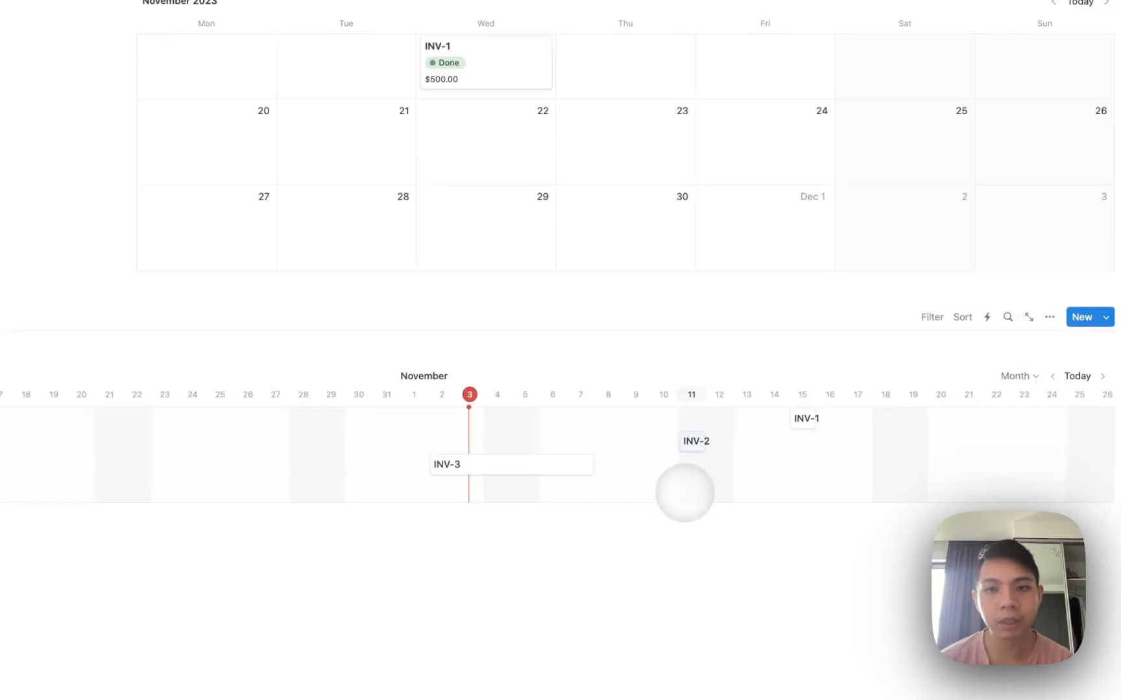
scroll(648, 421, "up", 8)
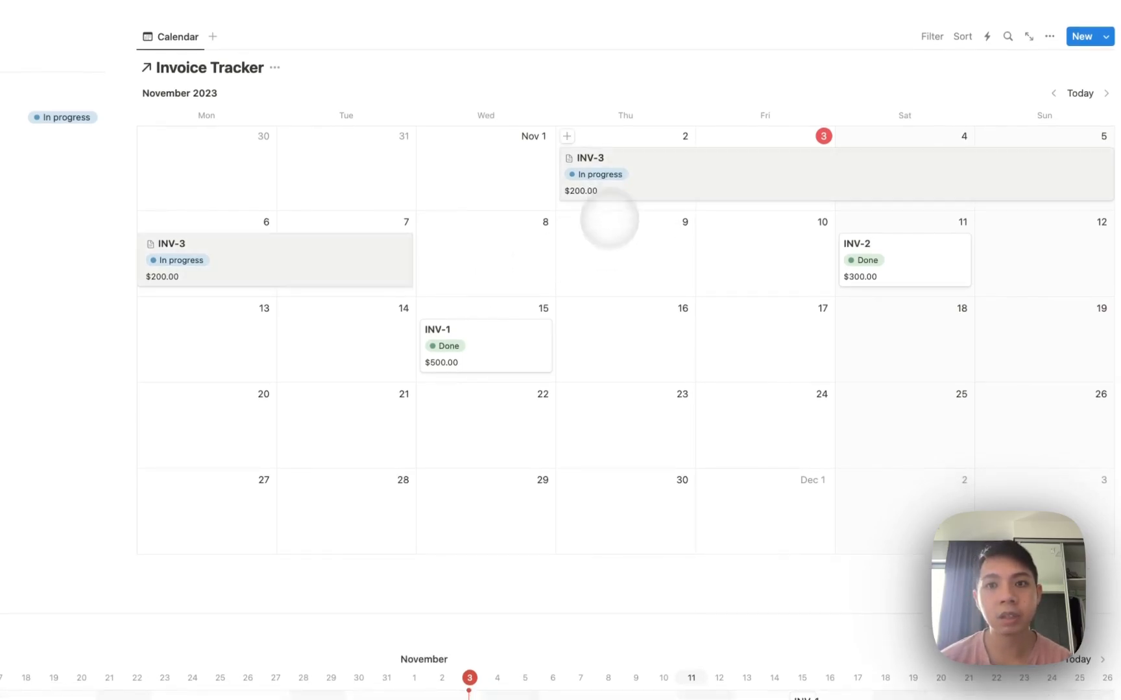
Paste the Invoice Tracker link and create a linked Gallery view from a new empty view.
scroll(557, 241, "down", 4)
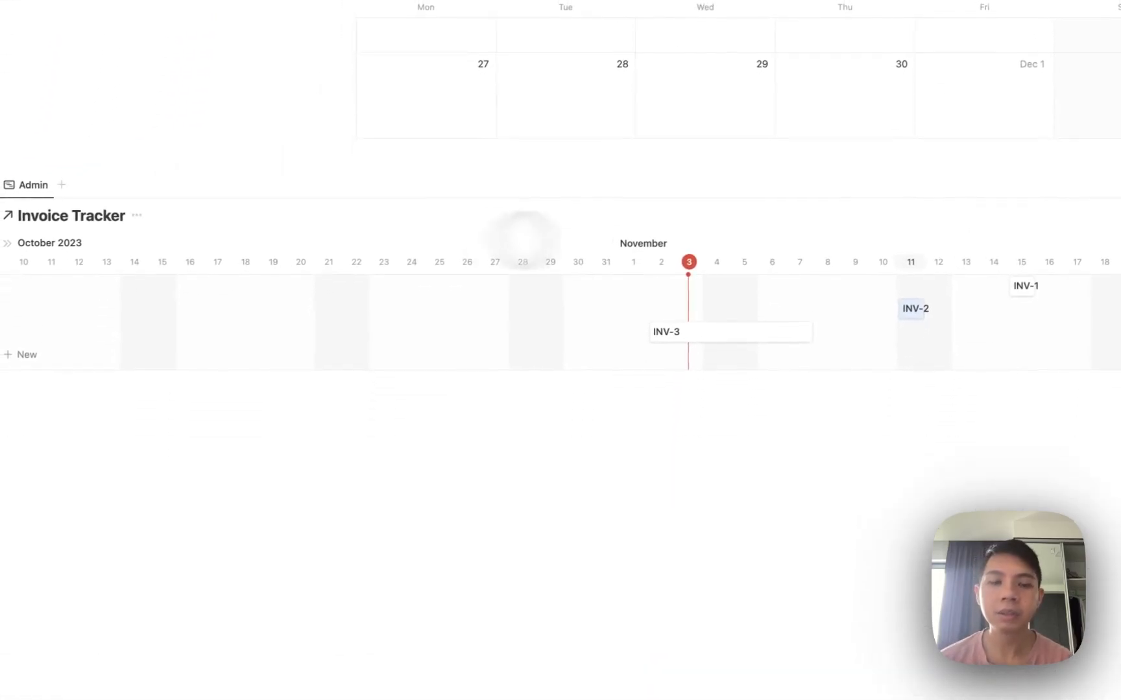
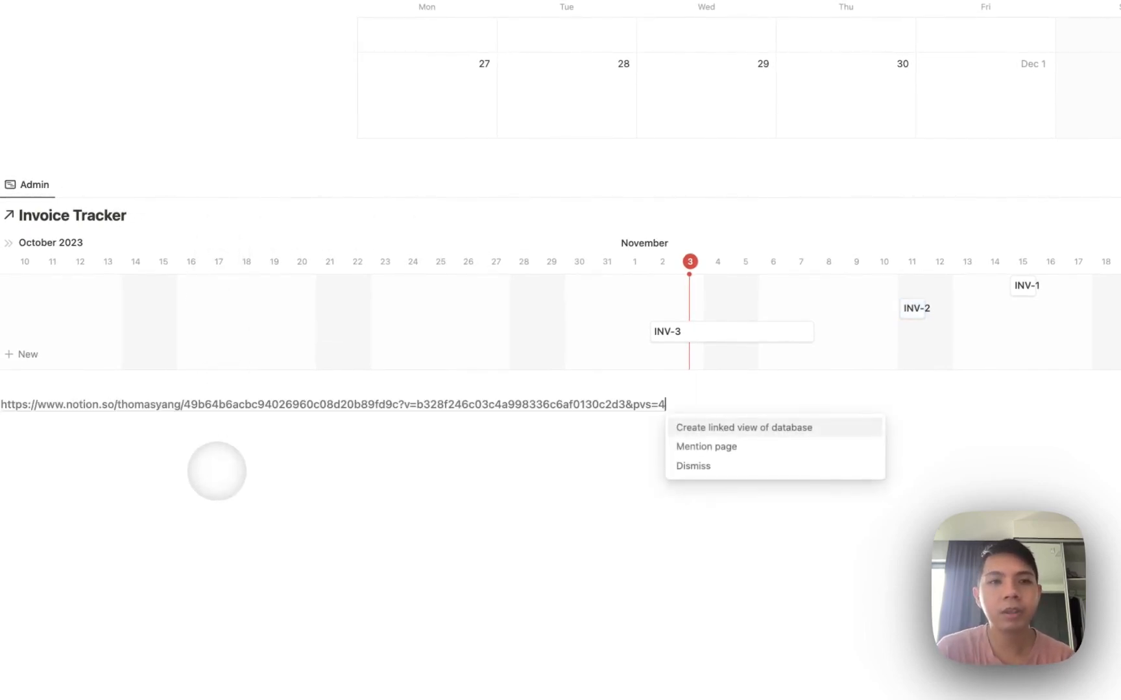
left_click(698, 428)
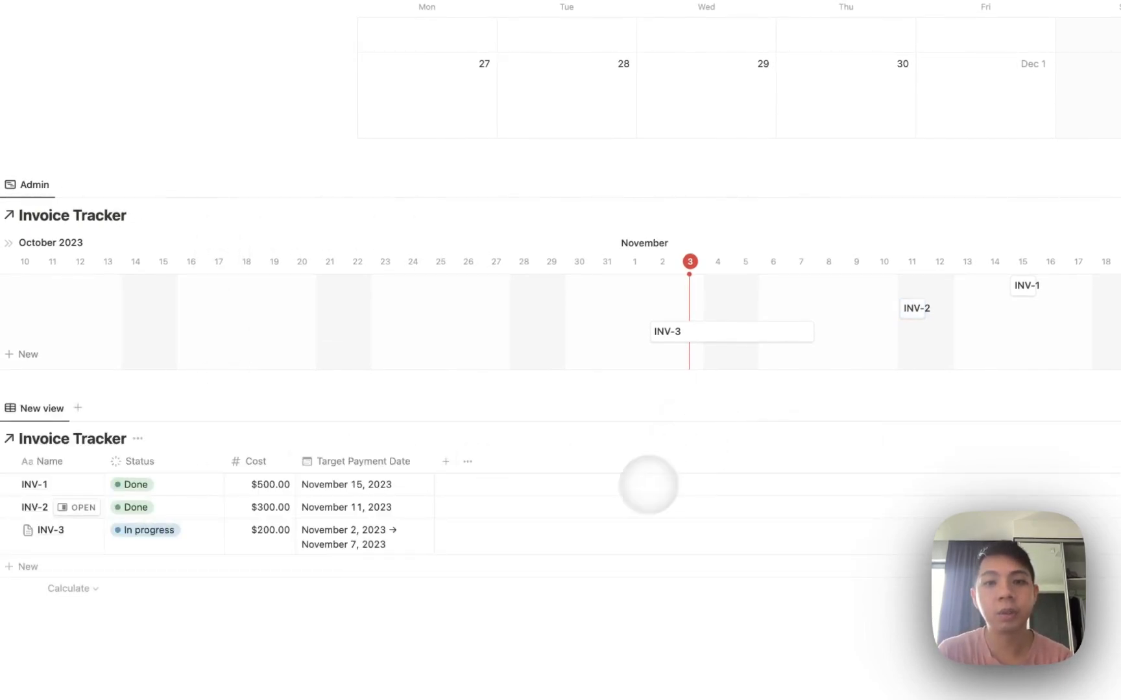
left_click(890, 408)
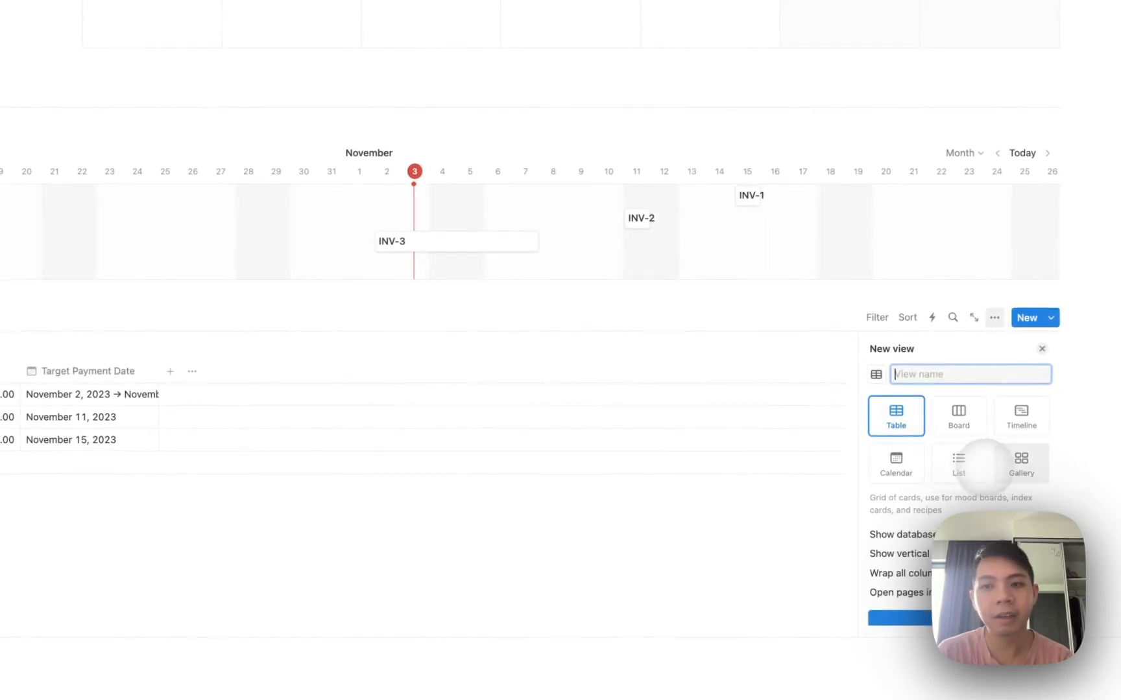
left_click(1026, 467)
left_click(620, 396)
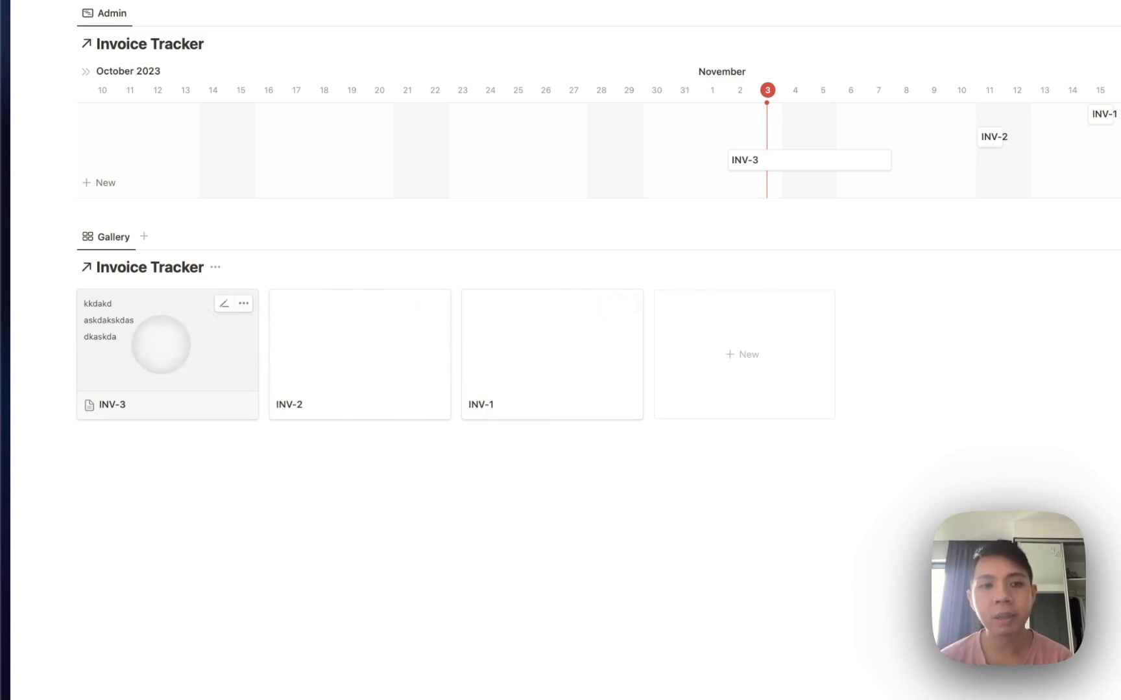
Preview INV-3, then filter the gallery to Status is not Complete.
left_click(161, 345)
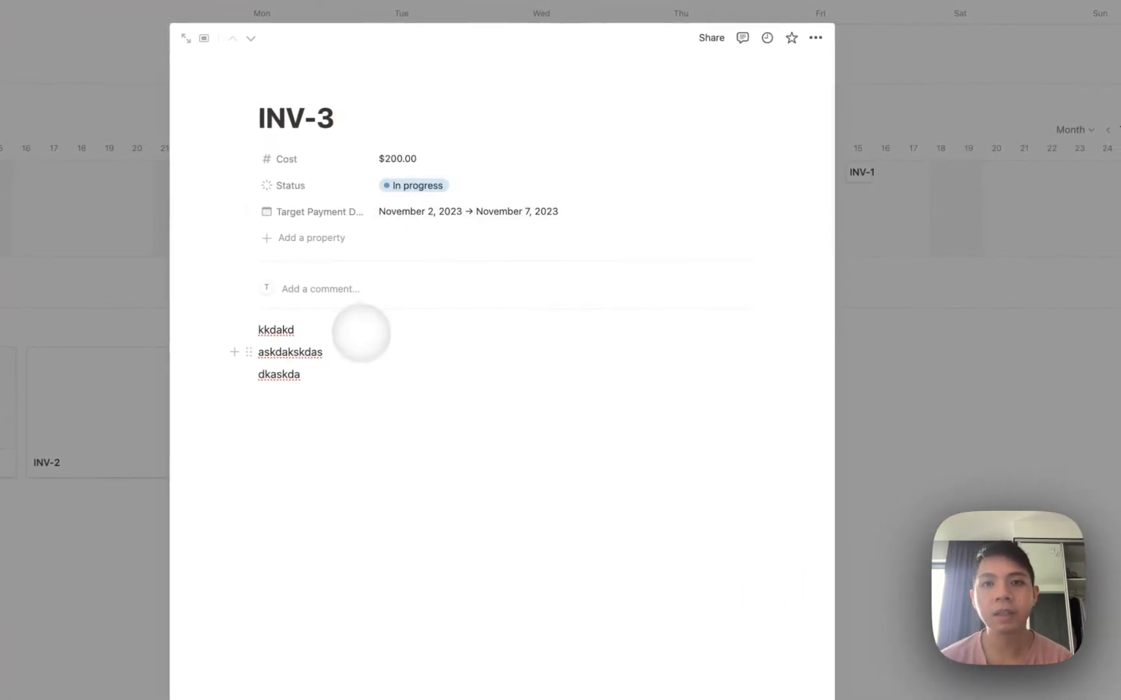
key("Escape")
left_click(891, 265)
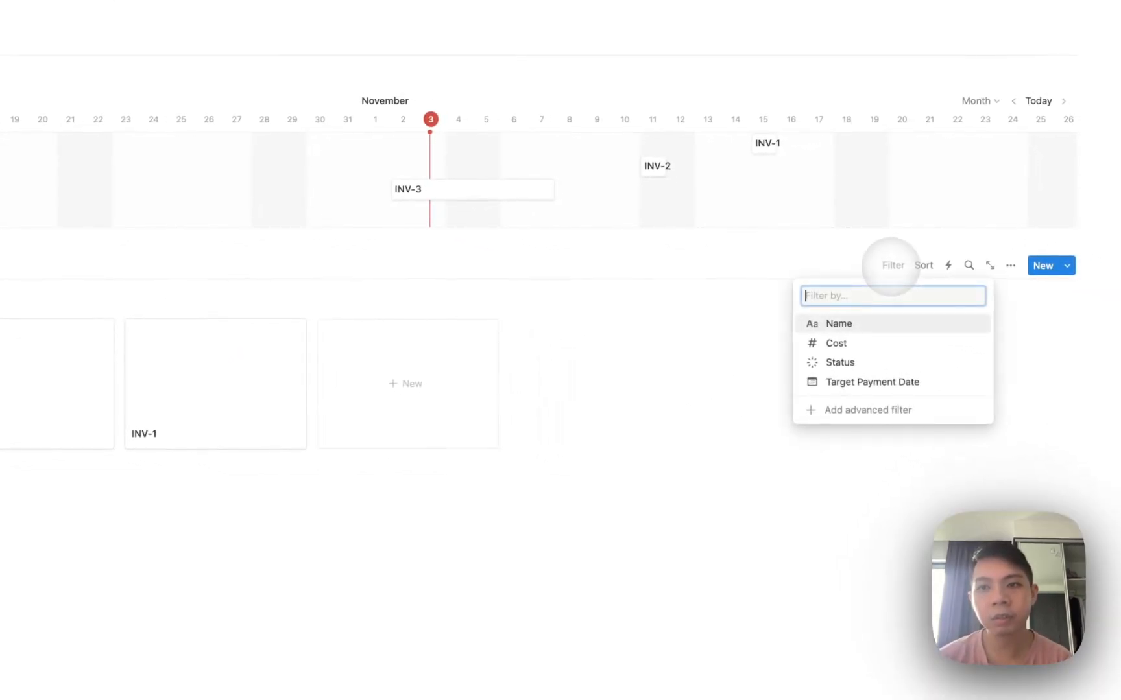
left_click(839, 362)
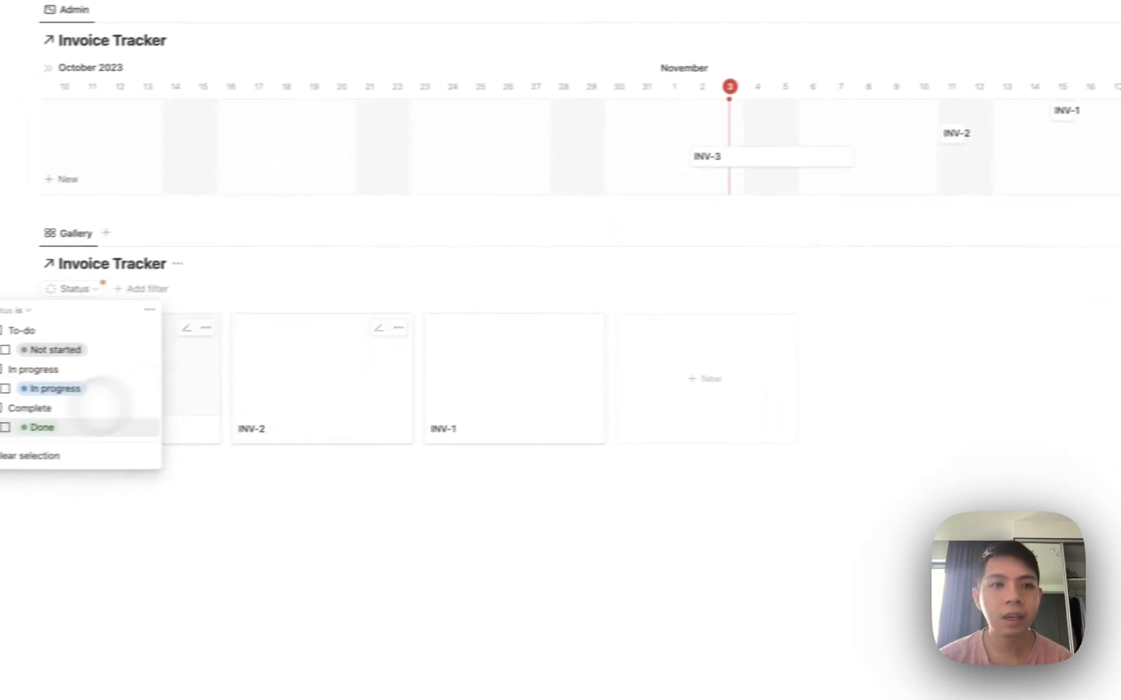
left_click(114, 406)
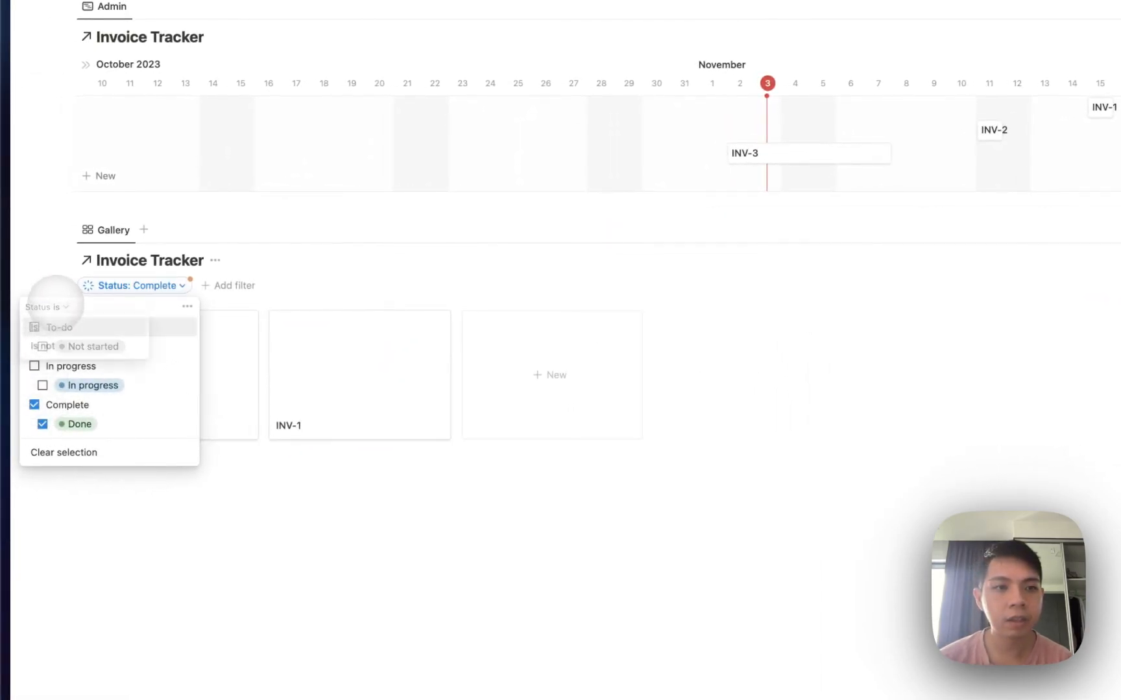
left_click(60, 345)
left_click(1049, 333)
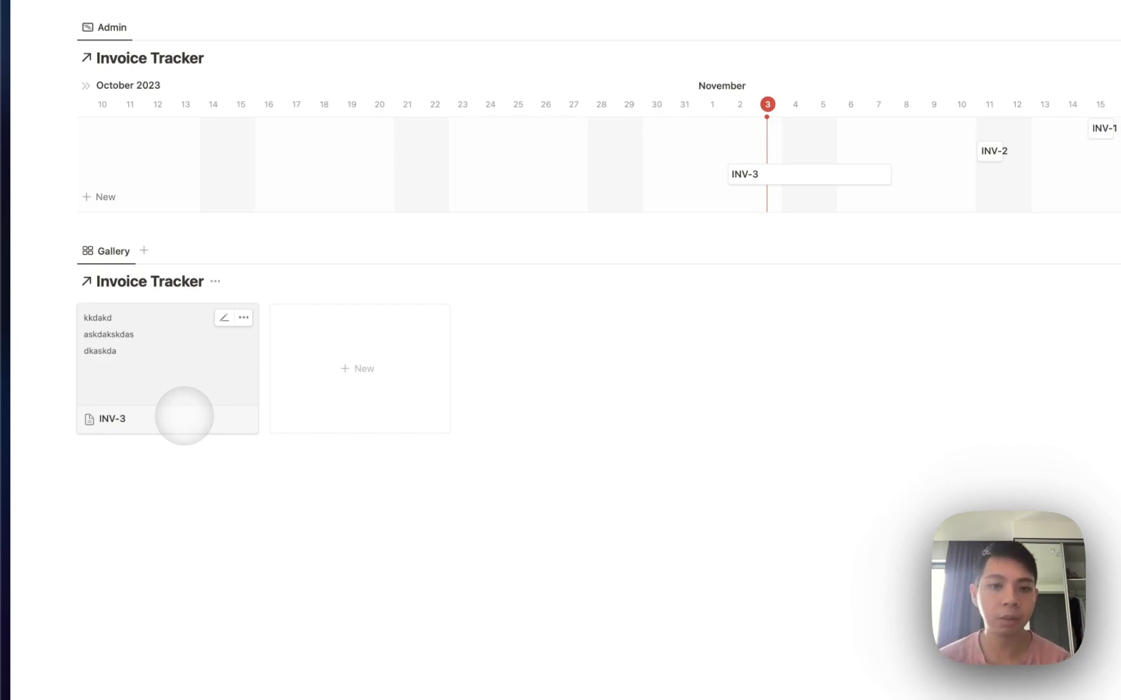
Scroll up to review the Admin table's invoice statuses and payment dates.
scroll(184, 415, "up", 20)
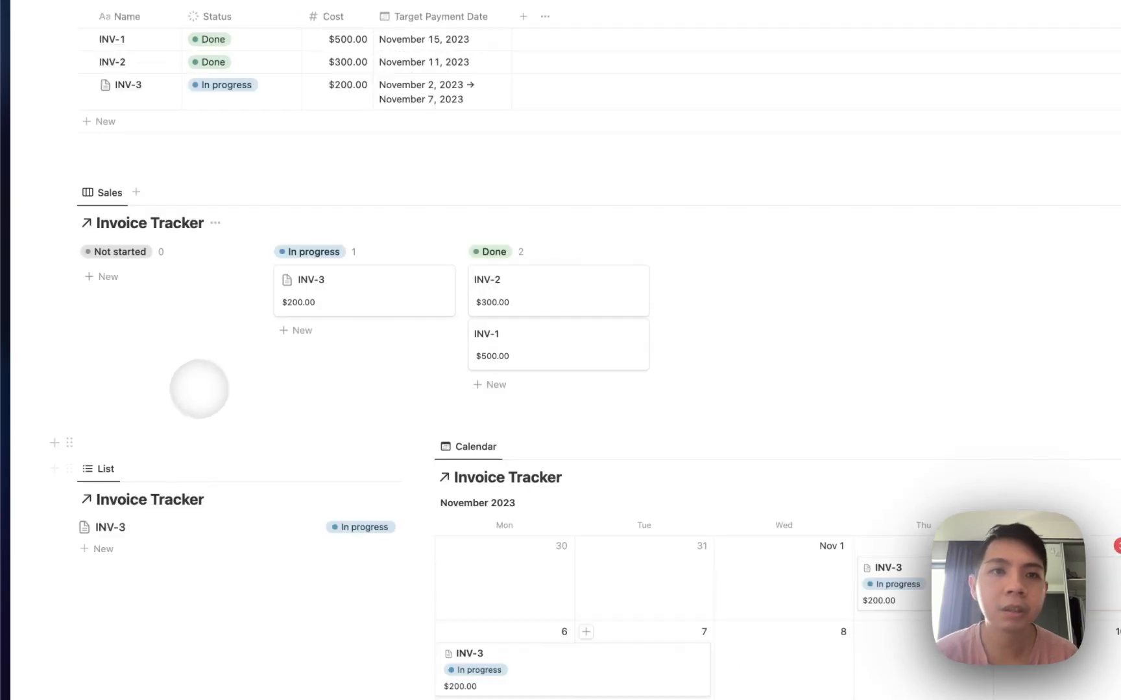
scroll(268, 350, "up", 1)
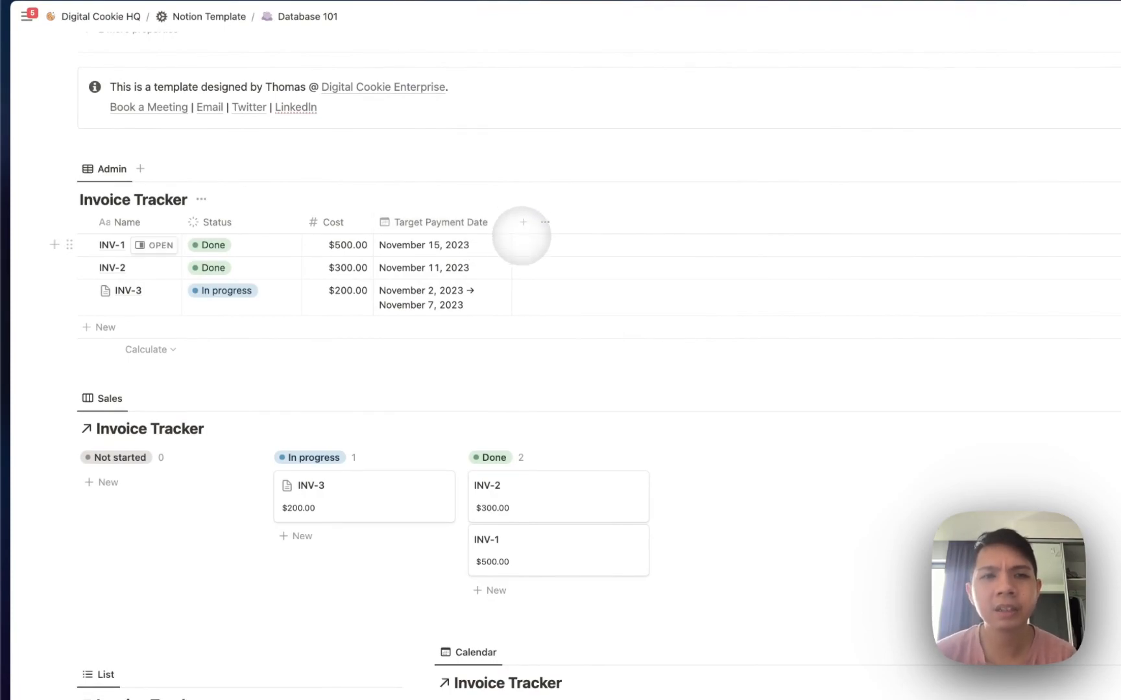
scroll(521, 233, "down", 1)
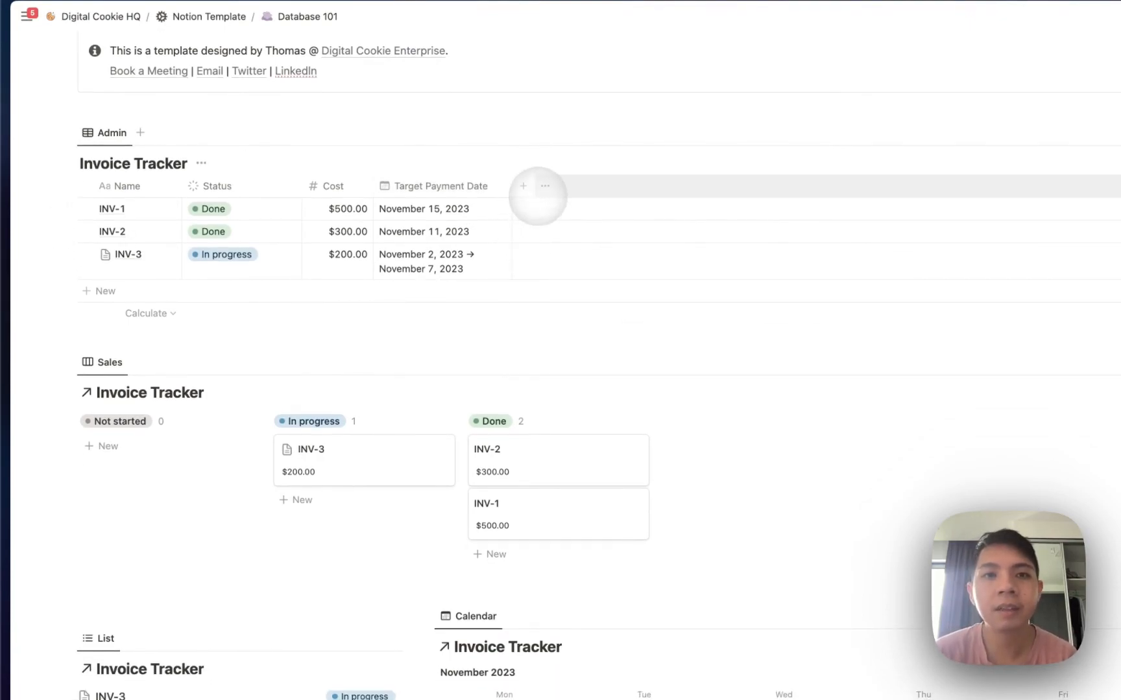
Start a new Invoice Tracker property and browse types like Text, Number, Formula, Rollup and ID.
left_click(530, 193)
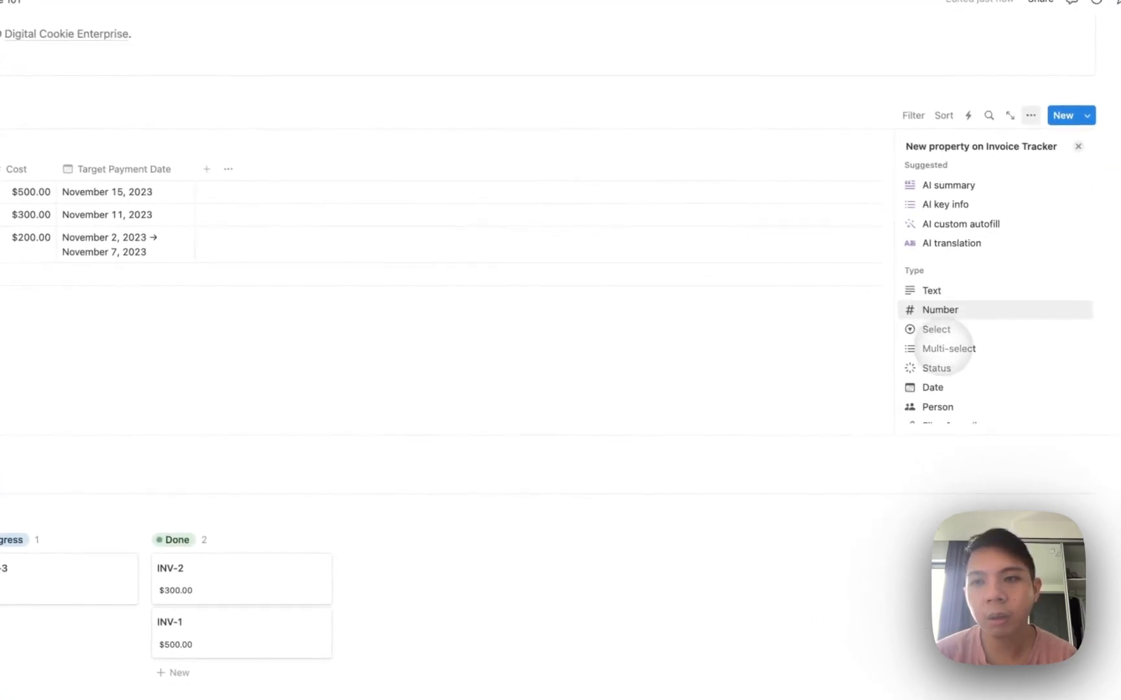
scroll(944, 350, "down", 6)
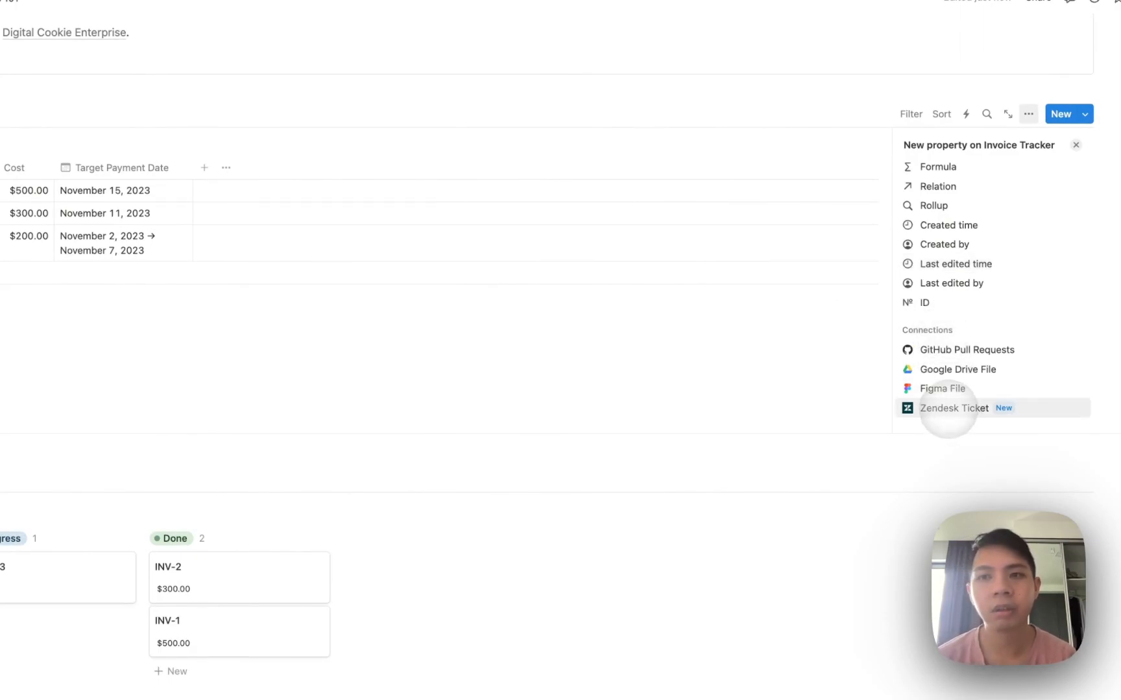
scroll(947, 408, "up", 10)
scroll(940, 340, "down", 2)
scroll(940, 343, "up", 2)
scroll(908, 318, "down", 1)
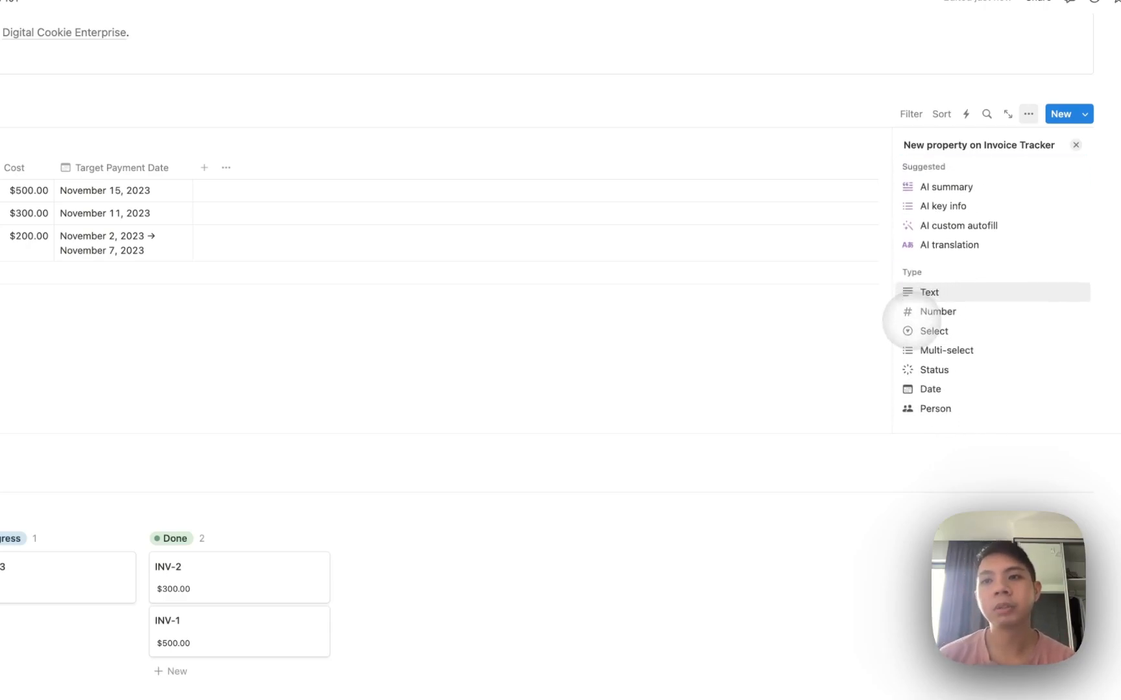
scroll(908, 321, "down", 3)
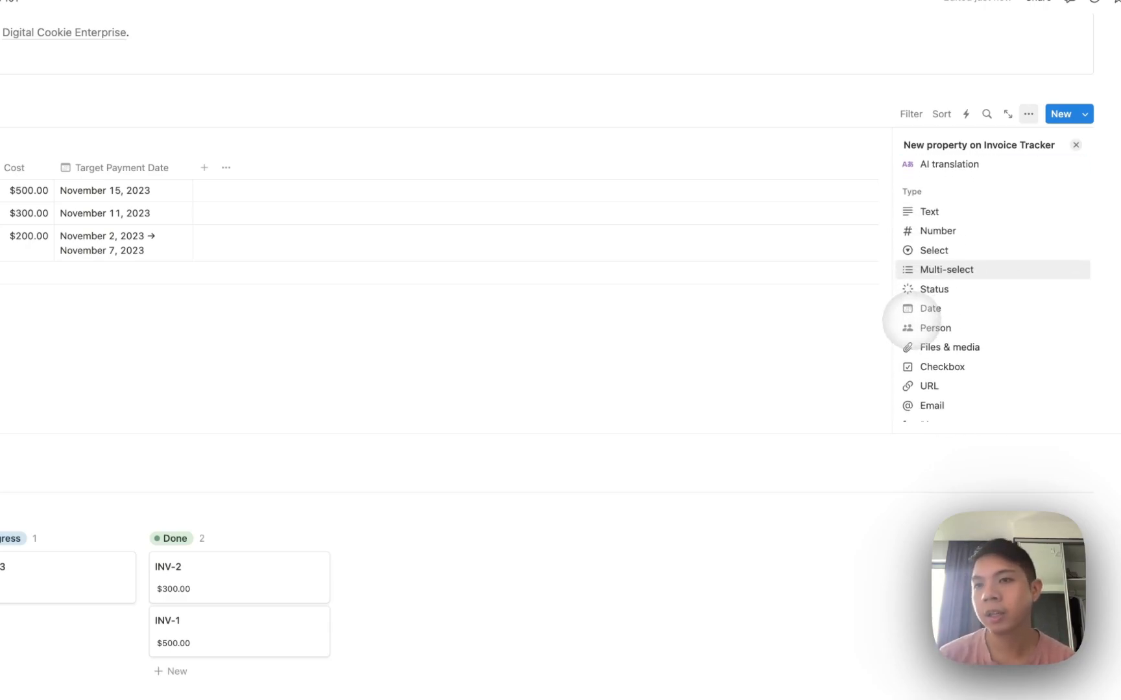
scroll(908, 321, "up", 4)
scroll(926, 240, "up", 1)
scroll(928, 301, "down", 6)
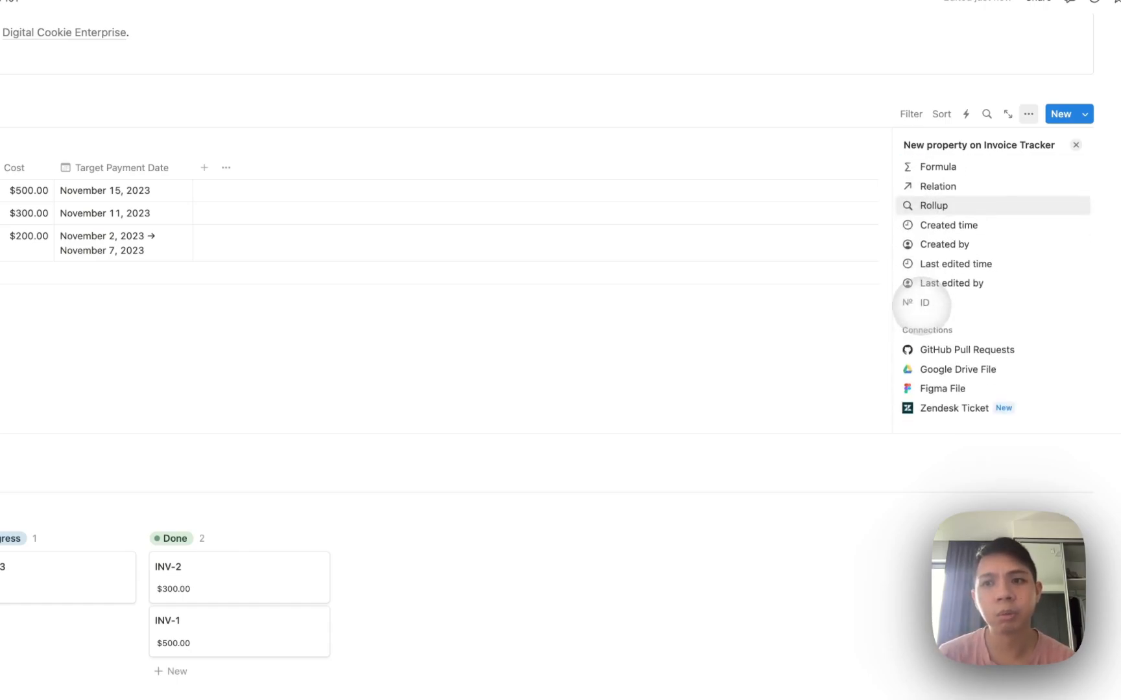
scroll(928, 363, "up", 5)
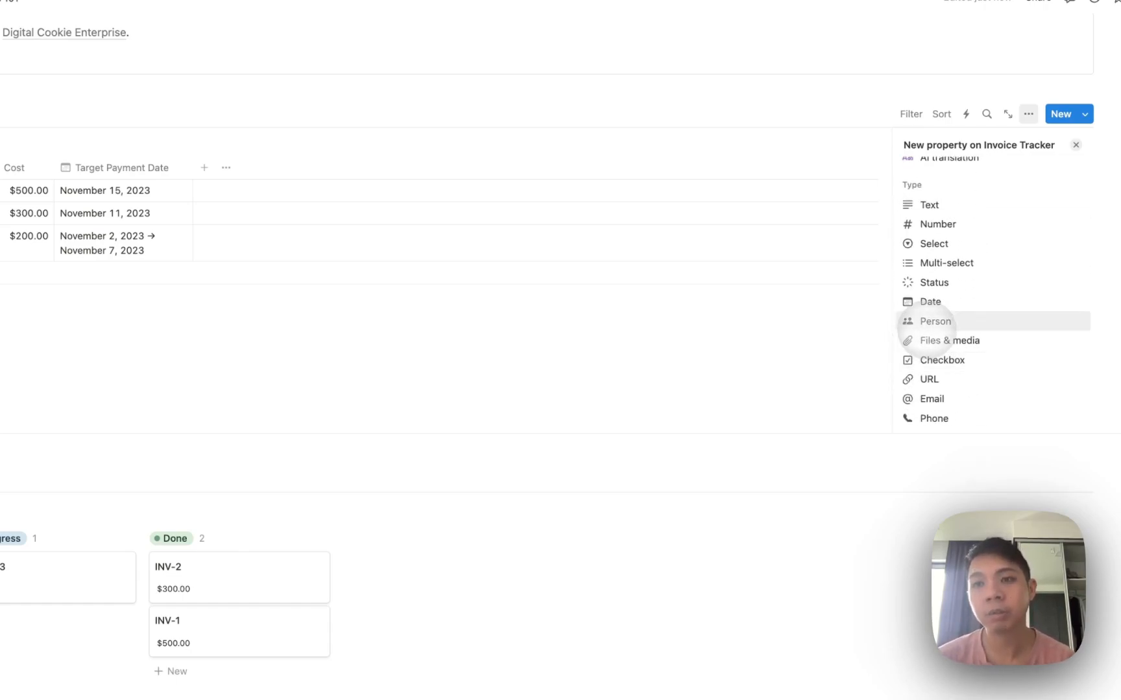
scroll(926, 329, "down", 2)
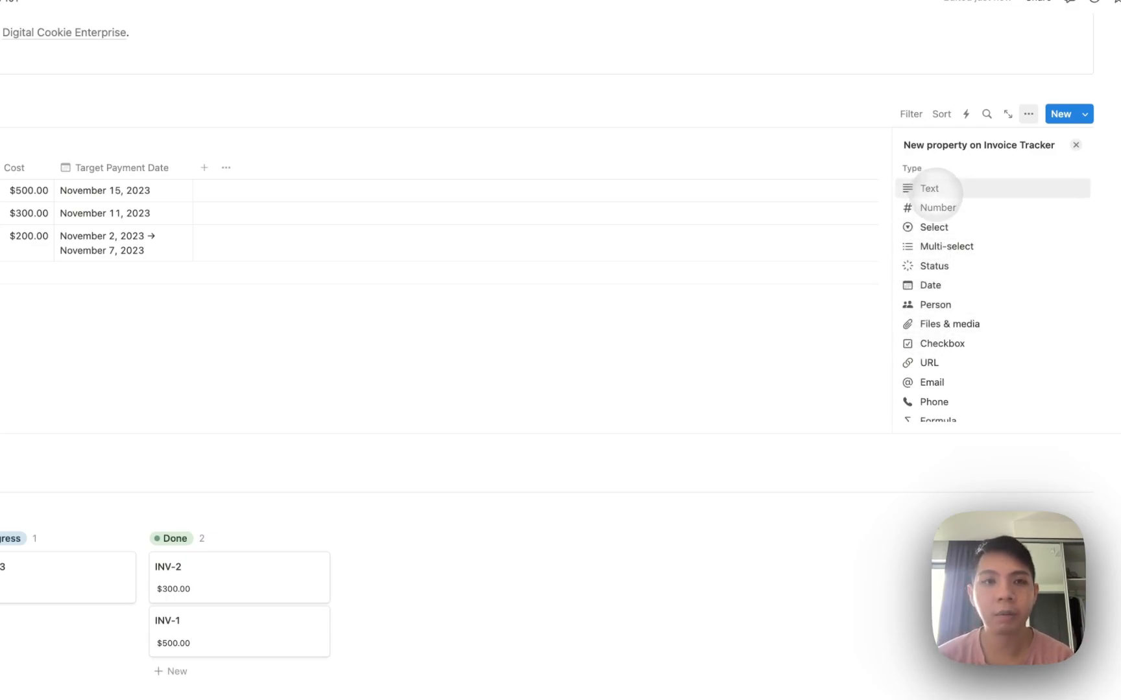
Add a Text property and fill the first rows with placeholder text.
left_click(934, 189)
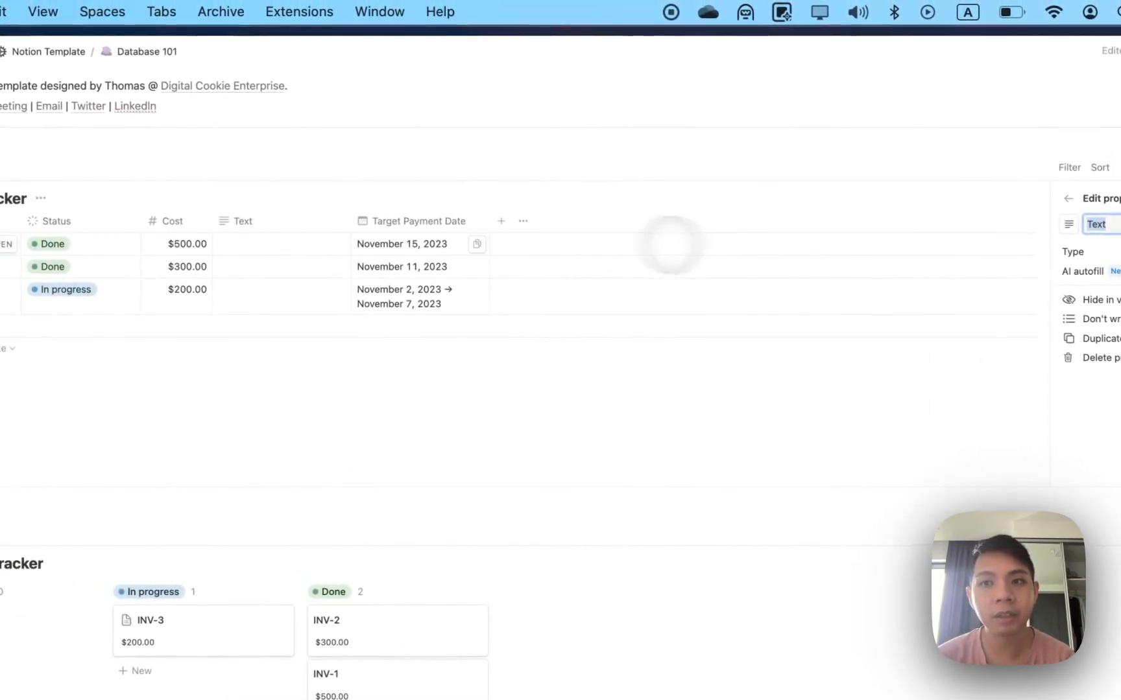
left_click(257, 244)
type("asdasldlsa")
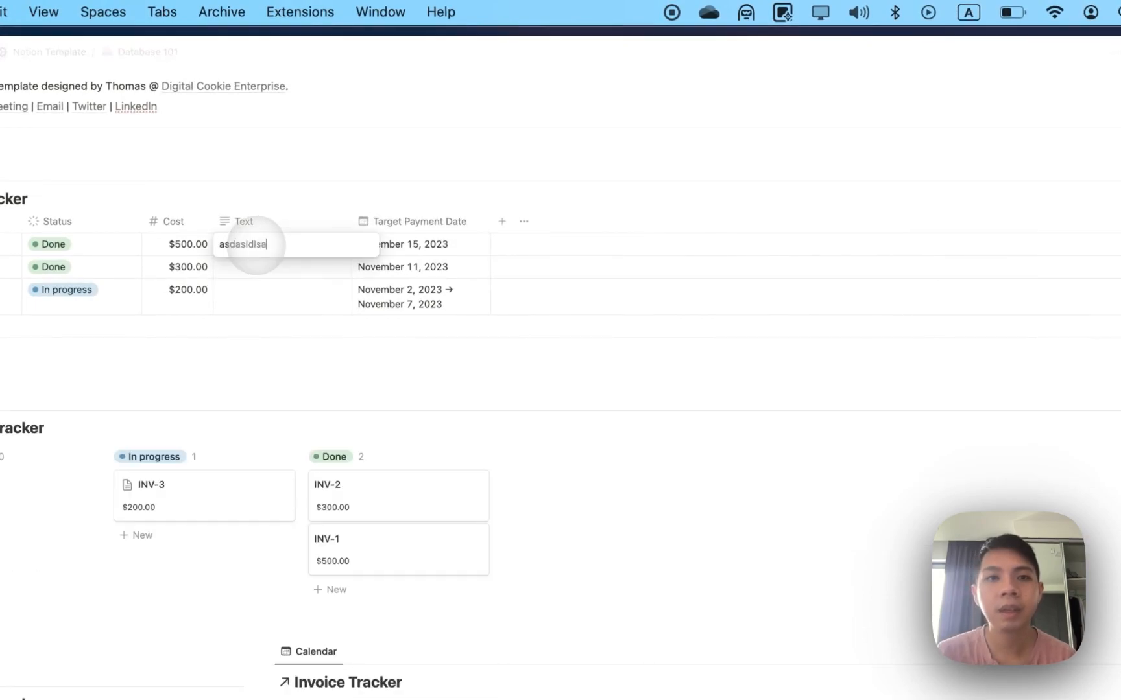
type("d")
key("Return")
type("lsdlasda")
key("Return")
Add a Number property holding 20, 300 and 500 for the invoices.
left_click(502, 222)
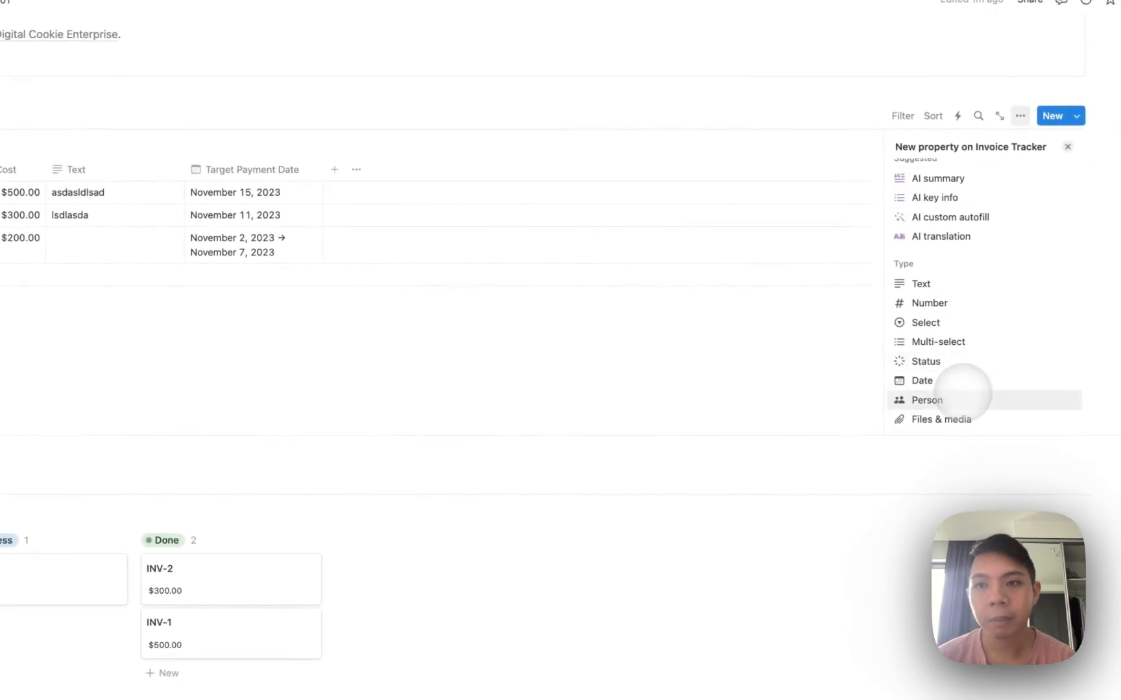
left_click(929, 303)
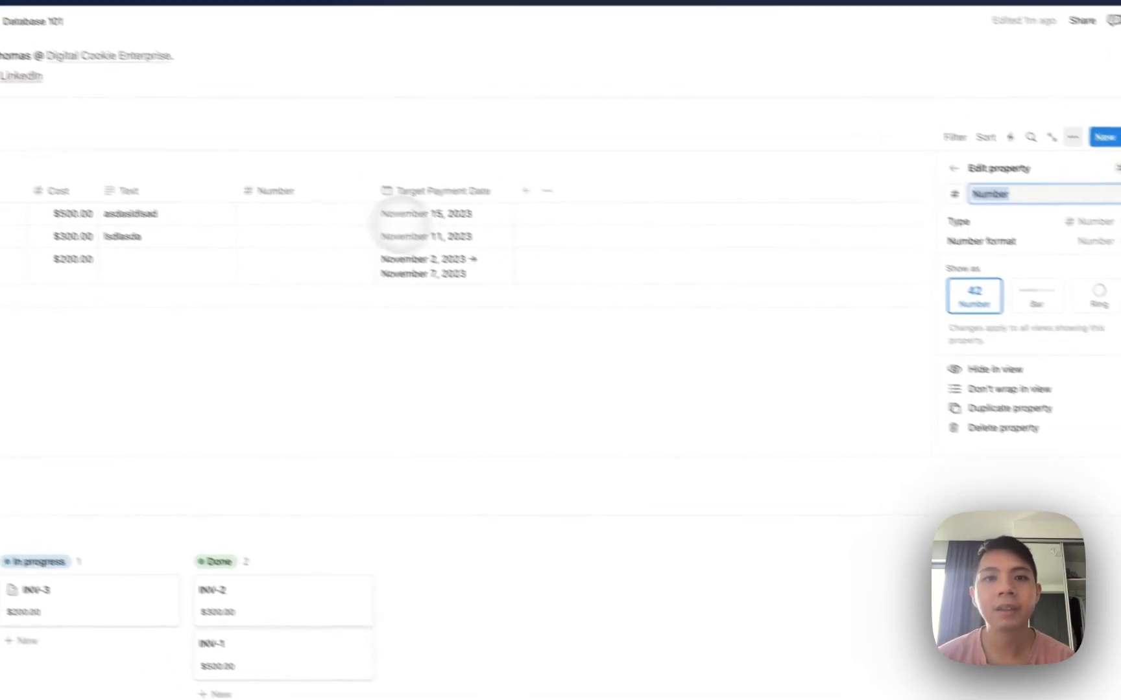
left_click(259, 193)
type("20")
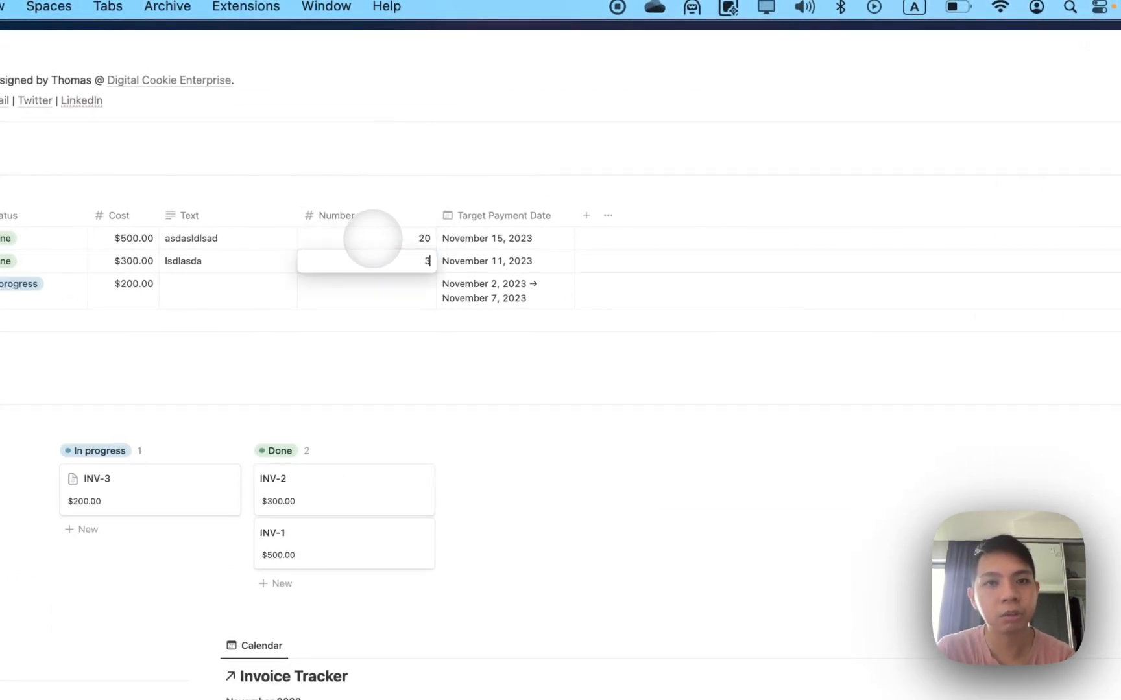
type("500")
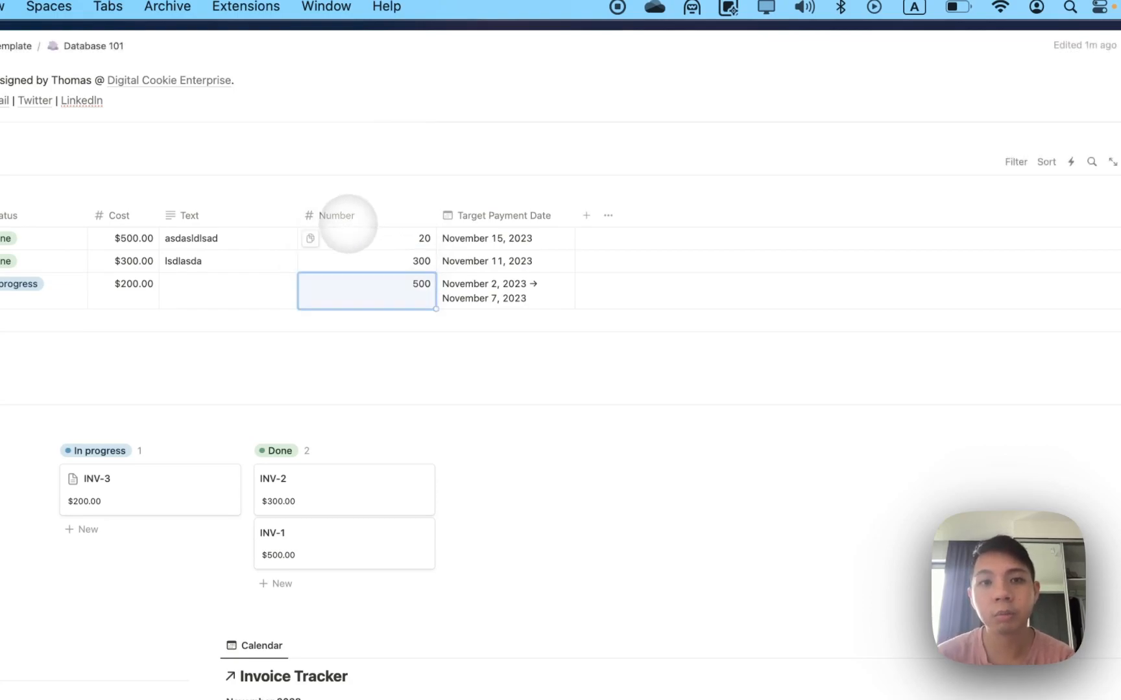
left_click(344, 220)
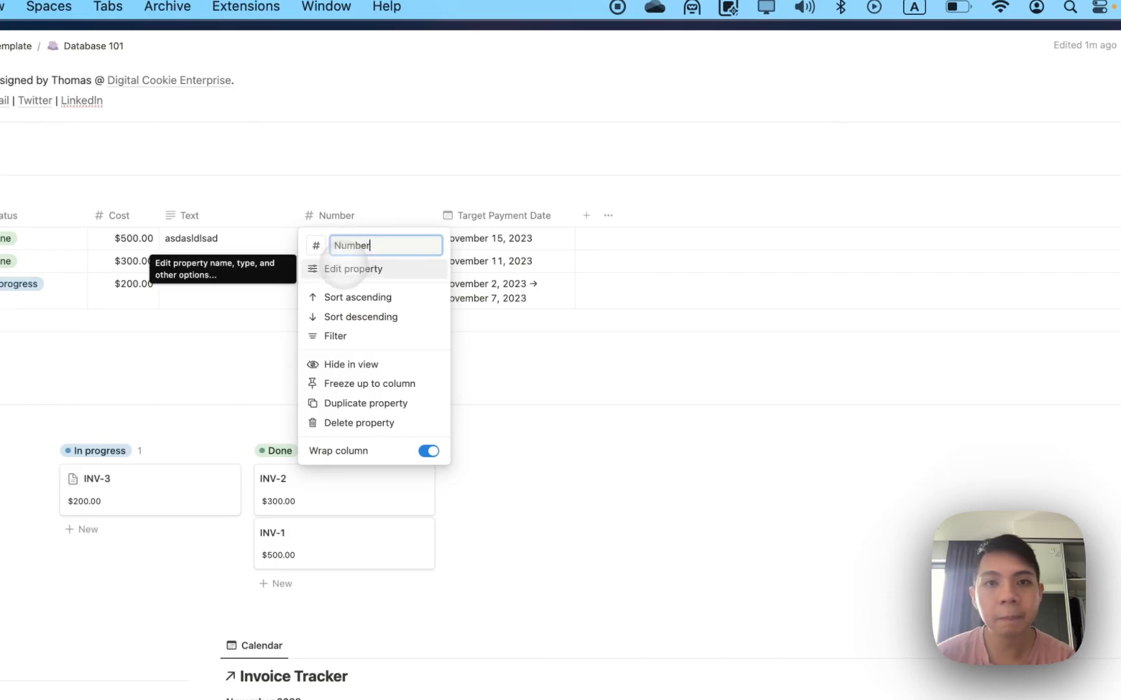
Set the Number property to yellow, Percent format, shown as bars.
left_click(351, 267)
left_click(979, 240)
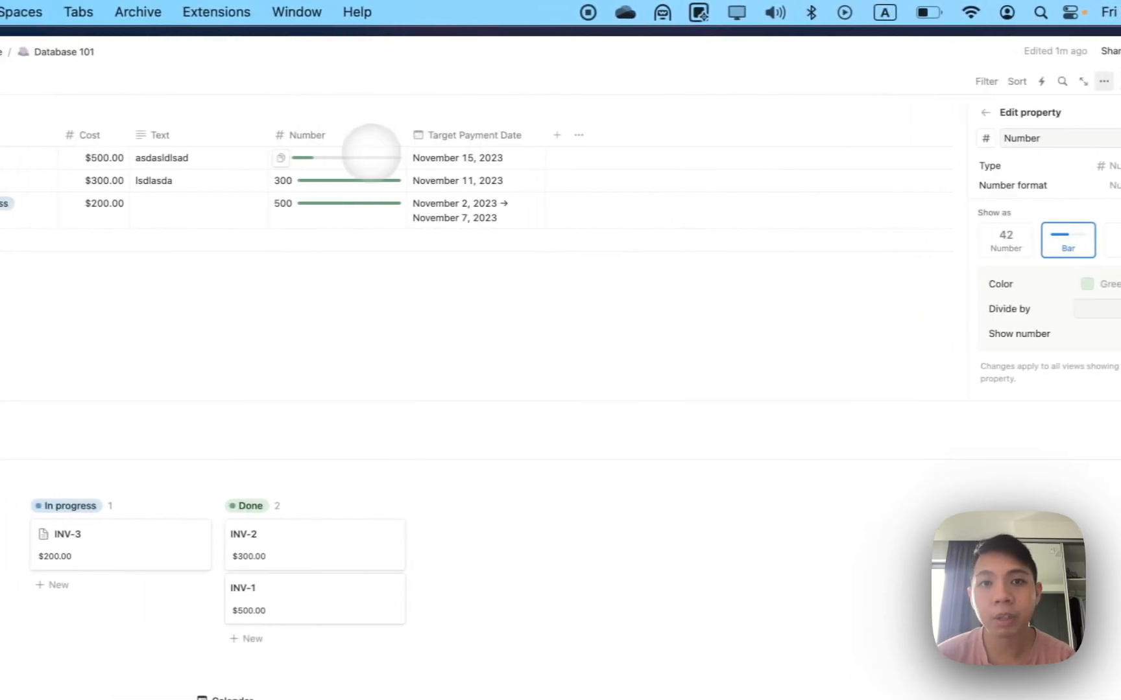
left_click(1019, 240)
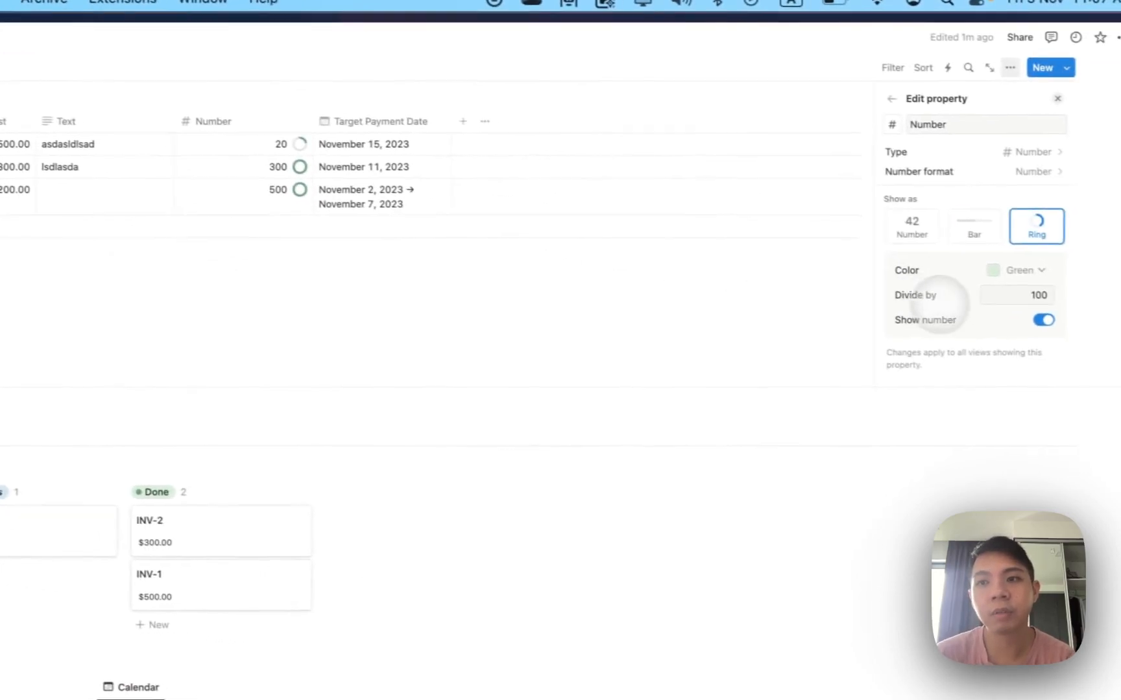
left_click(1012, 270)
left_click(1000, 336)
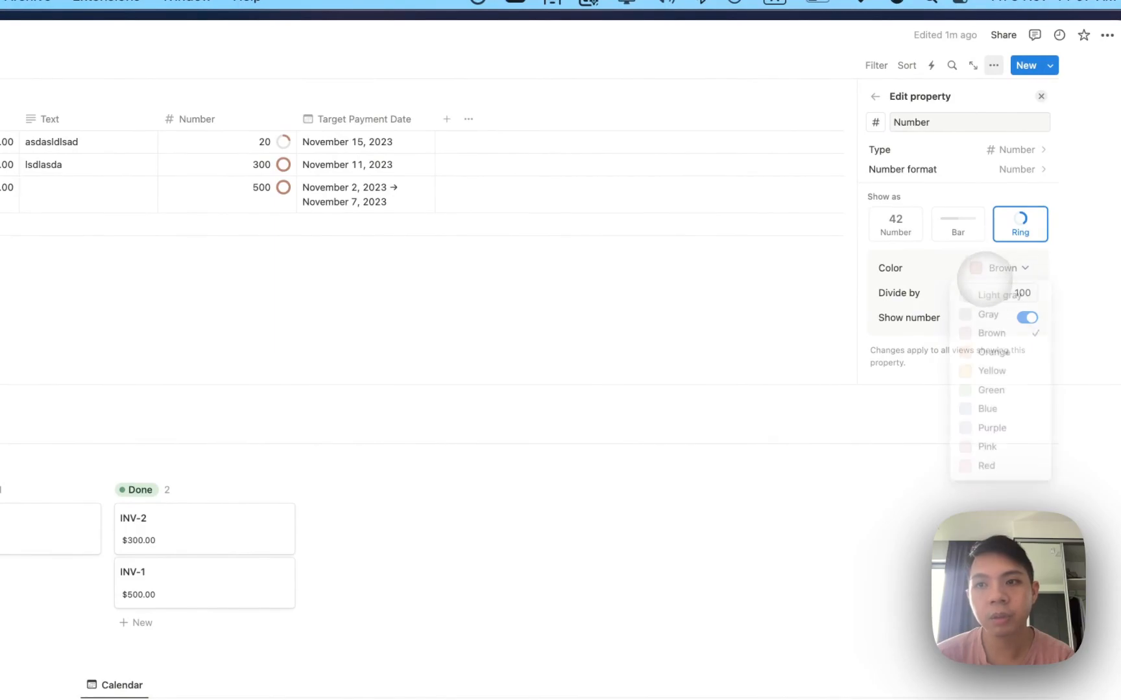
left_click(987, 369)
left_click(995, 170)
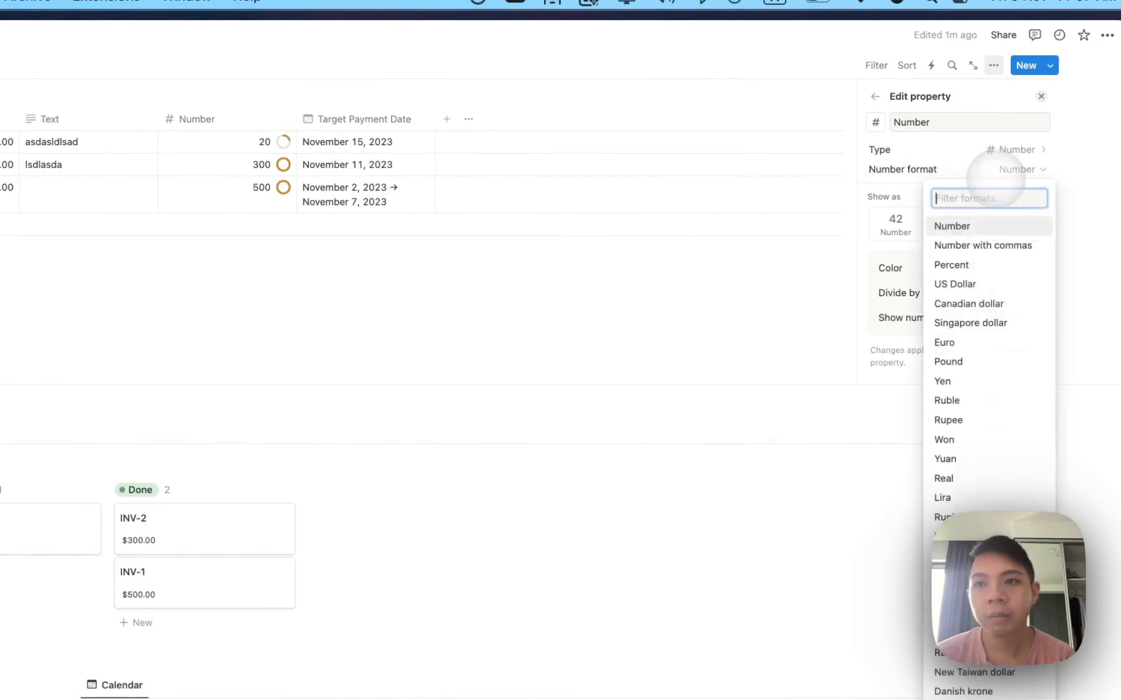
left_click(954, 284)
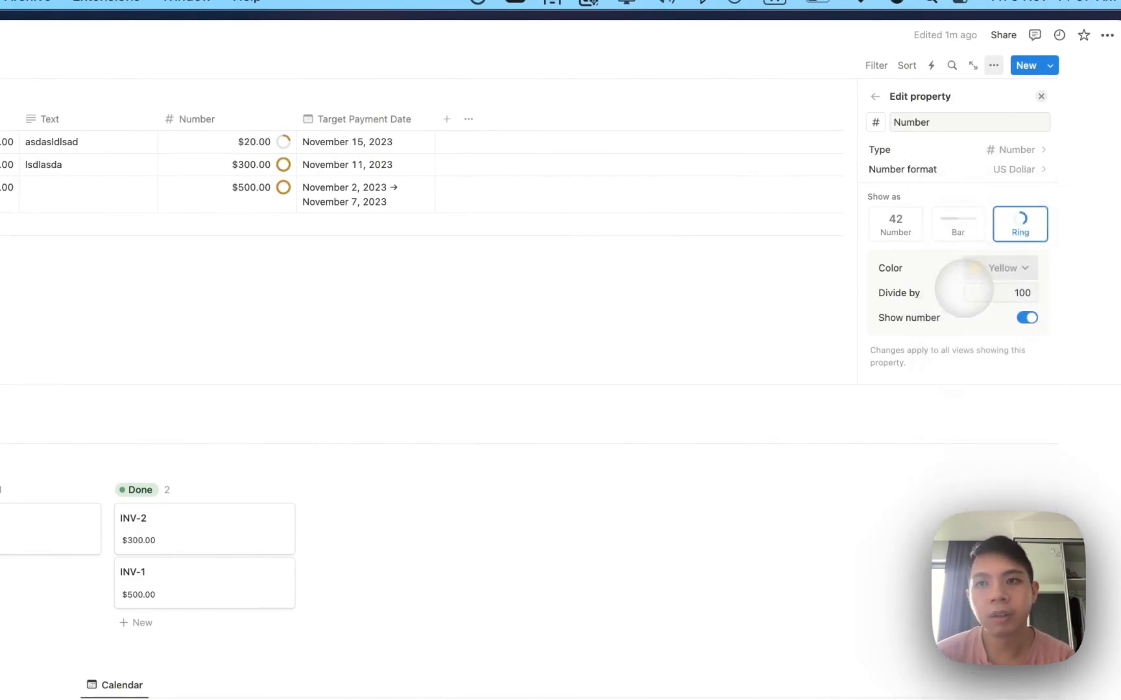
left_click(990, 168)
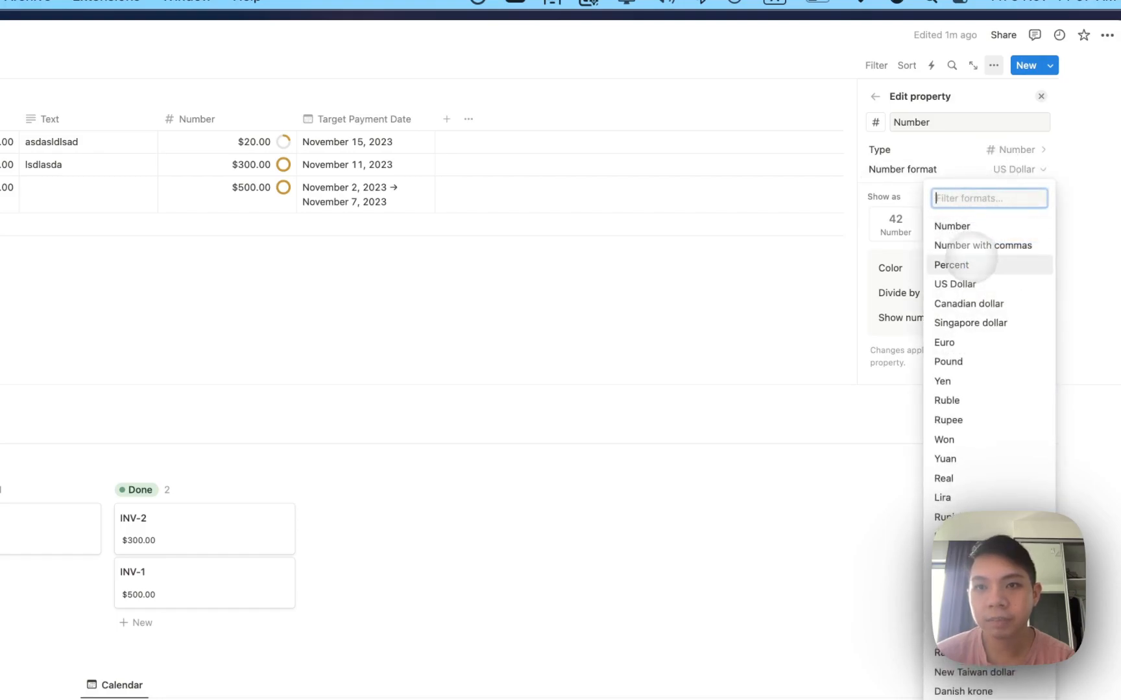
left_click(951, 265)
left_click(958, 223)
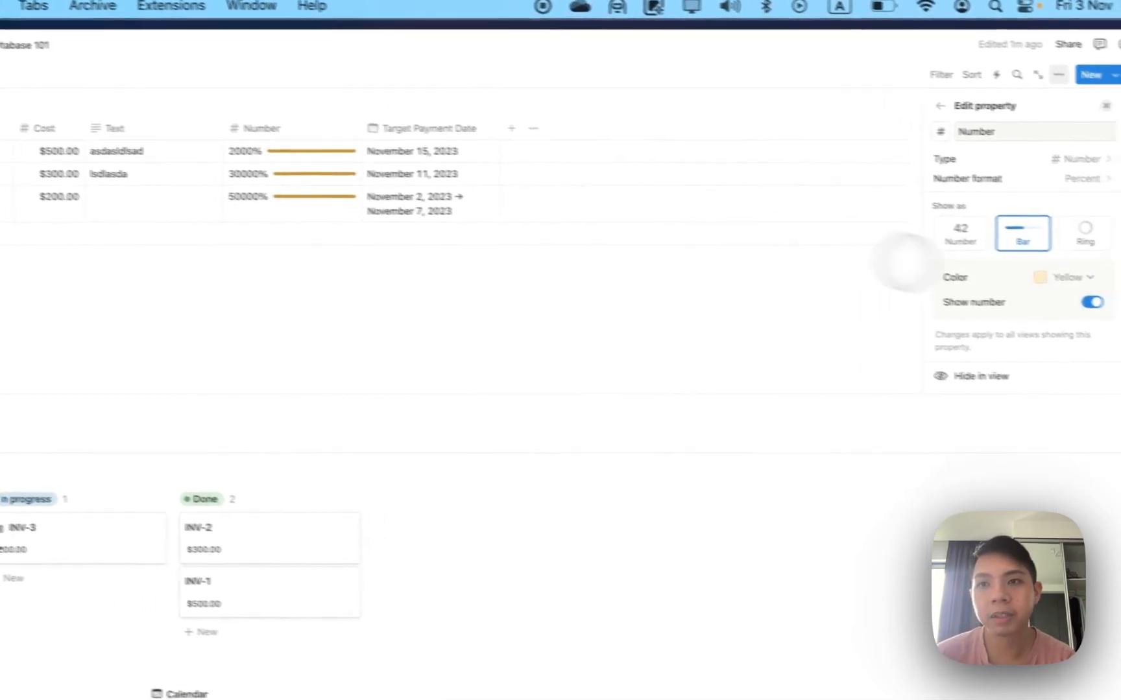
Enter 20%, 50% and 90% in the three Number cells.
left_click(253, 151)
key("BackSpace")
key("BackSpace")
key("BackSpace")
key("BackSpace")
type("0")
key("Return")
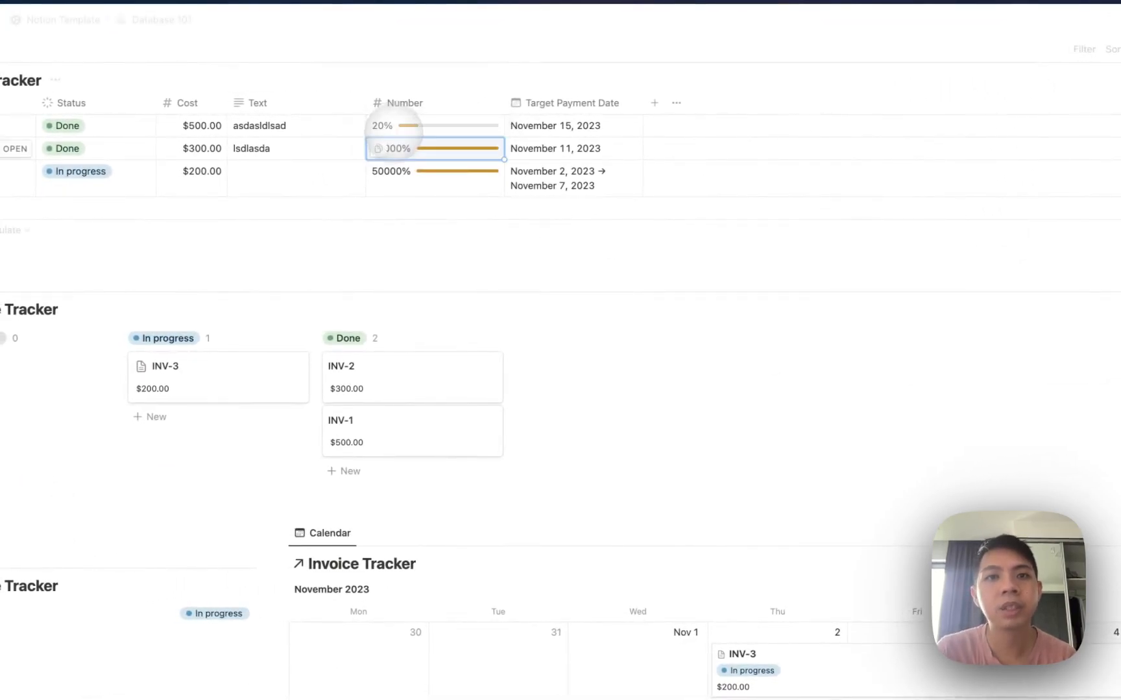
left_click(389, 154)
type("50")
left_click(389, 169)
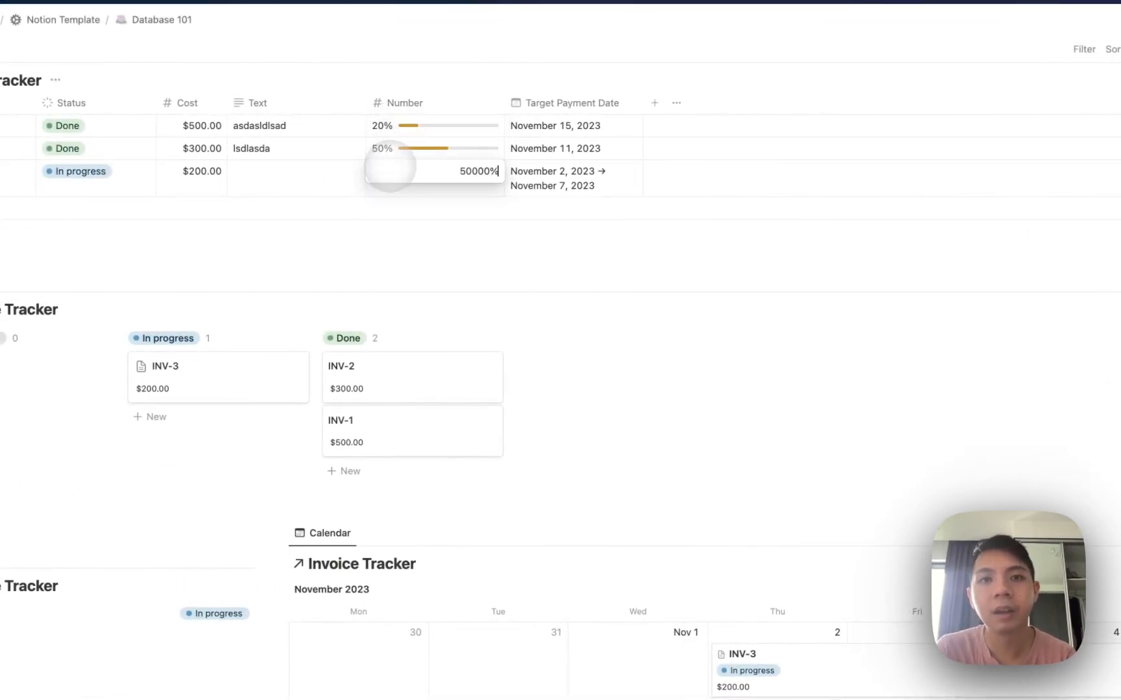
type("90")
key("Return")
scroll(403, 169, "up", 5)
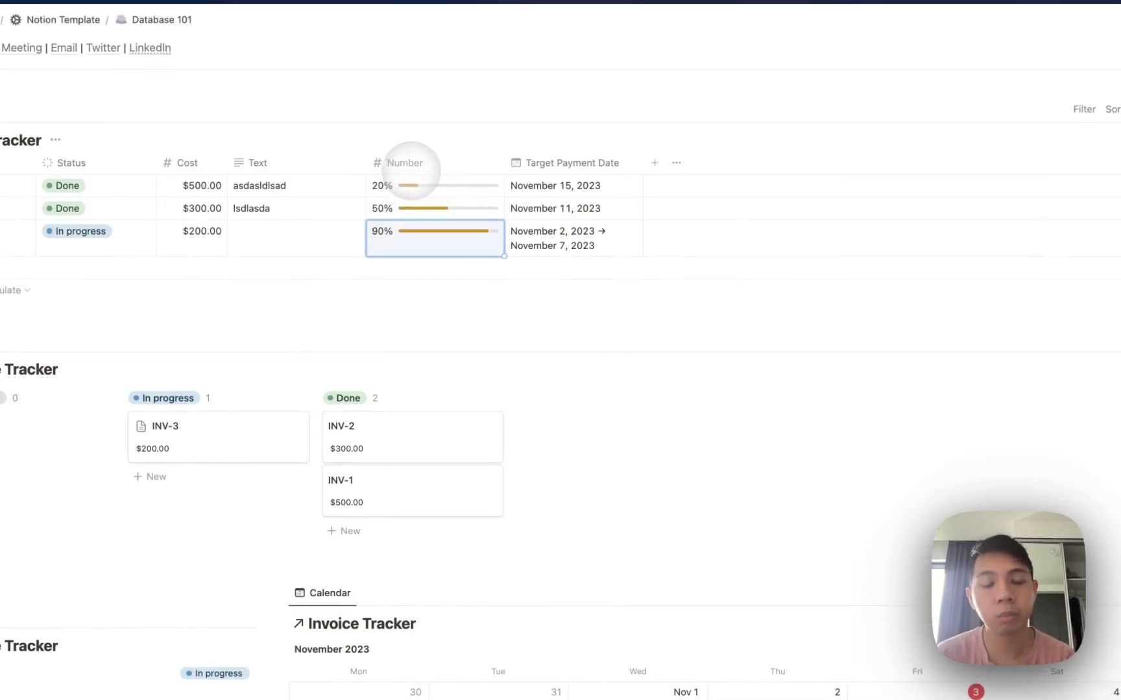
Add a Select property and create options Select 1, Select 2 and Select 3 in the rows.
left_click(465, 323)
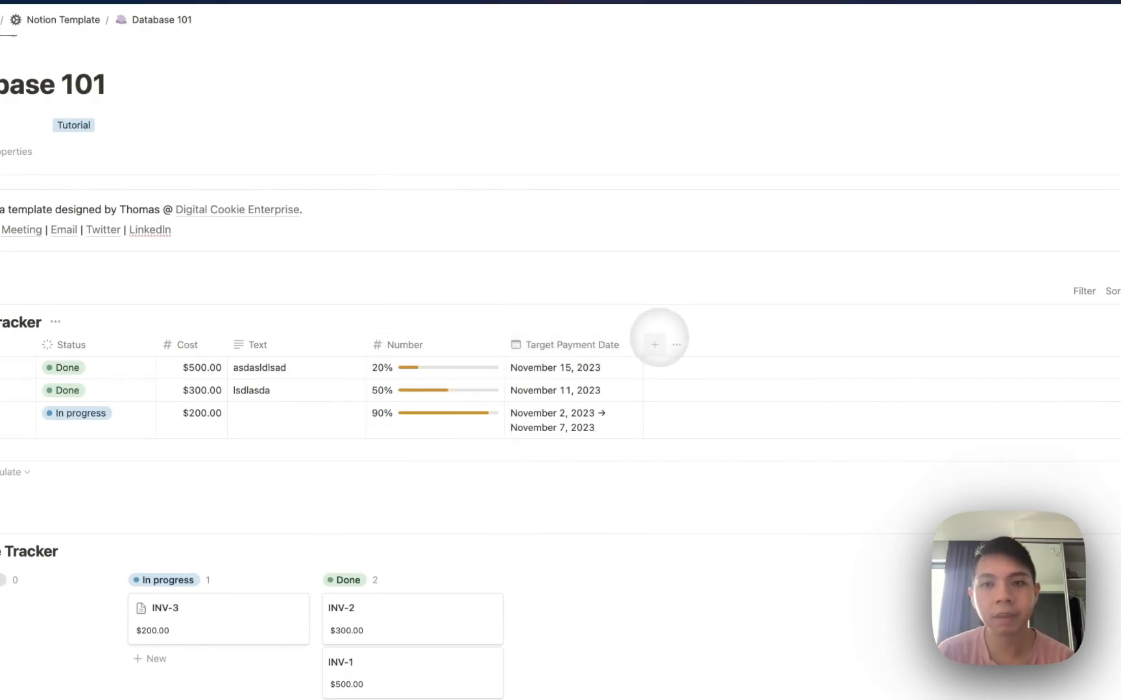
left_click(651, 344)
scroll(973, 408, "down", 3)
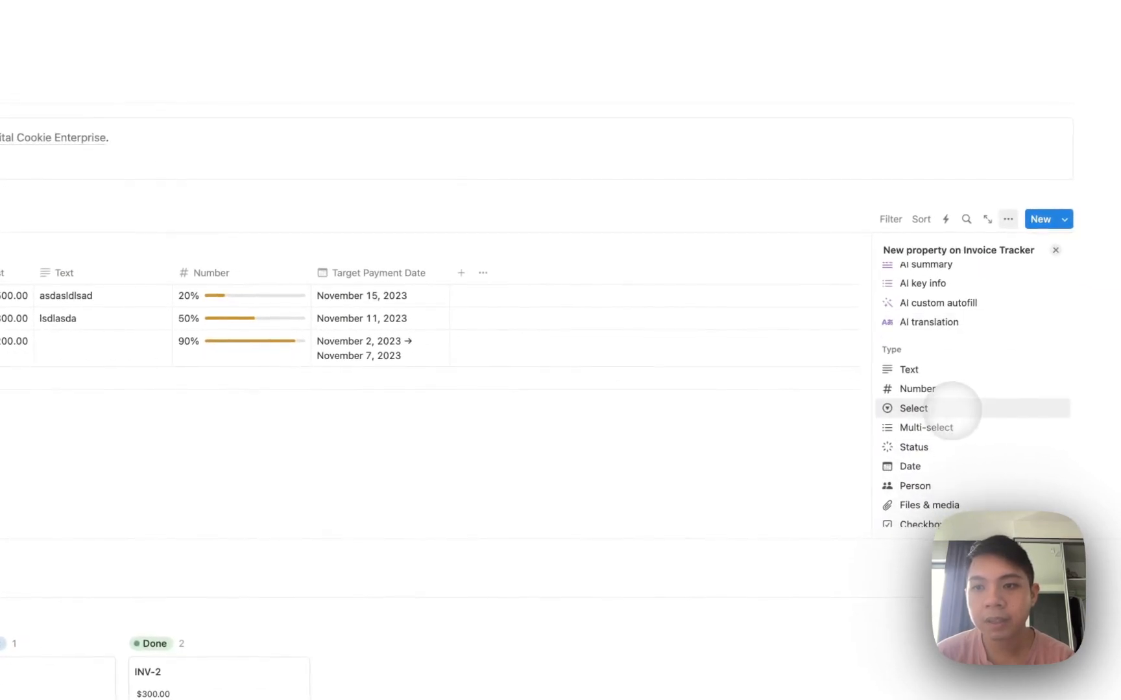
left_click(934, 408)
left_click(392, 296)
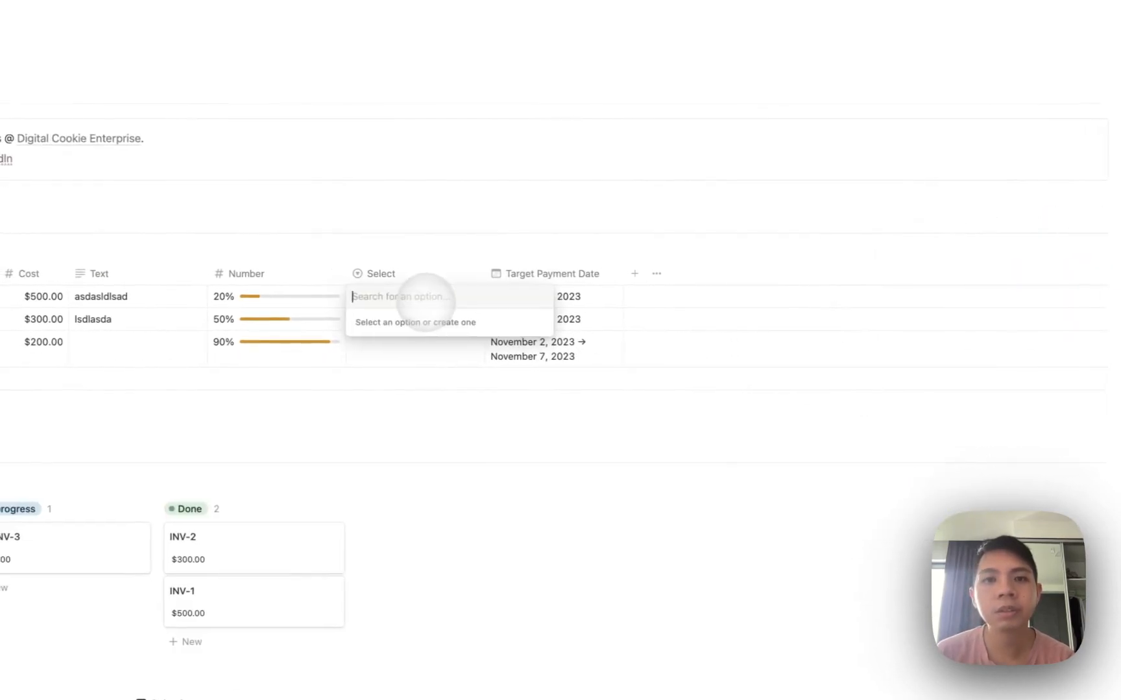
type("Select 1")
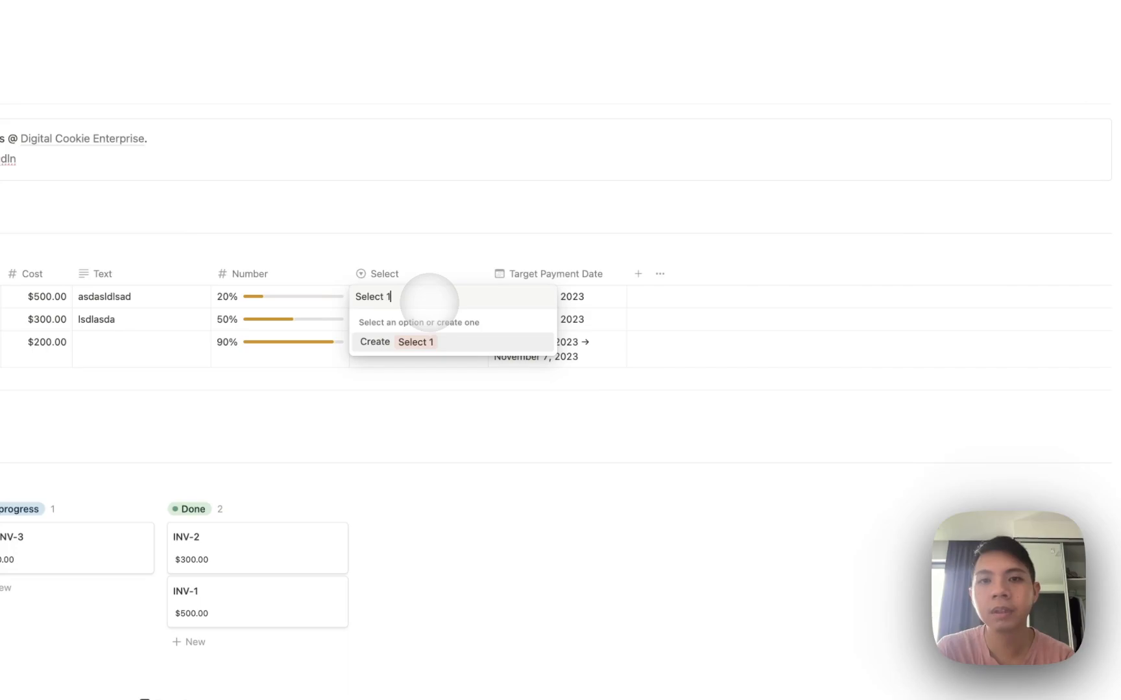
key("Return")
key("Down")
type("Select 2")
key("Return")
key("Down")
type("Selec")
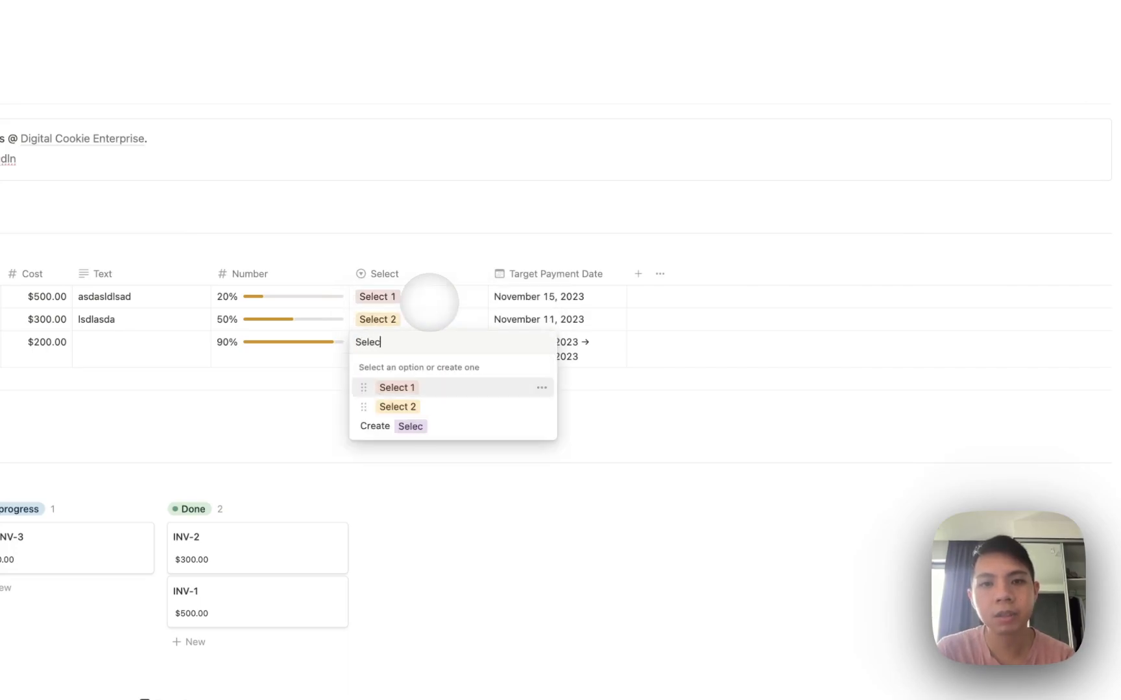
type("t 3")
key("Return")
Retag row 1 as Select 2 and row 2 as Select 3.
left_click(425, 289)
left_click(399, 360)
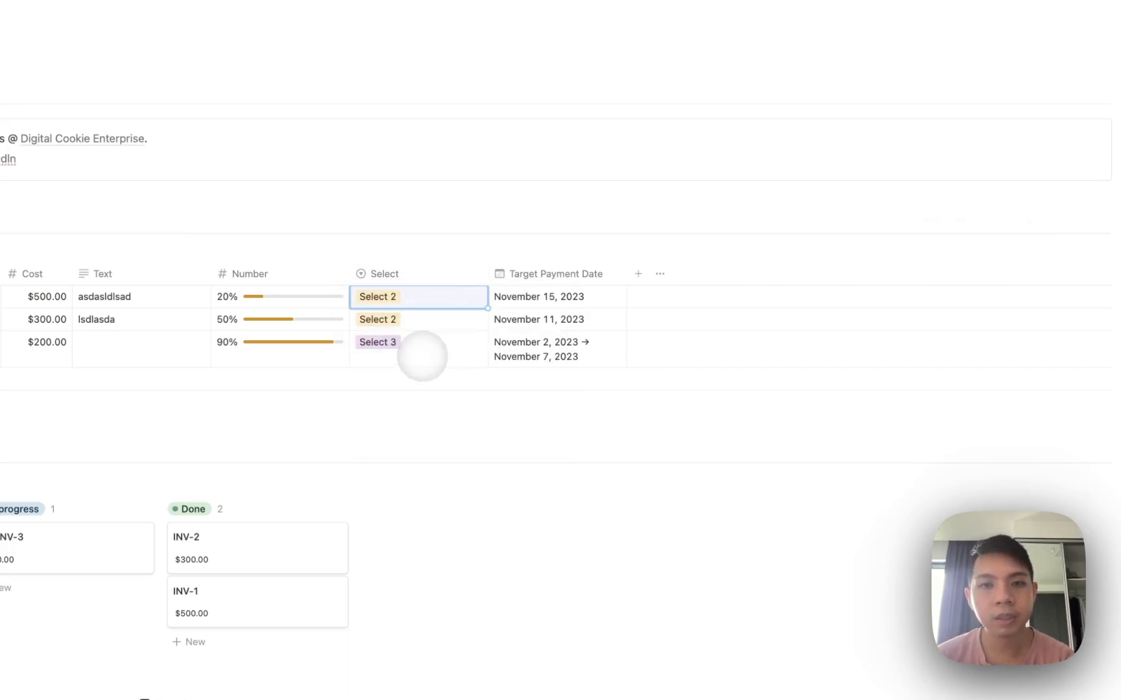
left_click(404, 319)
left_click(398, 403)
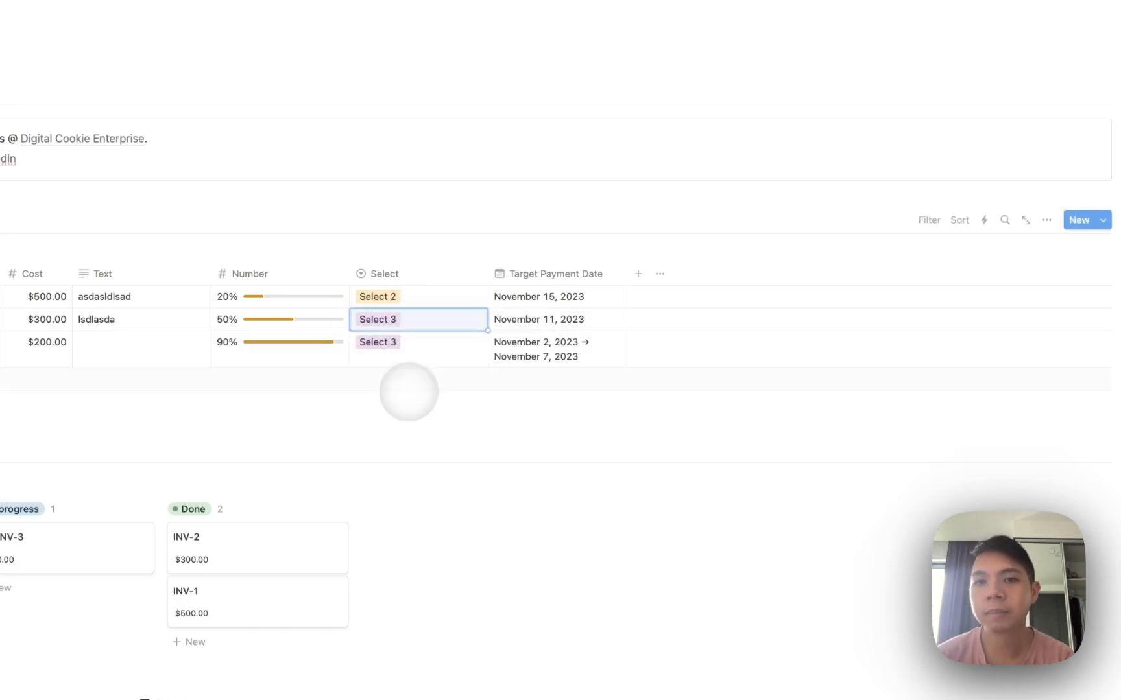
left_click(634, 273)
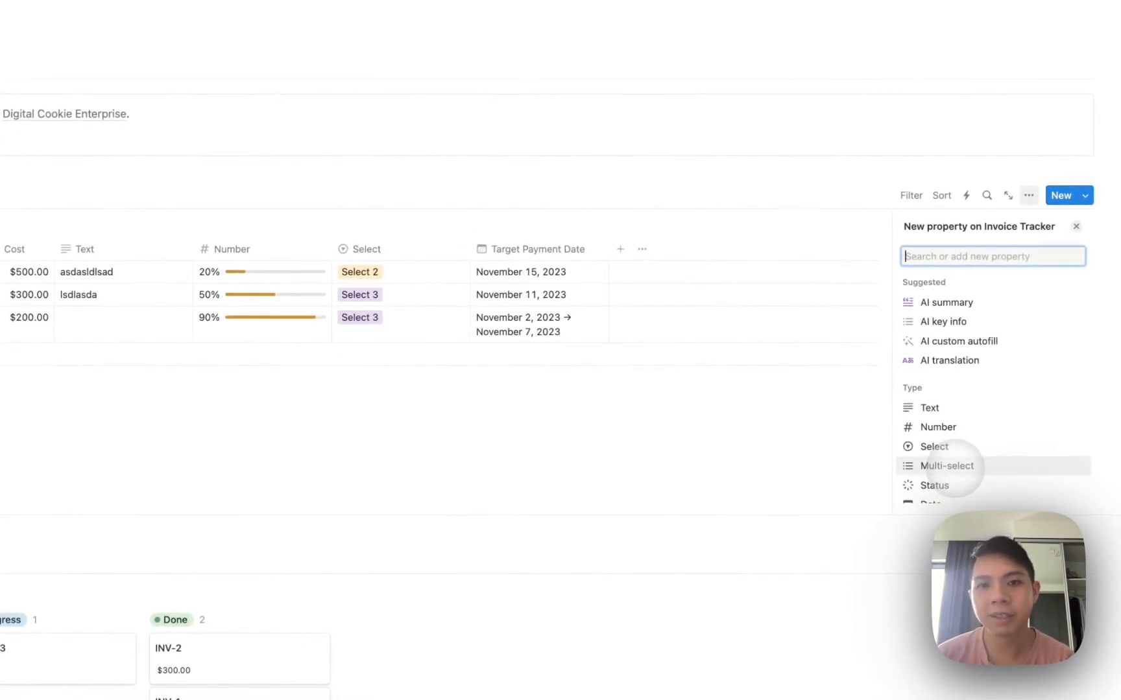
Add a Multi-select property tagging the rows with Select 1 and Select 2 options.
left_click(947, 466)
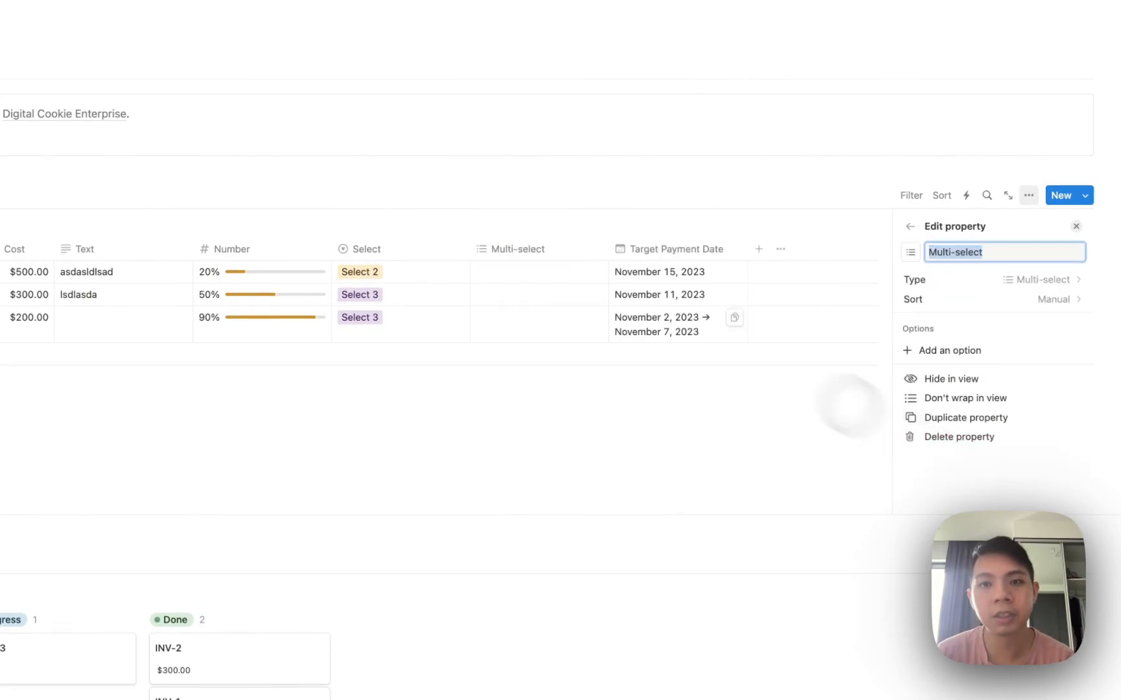
left_click(526, 272)
type("Select ")
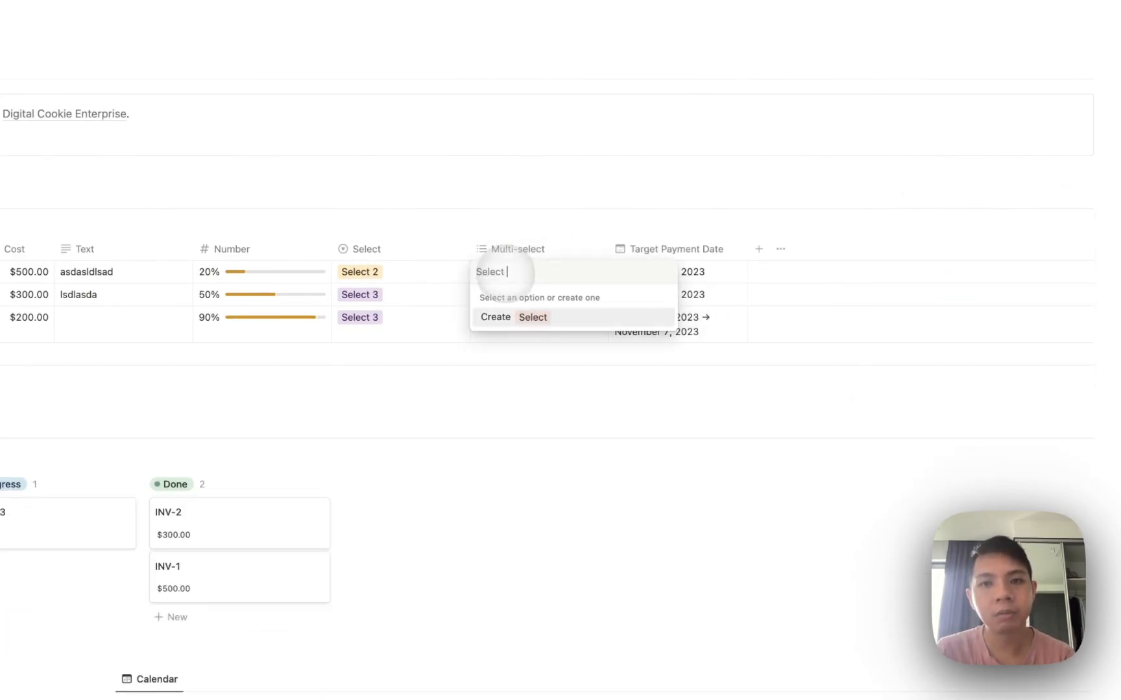
type("1 Se")
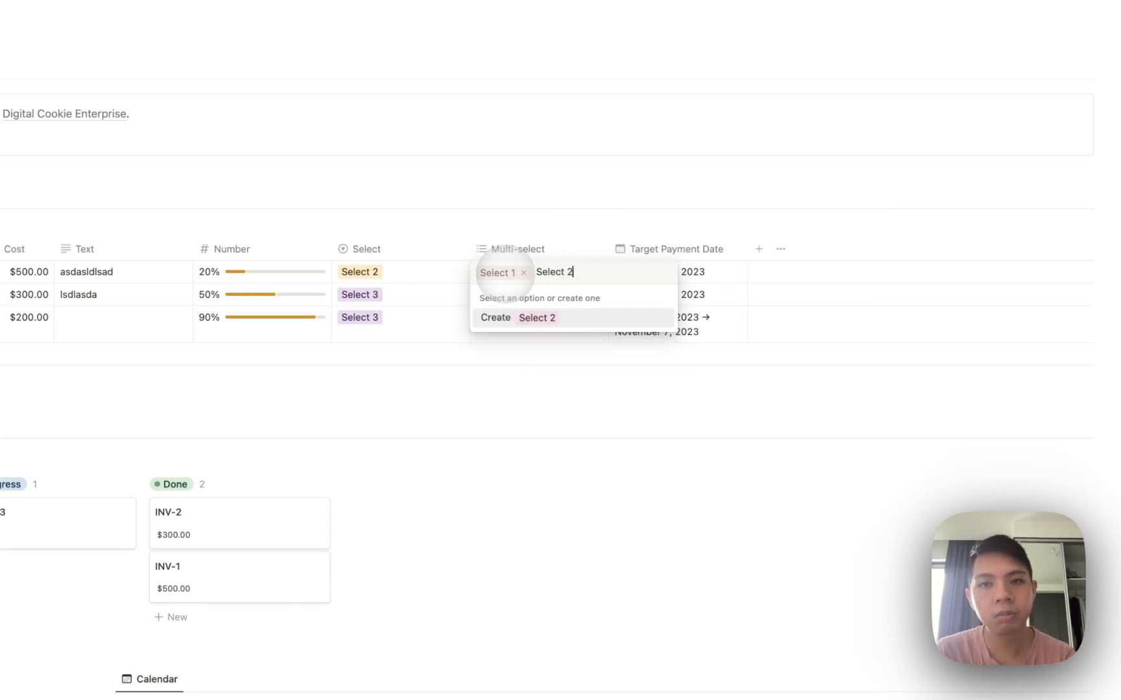
key("Escape")
left_click(490, 294)
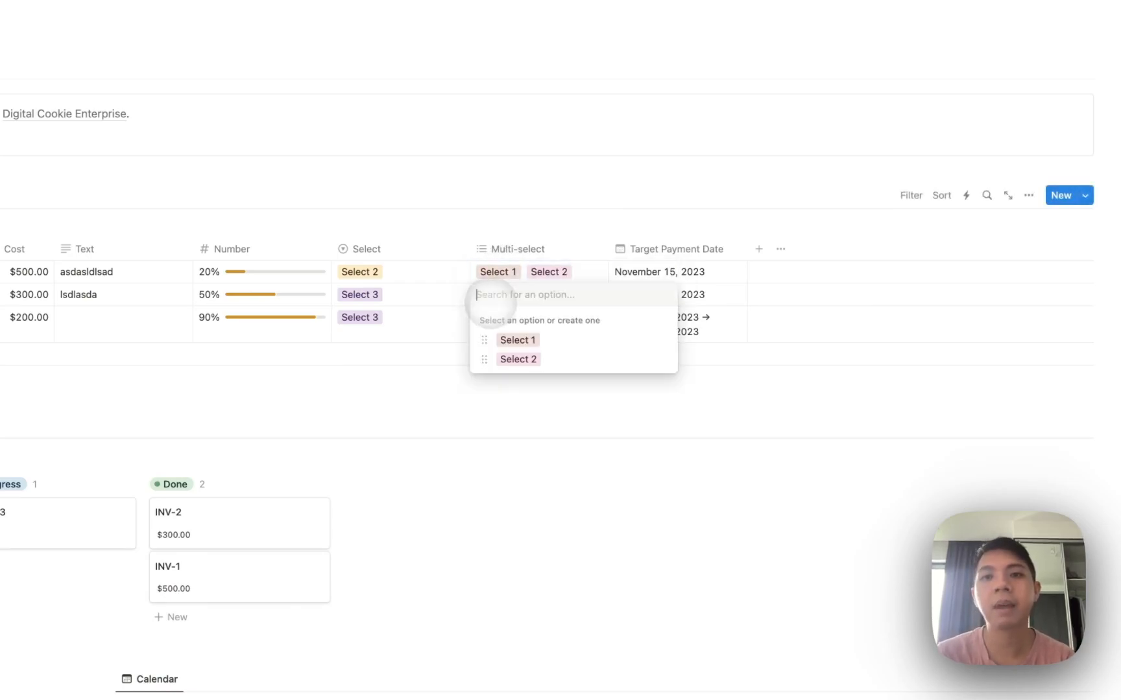
key("Escape")
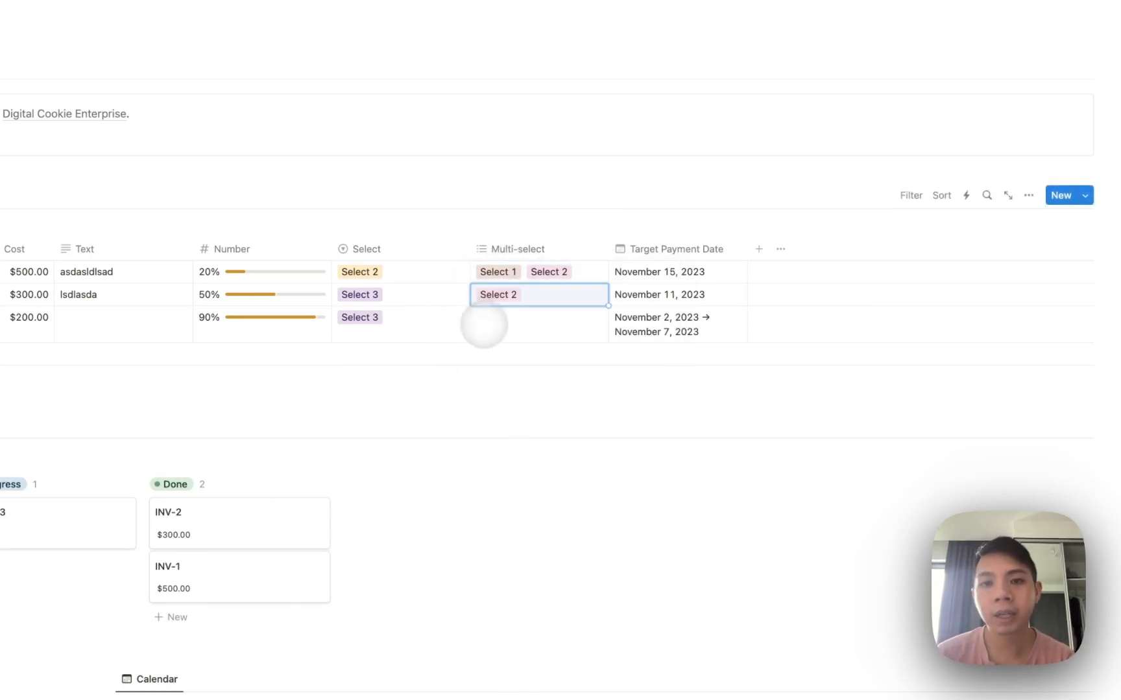
left_click(485, 325)
left_click(493, 361)
key("Escape")
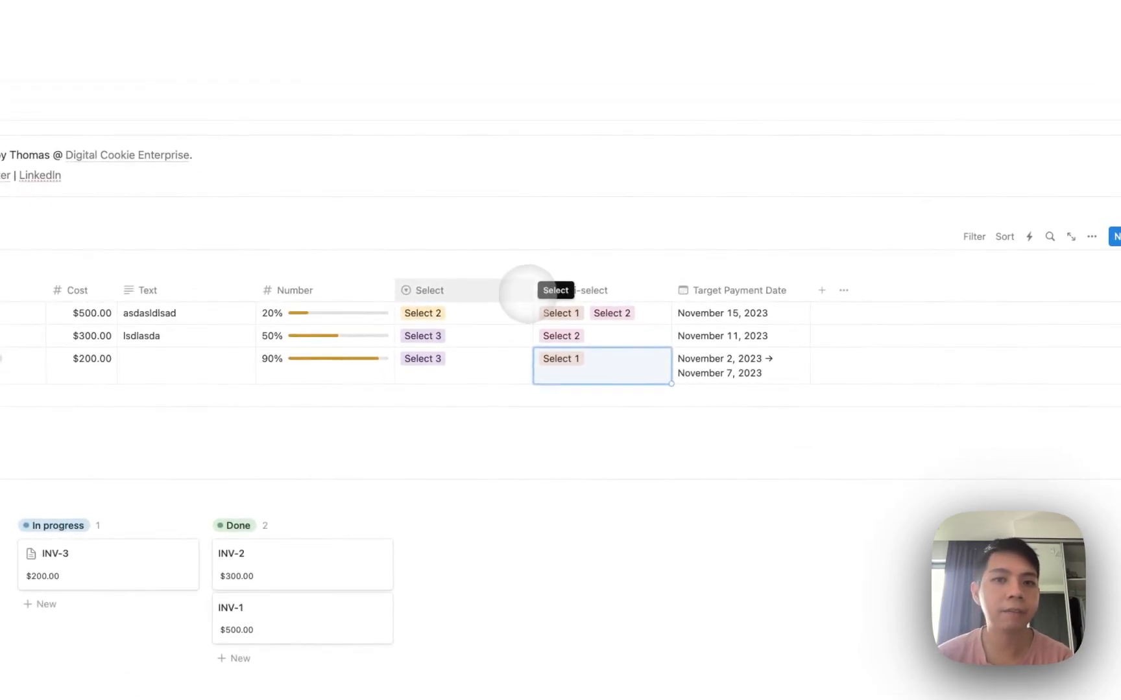
Narrow the Select column and change row 1's Select to Select 1.
left_click_drag(533, 290, 474, 290)
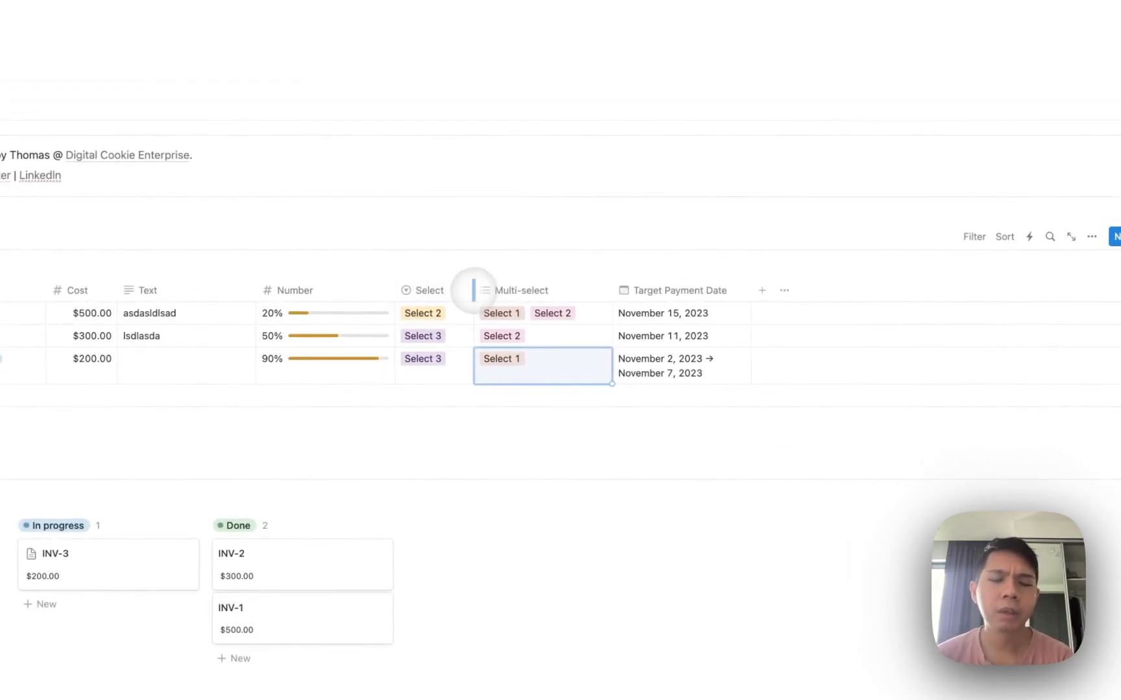
left_click(602, 273)
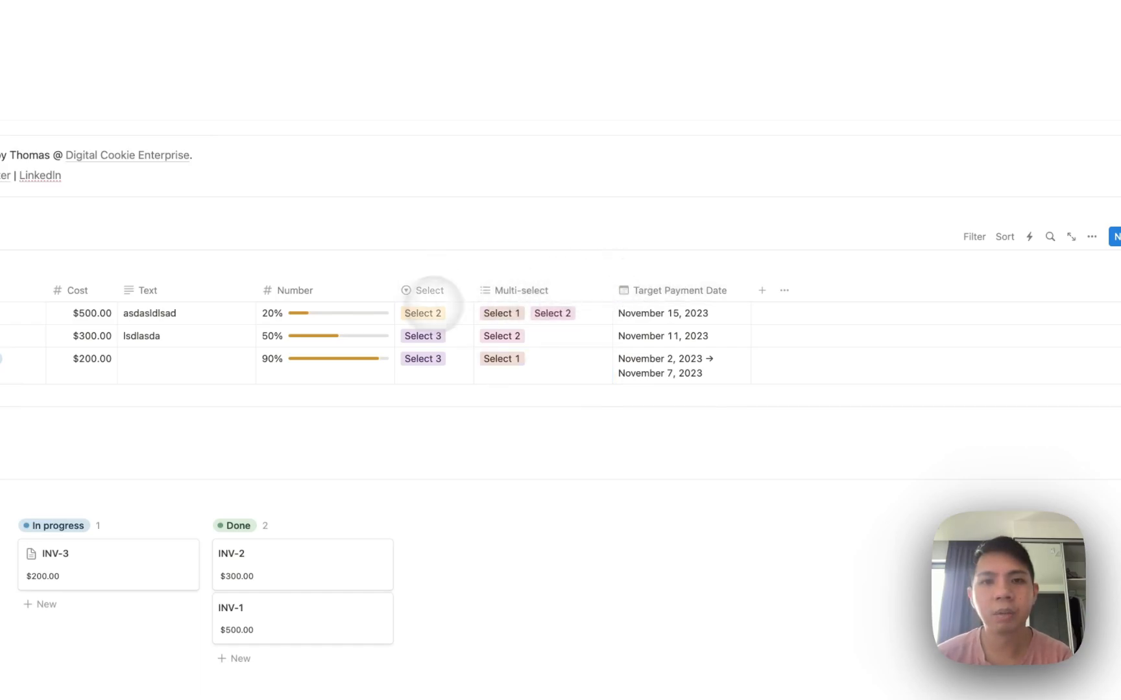
left_click(422, 313)
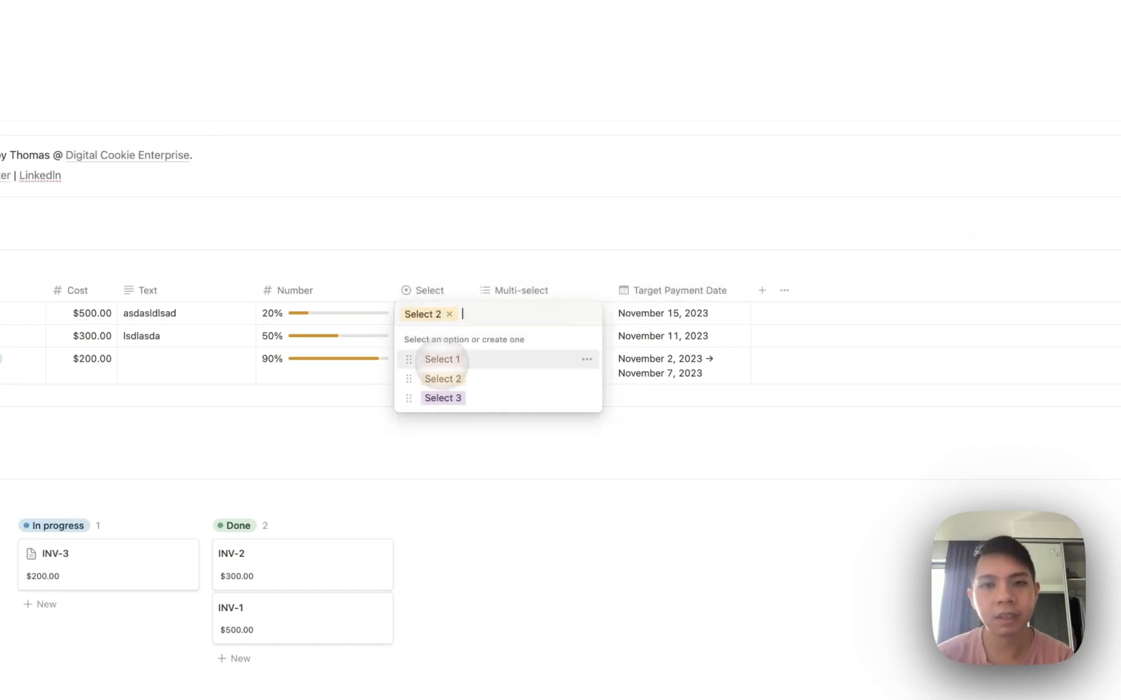
left_click(441, 358)
left_click(513, 292)
left_click(547, 294)
left_click(551, 313)
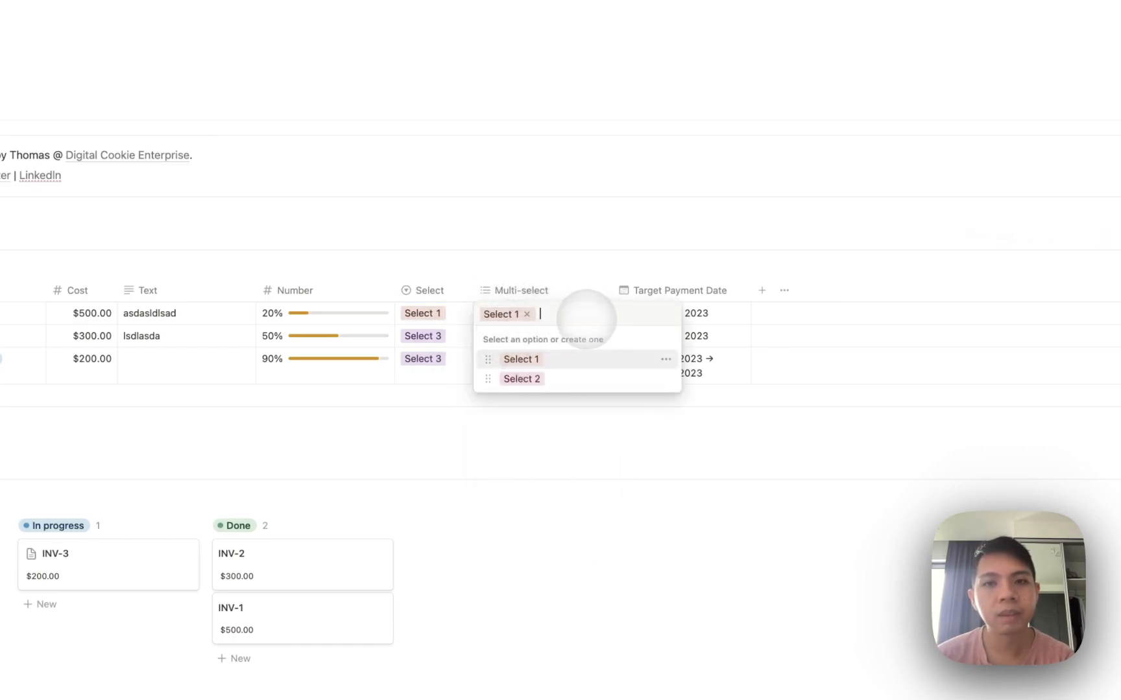
key("Escape")
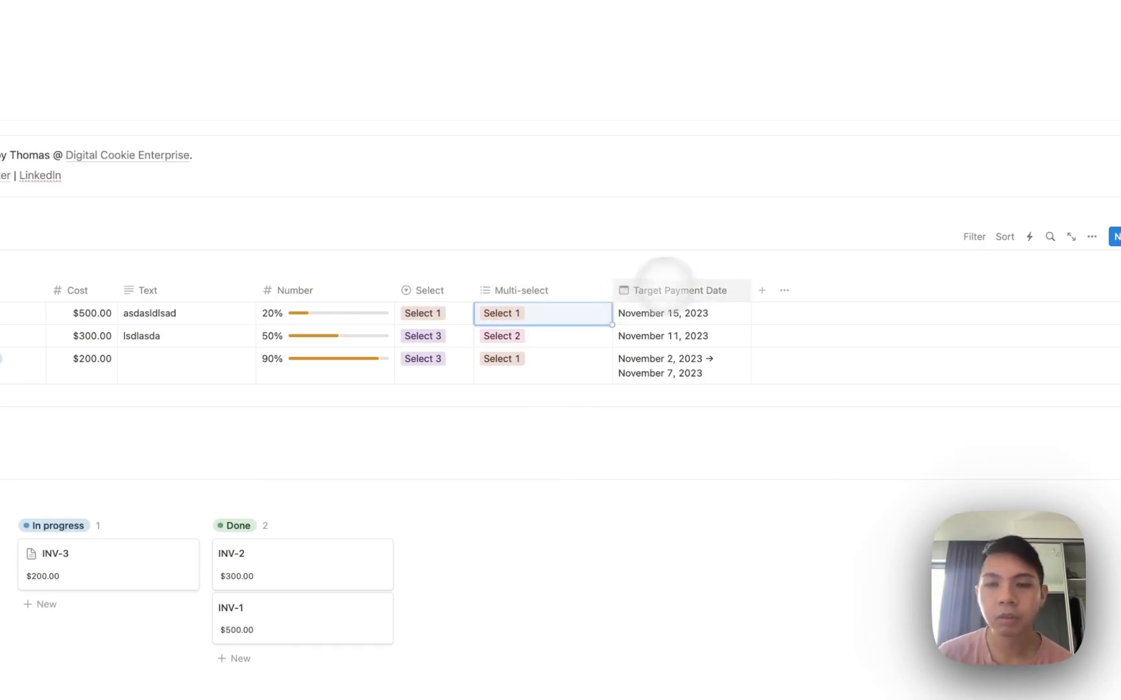
left_click(638, 267)
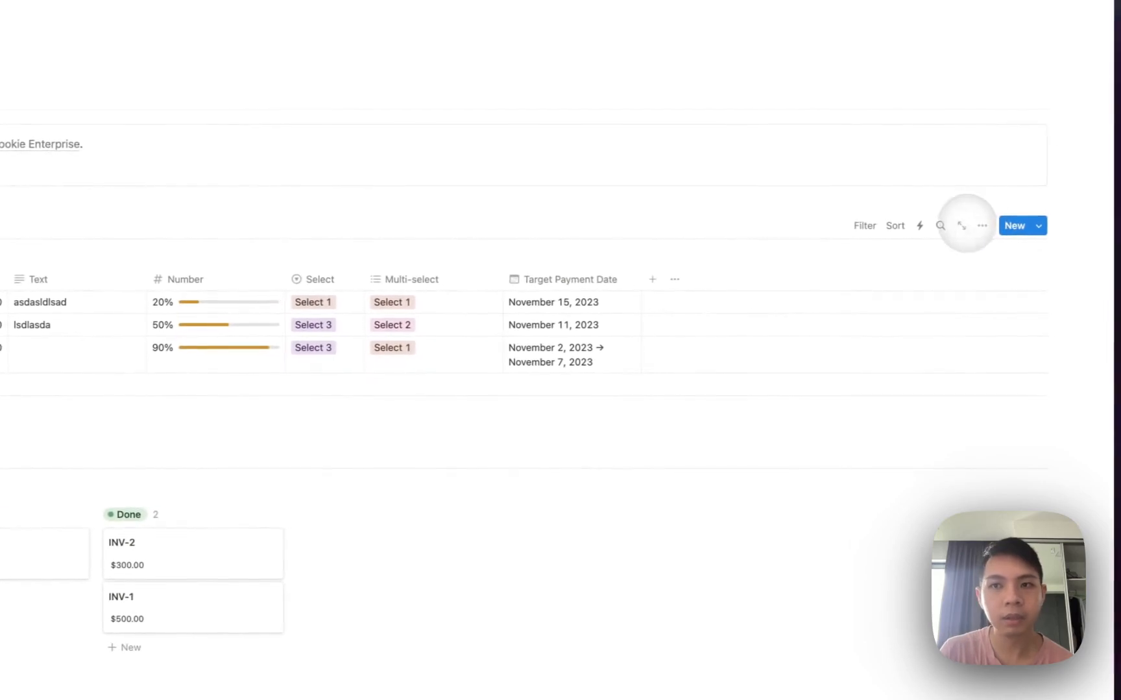
Add a second Status property, Status 1, with invoices Not started.
left_click(649, 279)
scroll(921, 454, "down", 3)
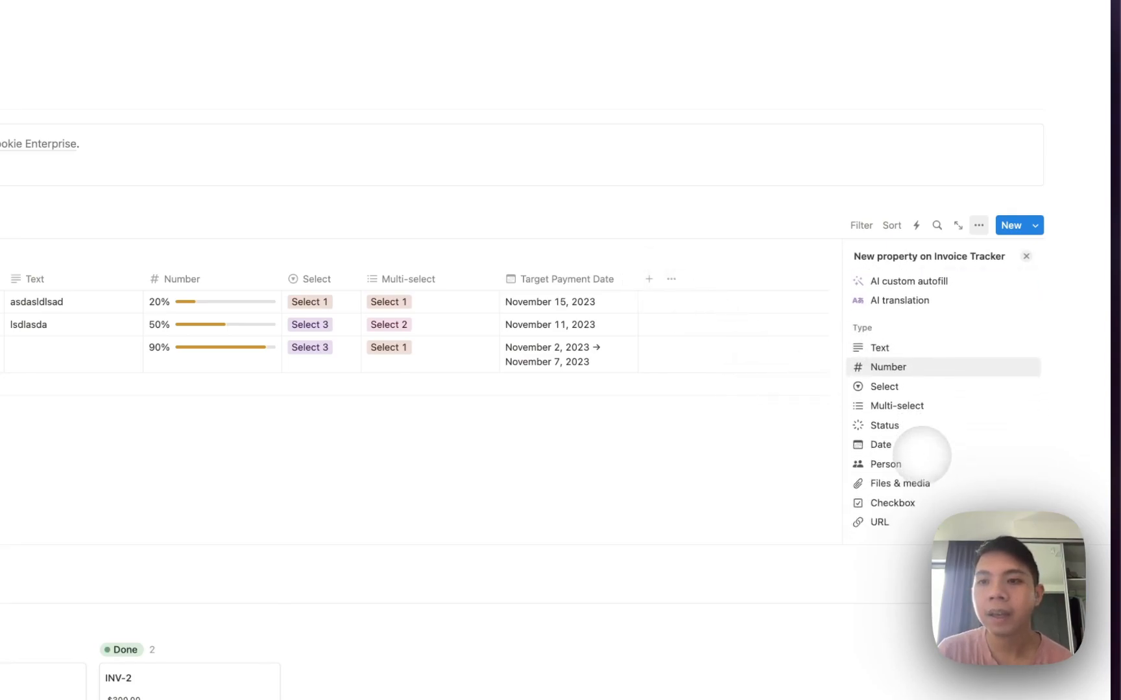
scroll(921, 454, "down", 1)
left_click(907, 416)
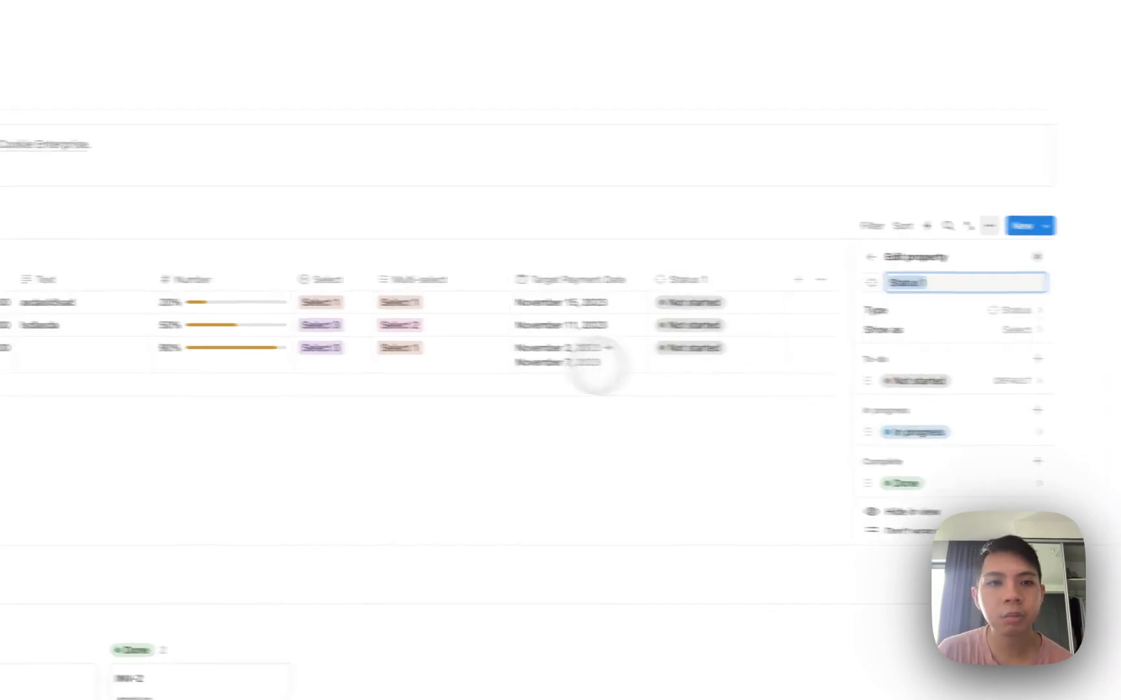
left_click(815, 360)
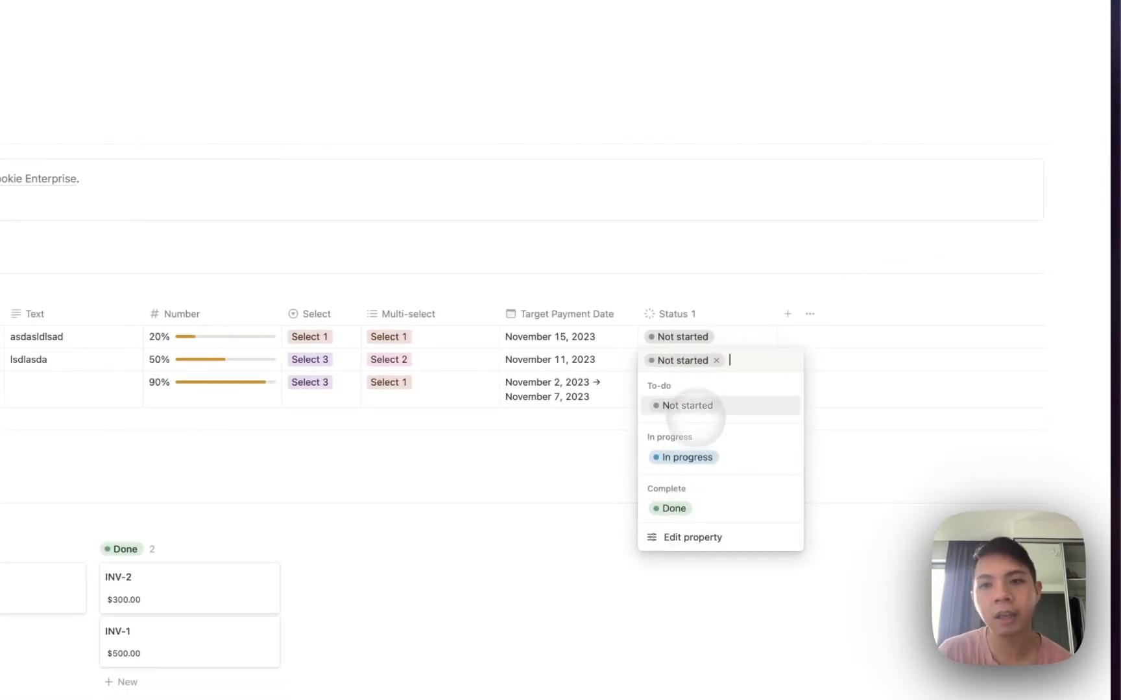
type("Plann")
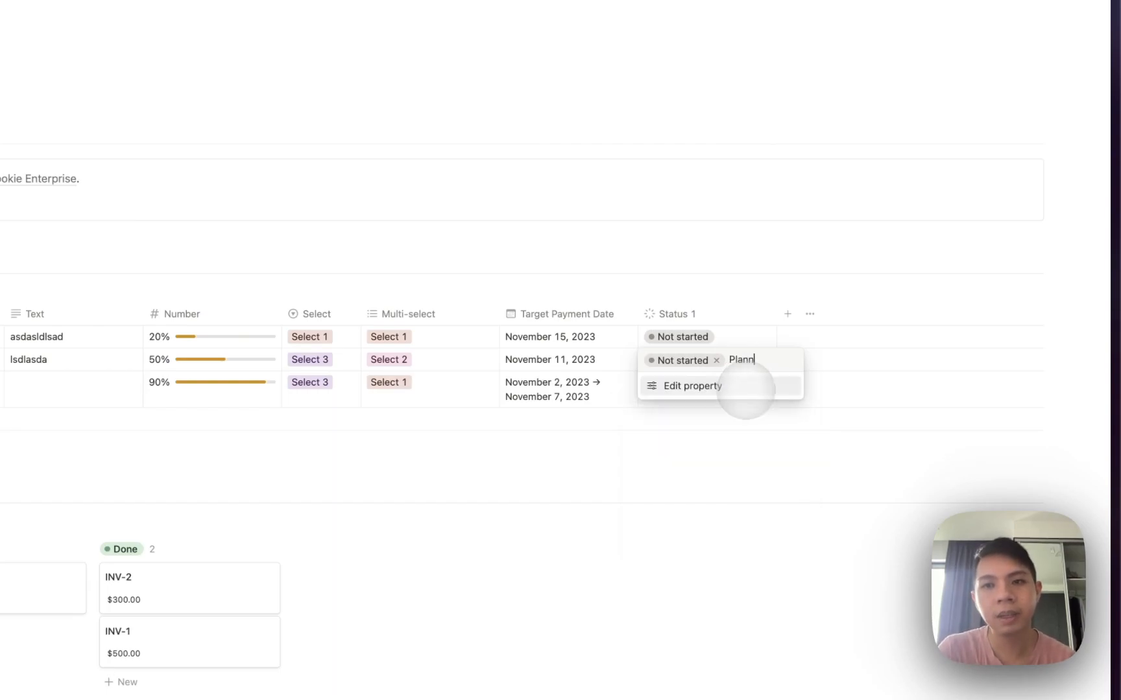
type("ing")
Add a Planning option to Status 1 and move it into the In progress group.
left_click(746, 387)
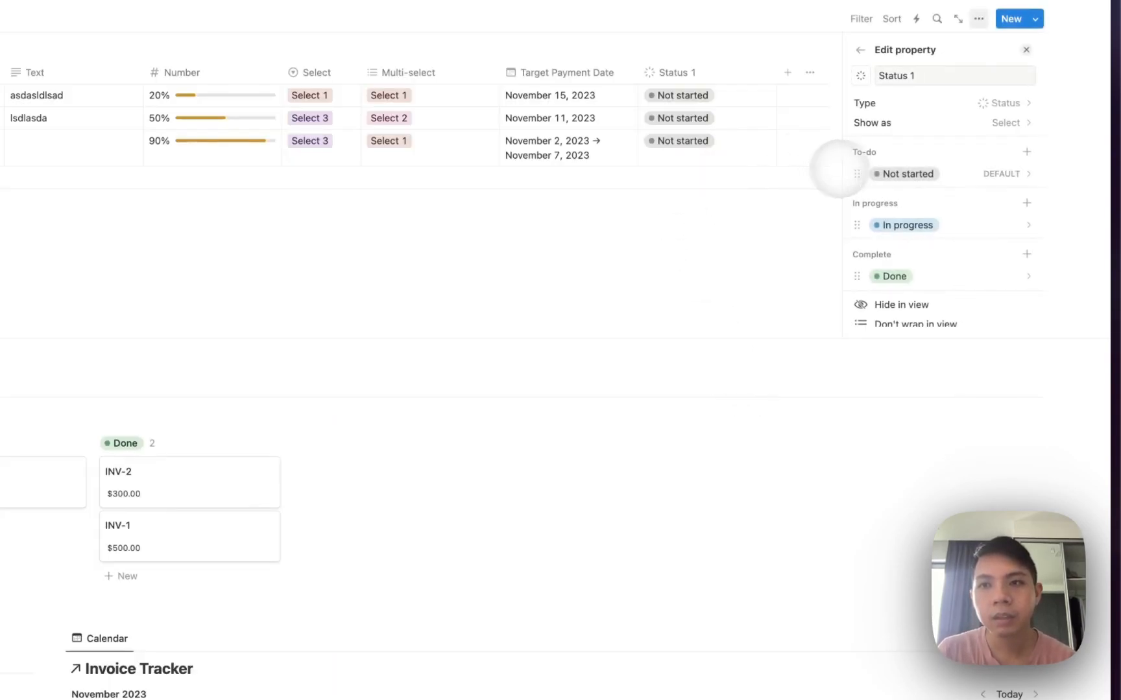
left_click(713, 70)
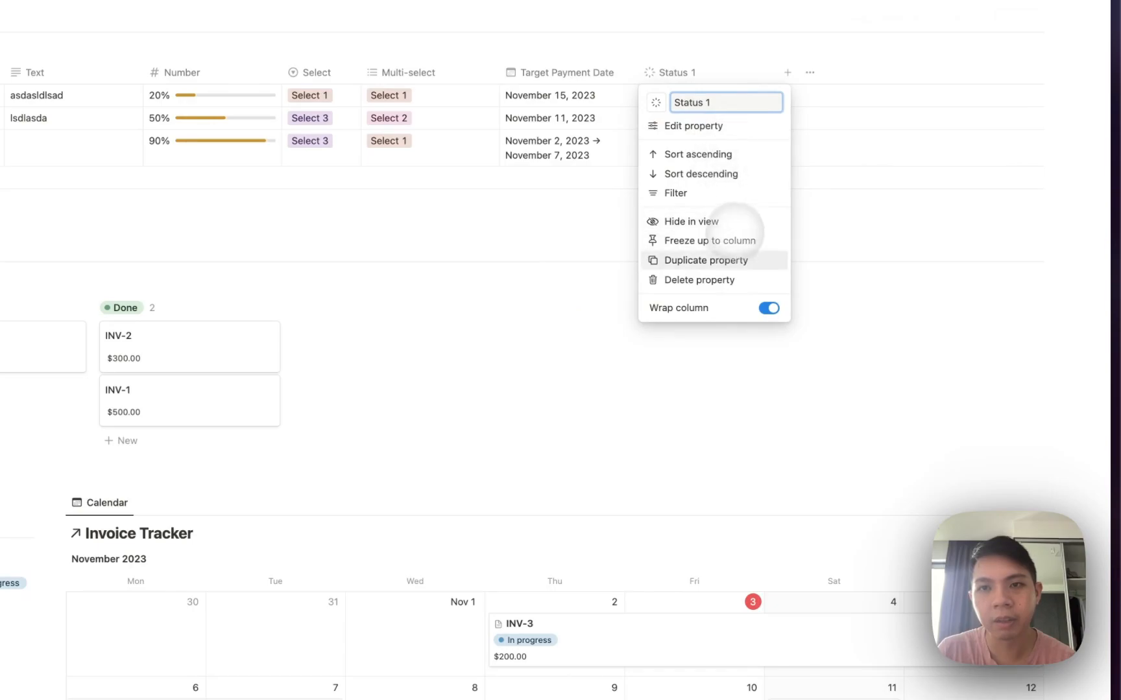
left_click(704, 129)
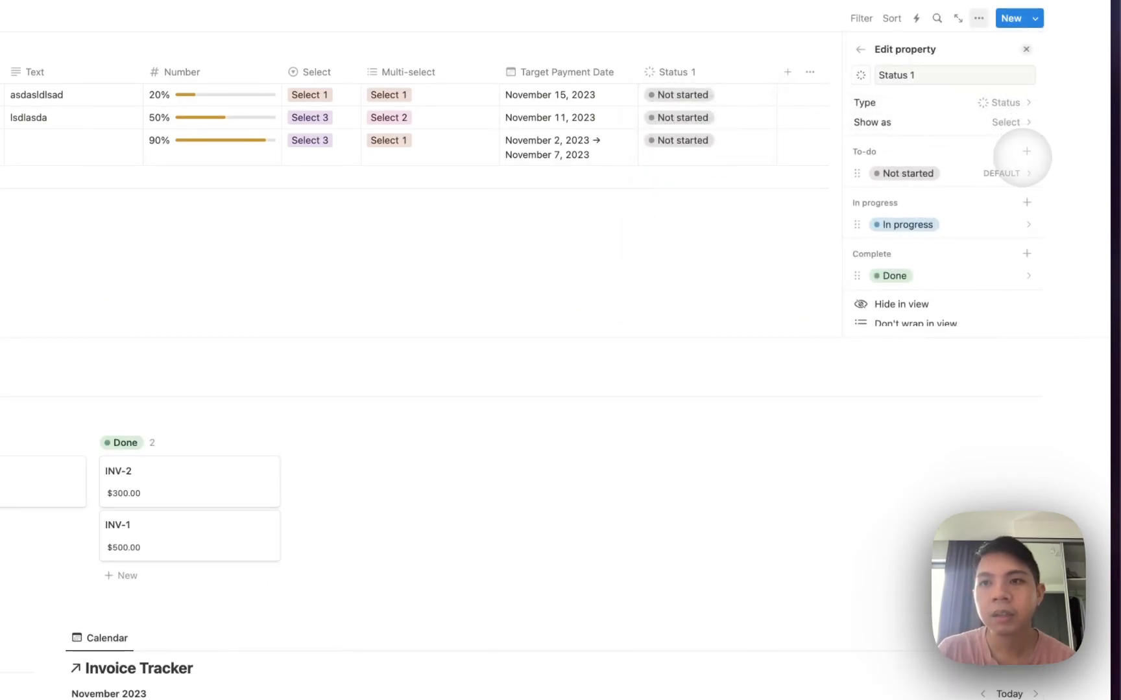
left_click(1028, 150)
type("Planning")
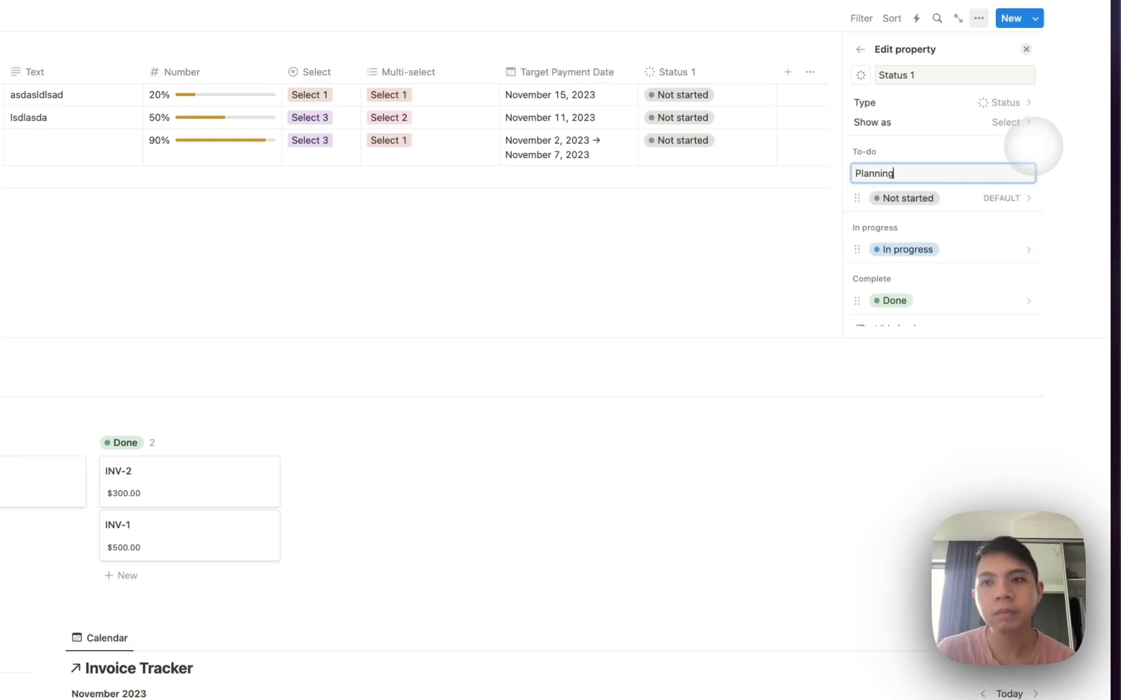
key("Return")
left_click_drag(902, 196, 923, 247)
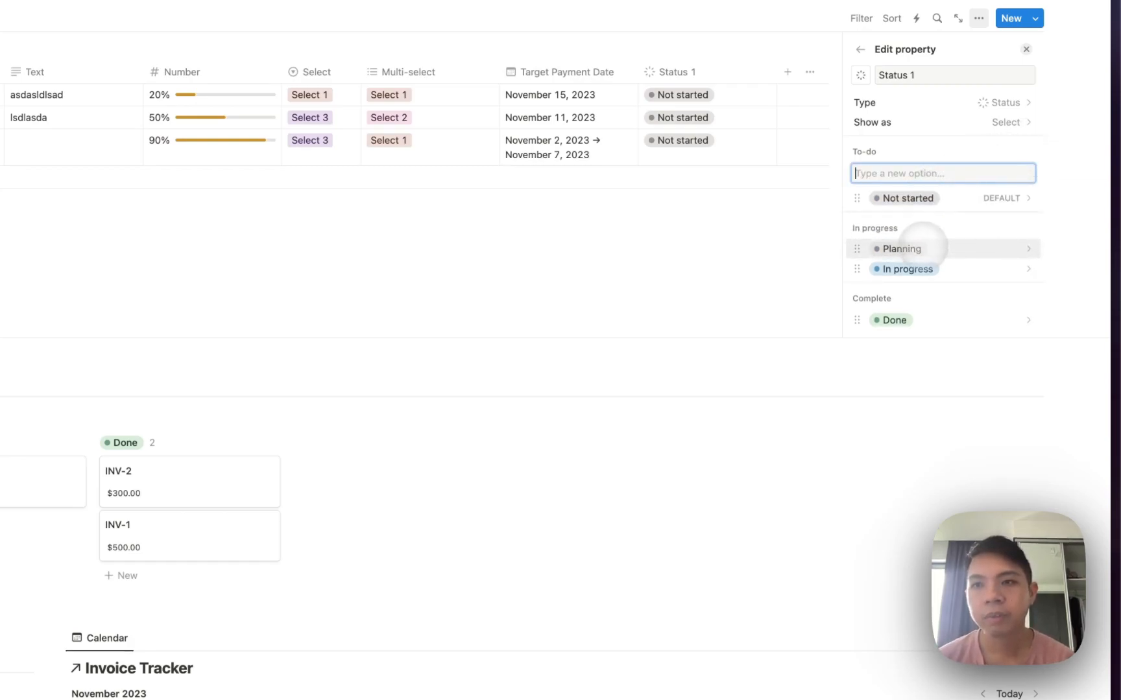
left_click(916, 146)
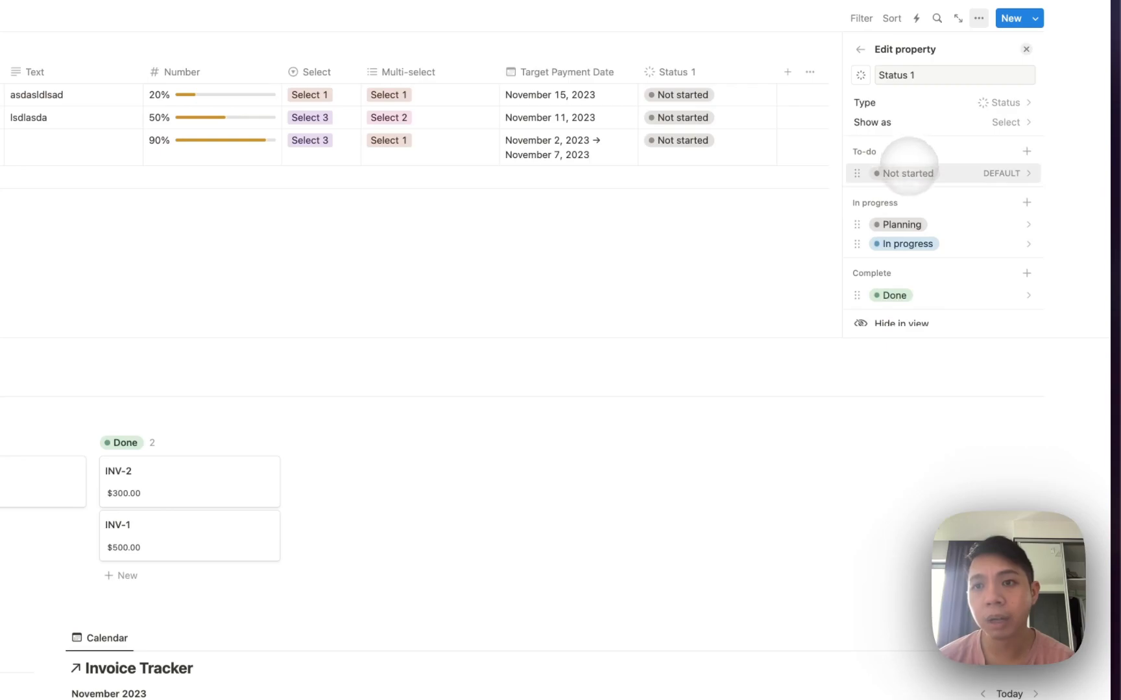
left_click_drag(890, 224, 887, 262)
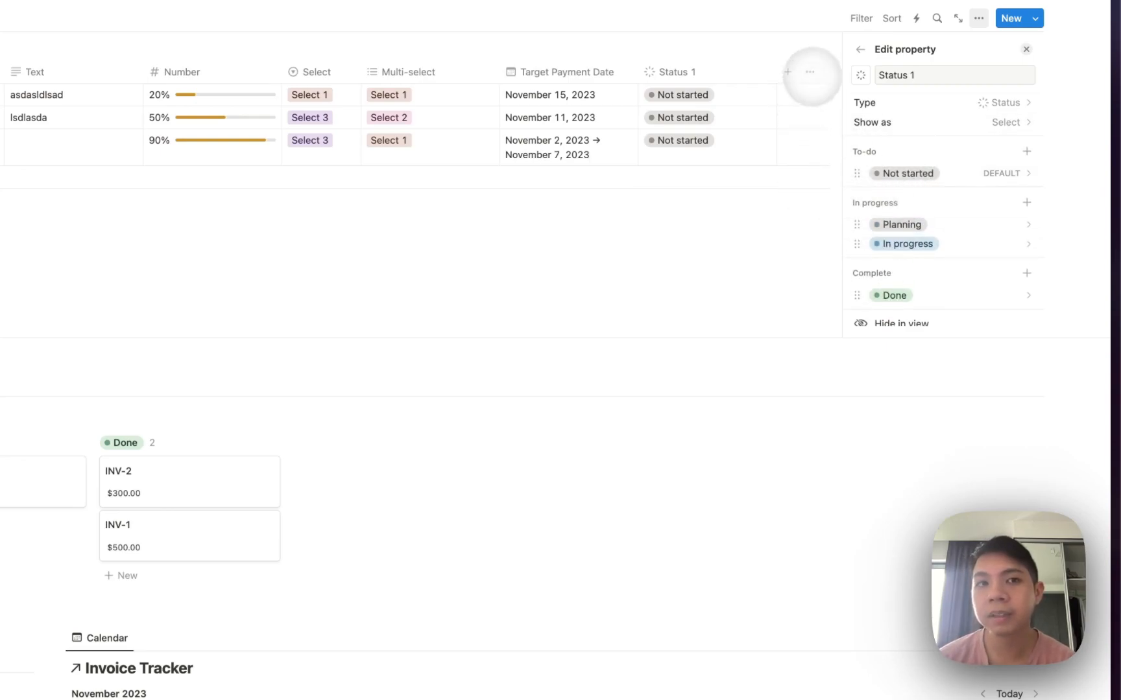
Try a Status 1 filter for In progress, then delete the filter.
left_click(655, 50)
left_click(861, 18)
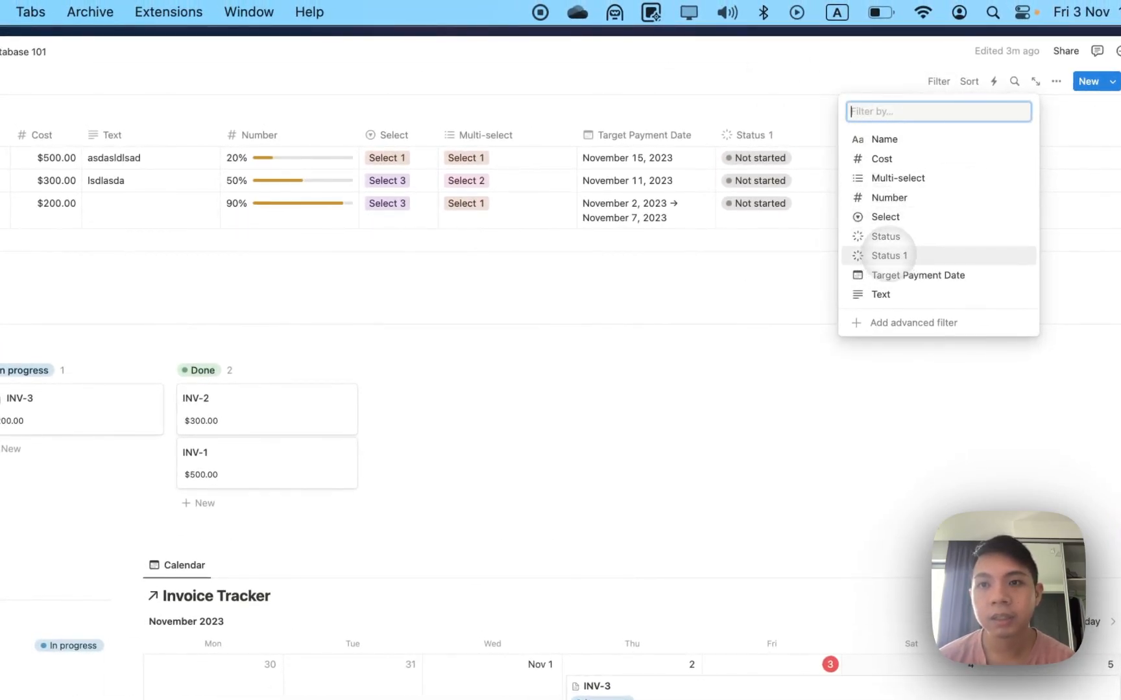
left_click(890, 256)
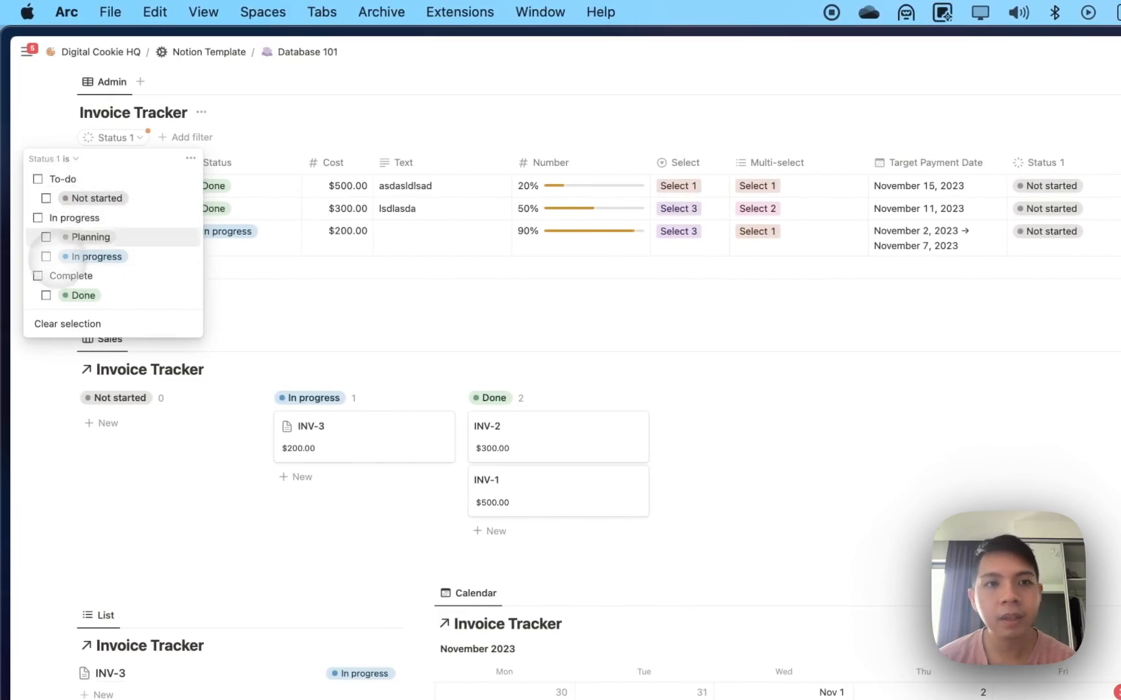
left_click(49, 218)
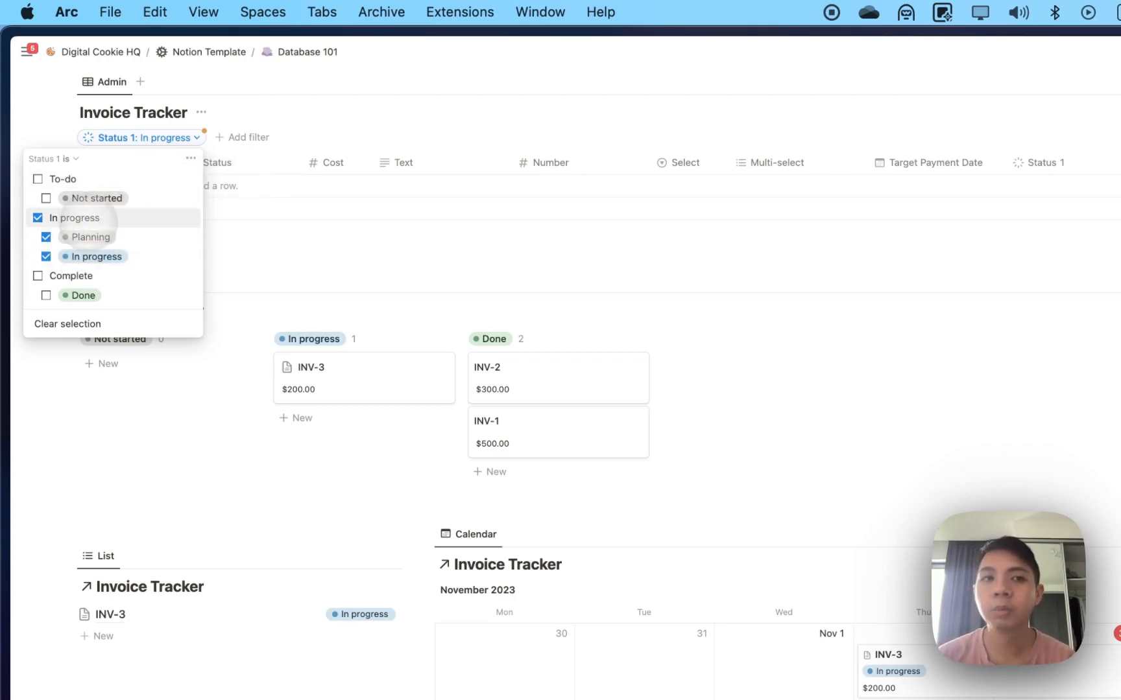
left_click(88, 221)
left_click(190, 158)
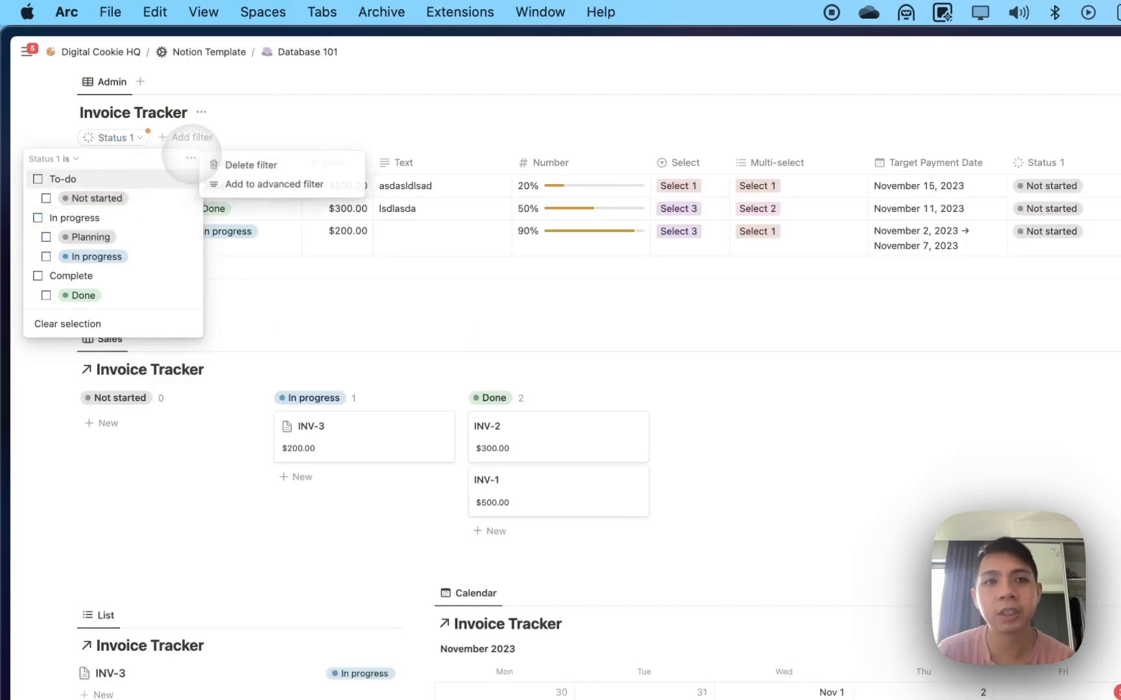
left_click(227, 165)
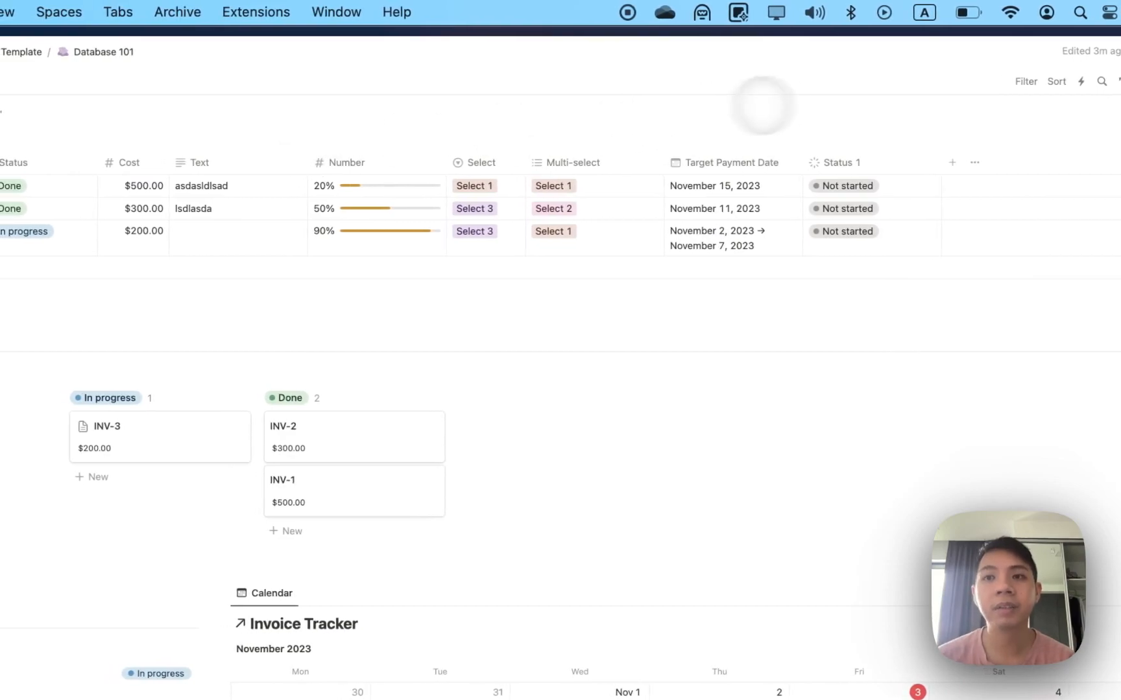
Add a Date property; set invoice 2 to November 2, 2023, 12:00 AM–3:00 PM, 15-minute reminder.
left_click(952, 162)
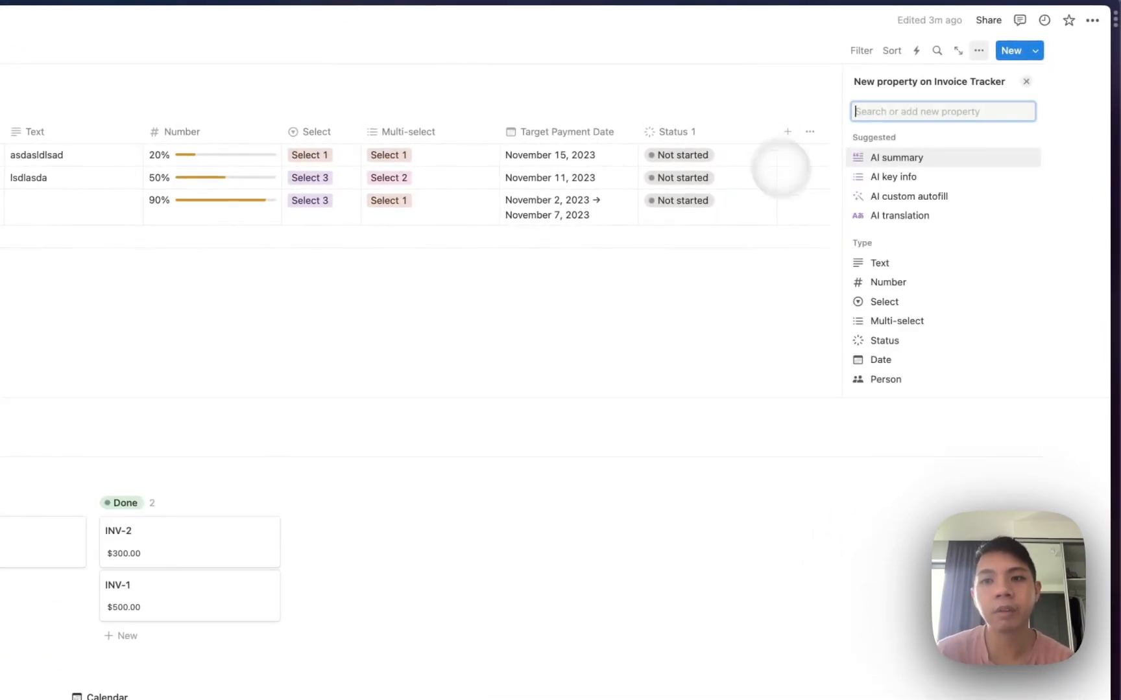
scroll(856, 285, "down", 2)
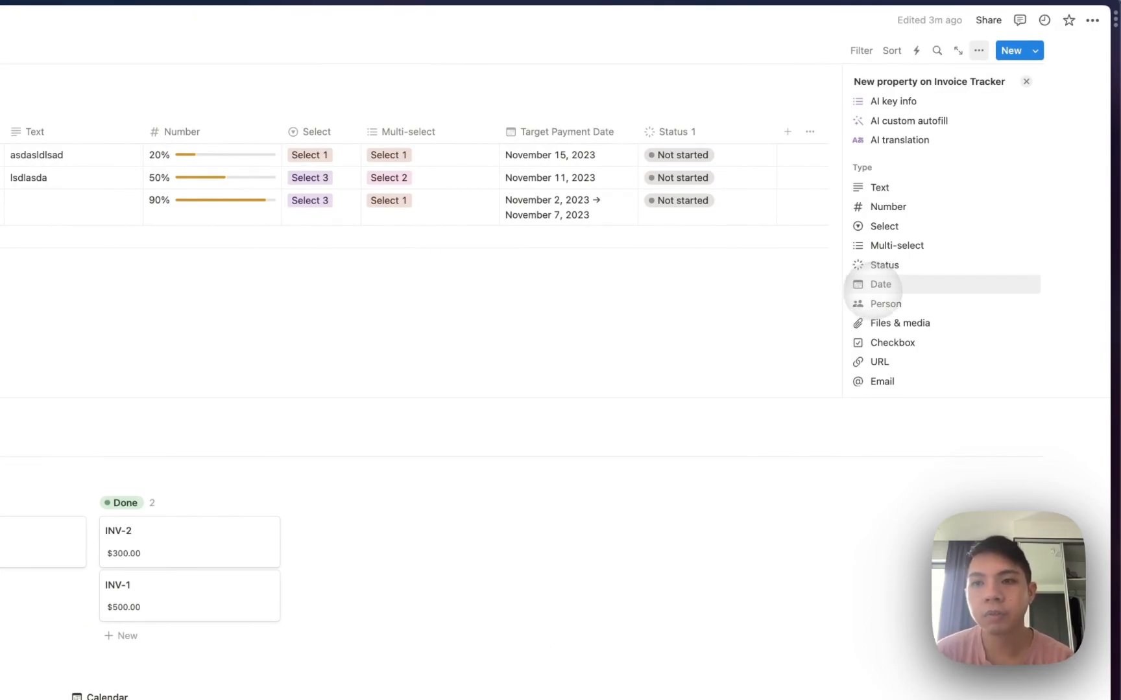
left_click(868, 290)
left_click(743, 171)
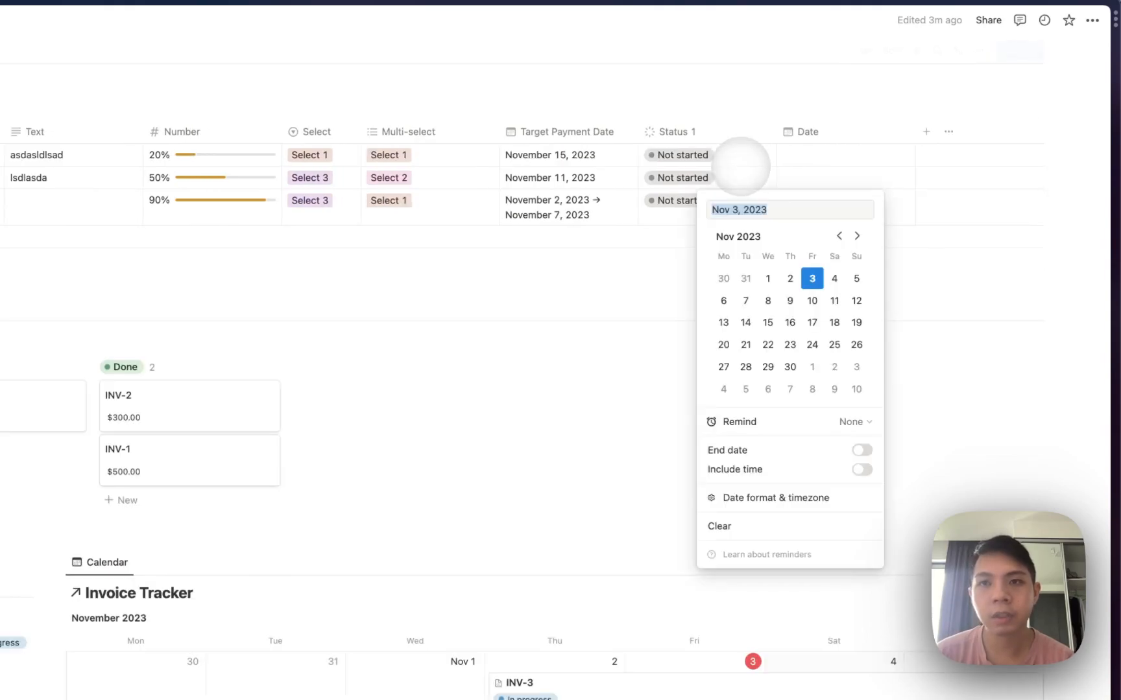
left_click(790, 278)
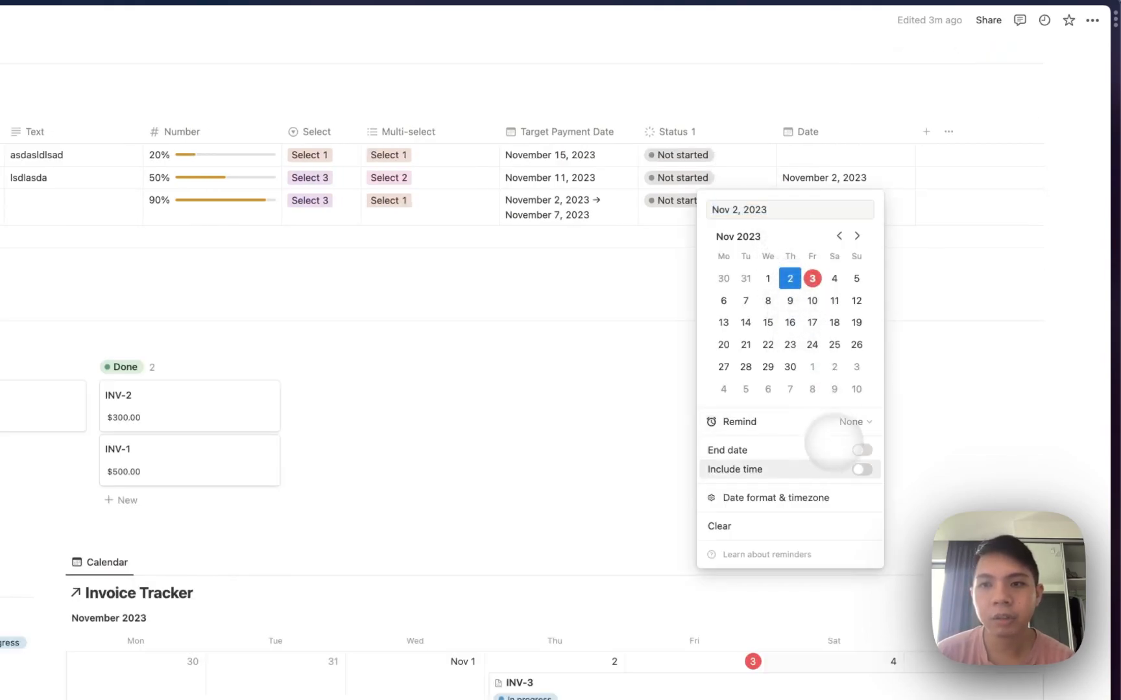
left_click(862, 450)
left_click(861, 469)
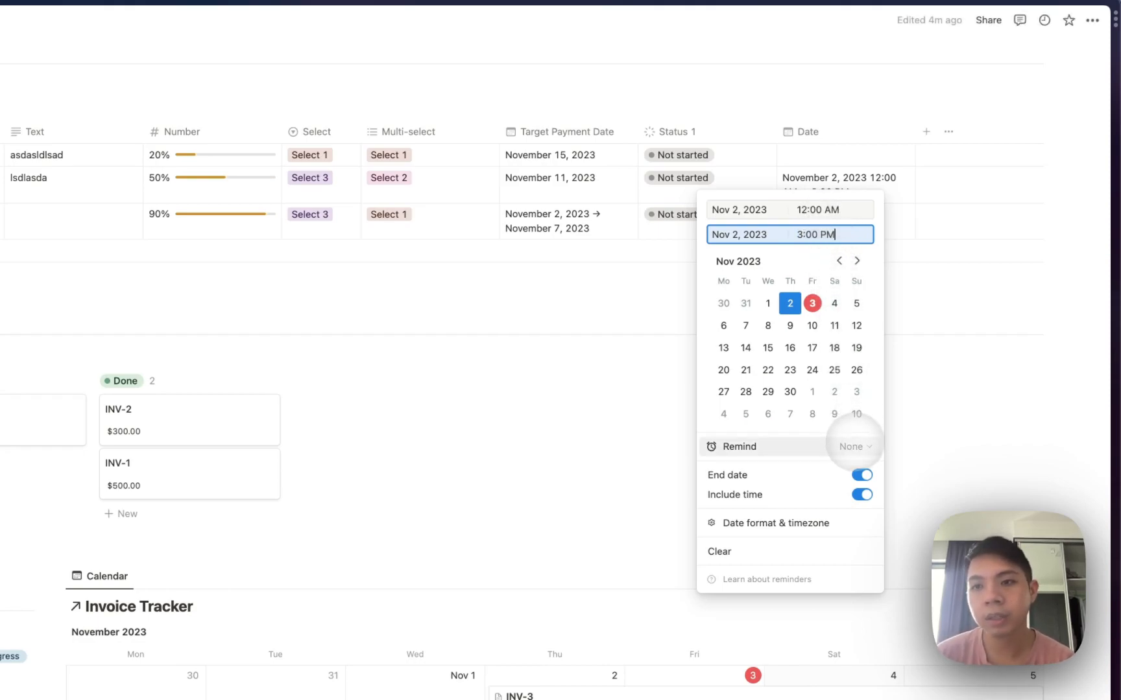
left_click(851, 447)
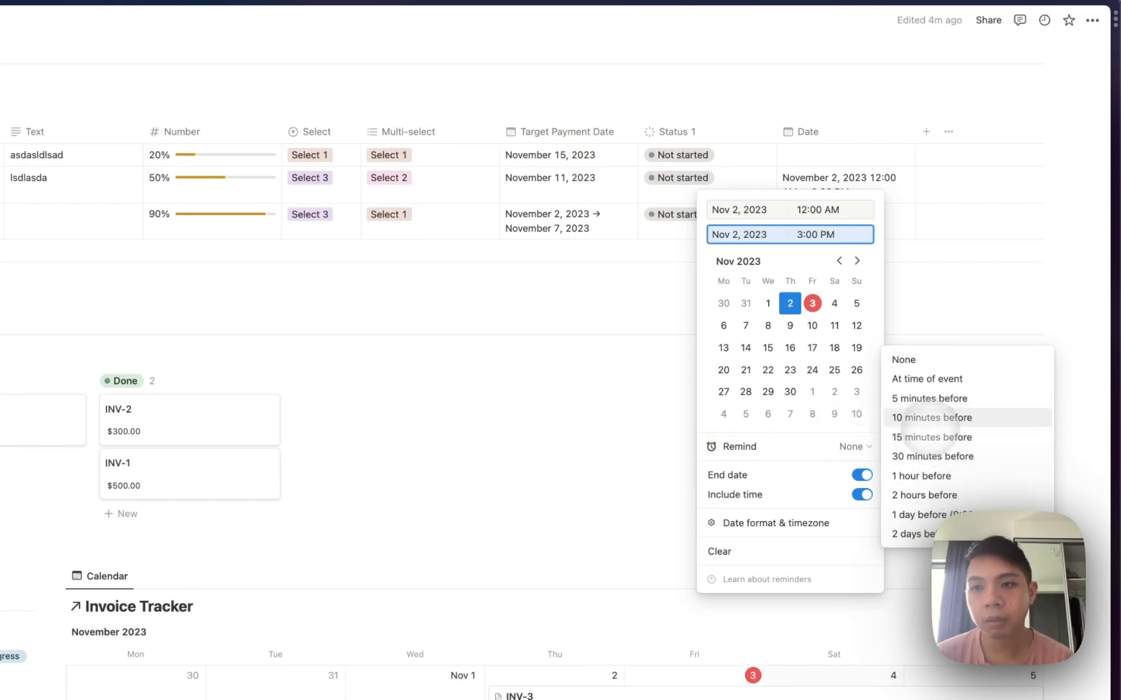
left_click(908, 438)
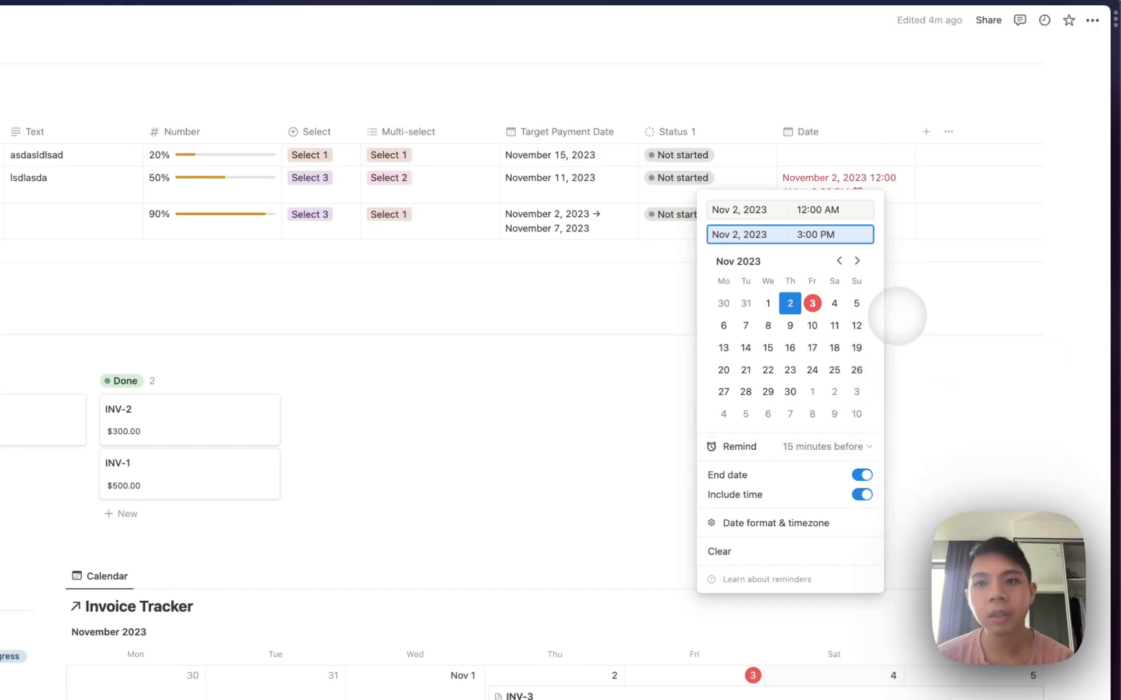
left_click(897, 315)
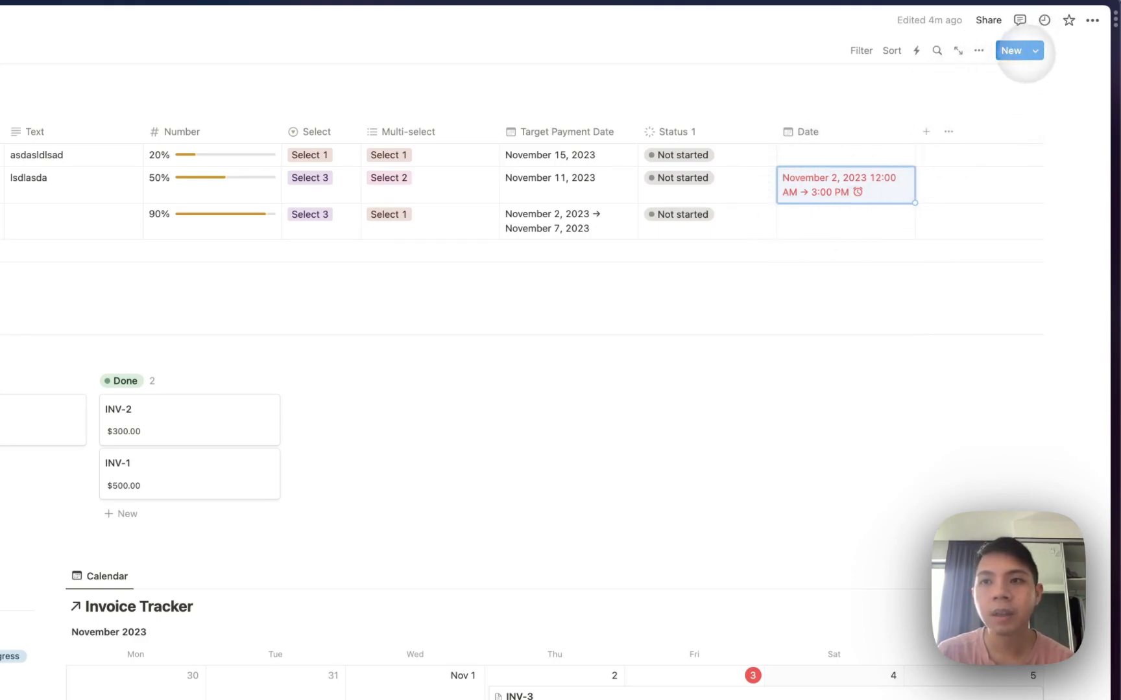
Begin adding another property and scroll through the type list.
left_click(926, 132)
scroll(947, 311, "down", 1)
scroll(949, 343, "down", 2)
Add a Person property and assign a team member to the second invoice.
left_click(928, 285)
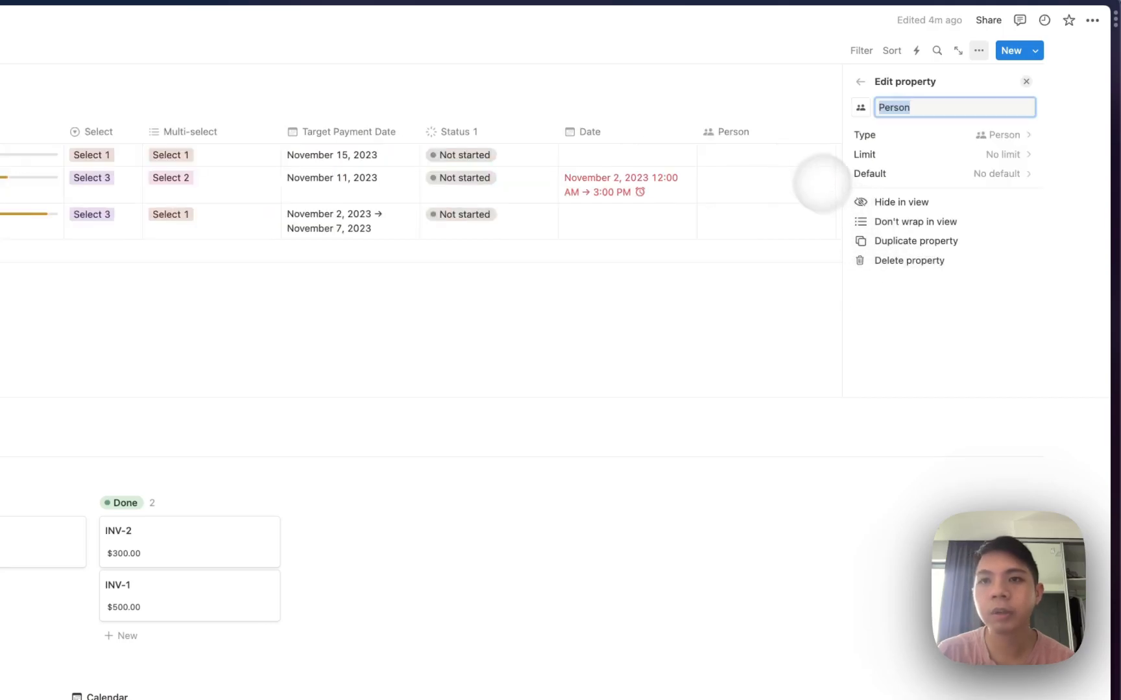
left_click(769, 122)
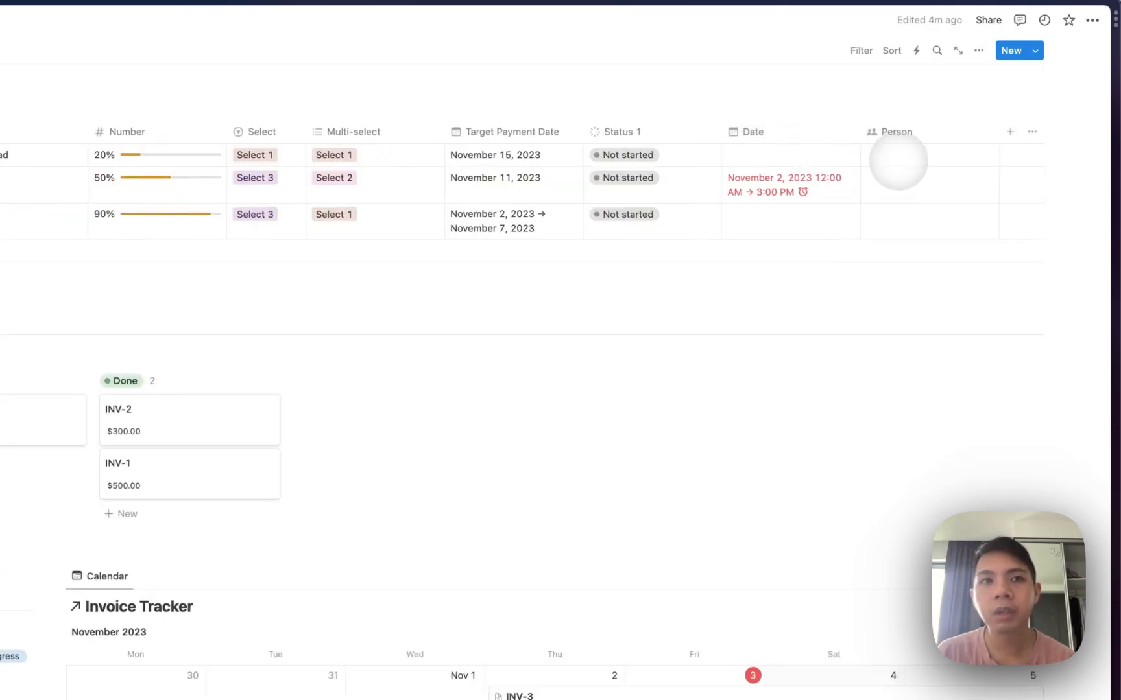
scroll(903, 159, "left", 2)
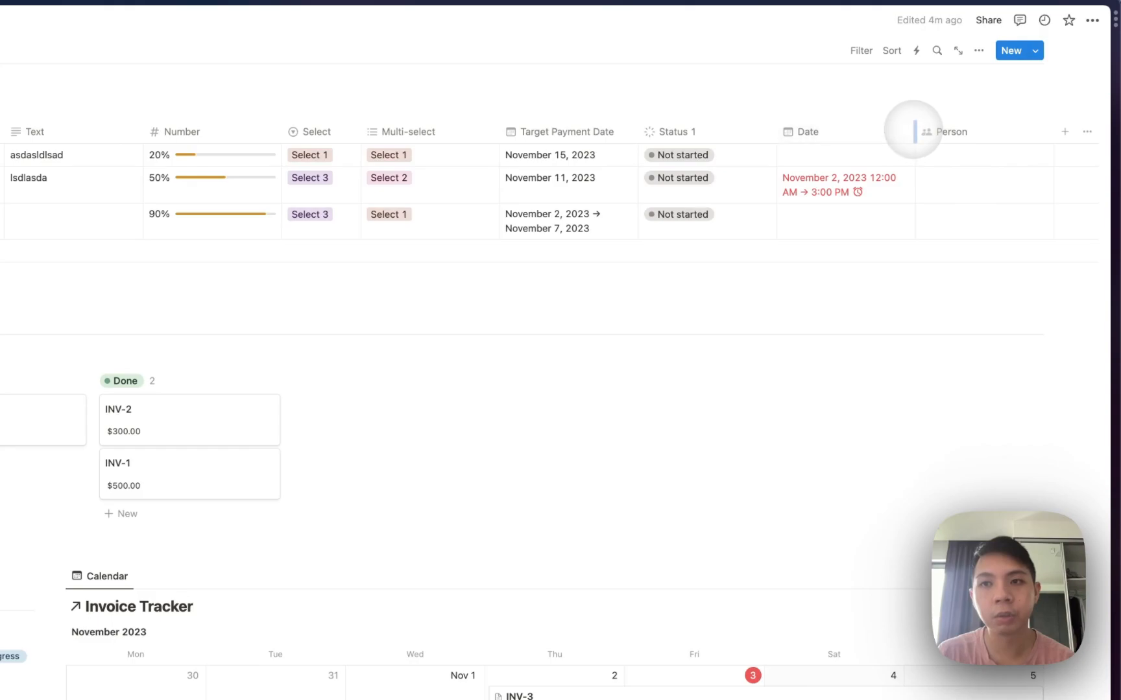
left_click(934, 178)
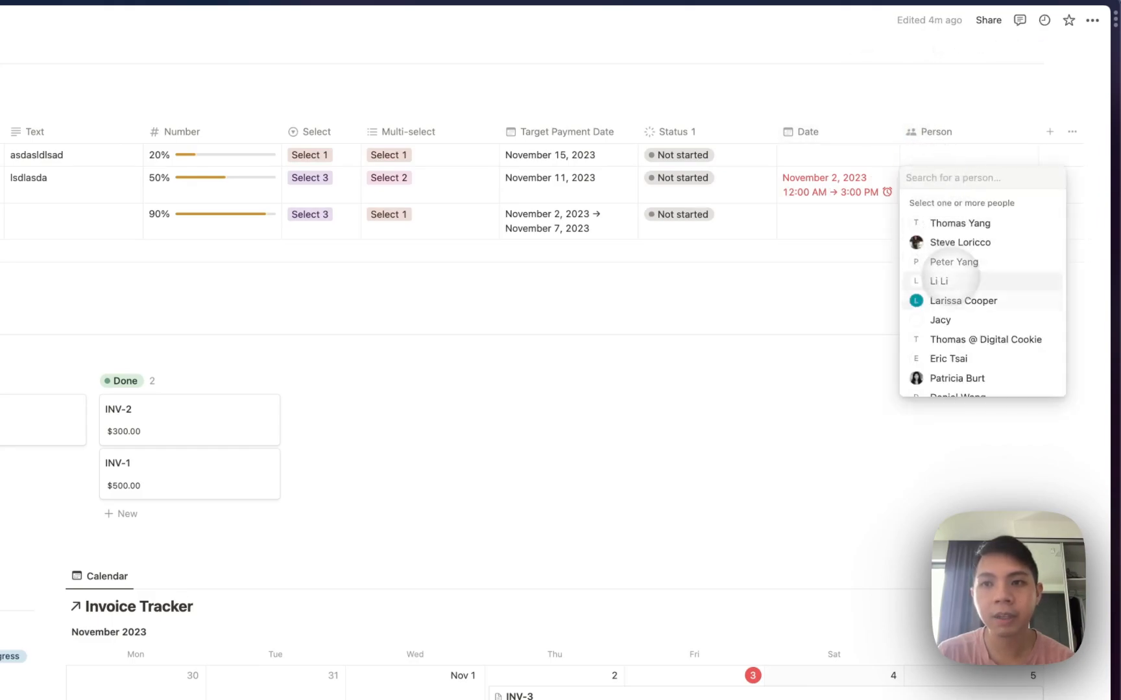
left_click(941, 223)
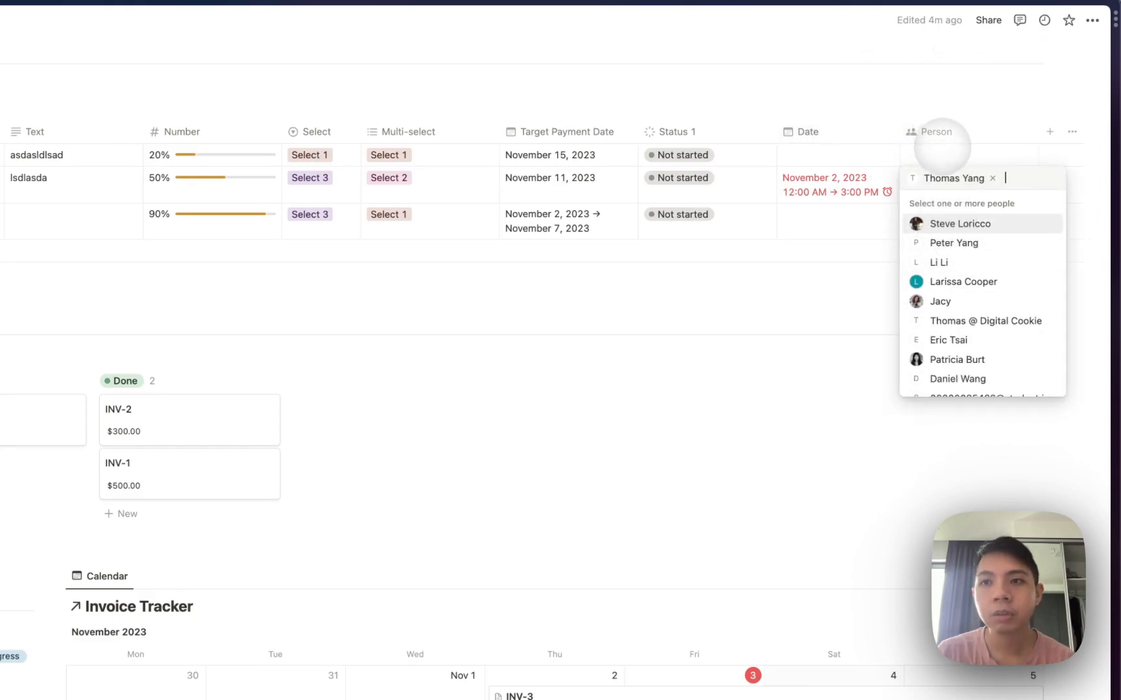
key("Escape")
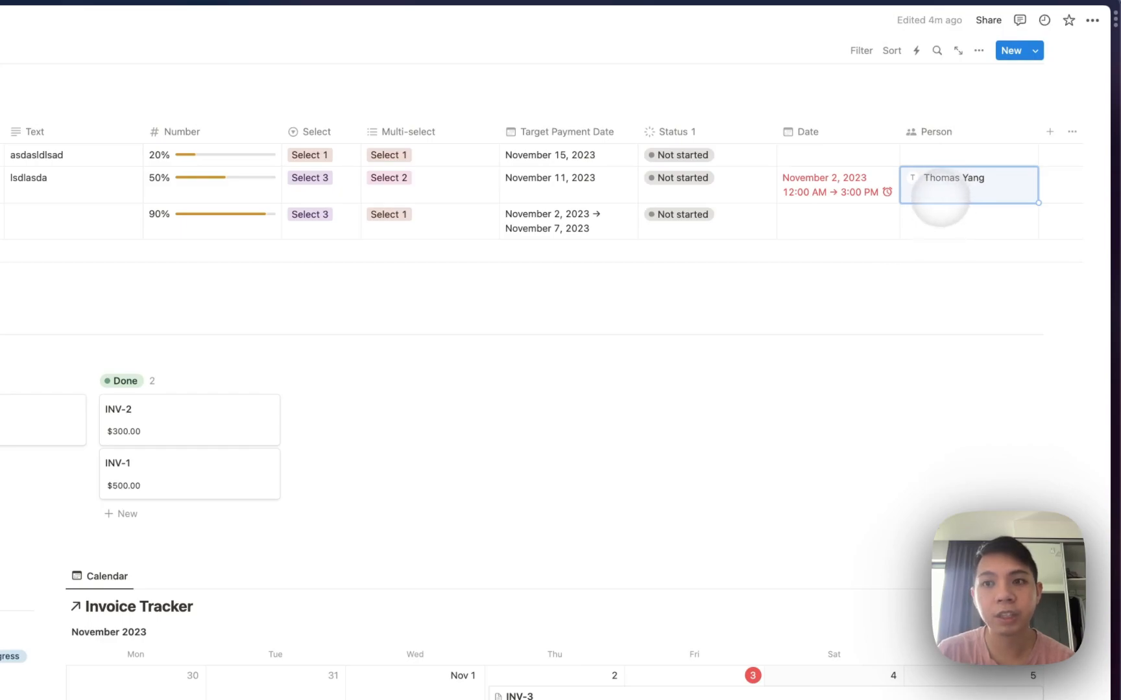
Assign the same member to the third invoice and a different member to the first.
left_click(939, 212)
left_click(945, 259)
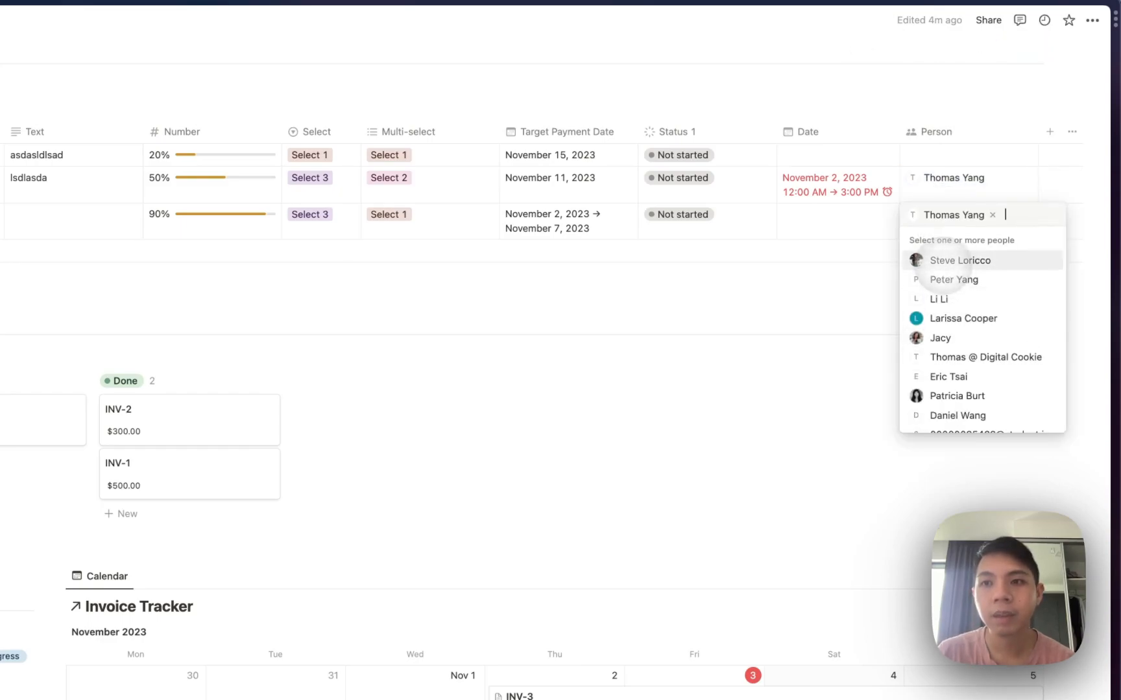
key("Escape")
left_click(939, 155)
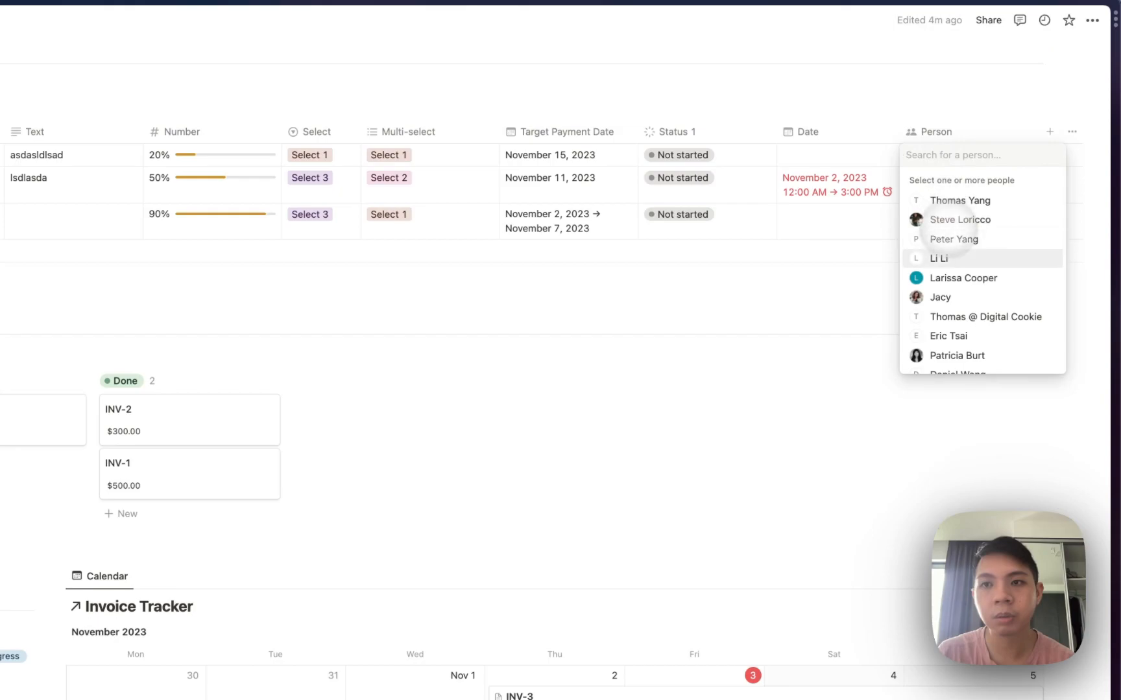
left_click(946, 259)
key("Escape")
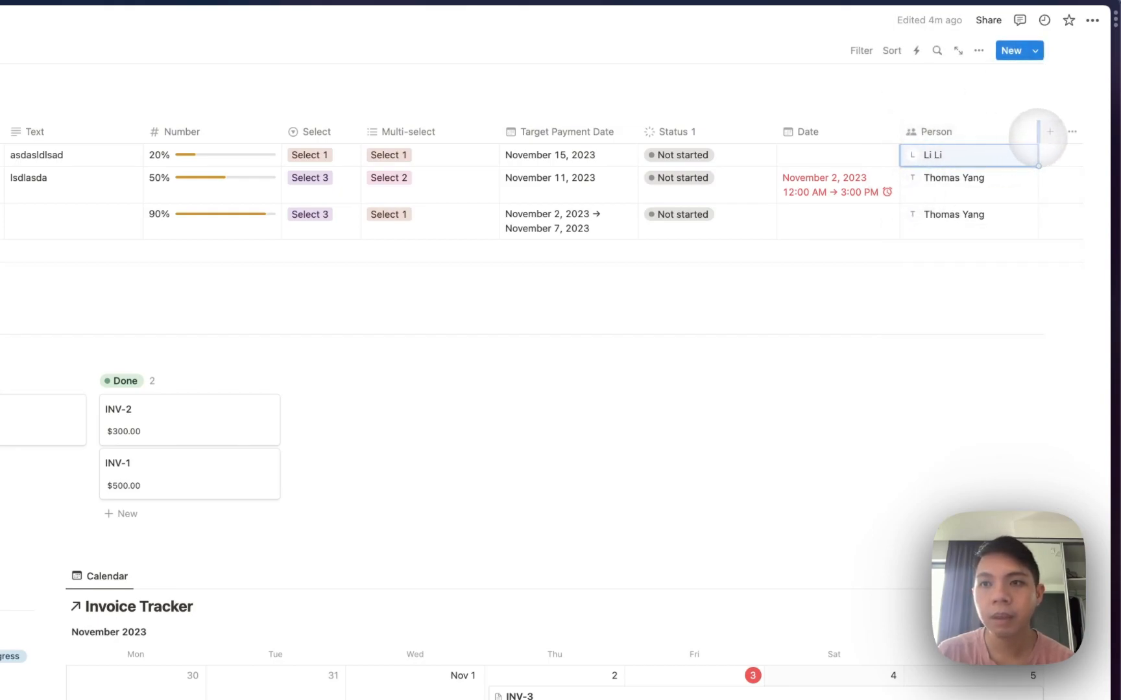
left_click(1048, 132)
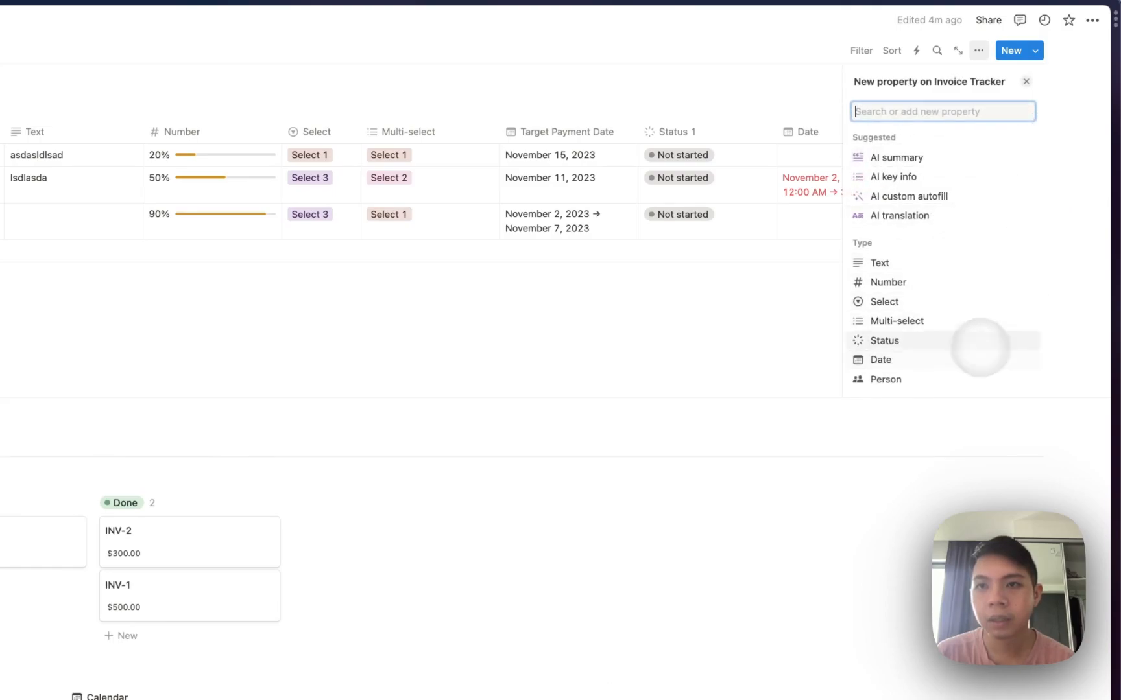
left_click(790, 157)
left_click(868, 120)
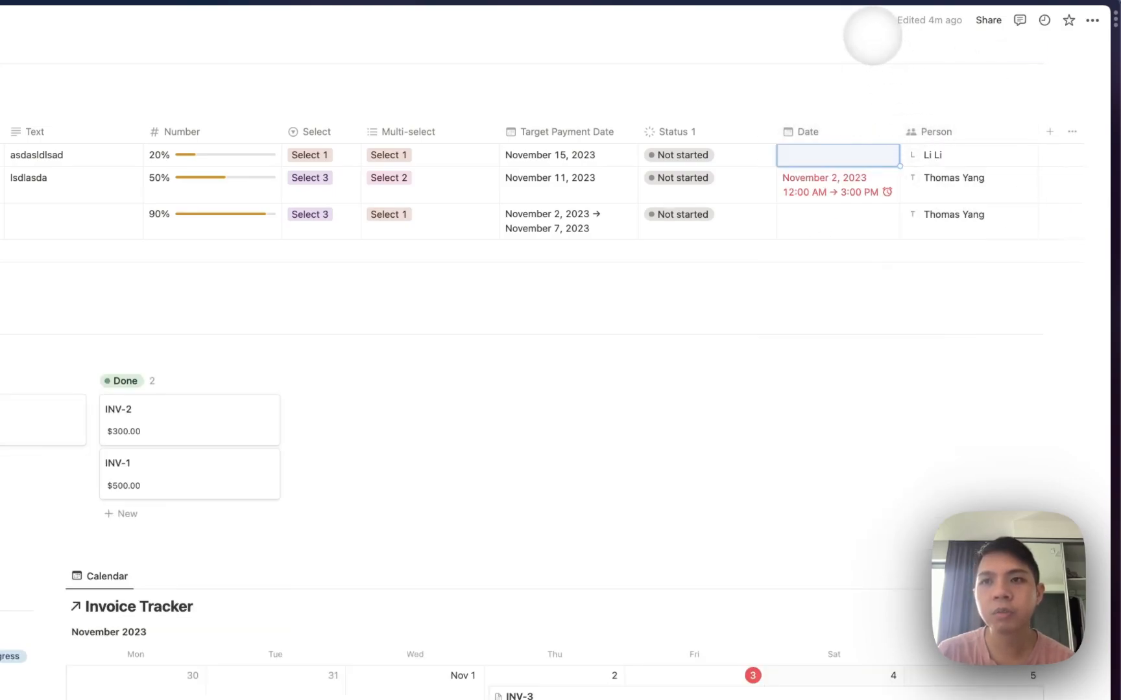
Add a Person filter set to Me, leaving only INV-2 and INV-3 listed.
left_click(861, 46)
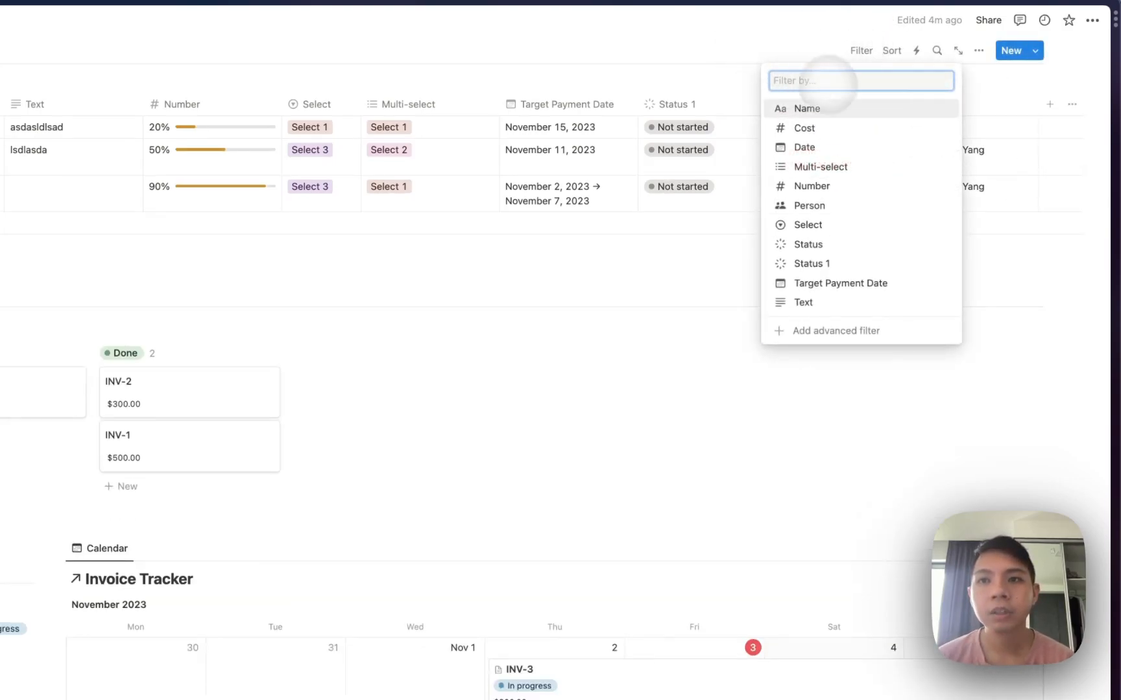
left_click(836, 208)
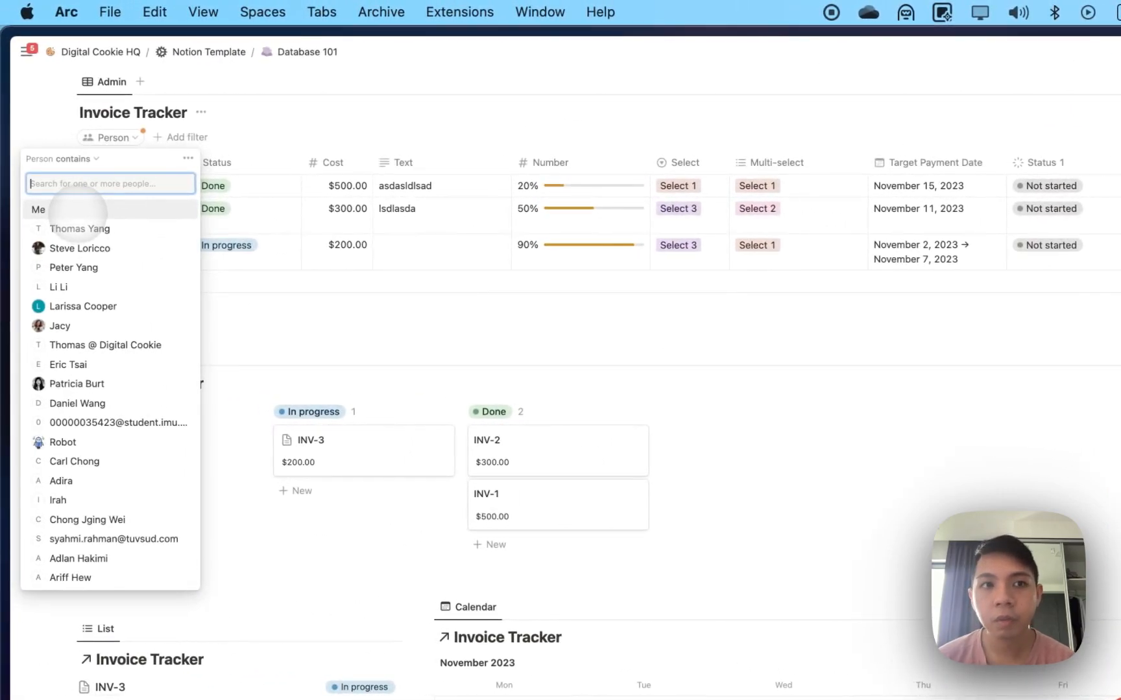
left_click(70, 211)
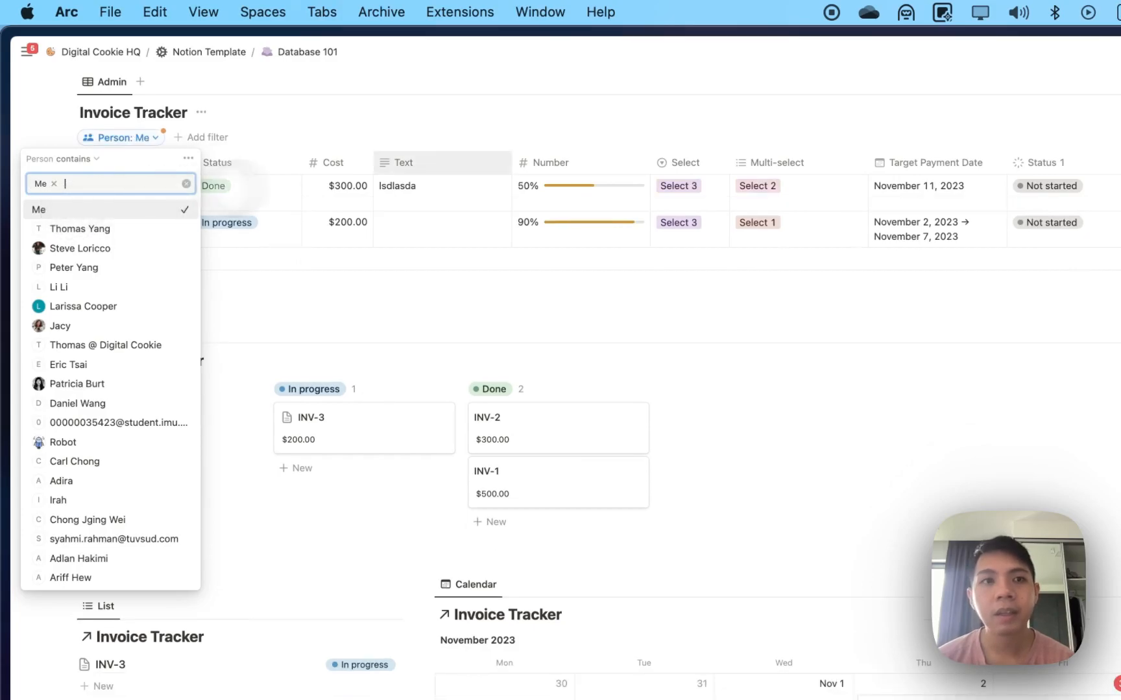
left_click(430, 138)
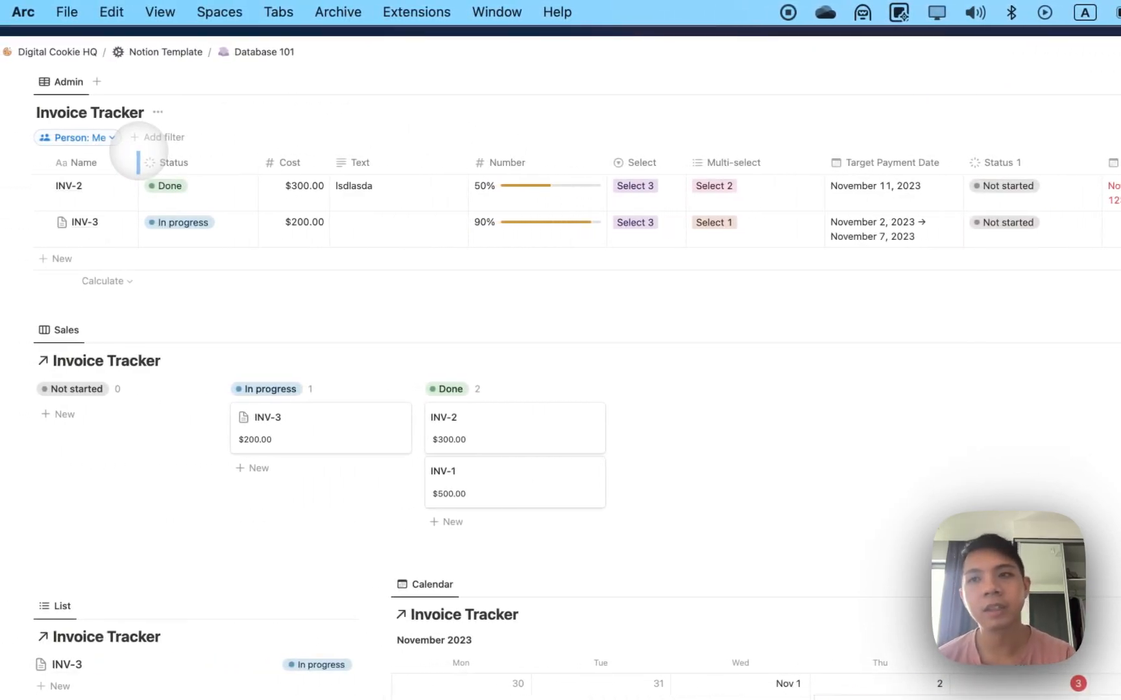
scroll(570, 187, "up", 3)
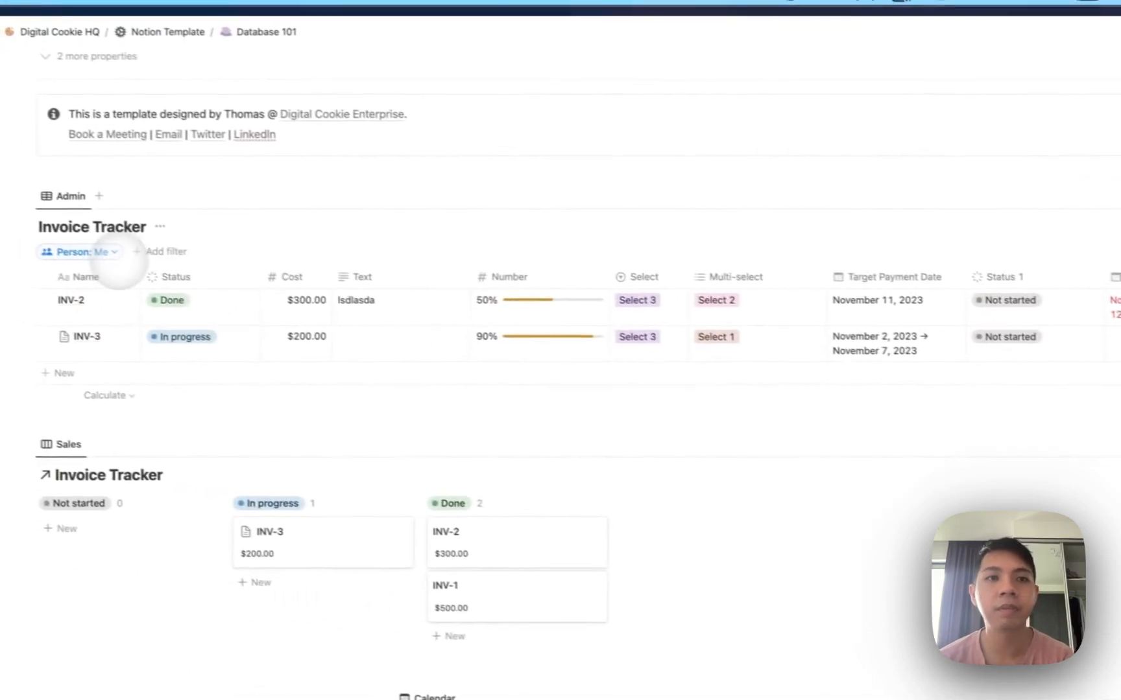
left_click(135, 261)
left_click(340, 251)
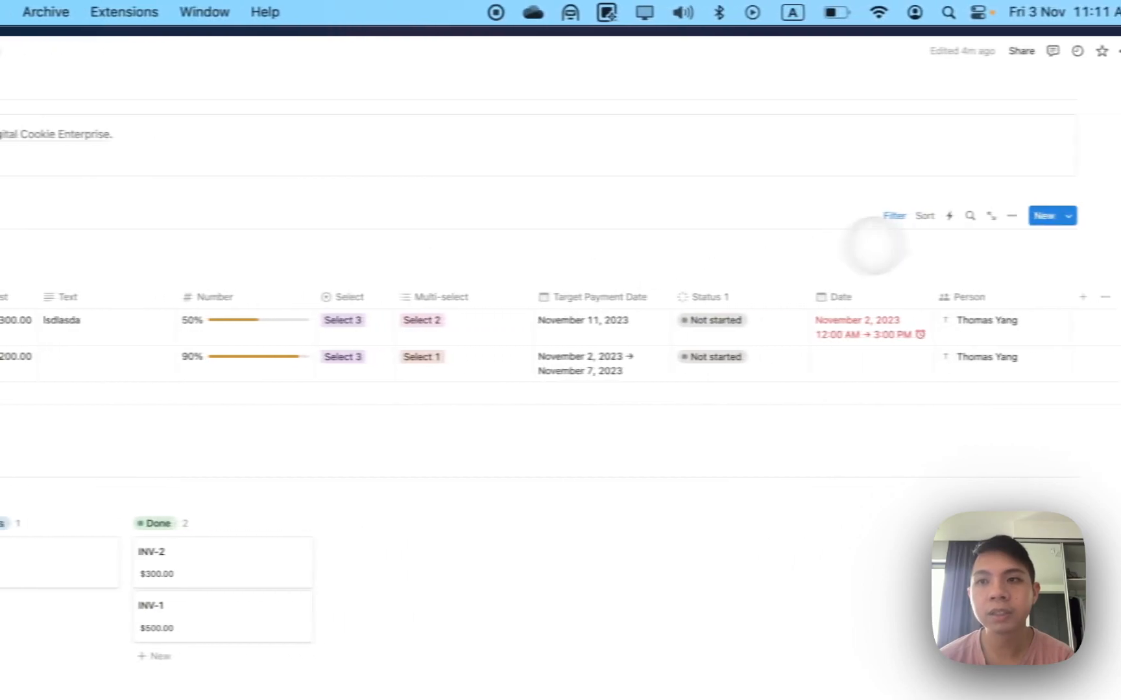
Lock the Database 101 page from the page menu.
left_click(1092, 52)
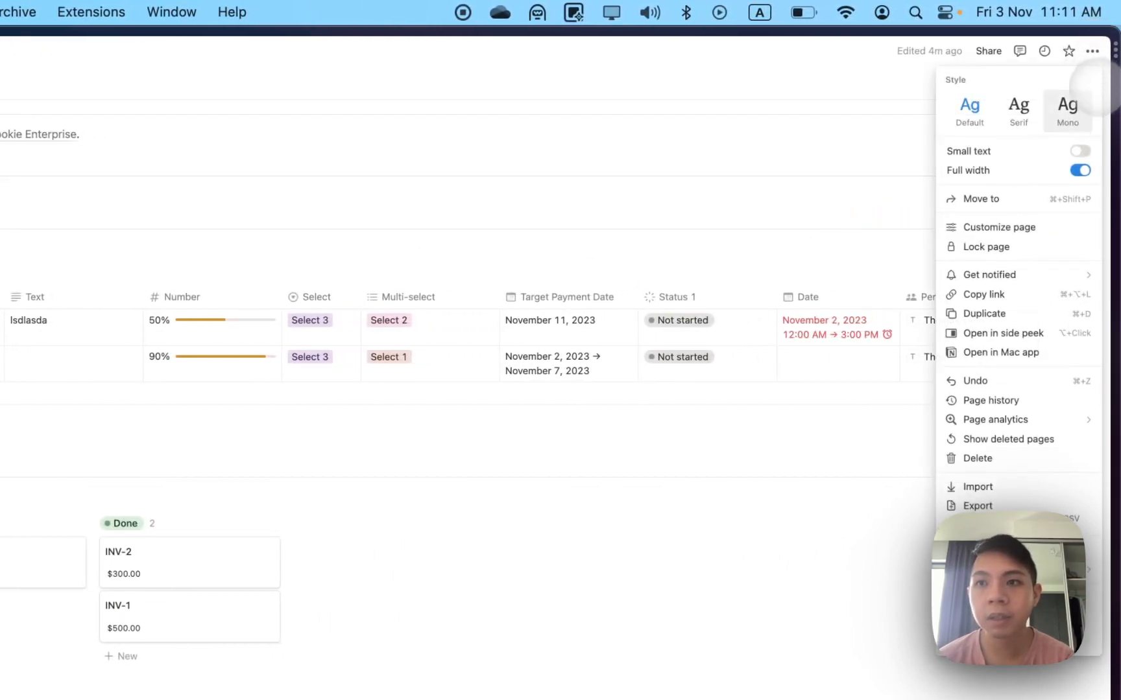
mouse_move(1047, 266)
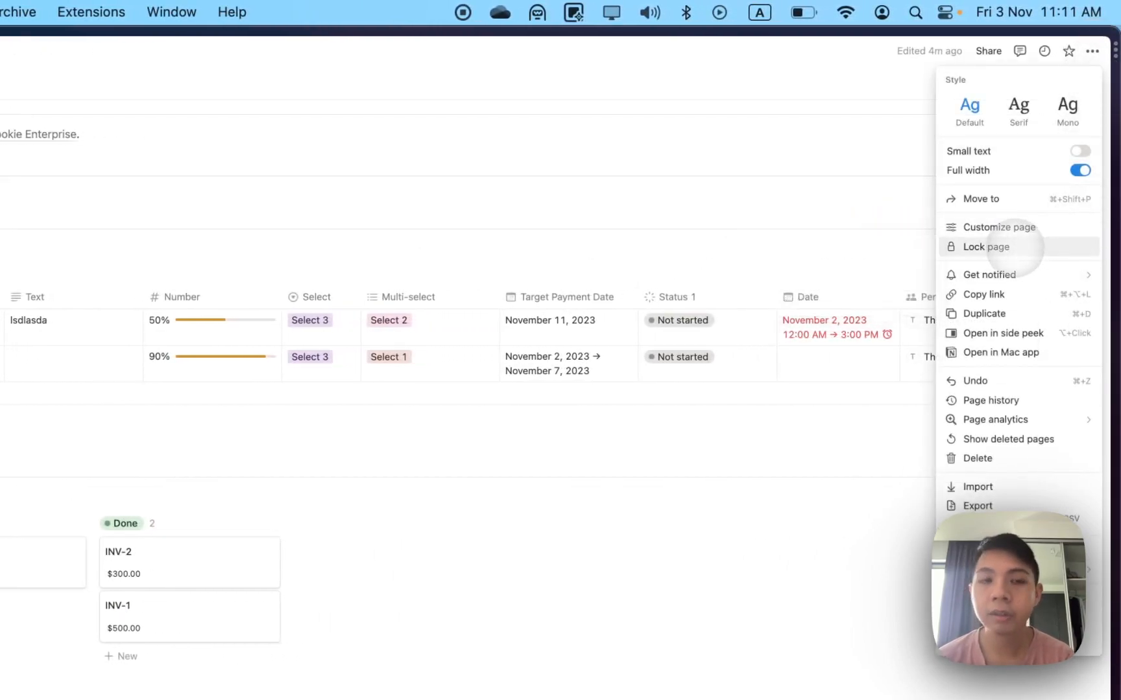
left_click(1011, 247)
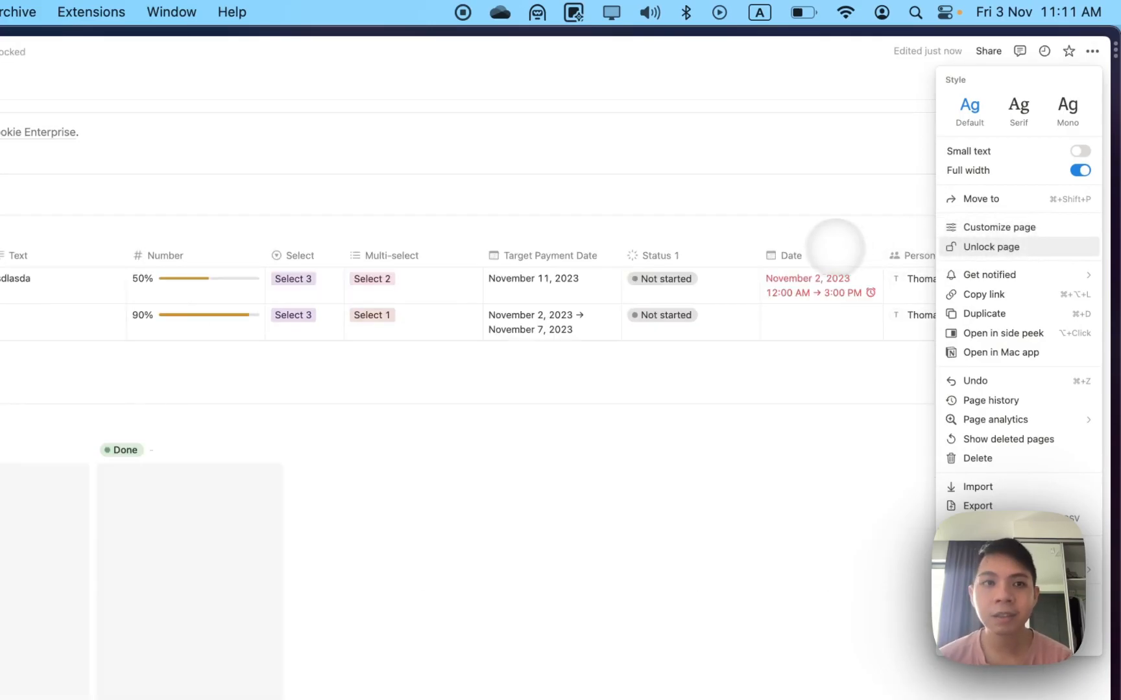
left_click(549, 183)
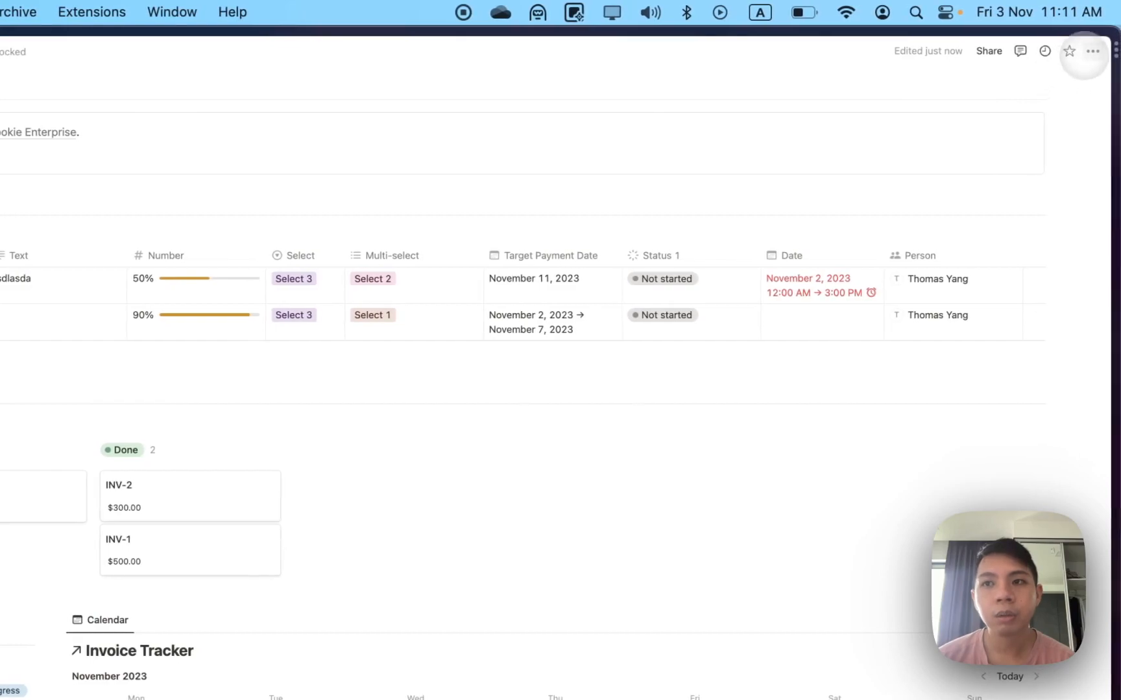
Unlock the page again and bring up the Person: Me filter settings.
left_click(1097, 51)
left_click(1018, 246)
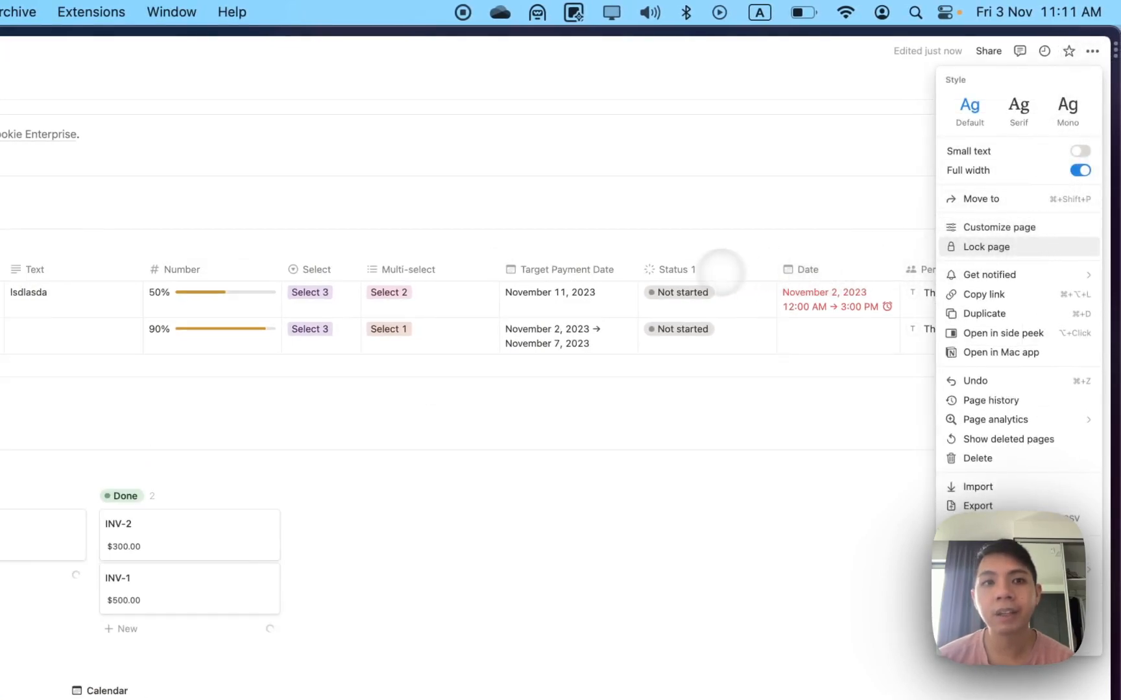
left_click(727, 271)
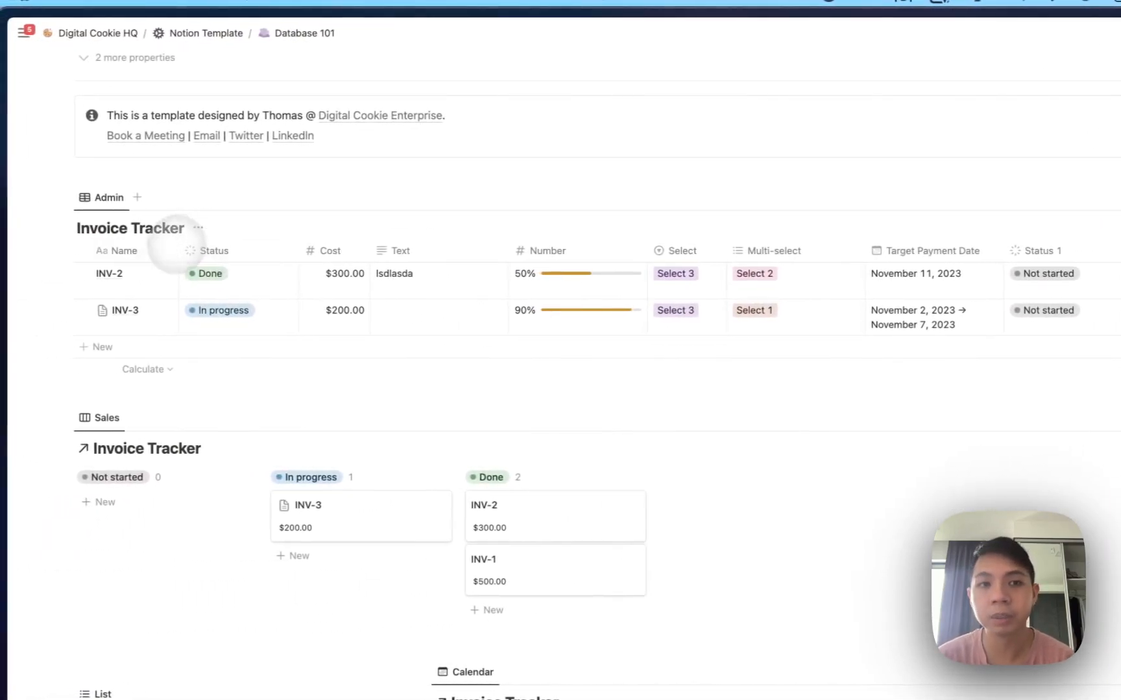
left_click(920, 222)
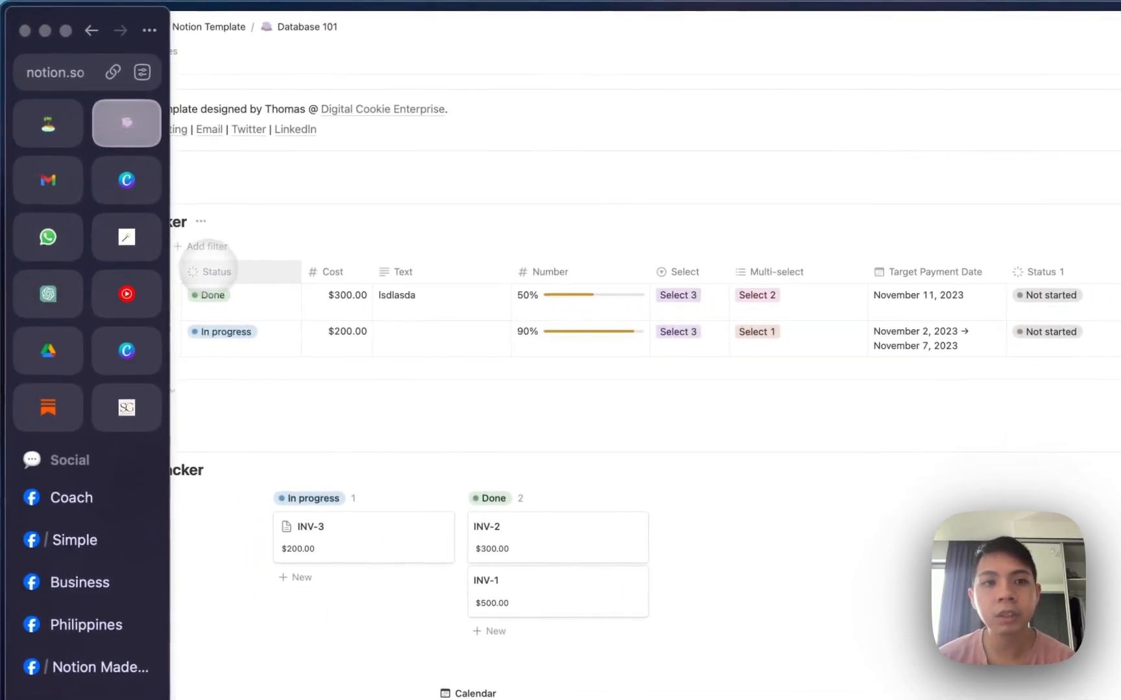
left_click(120, 247)
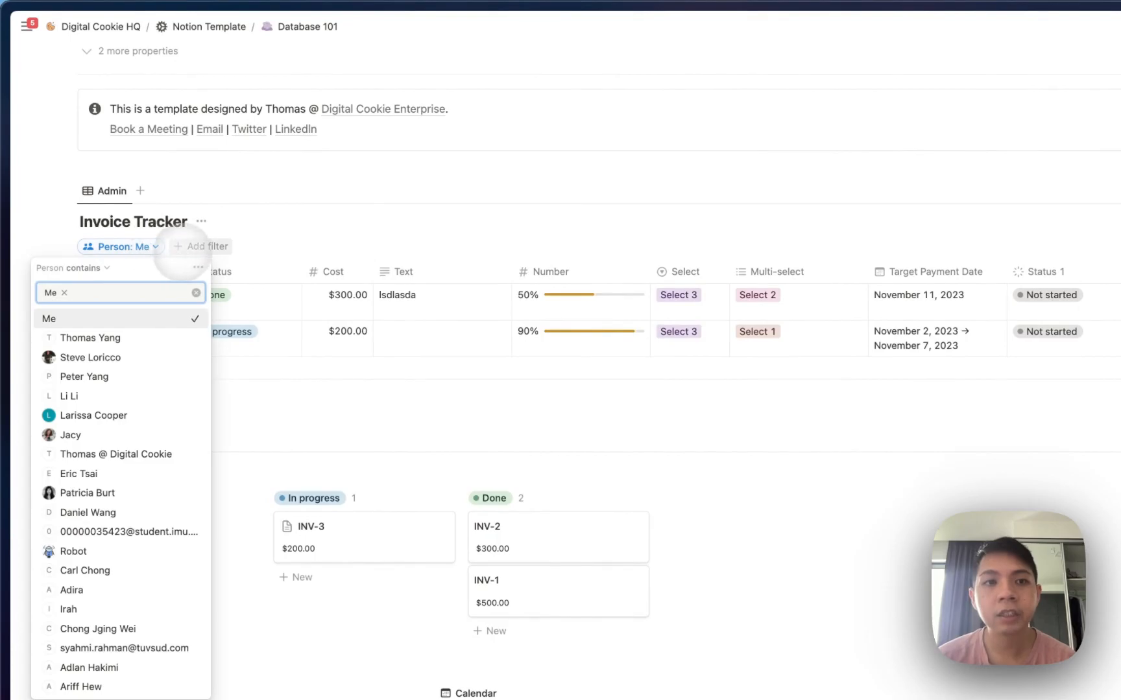
Delete the Person: Me filter and collapse the empty filter row, showing INV-1 to INV-3.
left_click(263, 273)
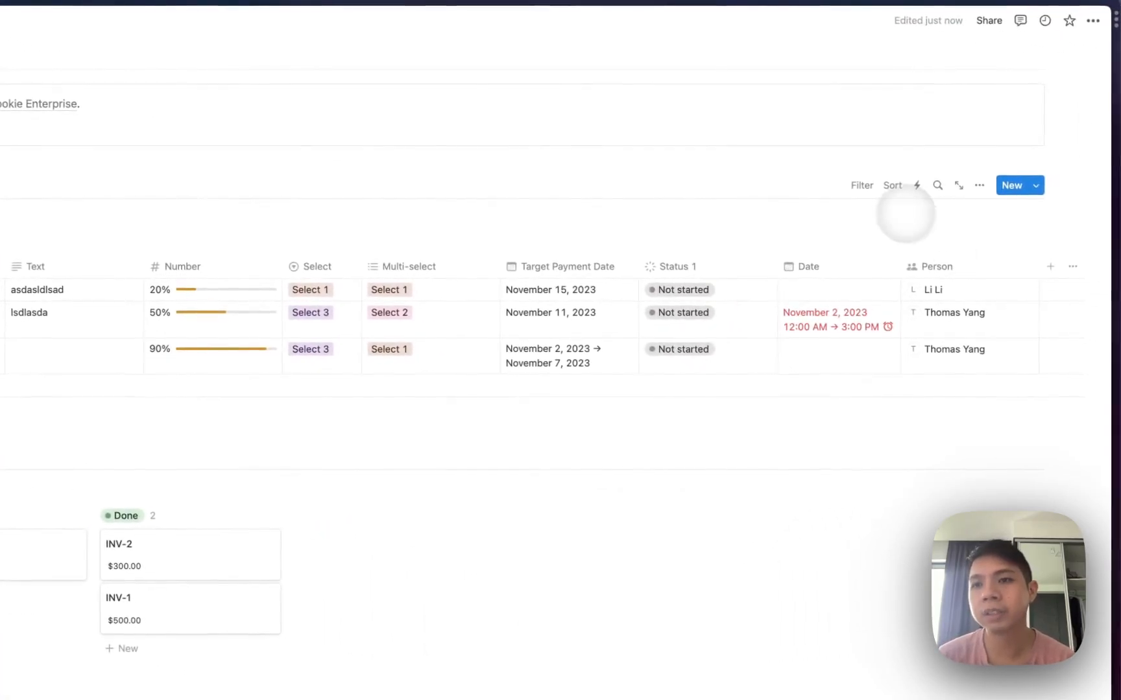
left_click(854, 192)
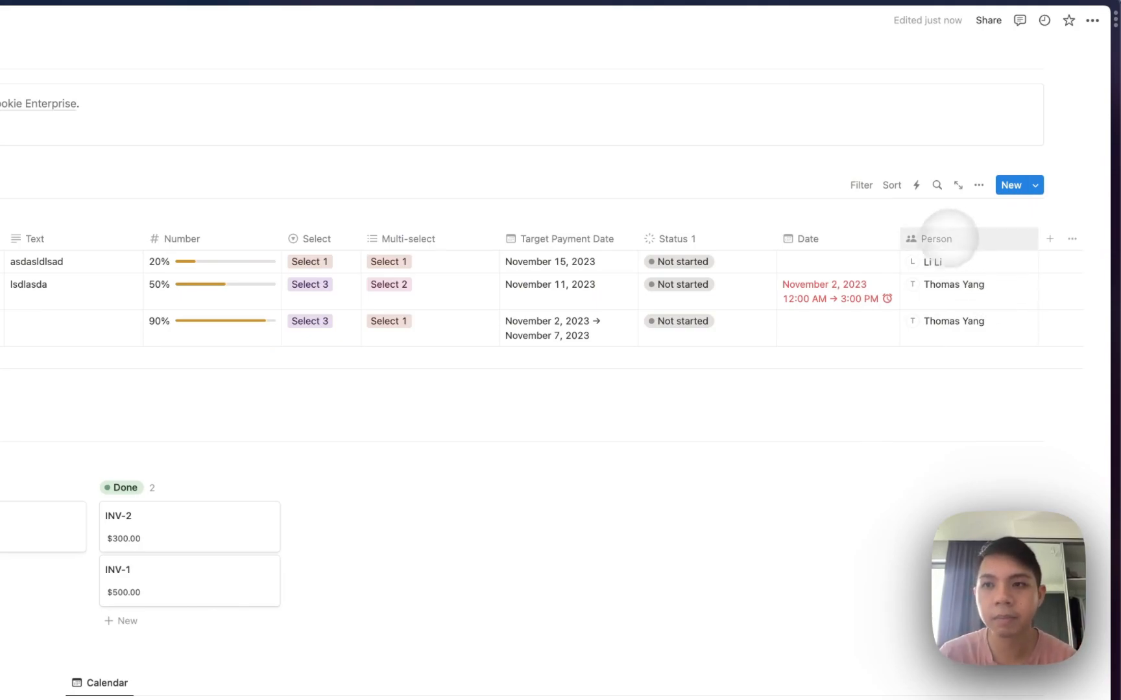
Create a Files & media property column, leaving every invoice without an attachment.
left_click(1048, 239)
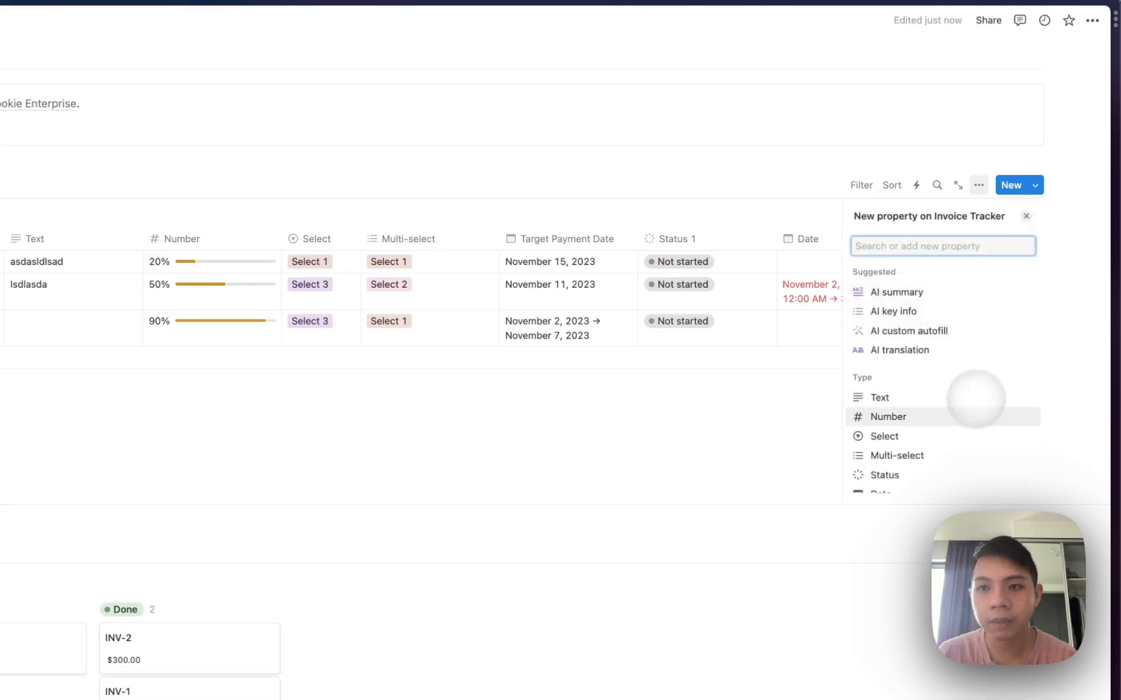
scroll(970, 399, "down", 4)
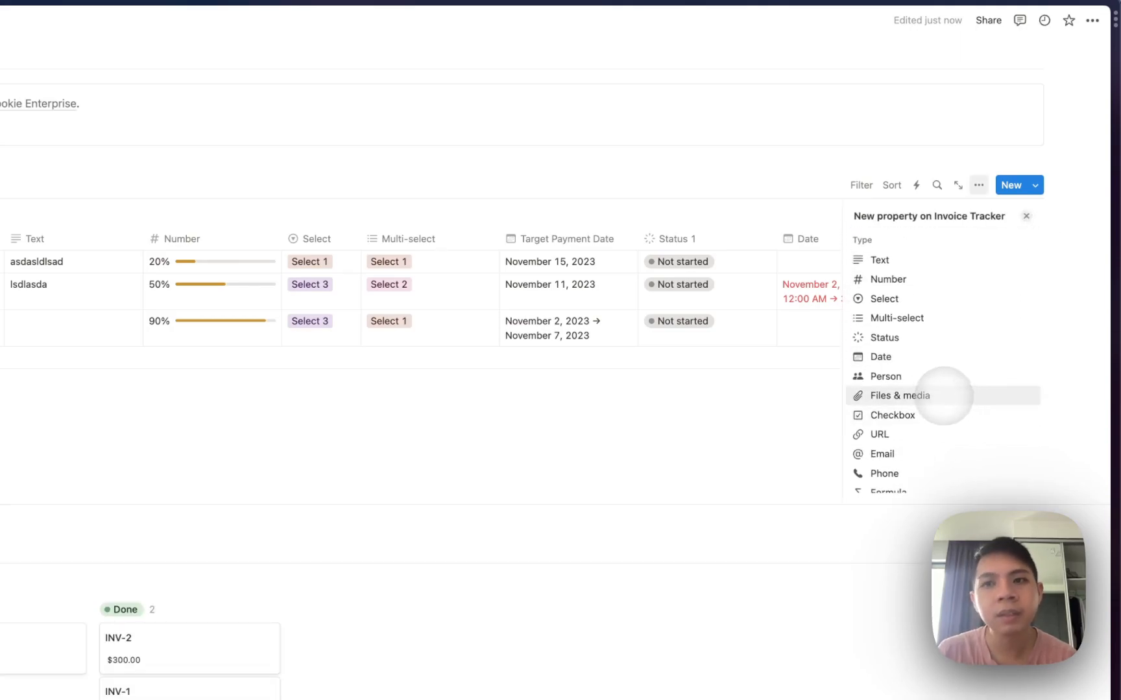
left_click(944, 395)
left_click(773, 218)
left_click(872, 263)
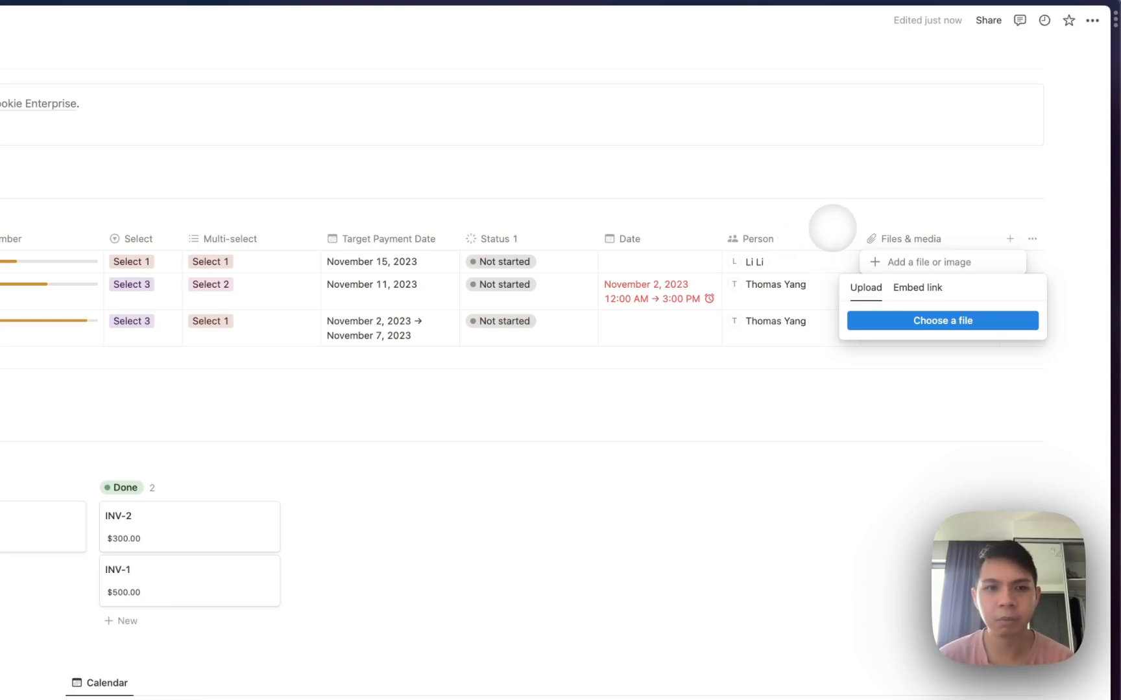
left_click(834, 227)
left_click(939, 228)
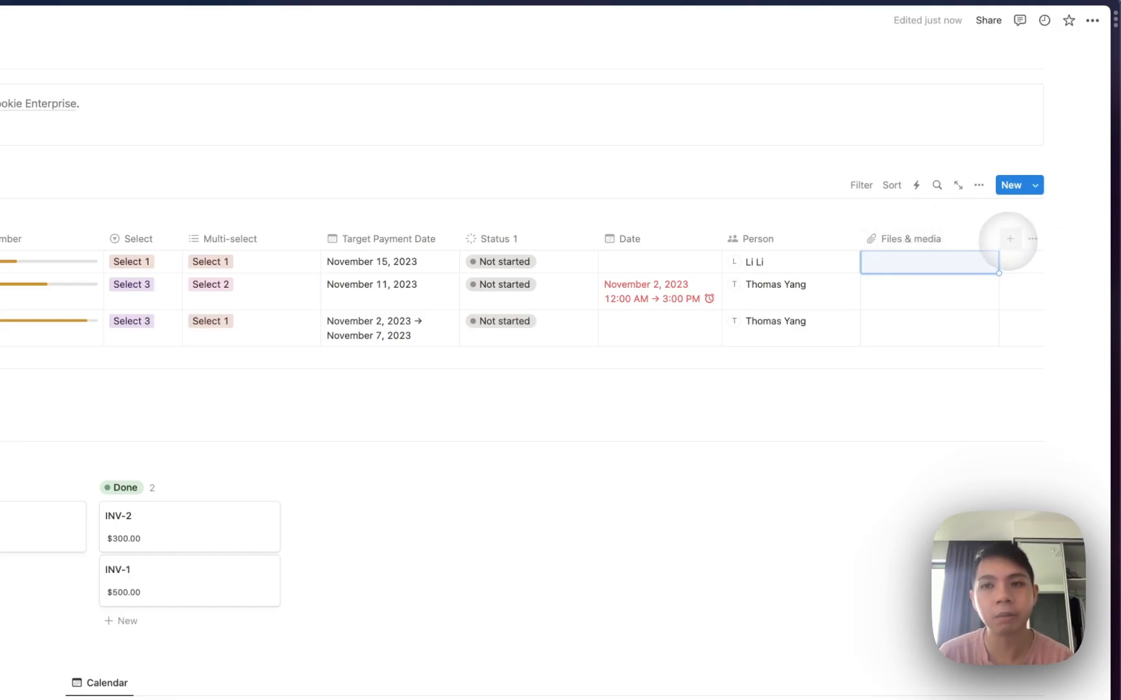
Add a Checkbox property and tick the boxes for all three invoices.
left_click(1009, 240)
scroll(913, 386, "down", 2)
scroll(911, 386, "down", 5)
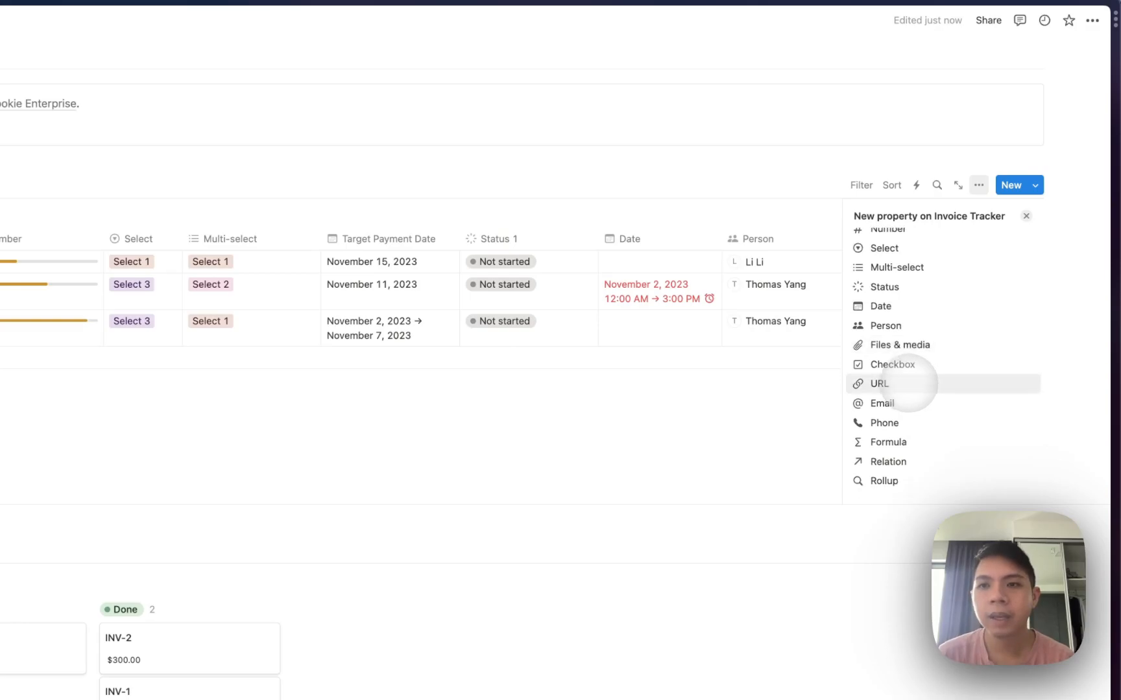
left_click(892, 364)
left_click(871, 284)
left_click(871, 261)
left_click(871, 284)
left_click(871, 321)
left_click(871, 284)
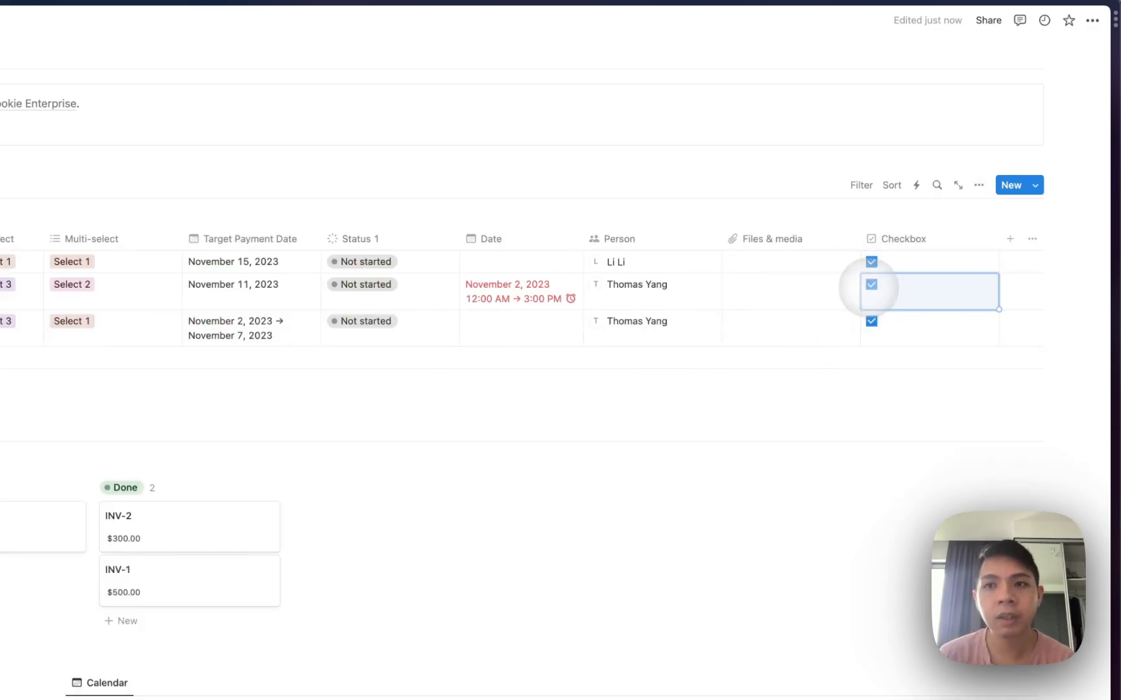
Narrow the Checkbox and Files & media columns.
left_click_drag(999, 240, 870, 216)
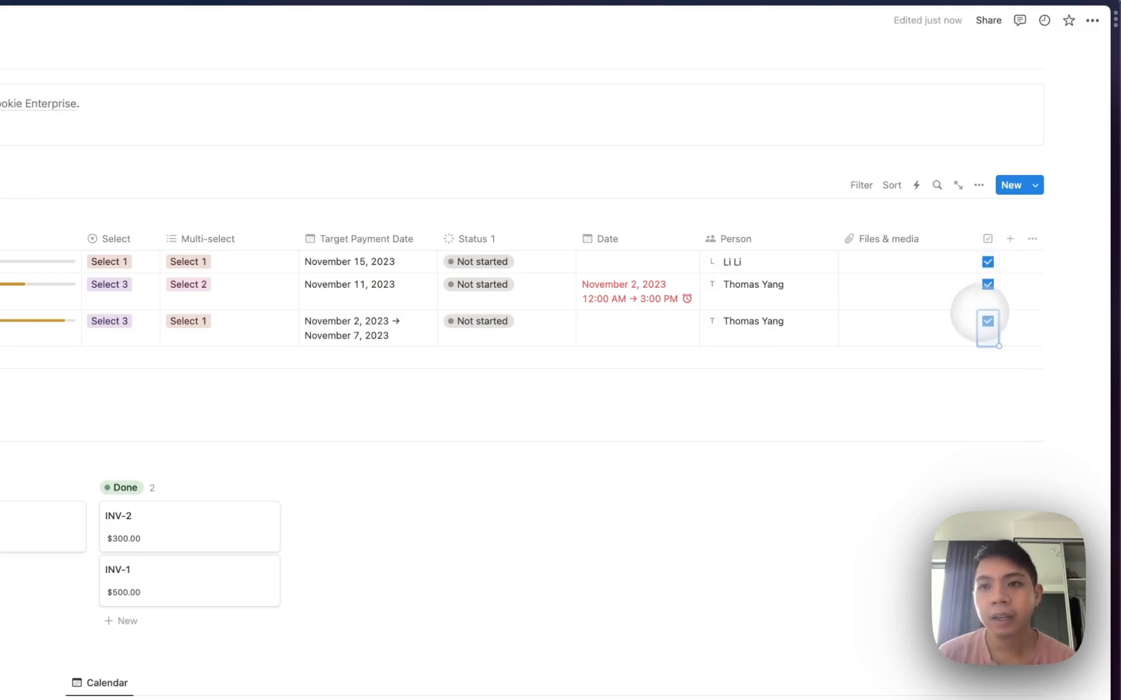
left_click(951, 239)
left_click(958, 241)
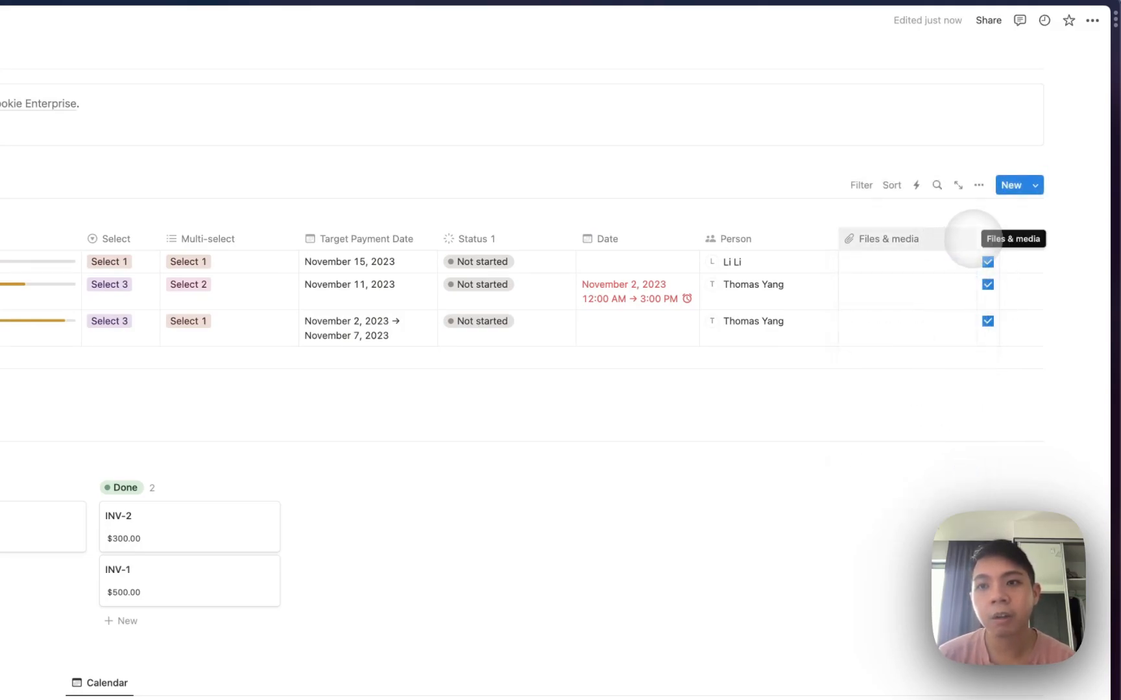
left_click_drag(976, 238, 798, 239)
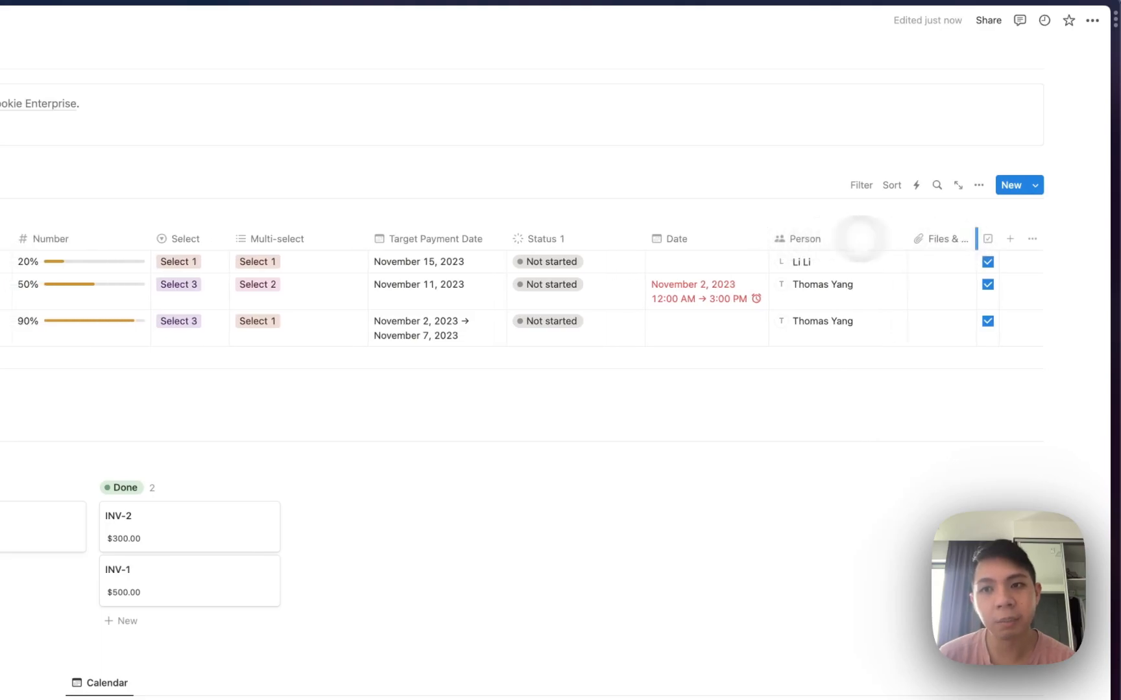
Change the Files & media property to Checkbox type and narrow its column.
left_click(928, 238)
left_click(925, 291)
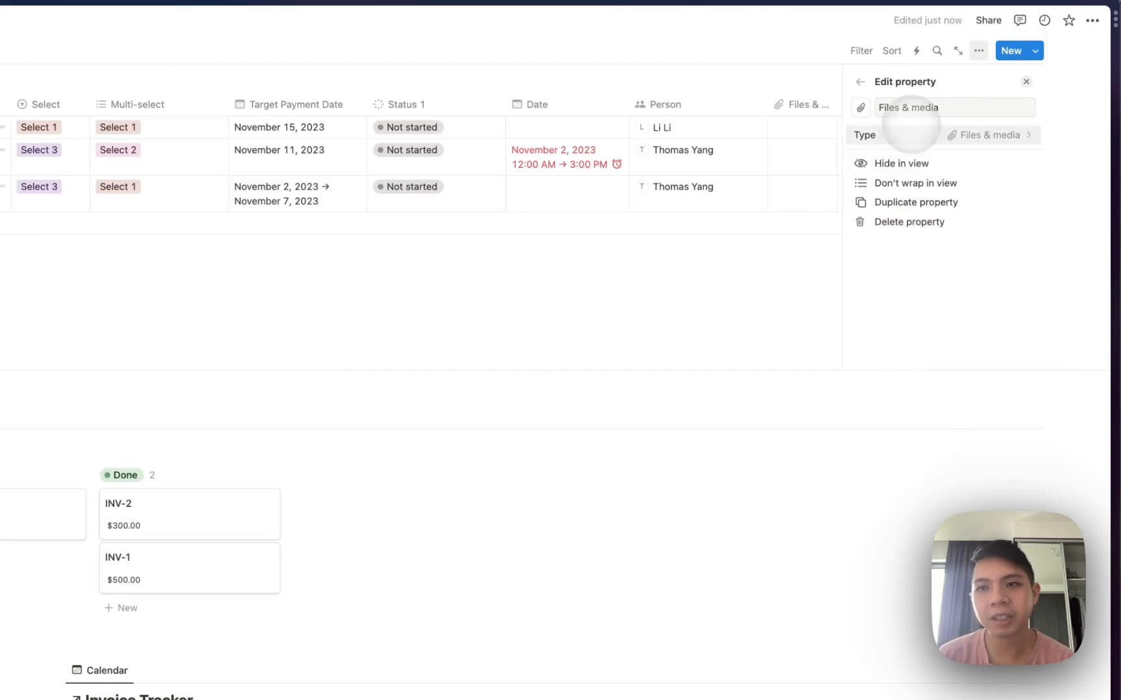
left_click(903, 135)
type("check")
left_click(884, 157)
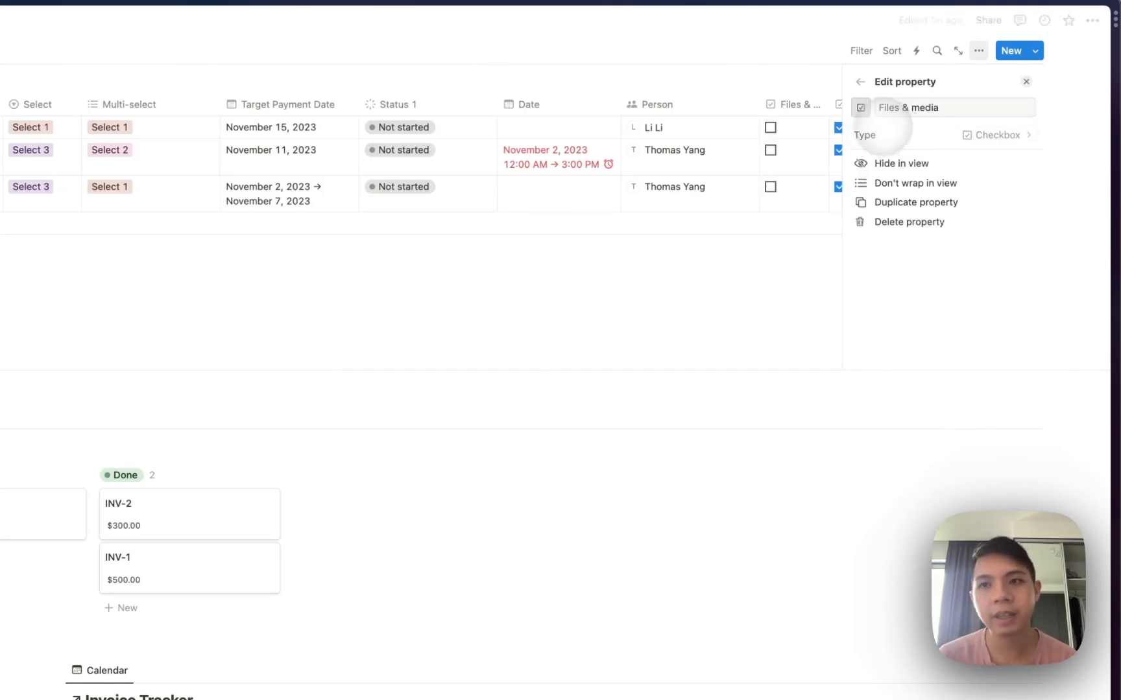
key("Escape")
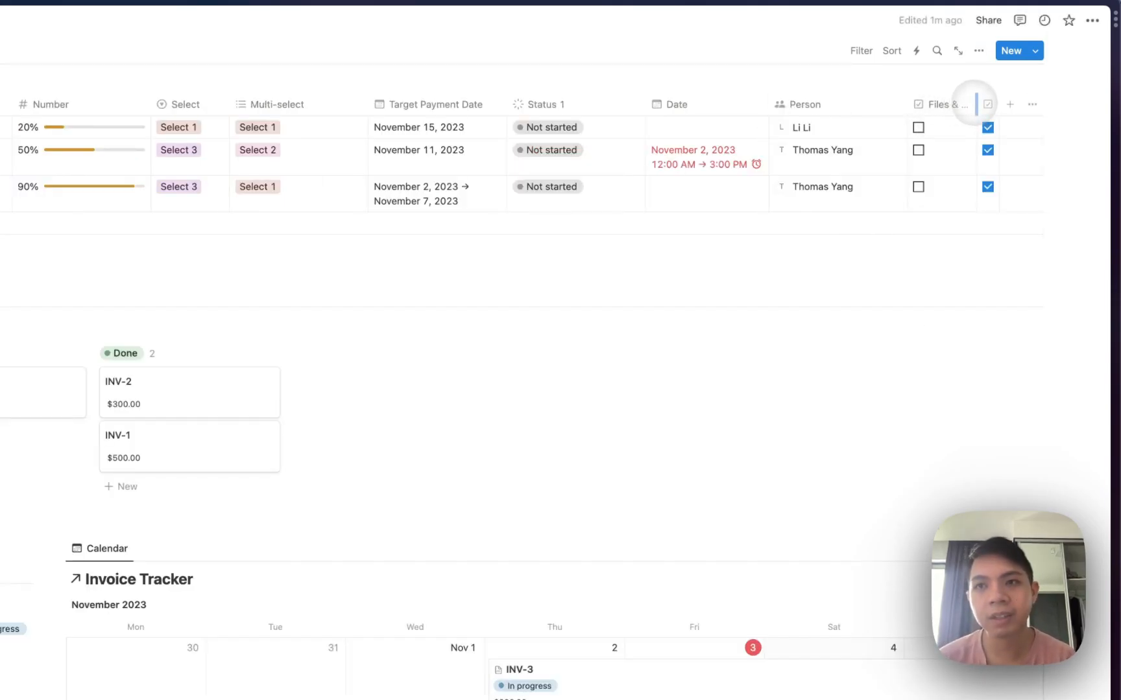
left_click_drag(974, 104, 938, 104)
Switch the property type back to Files & media and check the first row's file cell.
left_click(964, 105)
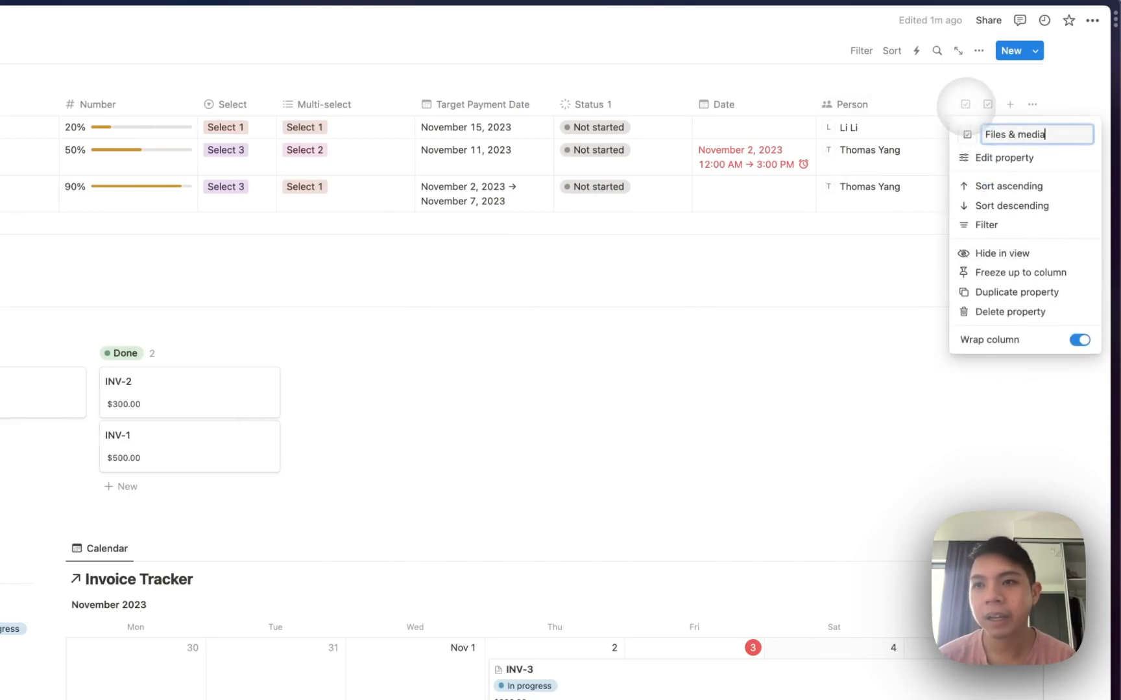
left_click(974, 156)
left_click(948, 140)
type("file")
left_click(924, 156)
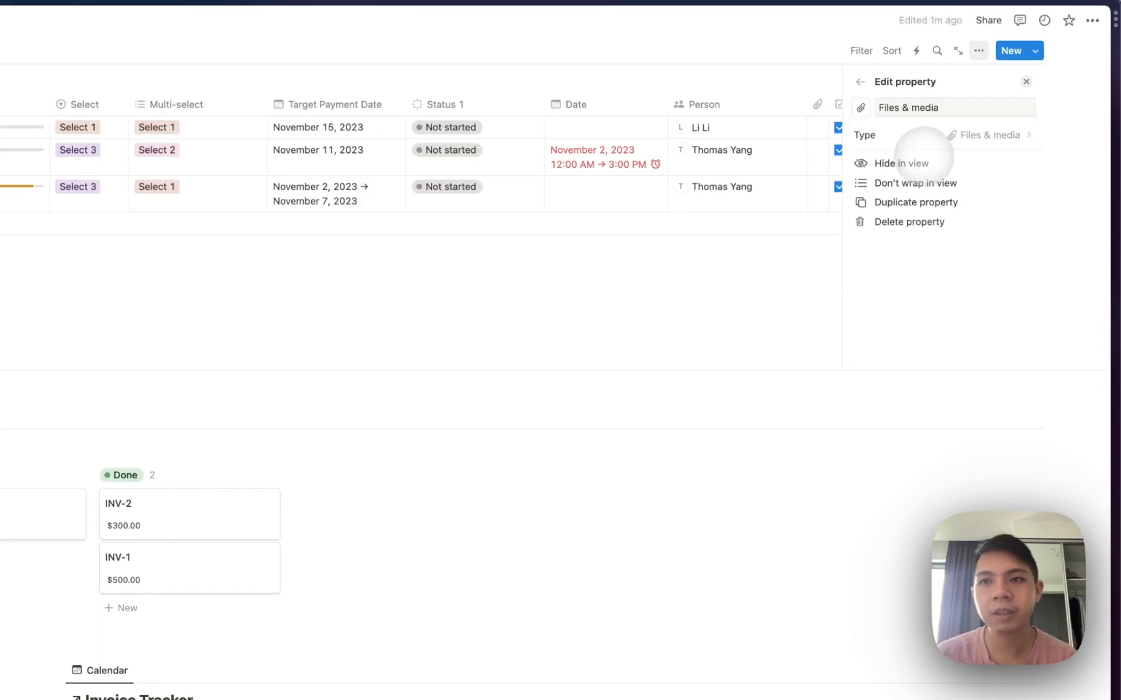
key("Escape")
left_click(965, 127)
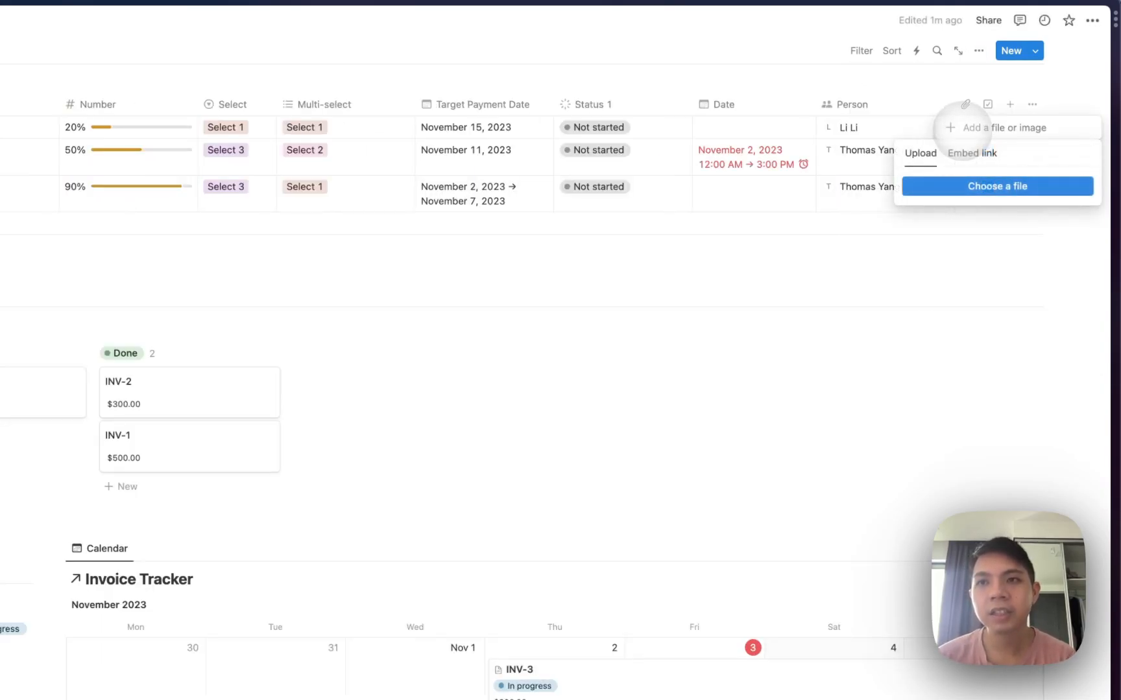
key("Escape")
key("Escape")
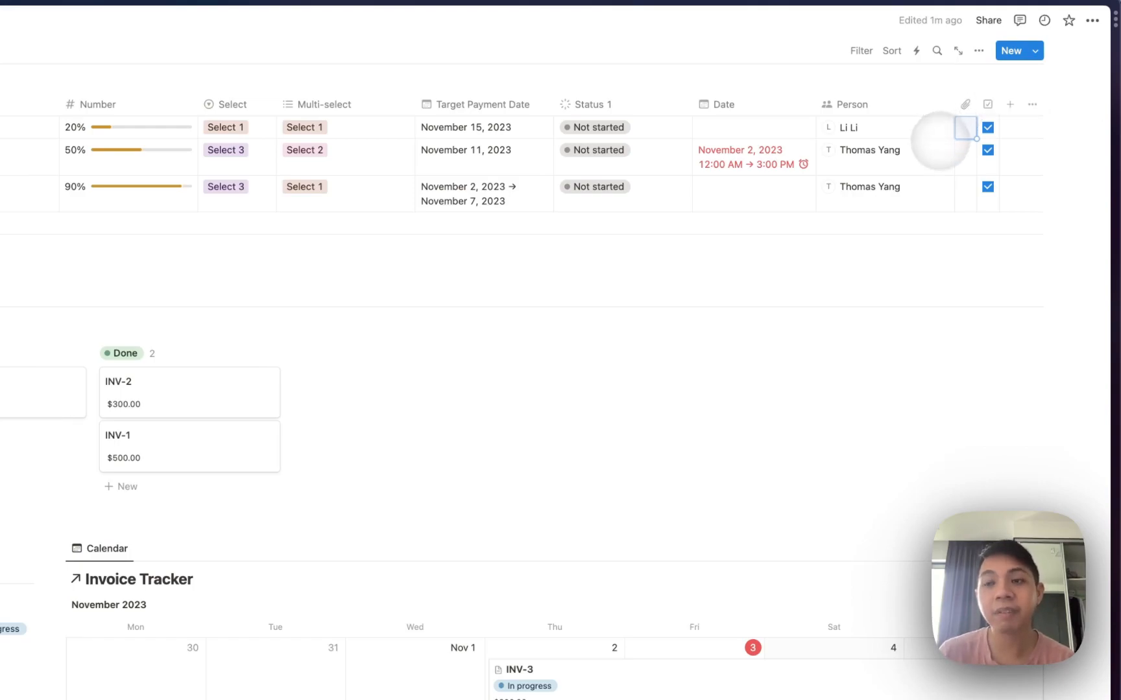
Bring up the new-property type list from the table header.
scroll(937, 146, "up", 4)
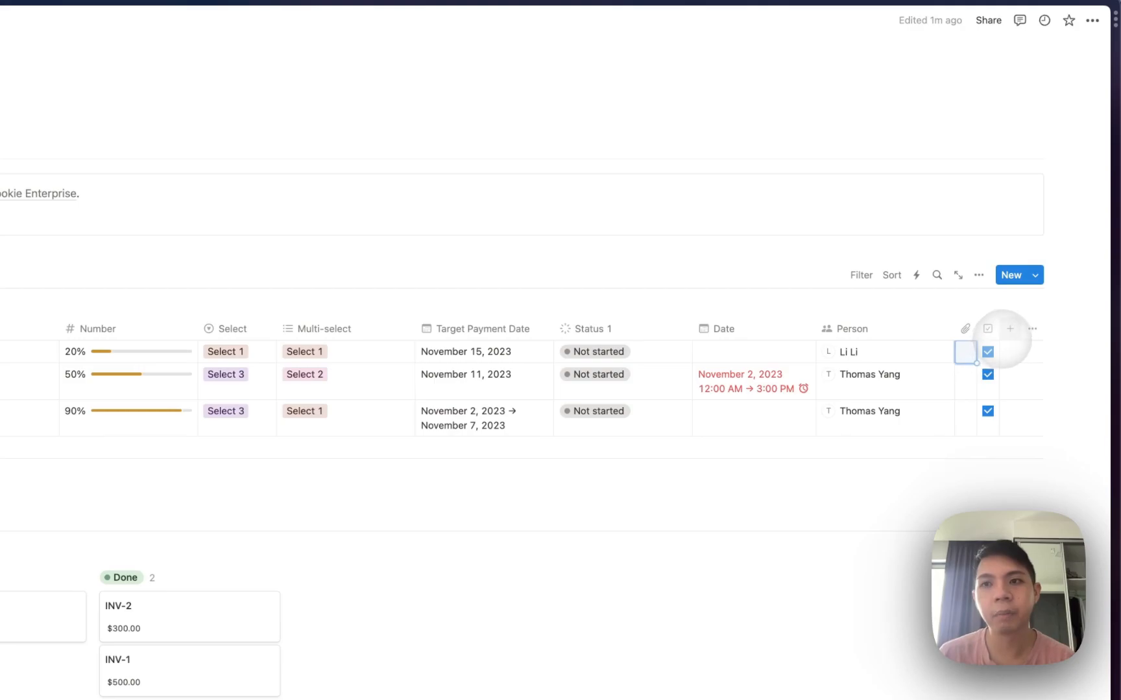
left_click(1009, 328)
scroll(951, 447, "down", 5)
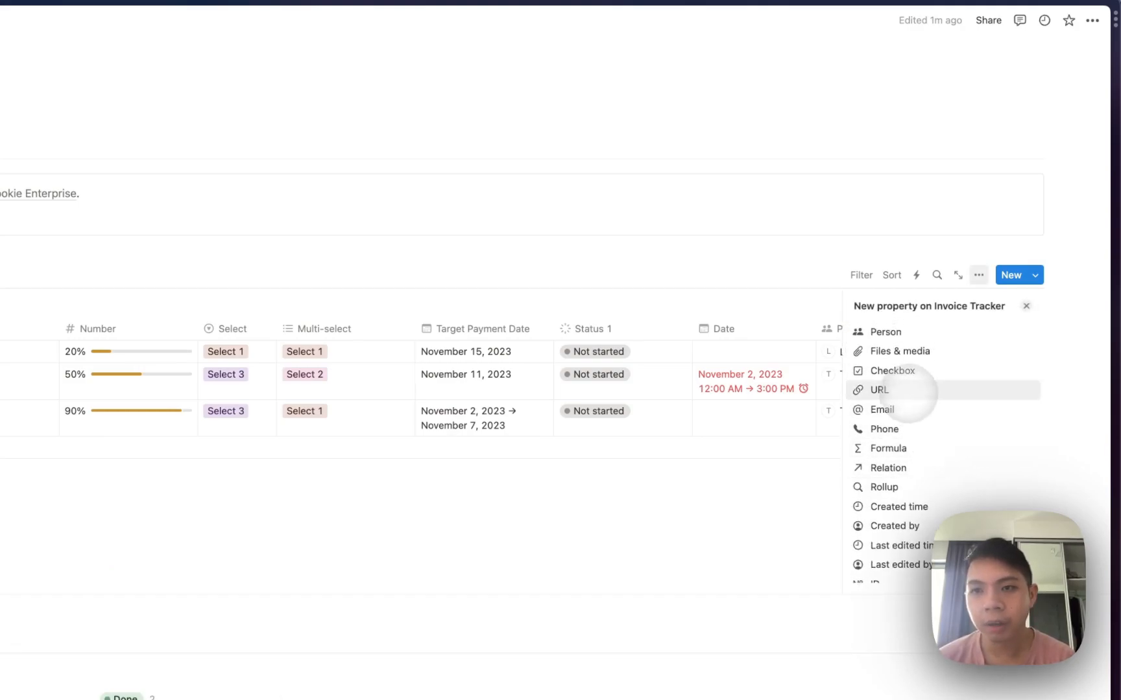
left_click(908, 391)
left_click(775, 357)
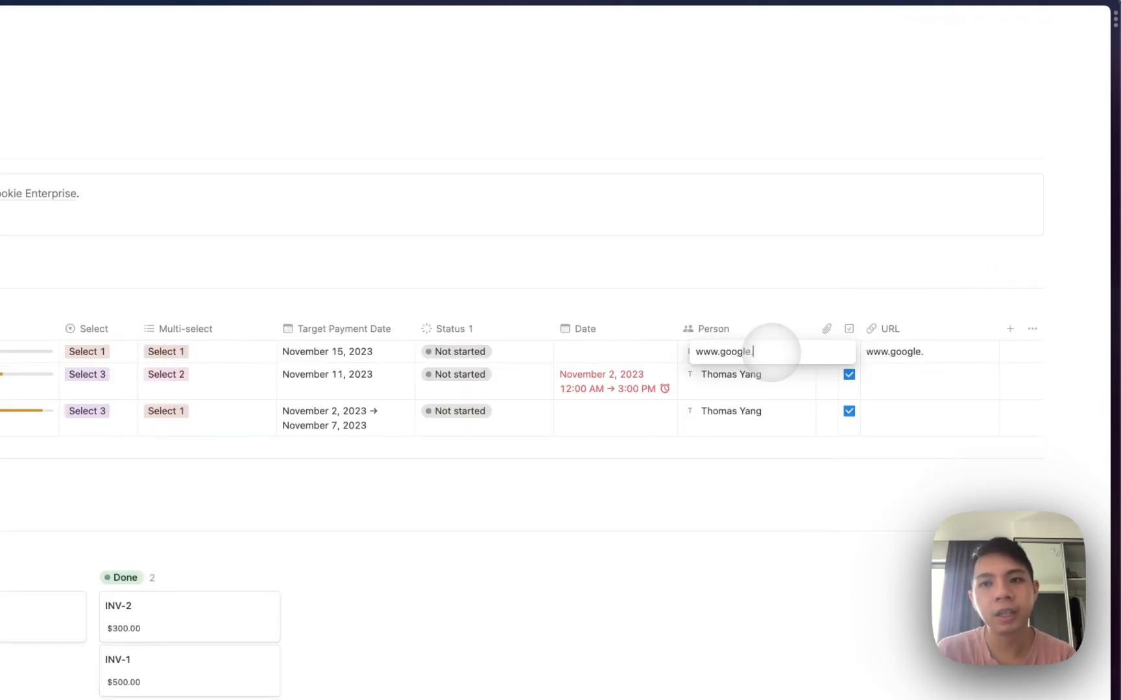
left_click(892, 351)
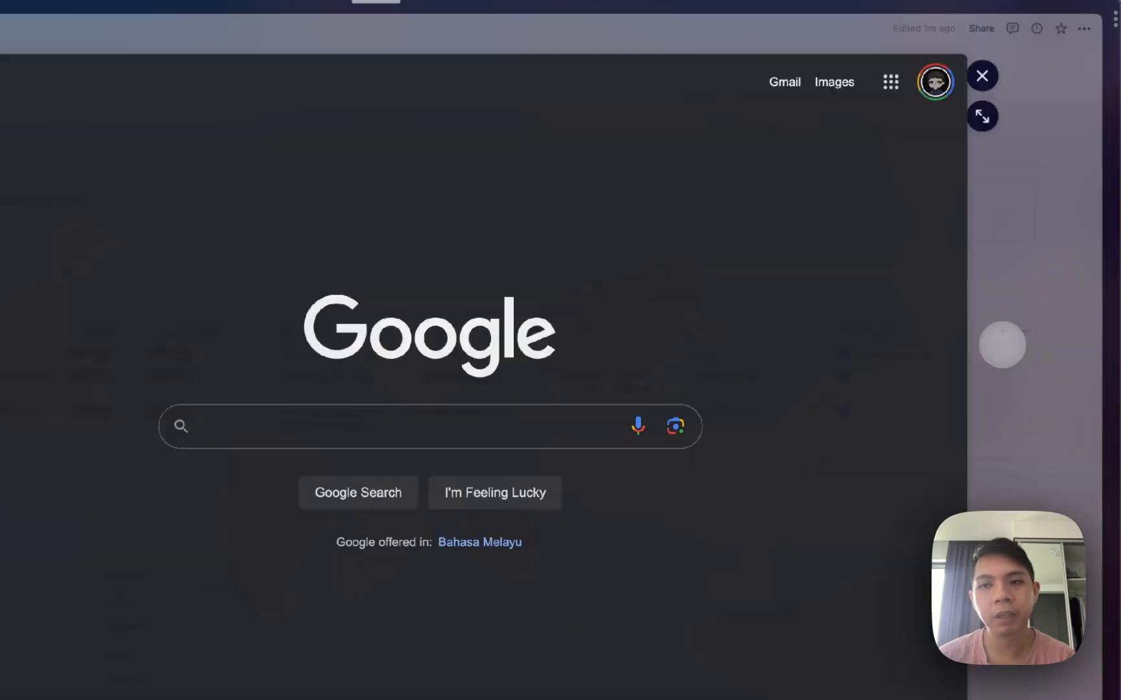
left_click(1002, 344)
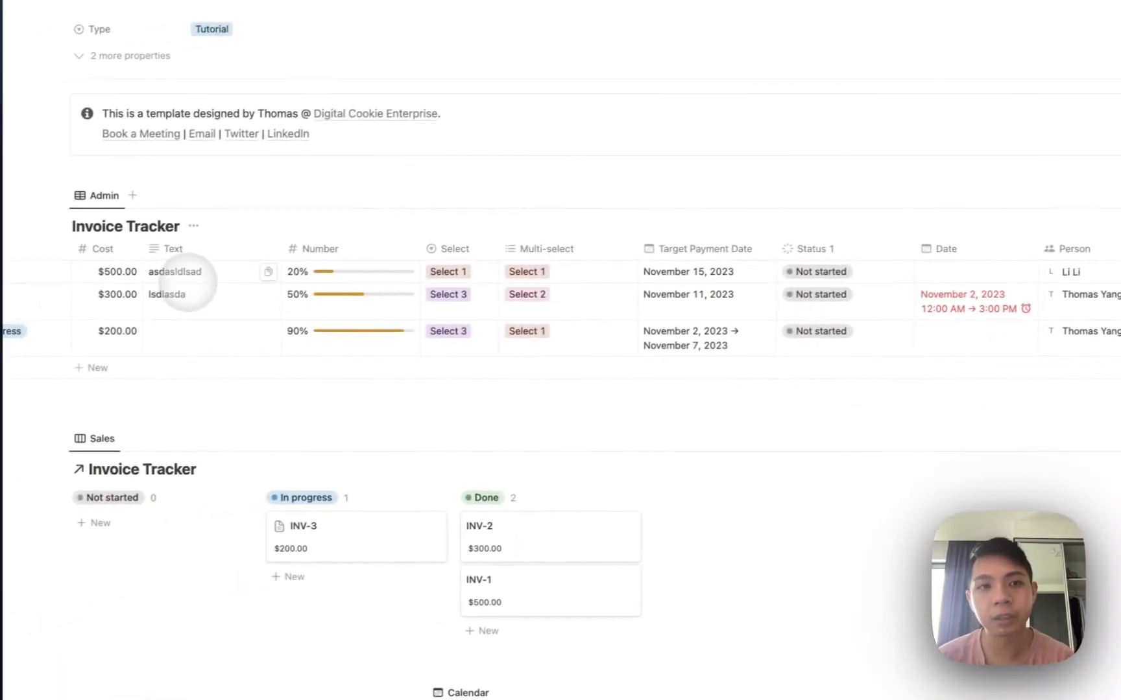
double_click(188, 273)
type("www.google.com")
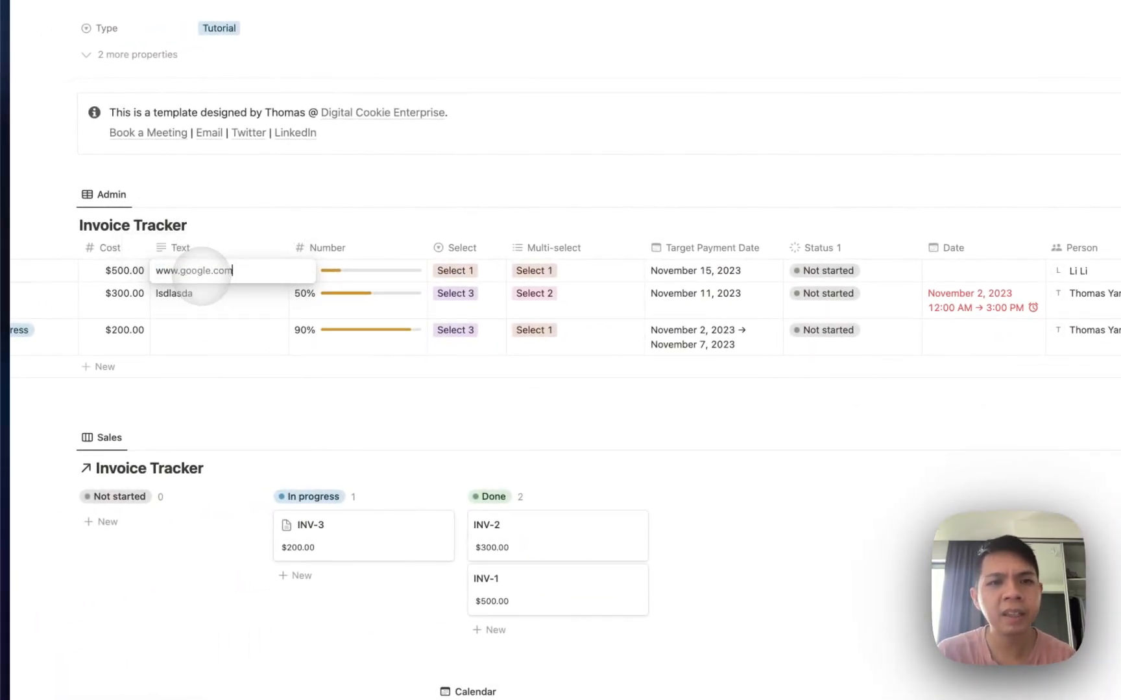
key("Return")
double_click(185, 277)
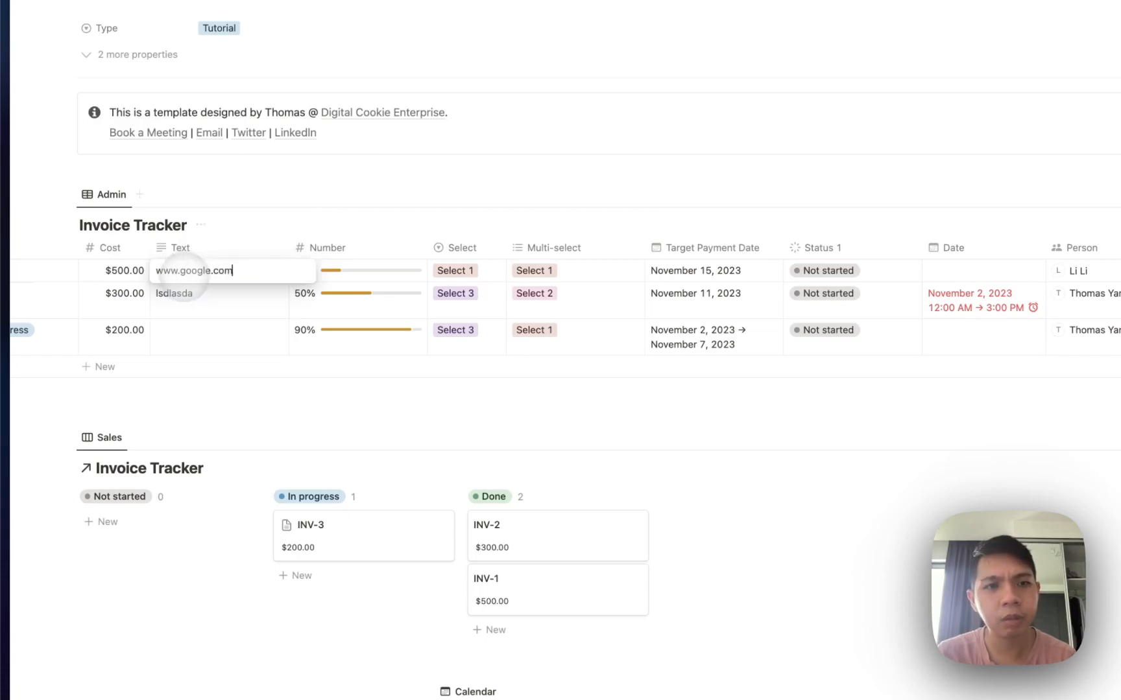
left_click(144, 244)
type("w")
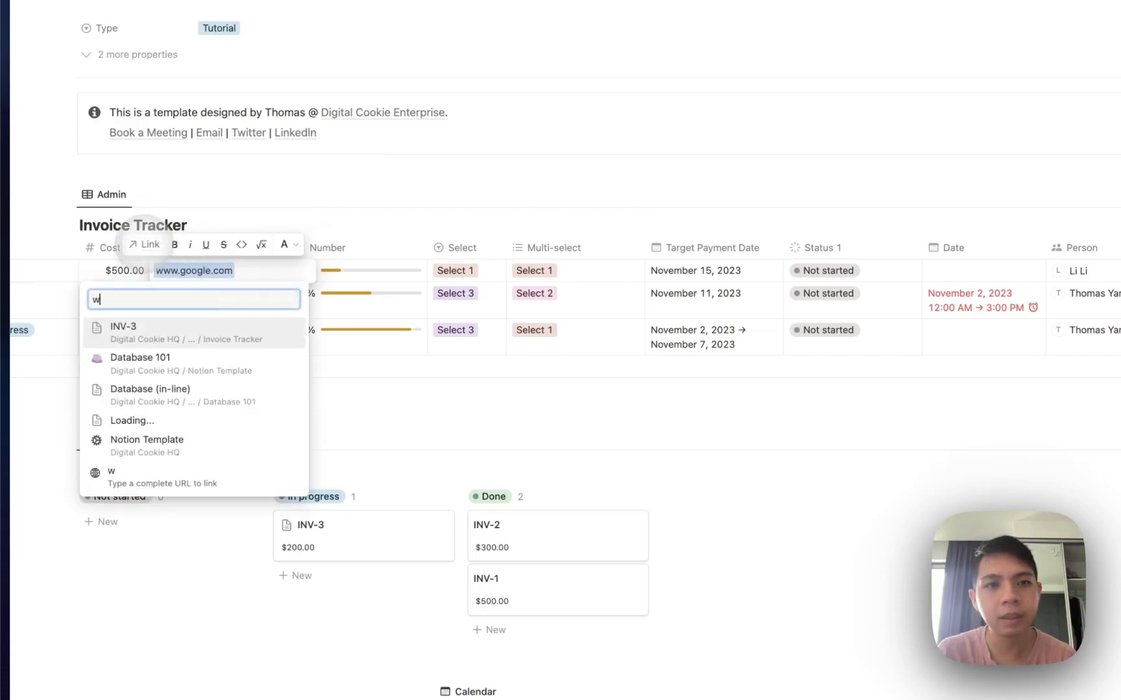
type("ww.google.com")
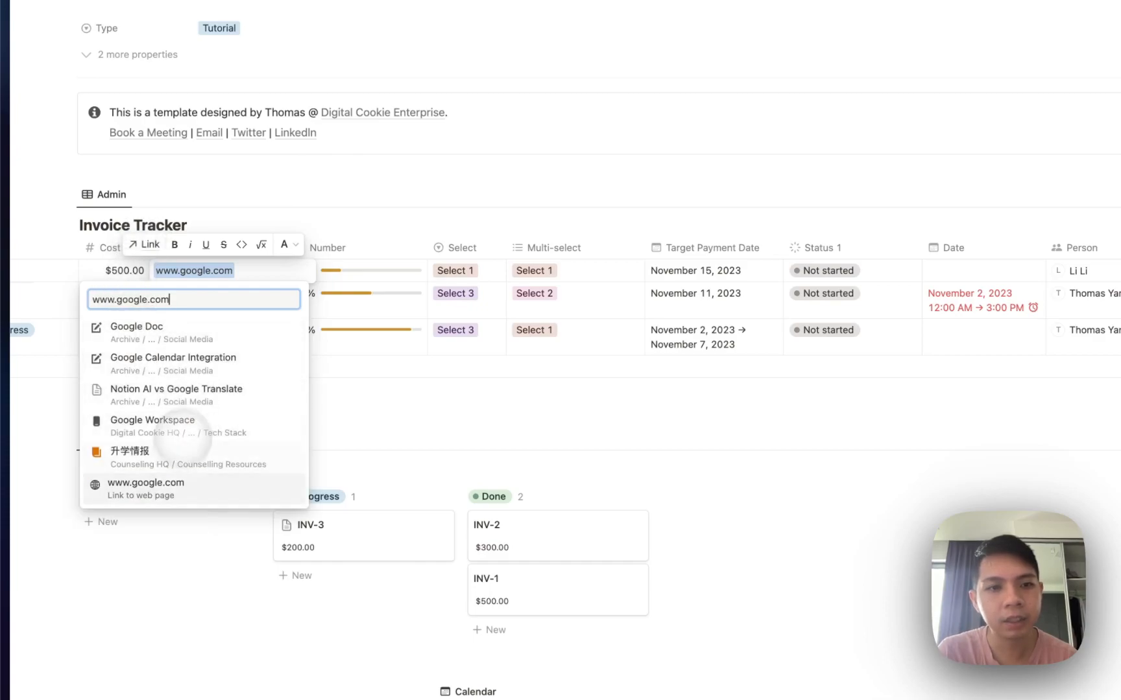
left_click(146, 488)
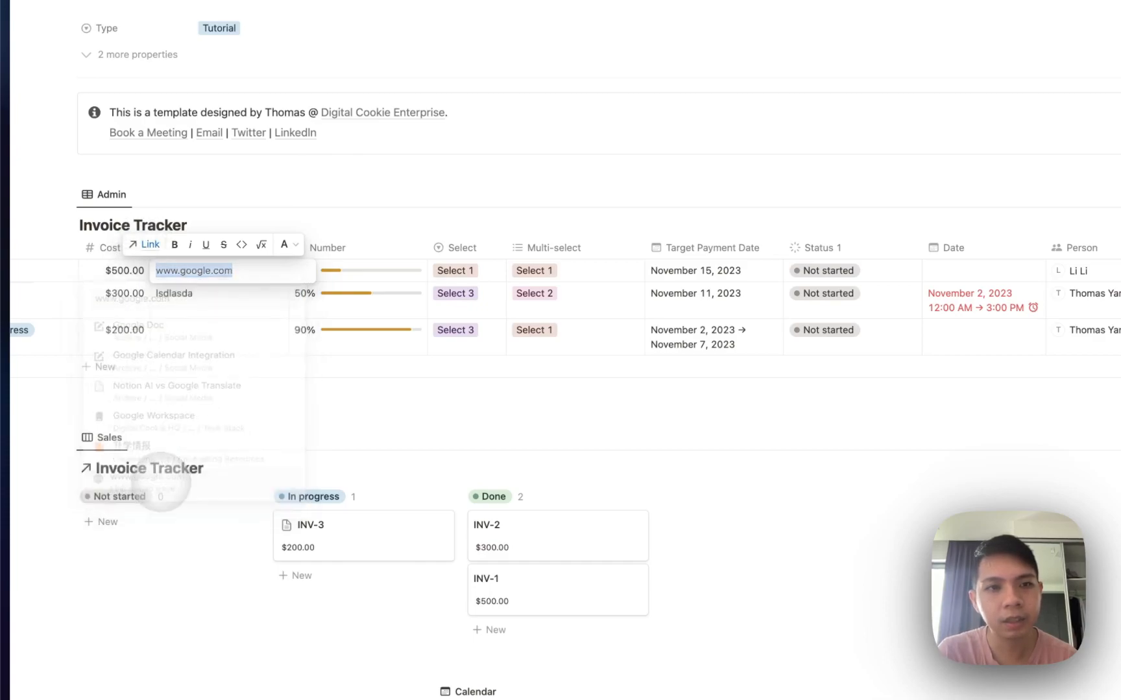
left_click(197, 275)
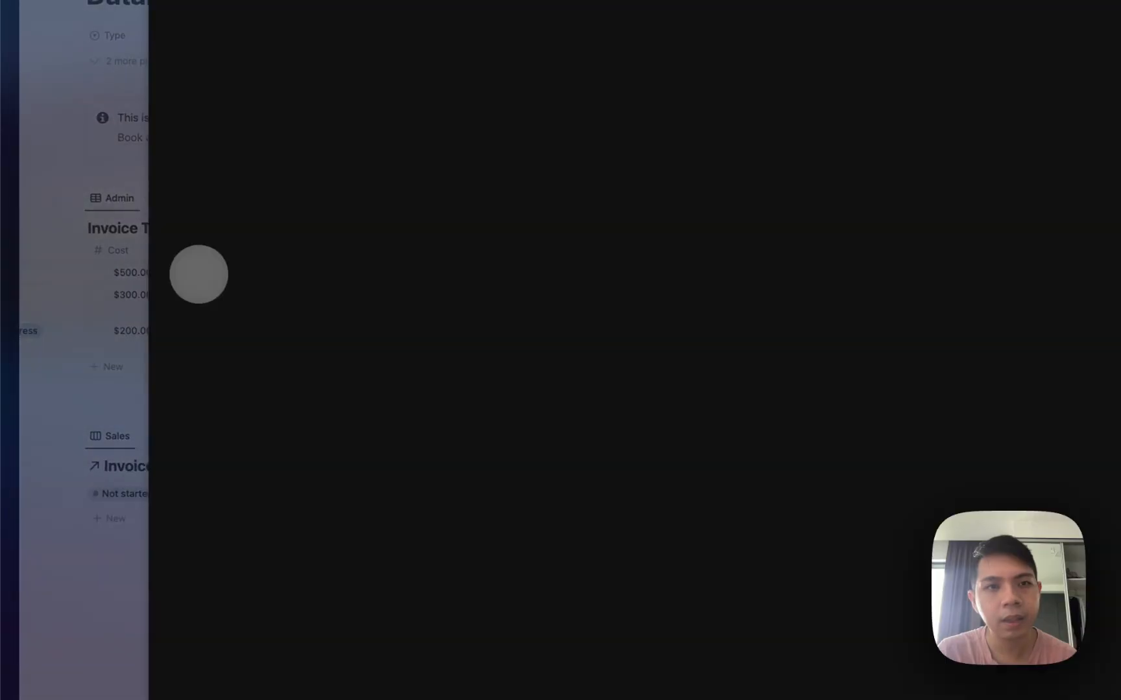
left_click(148, 256)
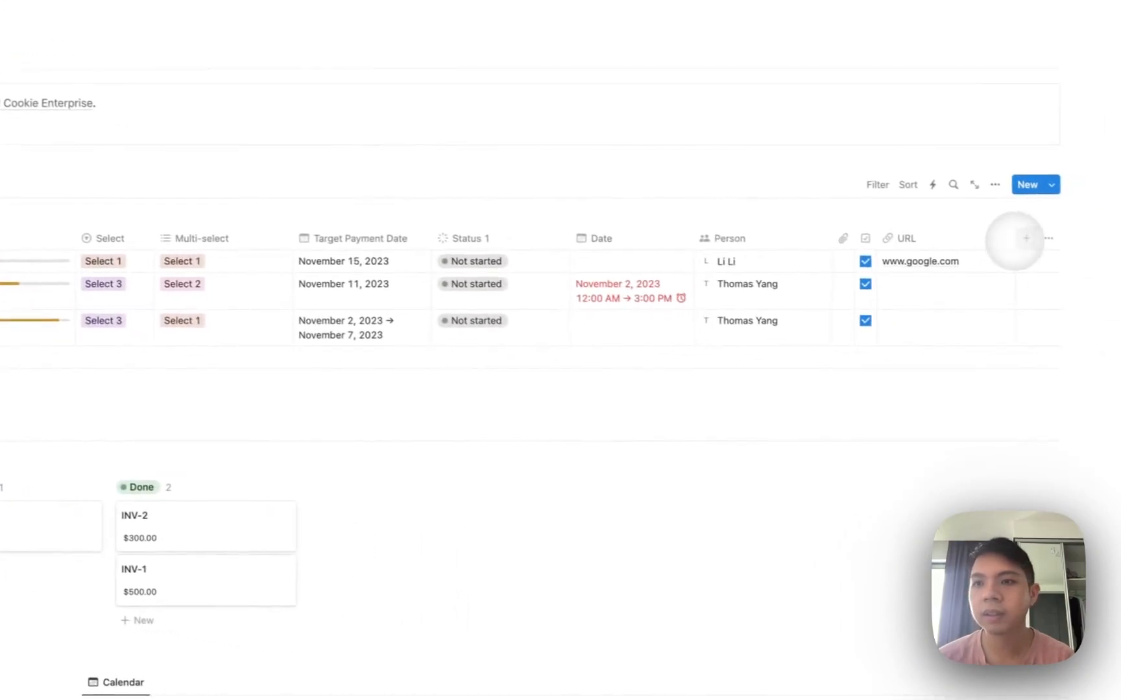
Add an Email property holding a sample address for the first invoice, then reopen the type list.
left_click(1081, 261)
left_click(1083, 261)
left_click(1002, 236)
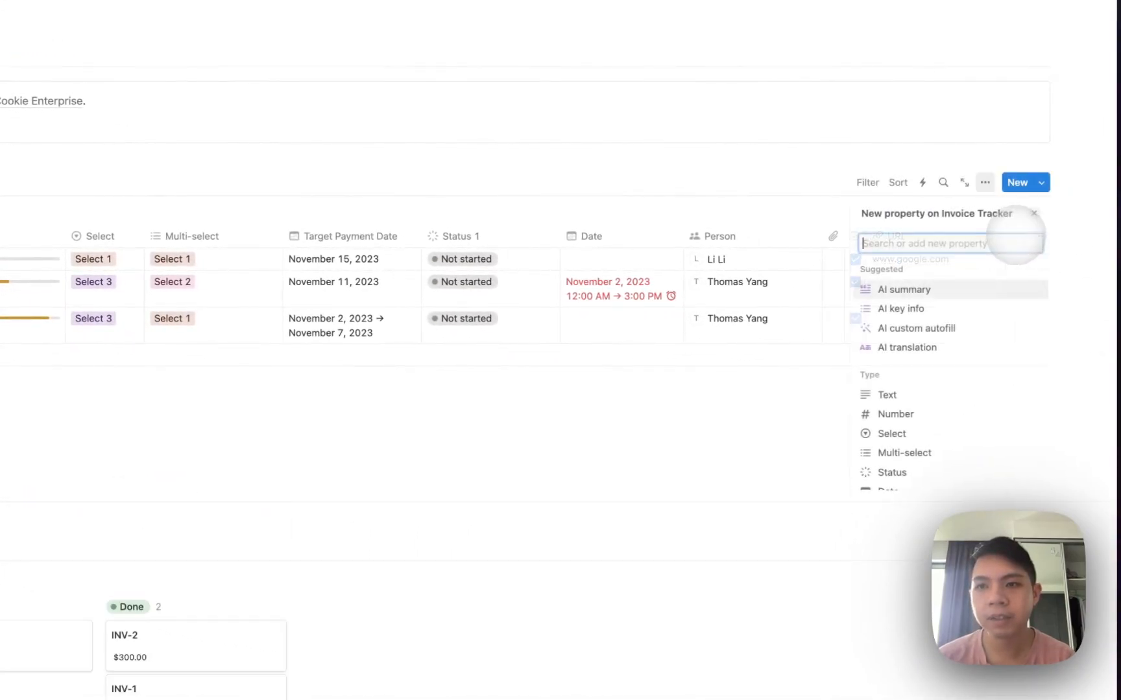
scroll(926, 415, "down", 3)
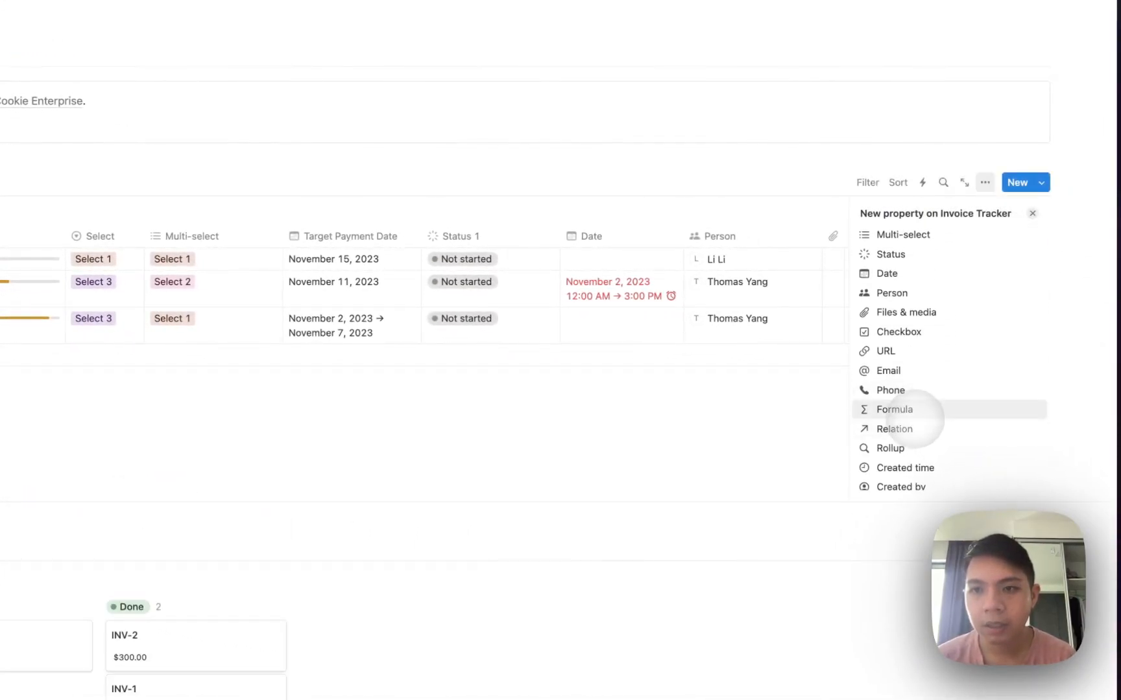
left_click(911, 369)
left_click(772, 258)
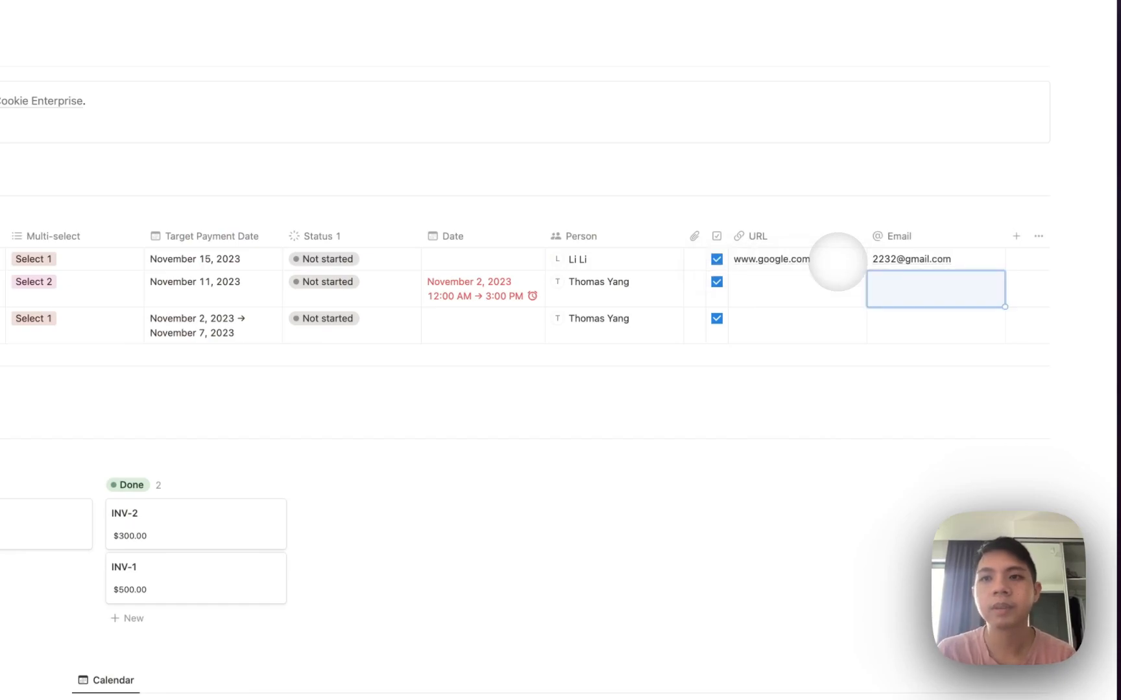
left_click(934, 262)
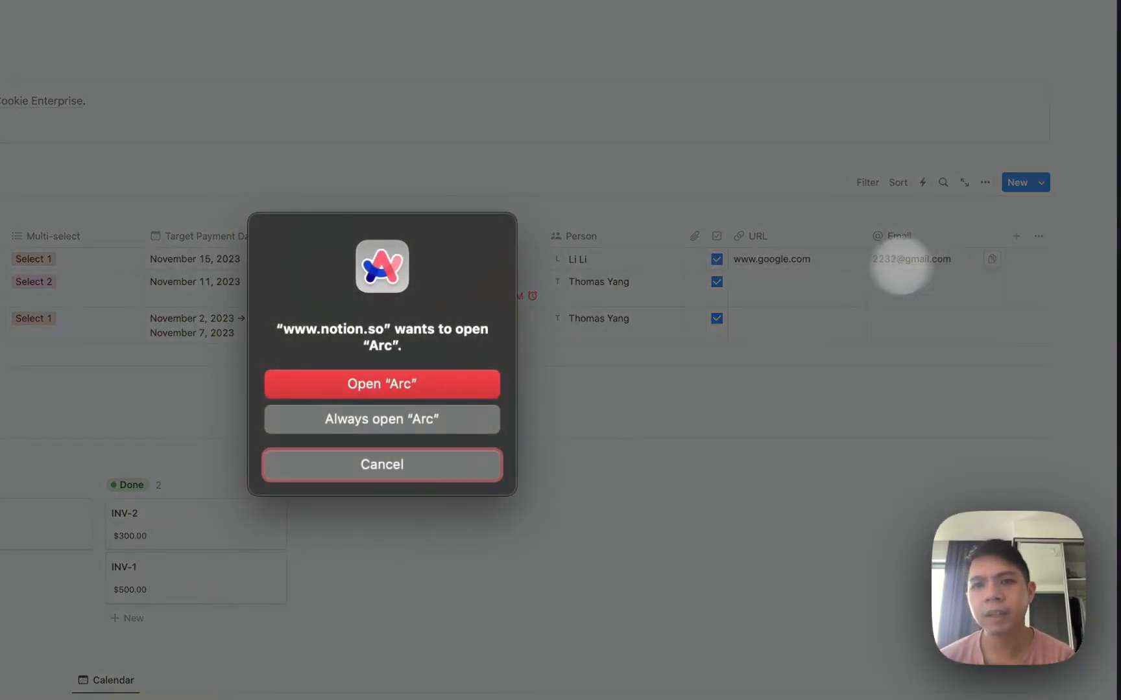
left_click(441, 459)
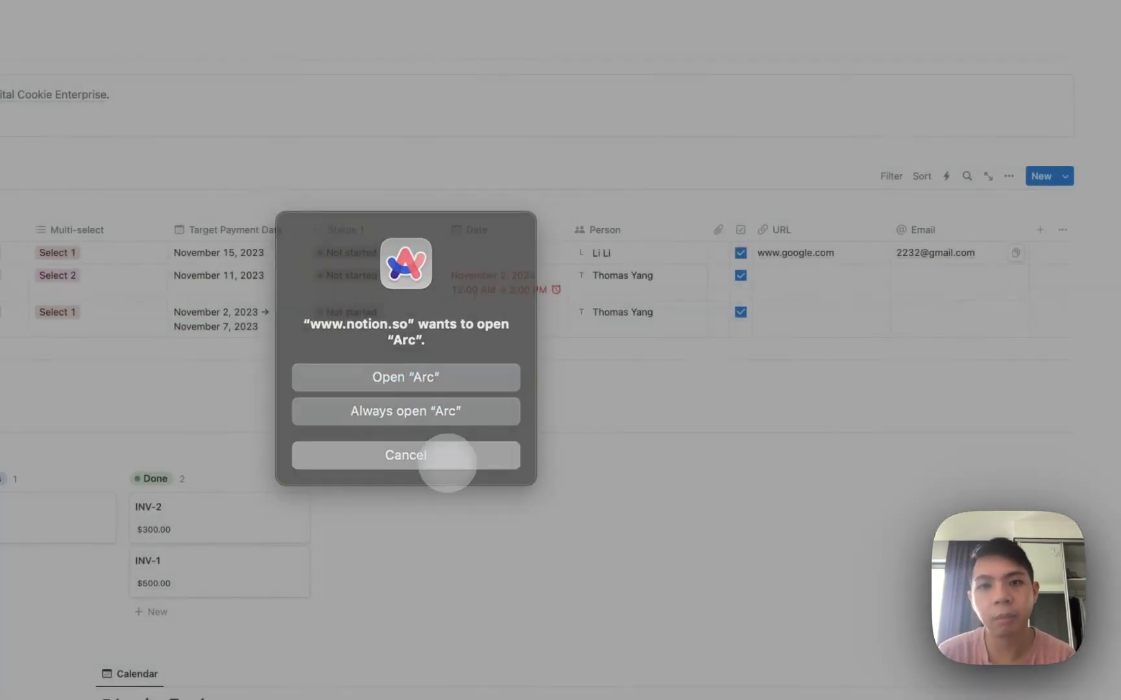
left_click(1026, 243)
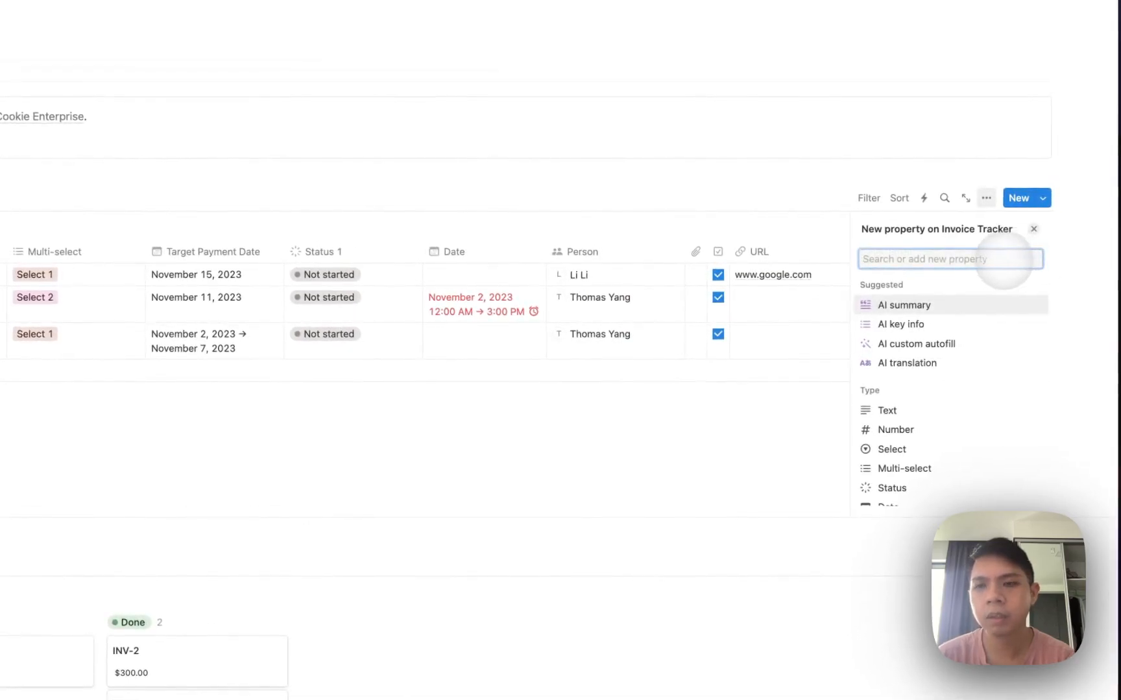
Add an empty Formula property after the Email column.
scroll(886, 377, "down", 2)
scroll(872, 389, "down", 5)
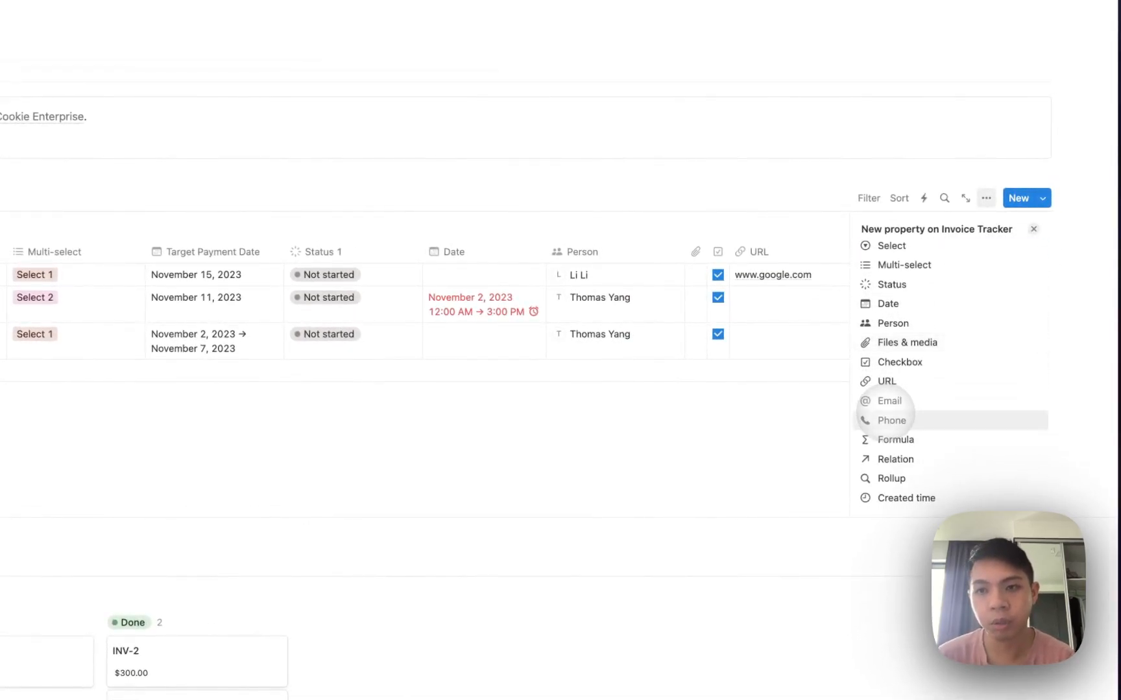
scroll(886, 409, "down", 1)
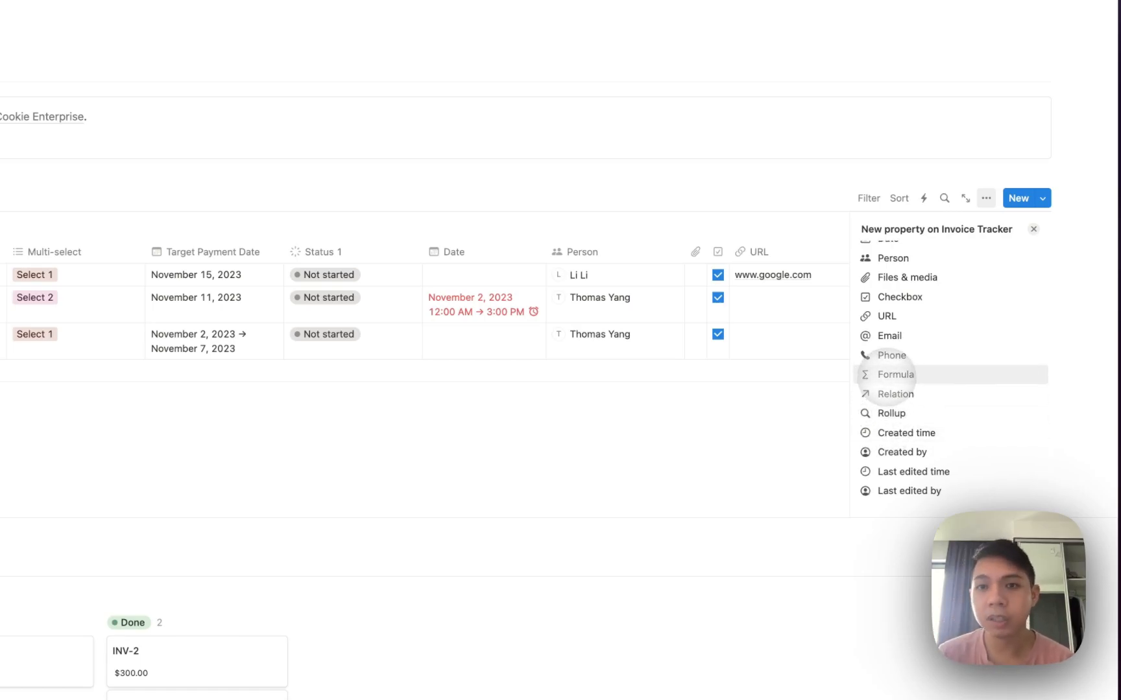
left_click(886, 375)
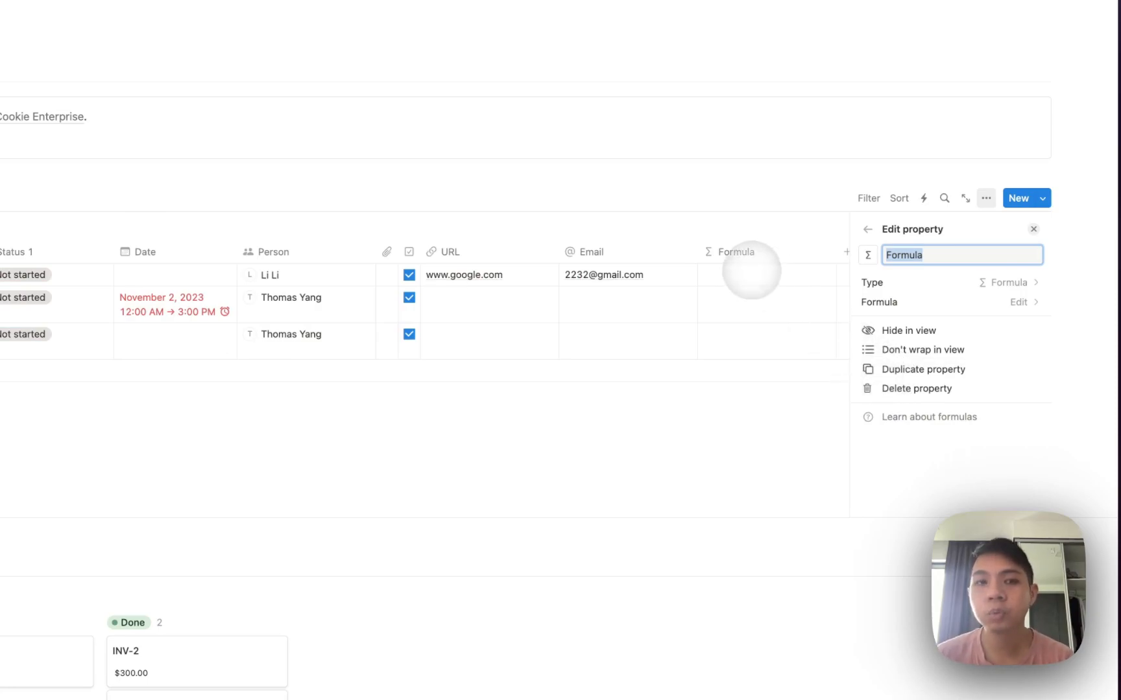
left_click(751, 270)
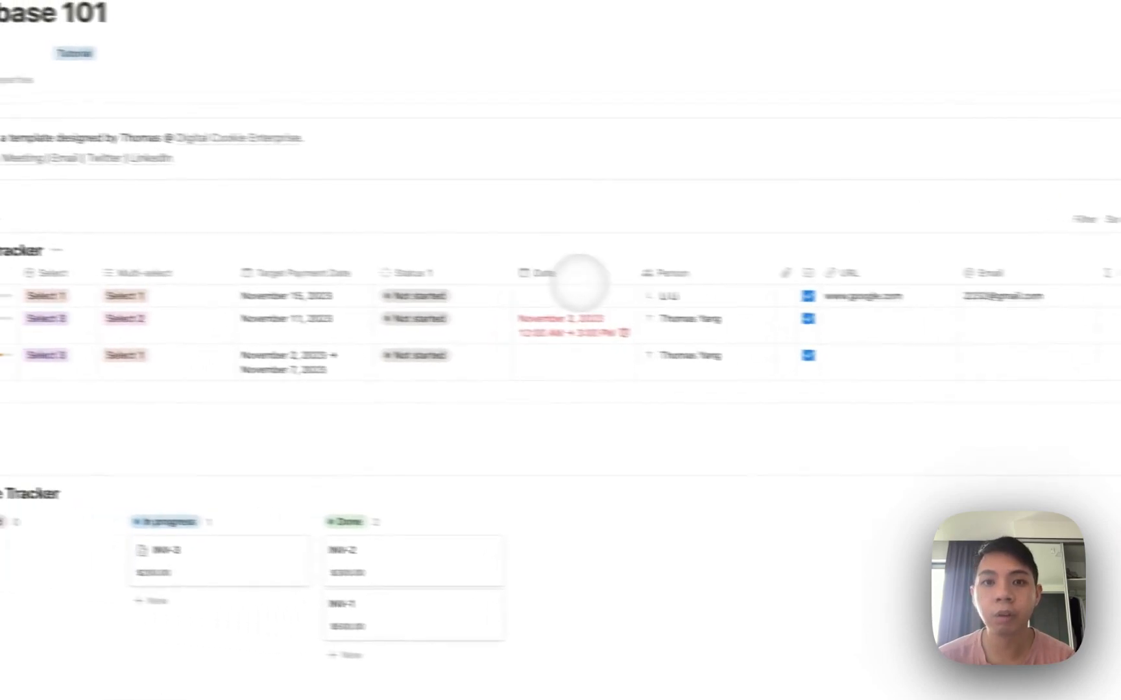
left_click_drag(530, 276, 530, 278)
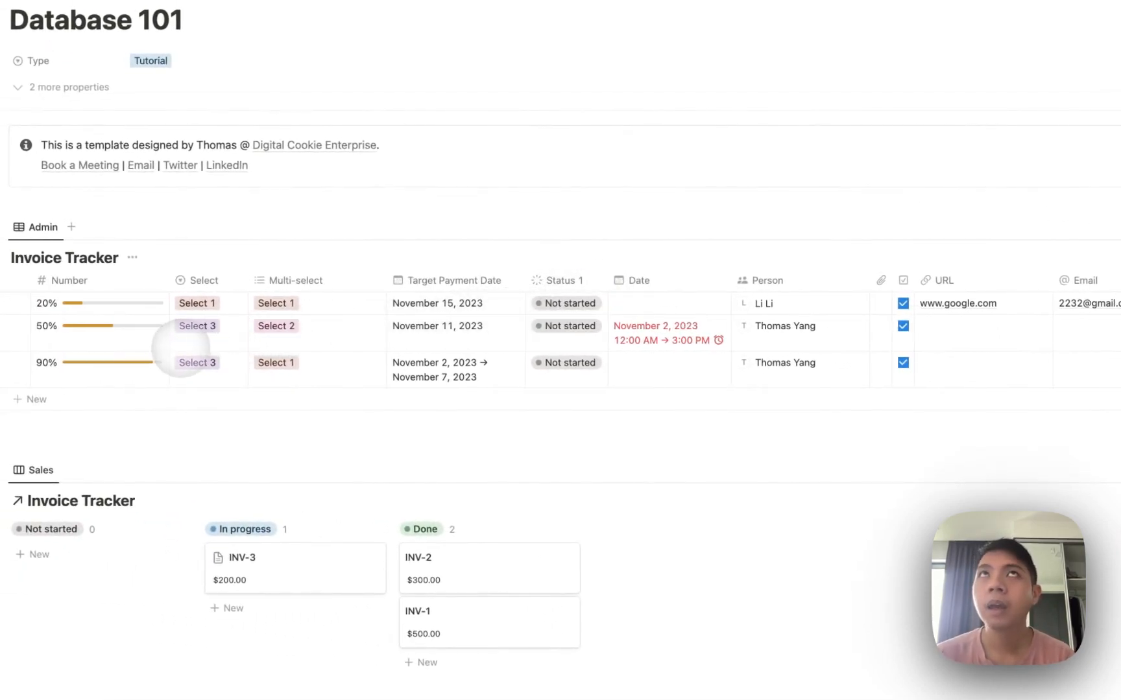
Search the web for a Notion formula cheat sheet, open 'Notion Formulas 2.0', then open the Formula column's editor.
left_click(31, 613)
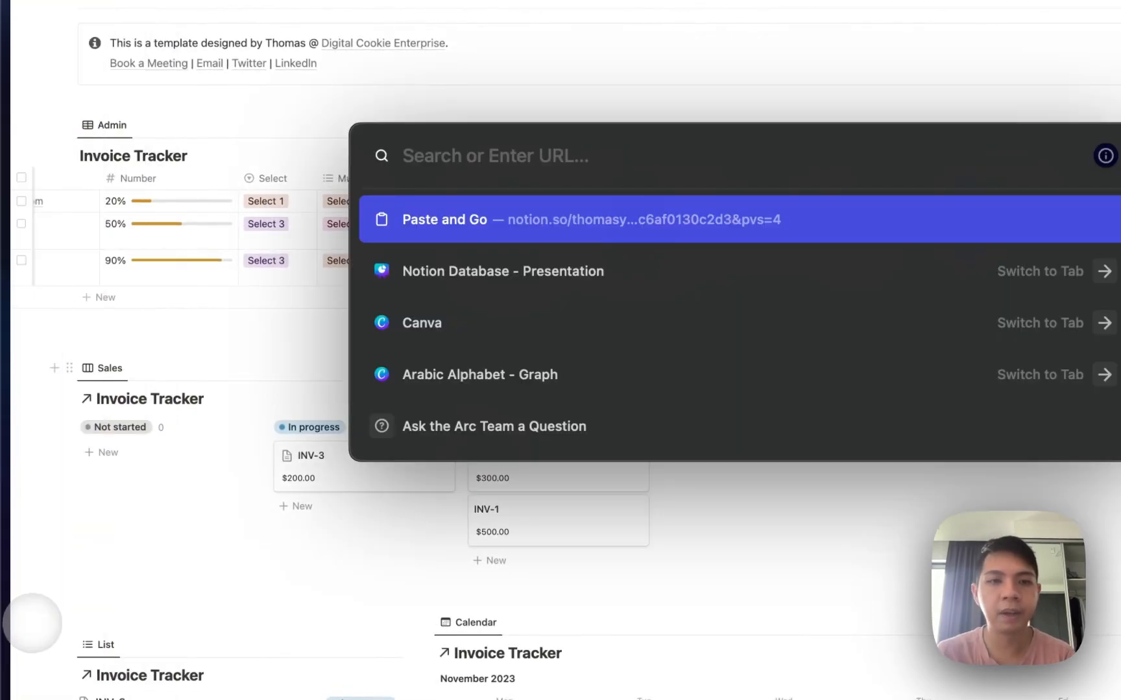
type("thomas frank form")
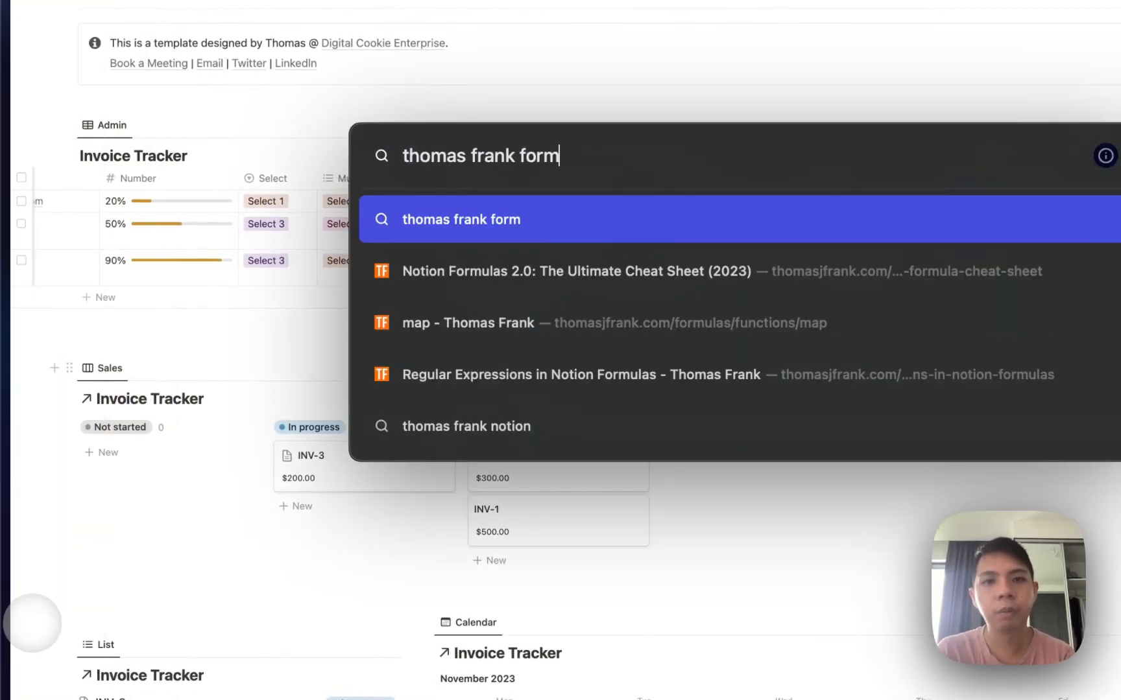
type("ula notion")
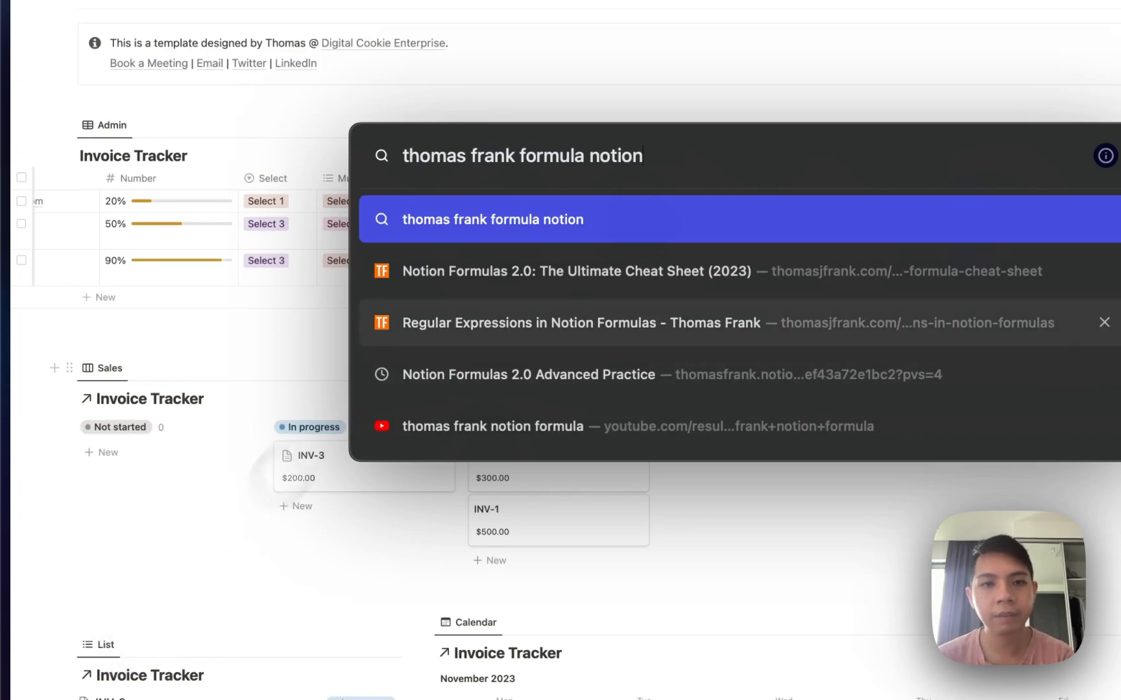
left_click(434, 282)
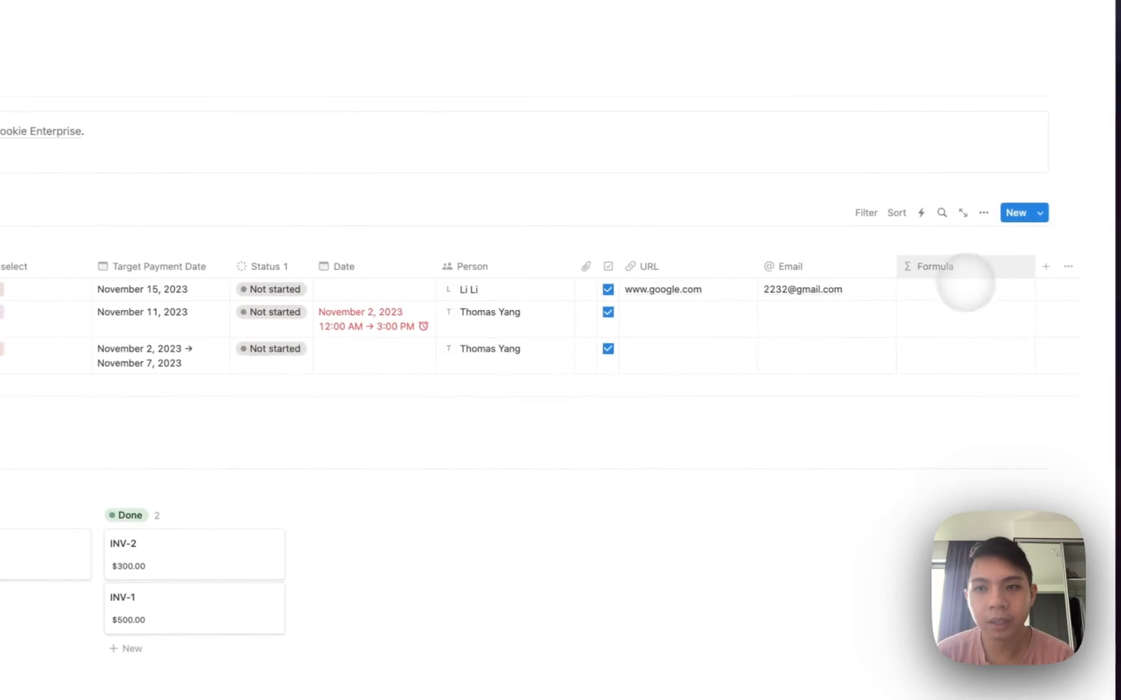
left_click(957, 288)
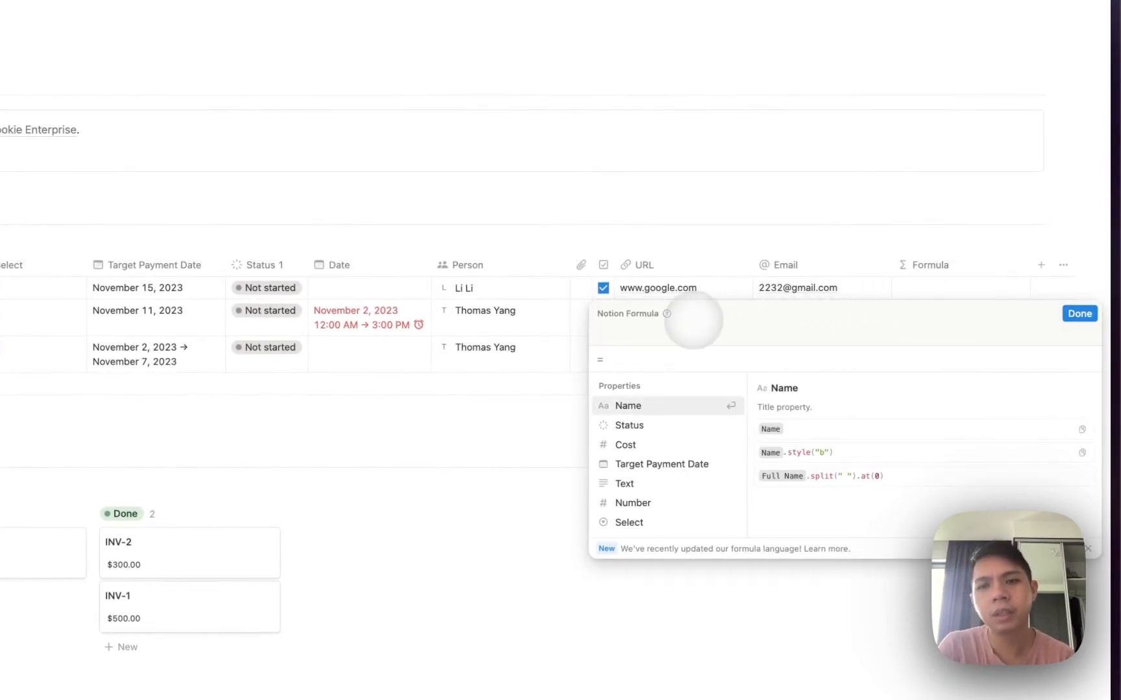
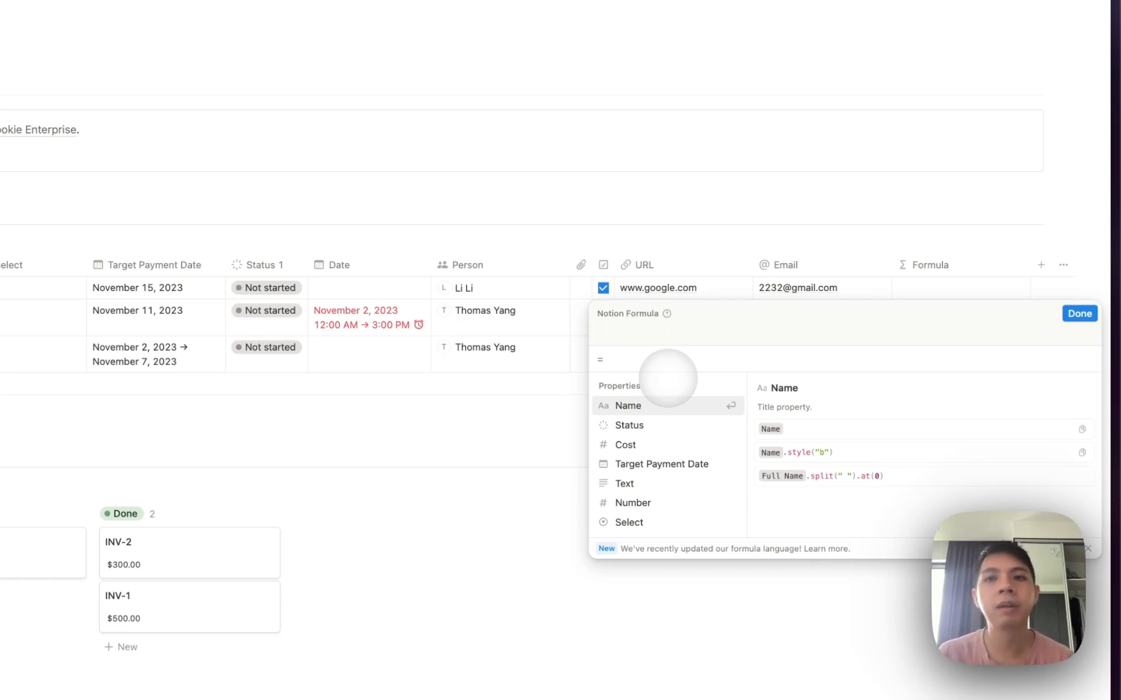
Set the Formula column to Cost * 2, so the rows read 1000, 600 and 400.
key("Escape")
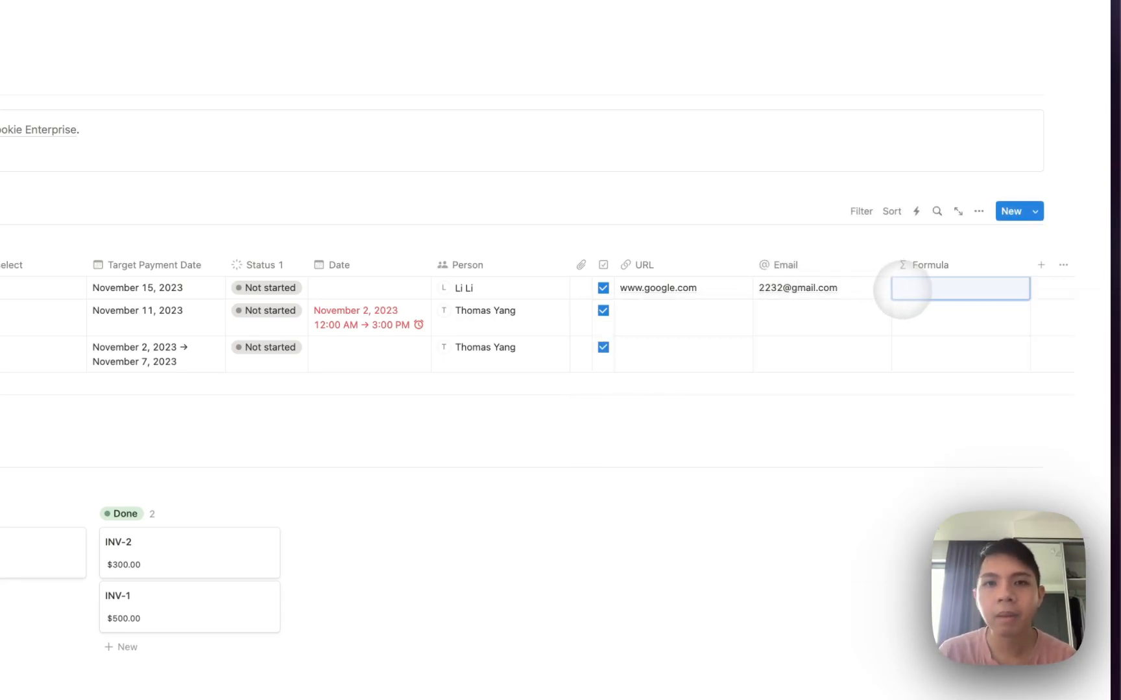
left_click(921, 292)
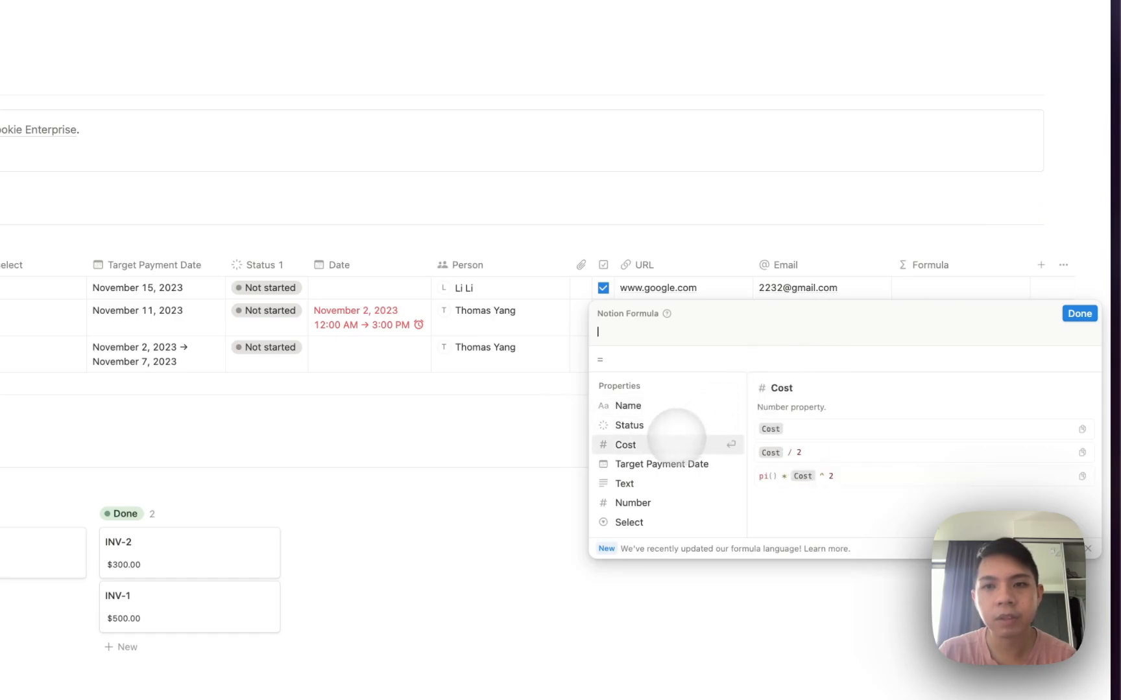
left_click(663, 443)
key("Return")
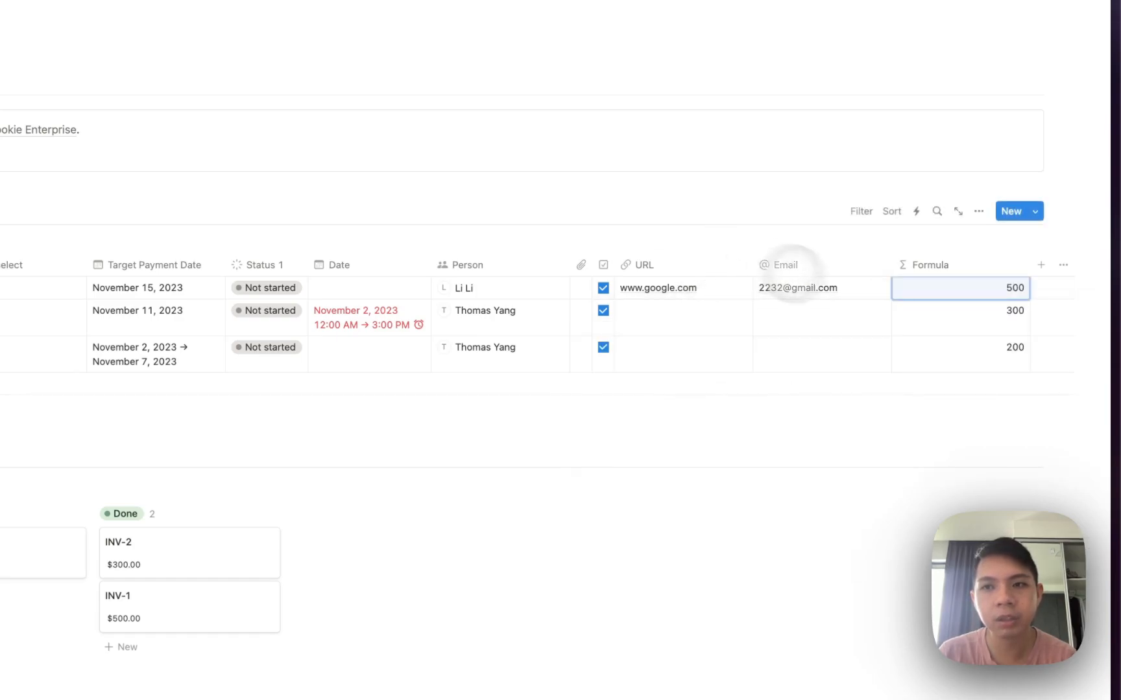
left_click(995, 290)
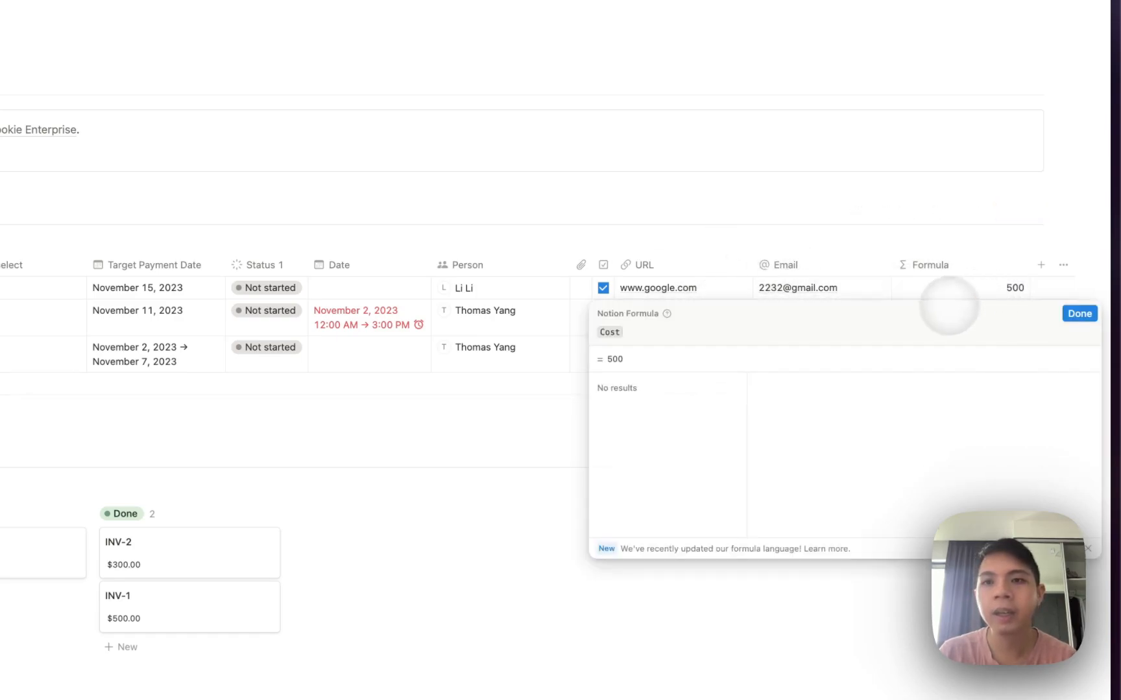
type("* 2")
key("Return")
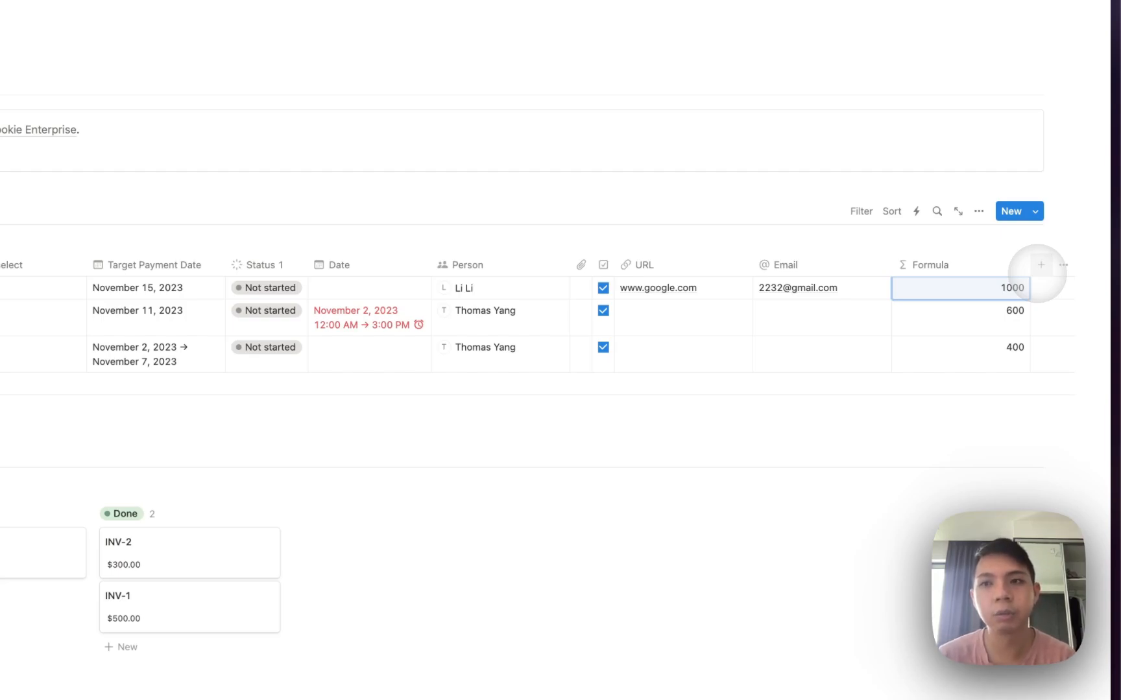
Add a Created time property to the Invoice Tracker.
left_click(1040, 265)
scroll(960, 406, "down", 5)
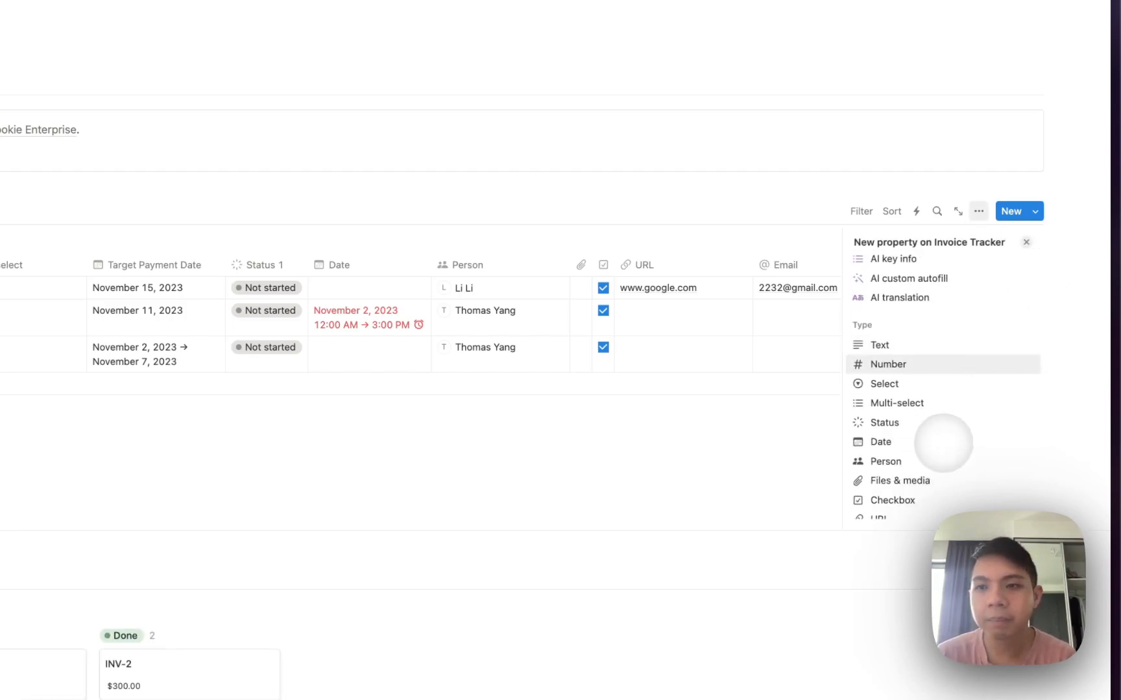
scroll(944, 443, "down", 2)
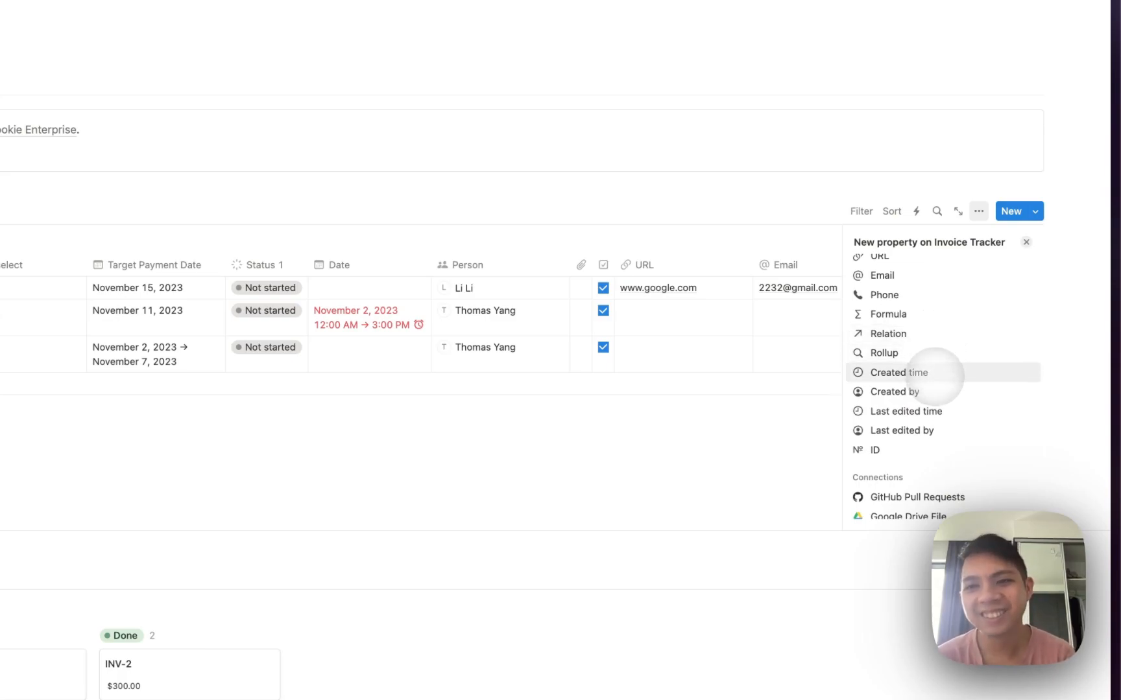
left_click(898, 373)
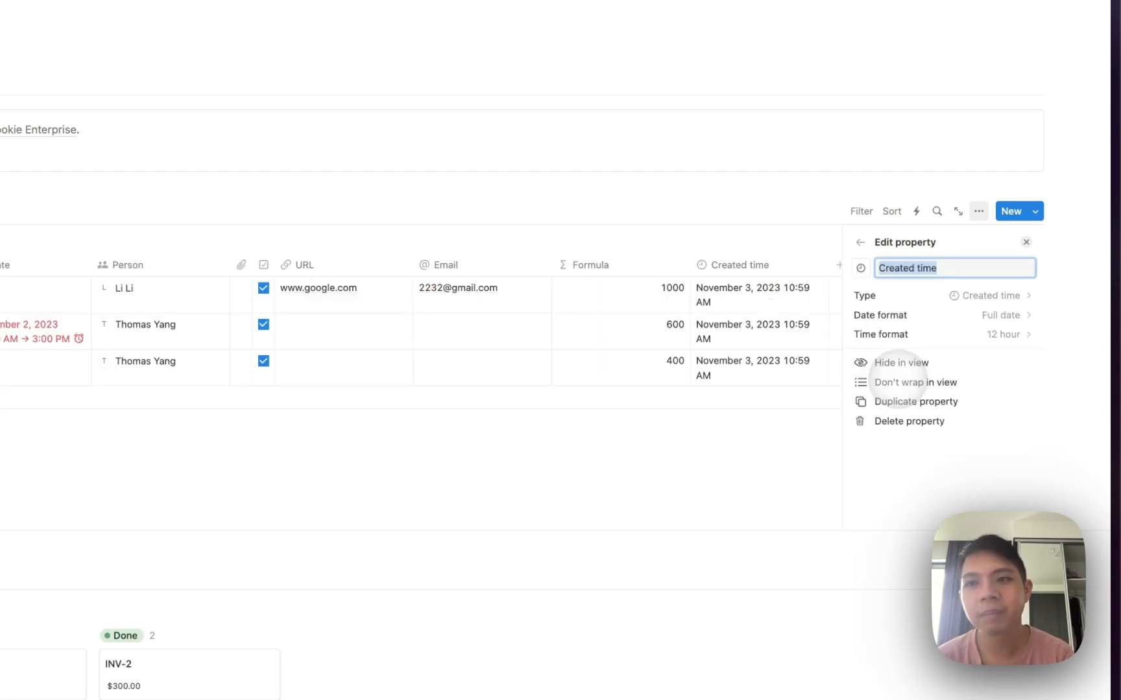
left_click(754, 248)
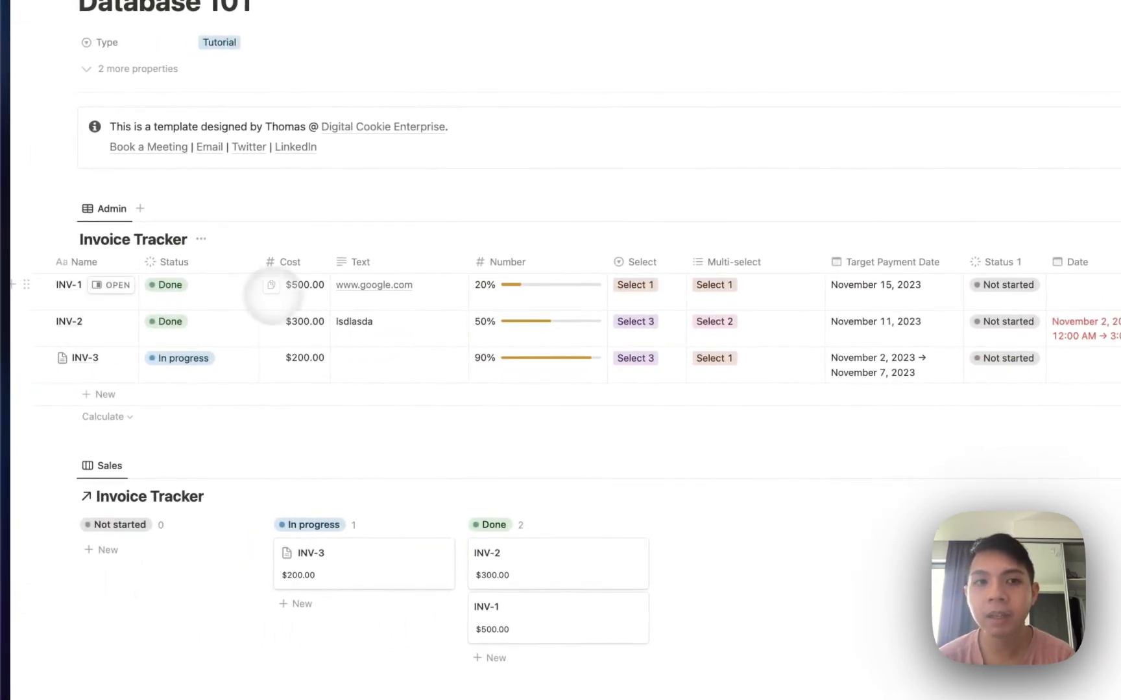
Add a new blank invoice row.
left_click(145, 393)
key("Escape")
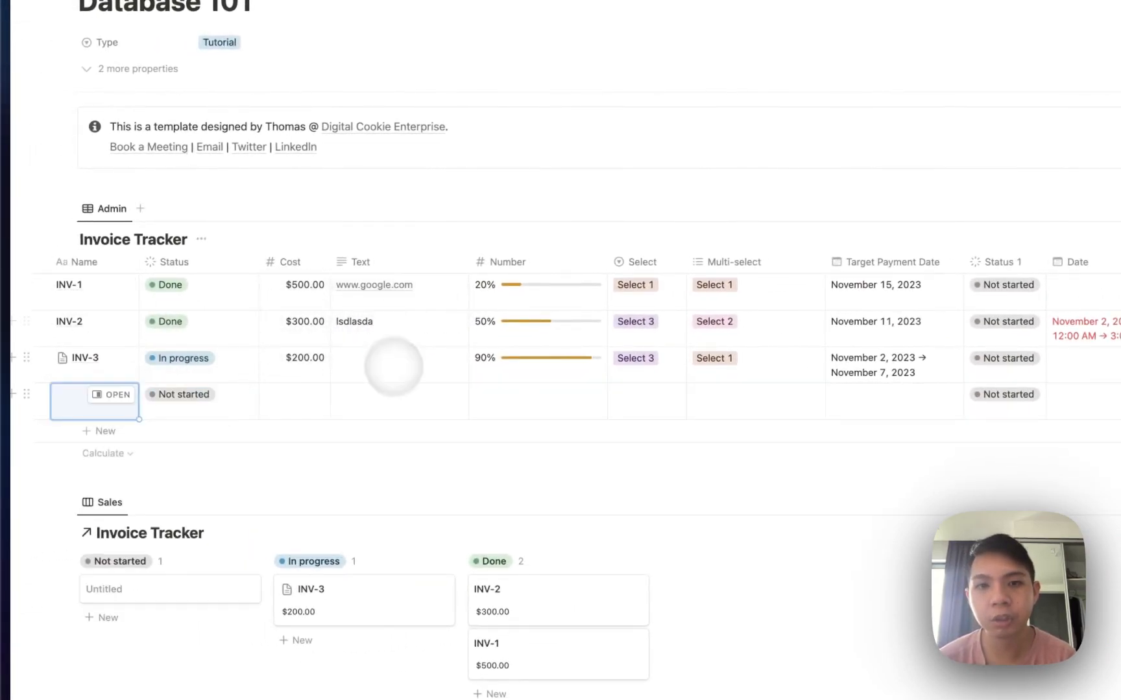
scroll(413, 370, "right", 8)
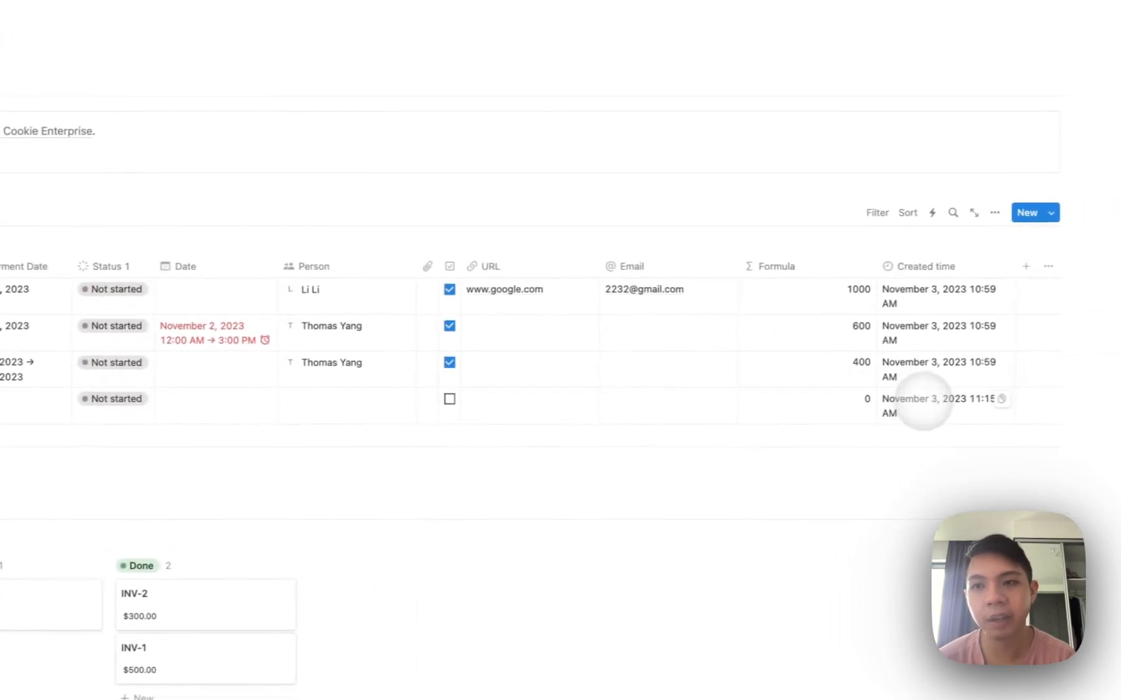
Add a Created by property.
left_click(1025, 266)
scroll(965, 415, "down", 5)
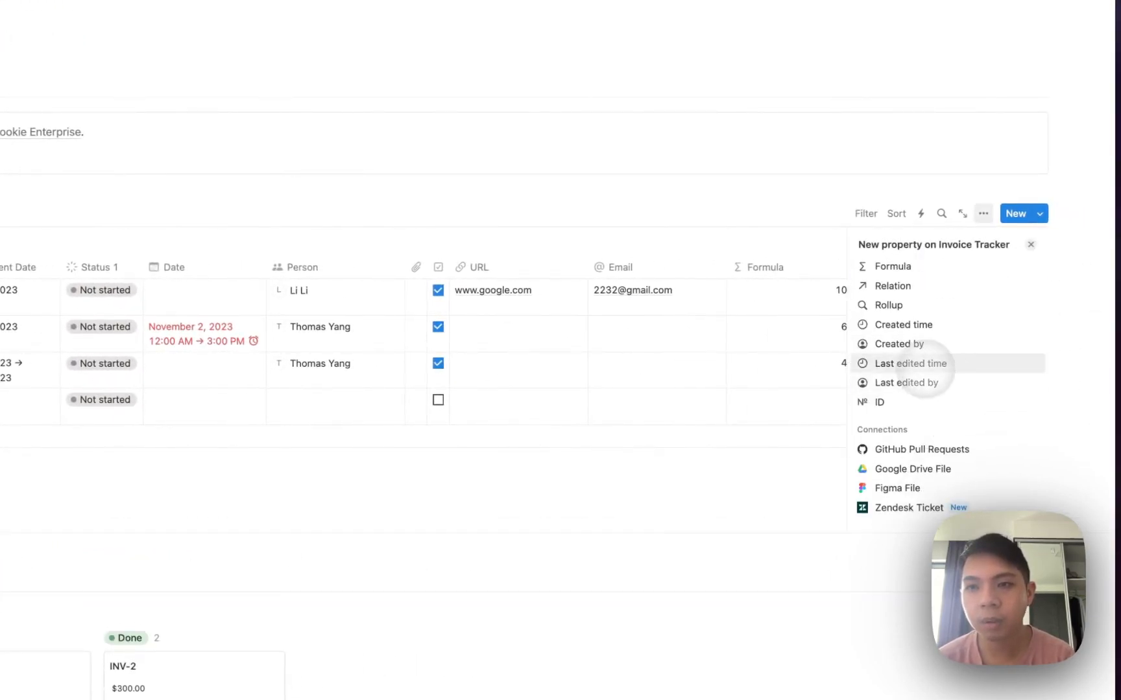
left_click(915, 344)
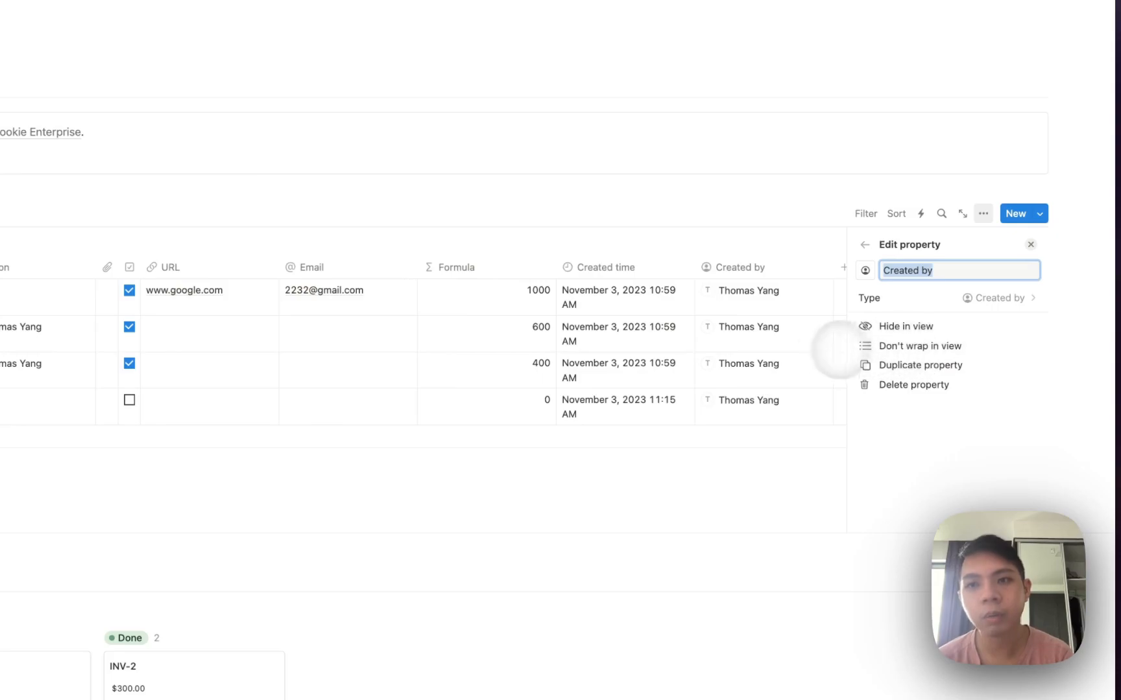
left_click(846, 350)
left_click(814, 363)
left_click(911, 399)
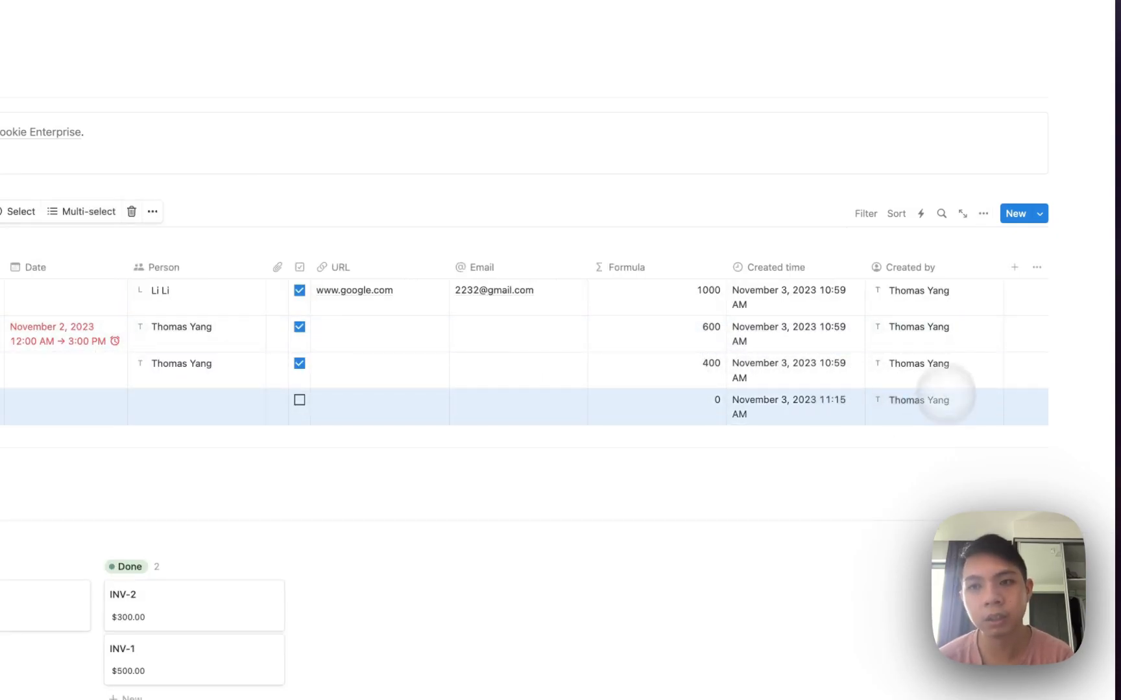
Add a Last edited time property.
left_click(1015, 267)
scroll(911, 424, "down", 4)
scroll(911, 425, "down", 5)
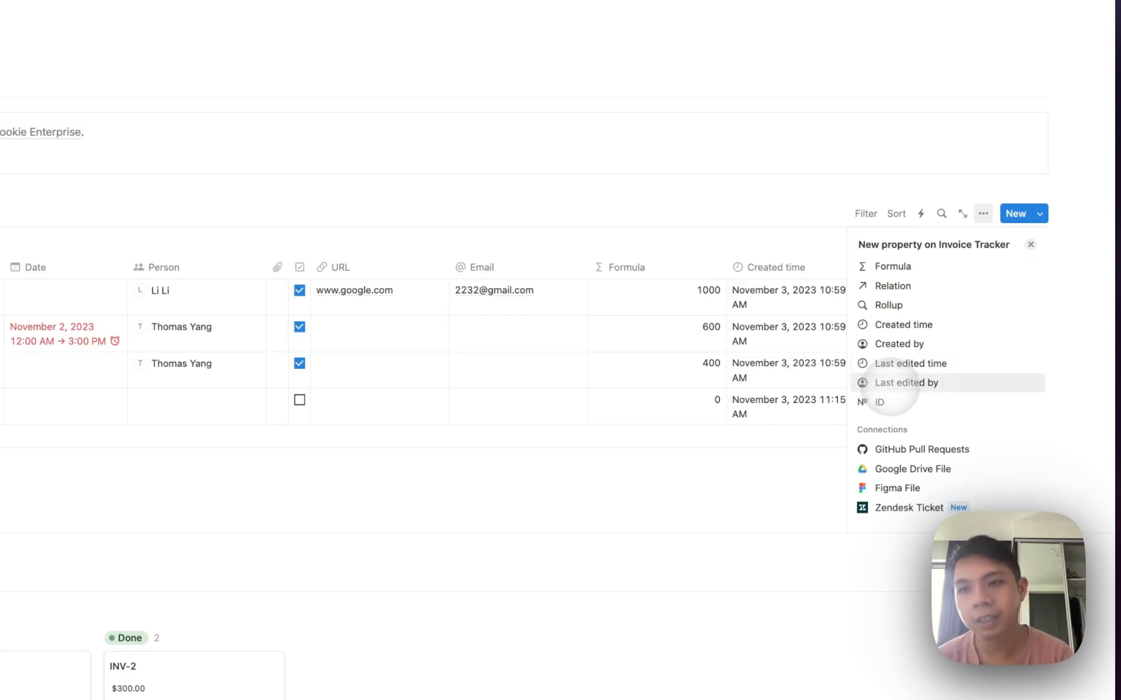
left_click(908, 362)
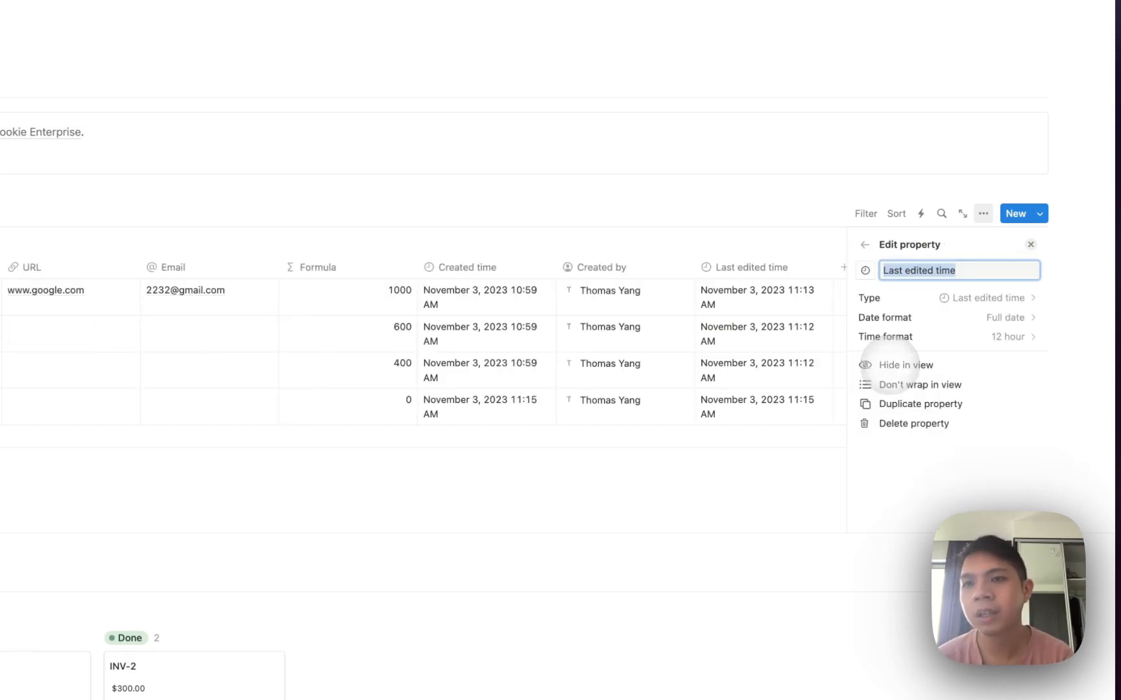
left_click(722, 375)
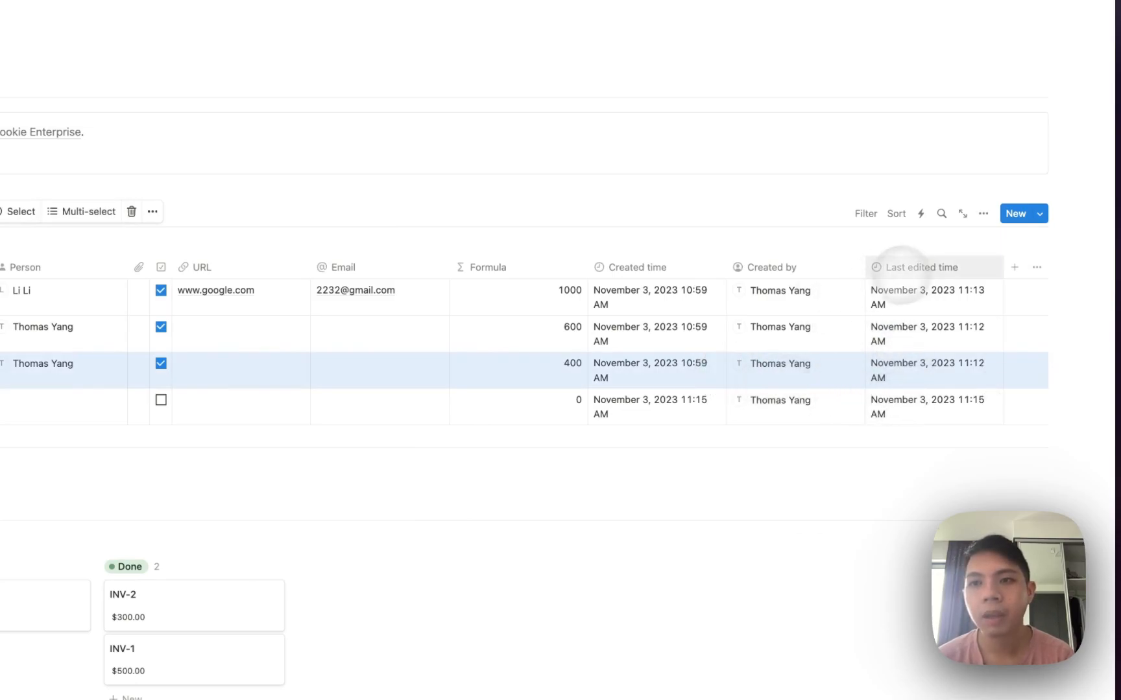
Add a Last edited by property.
left_click(1014, 267)
scroll(975, 320, "down", 5)
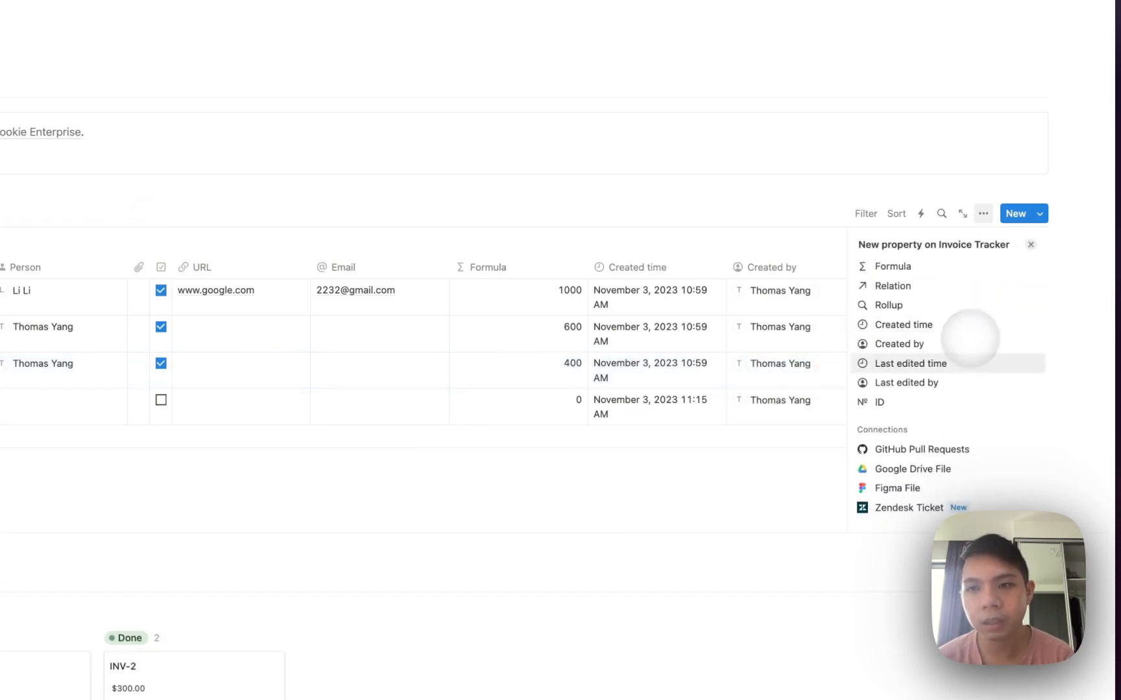
left_click(950, 383)
left_click(811, 354)
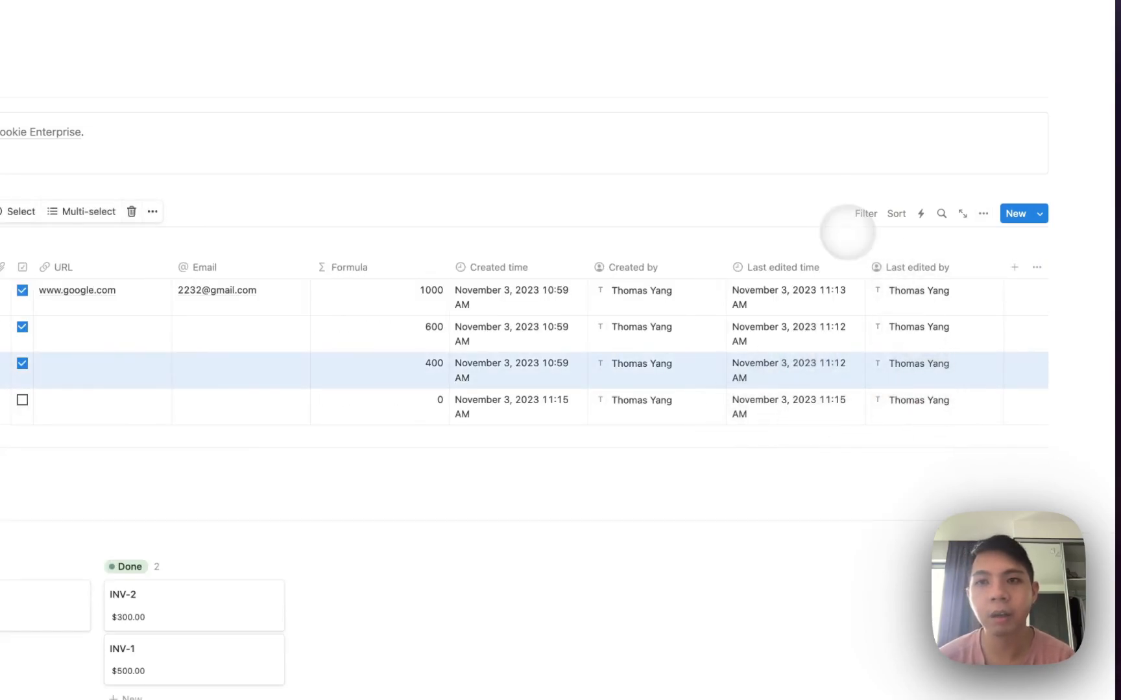
left_click(844, 230)
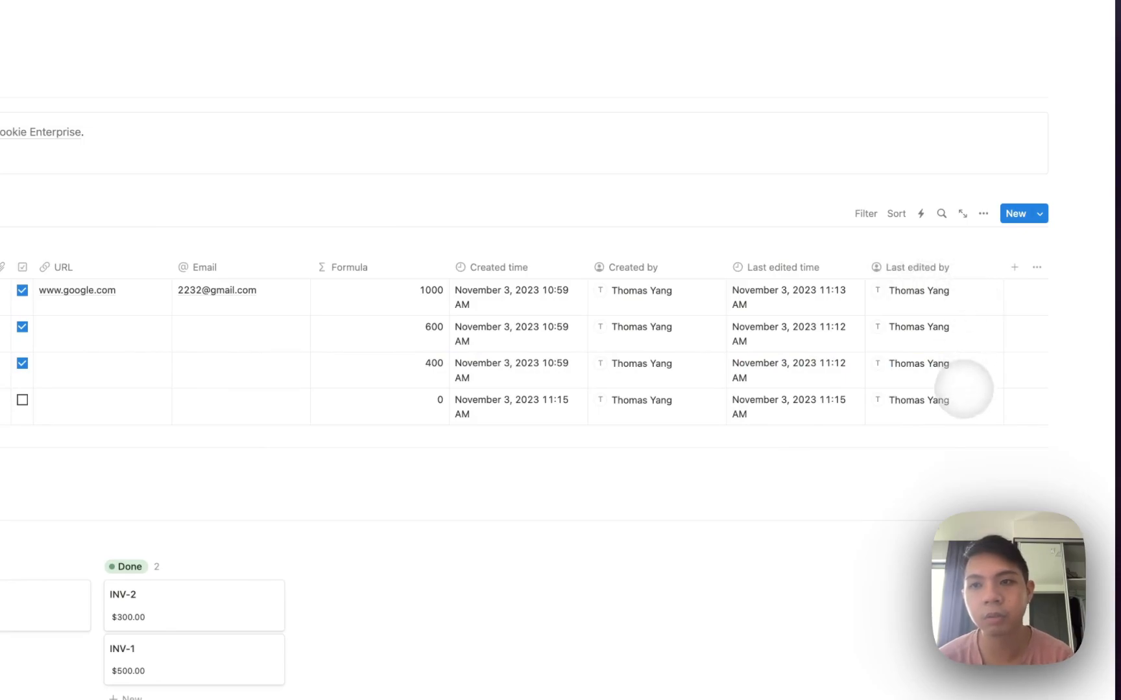
Add an auto-numbered ID property and move it before Last edited by.
left_click(1011, 268)
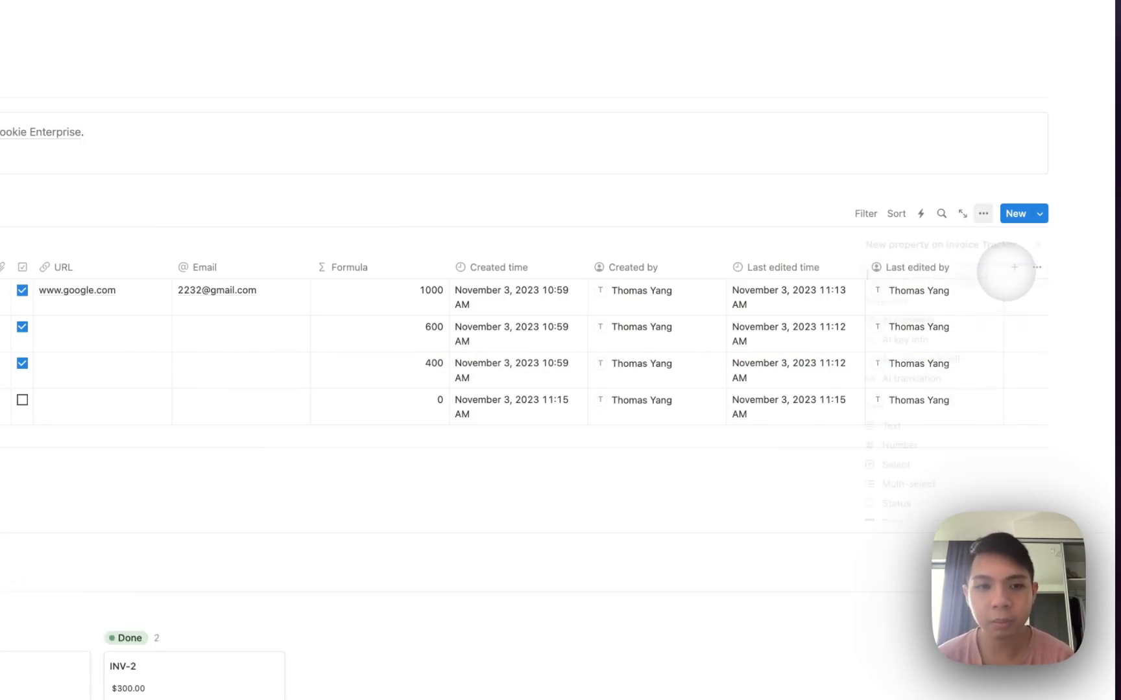
scroll(992, 305, "down", 10)
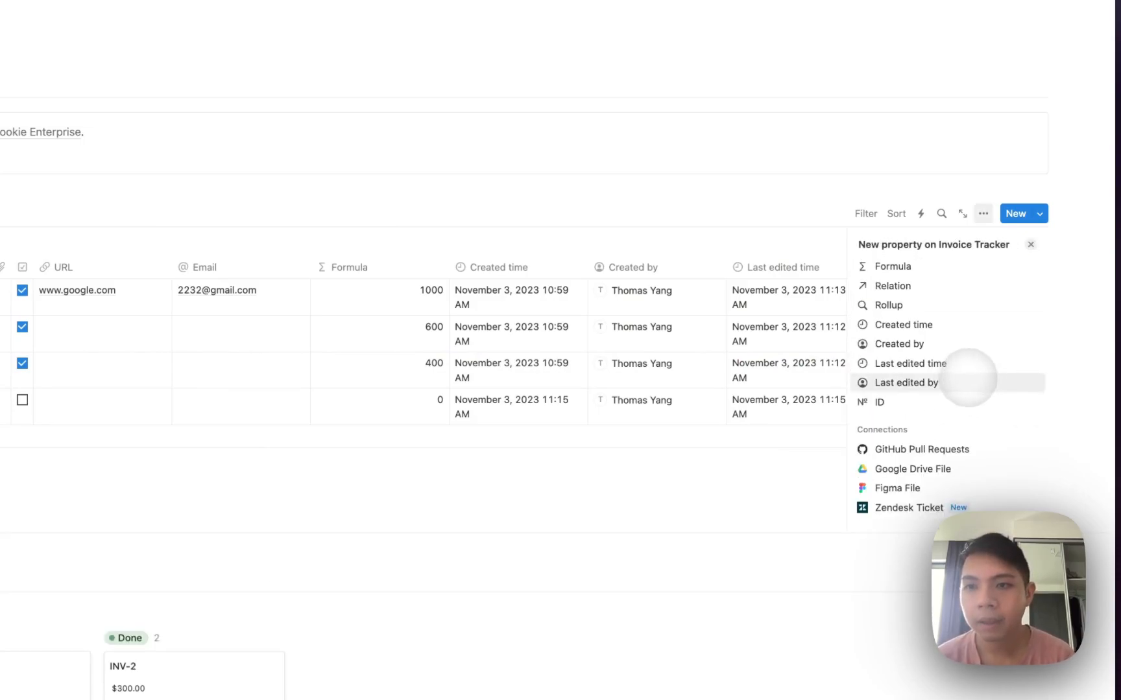
left_click(934, 399)
left_click(754, 245)
left_click_drag(886, 268, 725, 265)
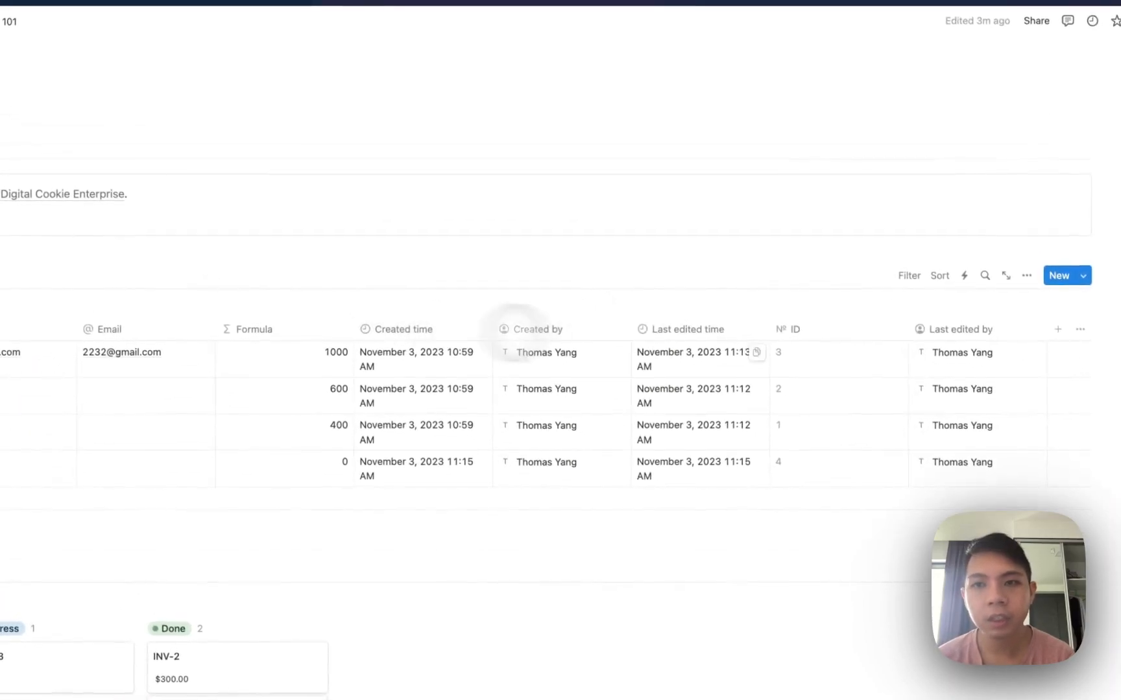
Change the ID property's prefix to DCE so the rows read DCE-1 through DCE-4.
left_click(792, 329)
left_click(800, 323)
left_click(802, 360)
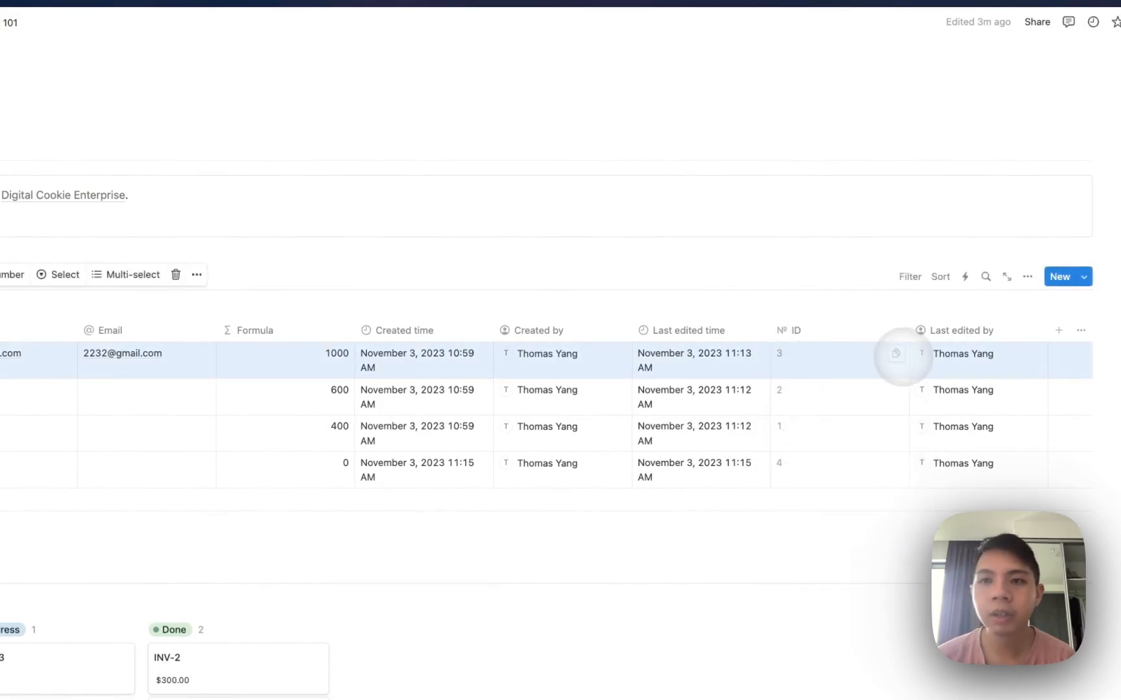
left_click(869, 327)
left_click(843, 381)
left_click(953, 156)
key("BackSpace")
key("BackSpace")
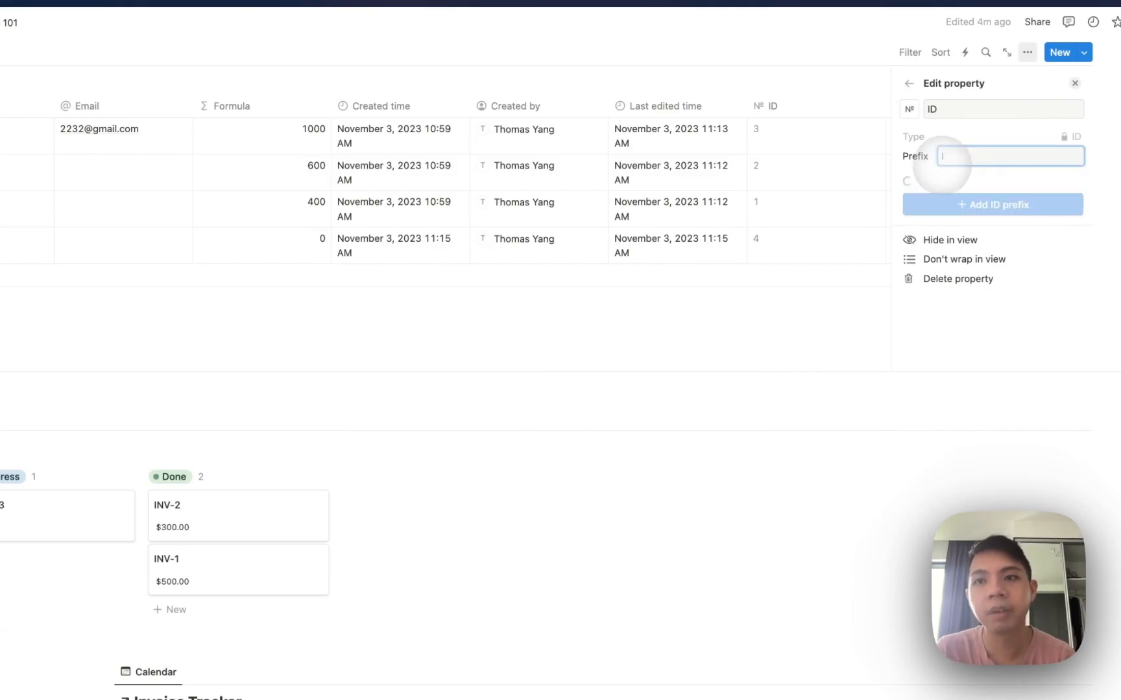
type("DCE")
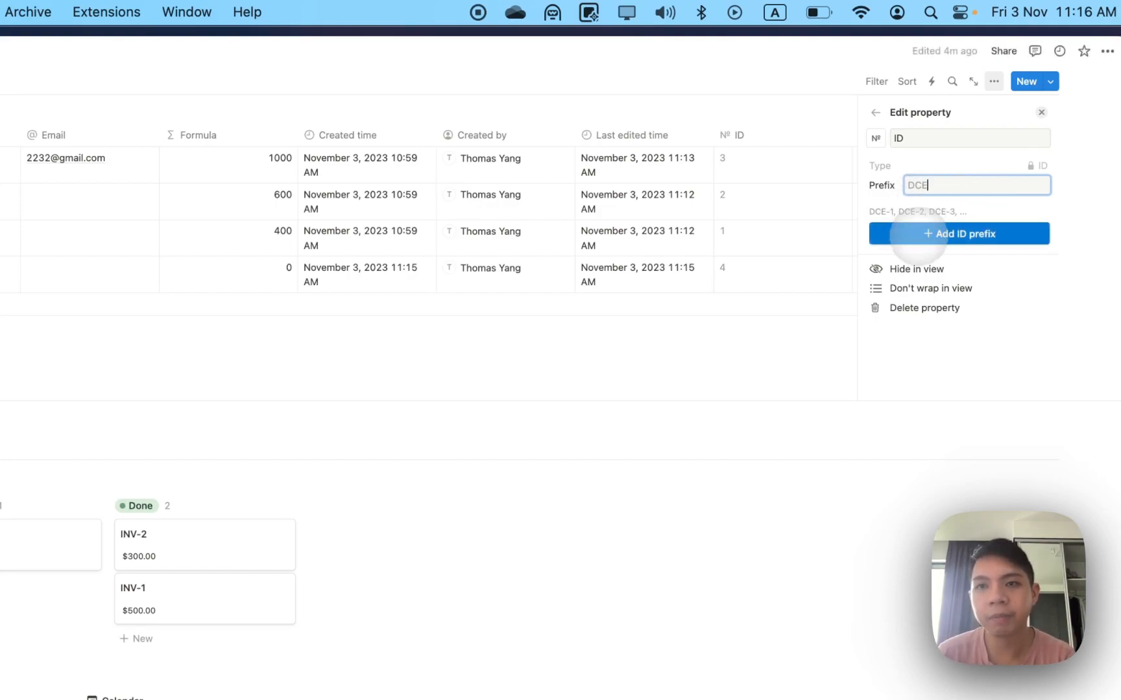
left_click(918, 233)
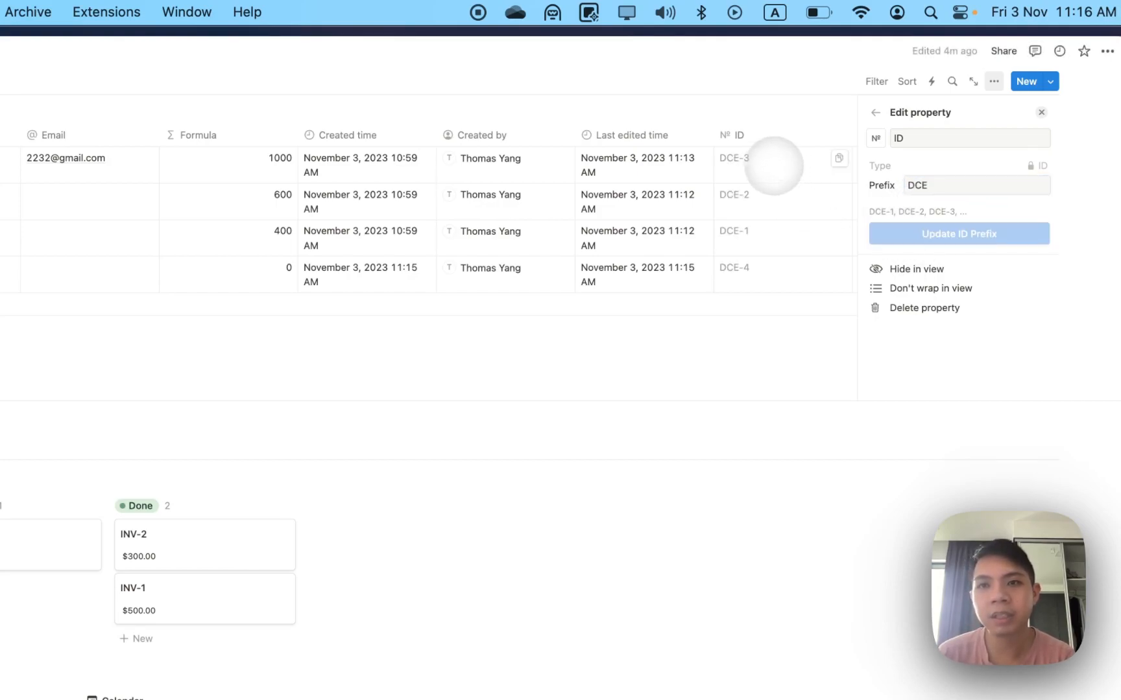
left_click(768, 134)
left_click(690, 170)
Delete the INV-3 invoice row.
scroll(54, 155, "left", 10)
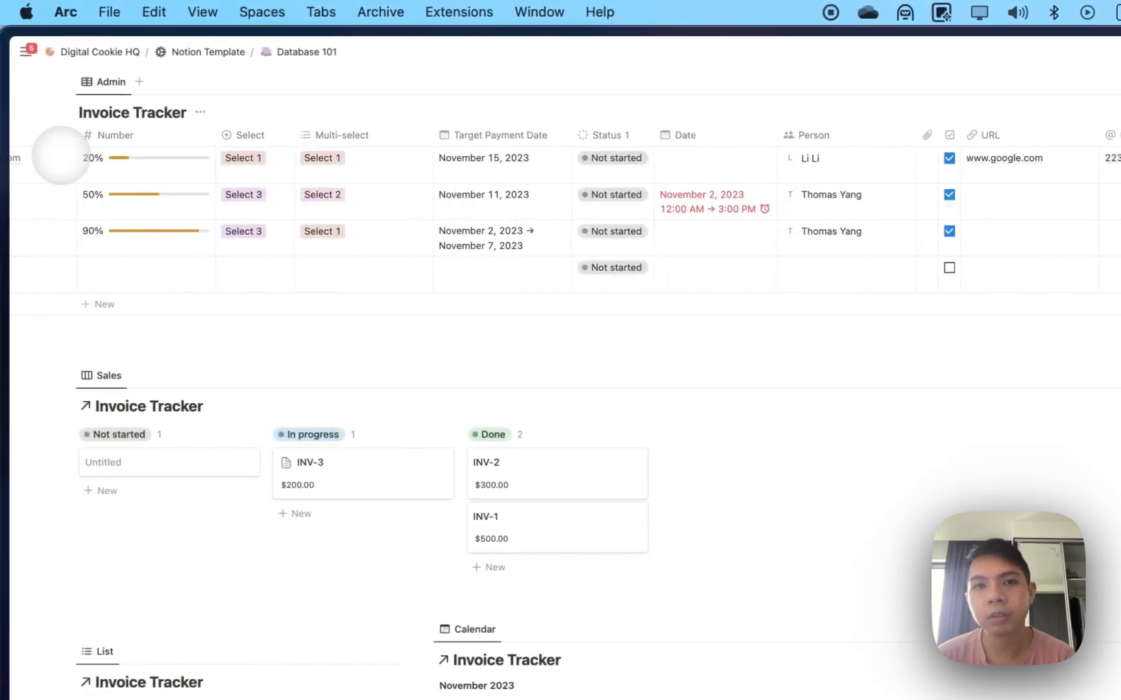
scroll(280, 213, "left", 5)
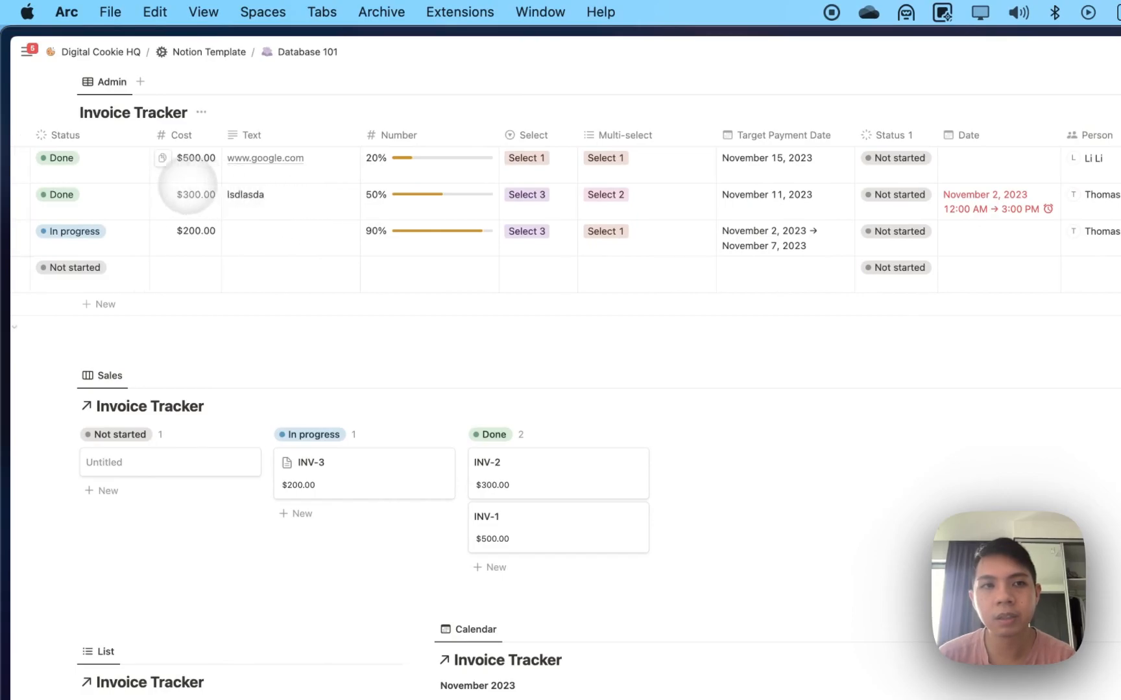
left_click(87, 231)
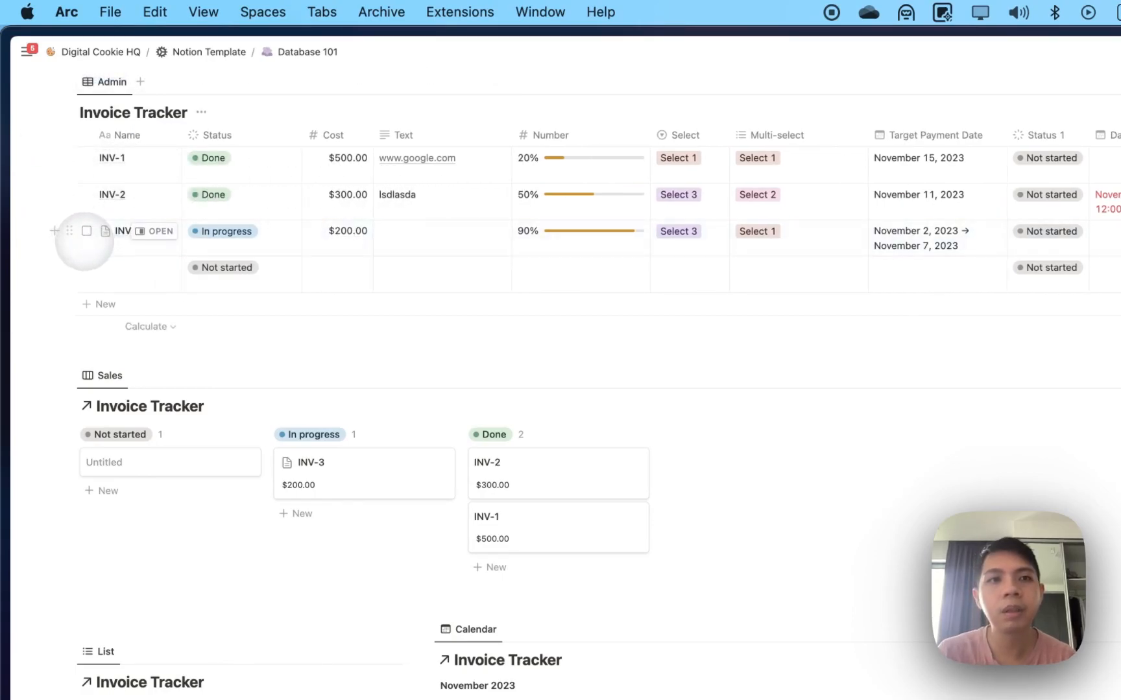
key("Delete")
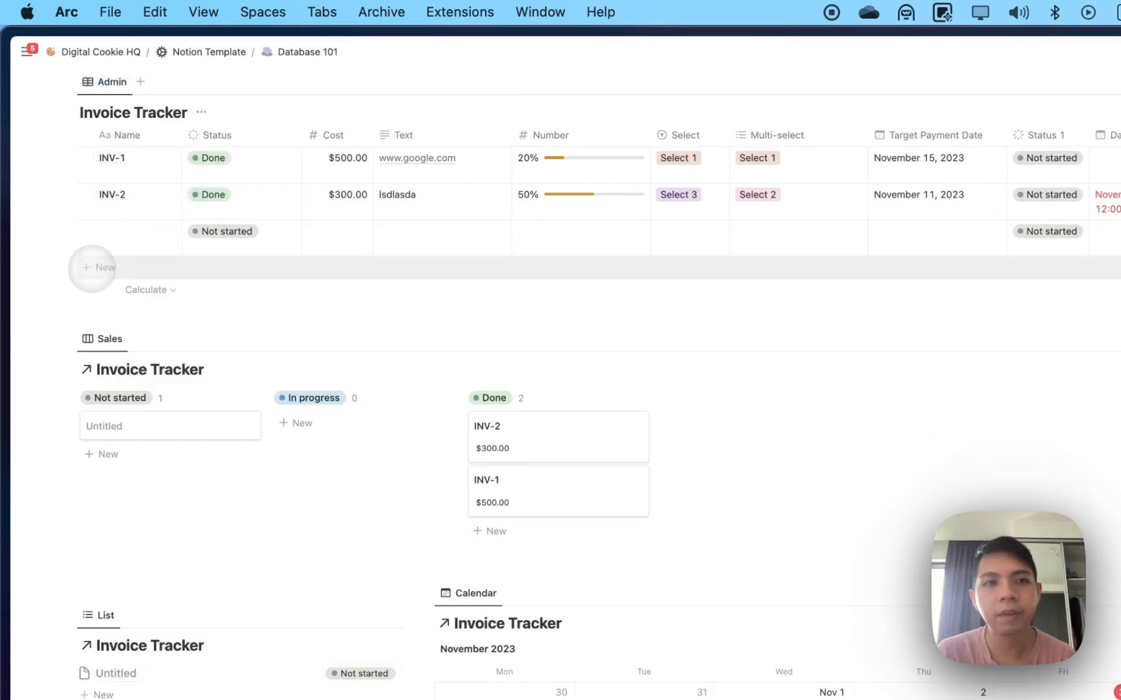
Add a new invoice row named ASda.
left_click(97, 270)
key("Escape")
scroll(382, 220, "right", 15)
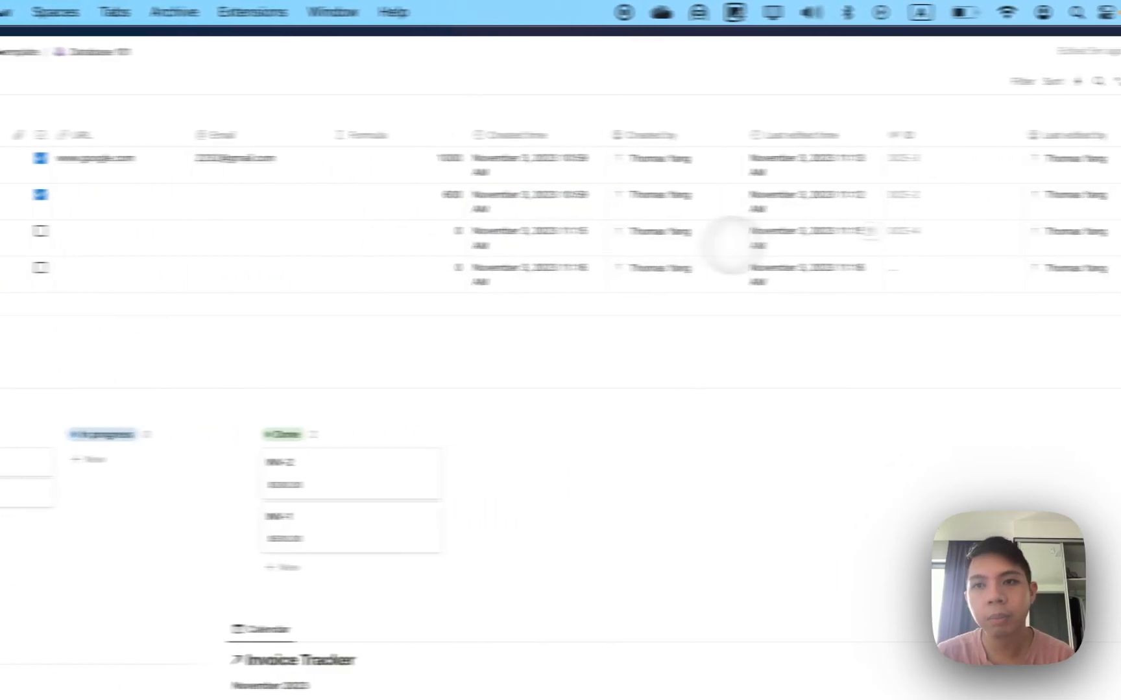
left_click(816, 271)
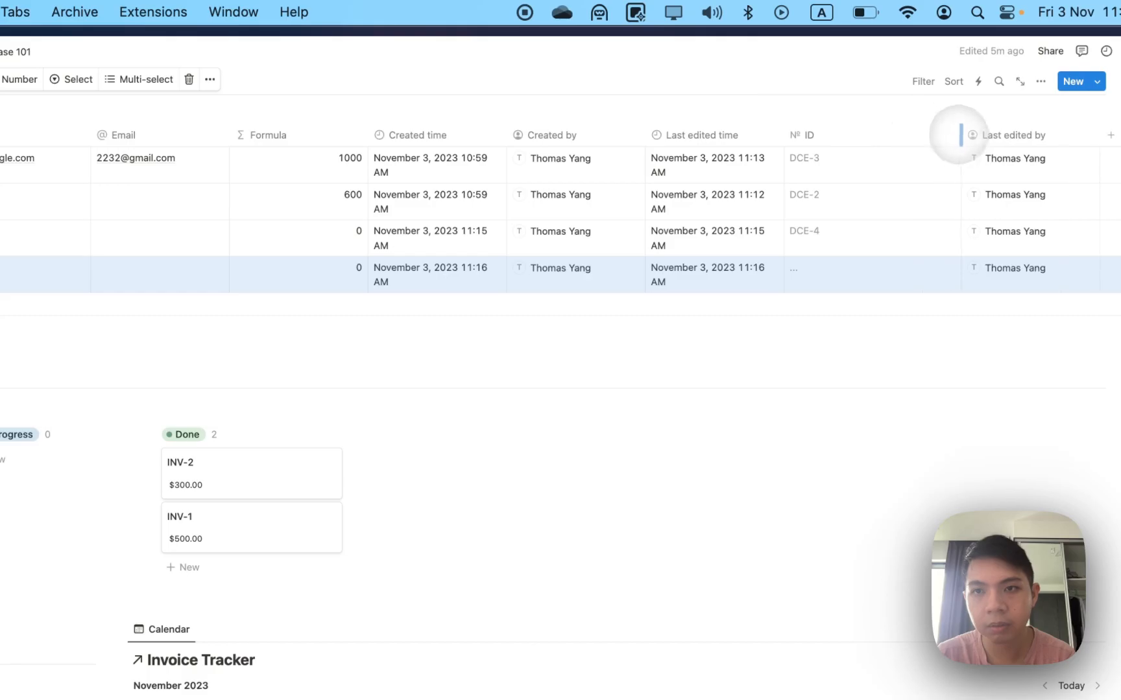
scroll(454, 233, "left", 15)
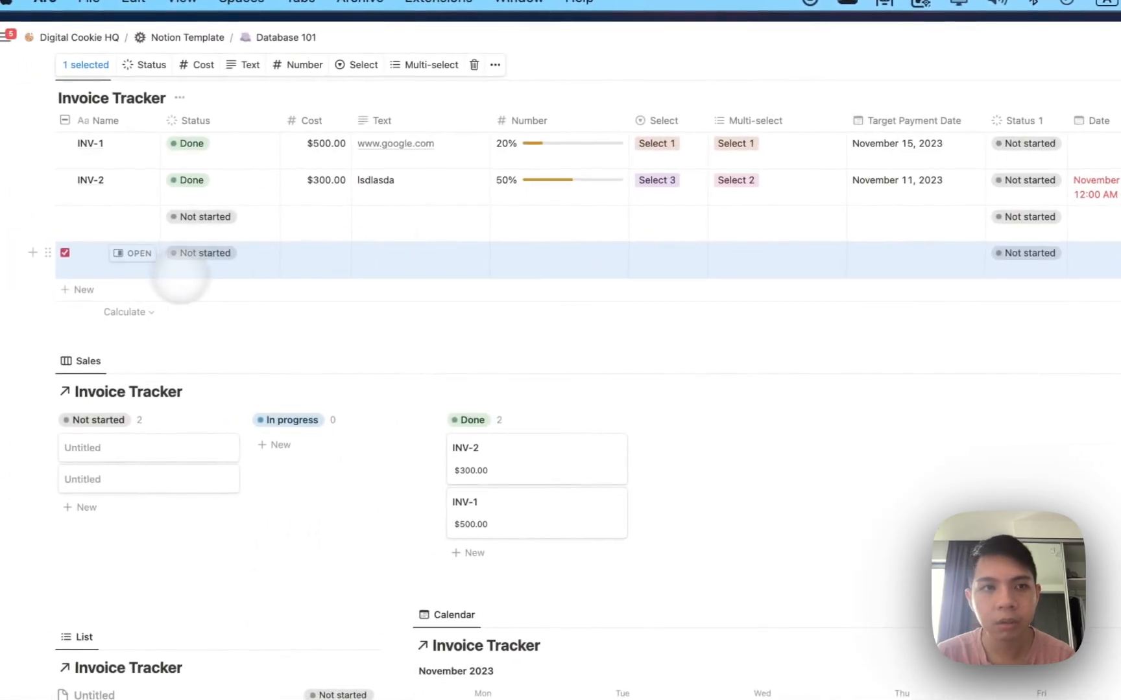
left_click(108, 261)
type("ASda")
scroll(418, 277, "right", 15)
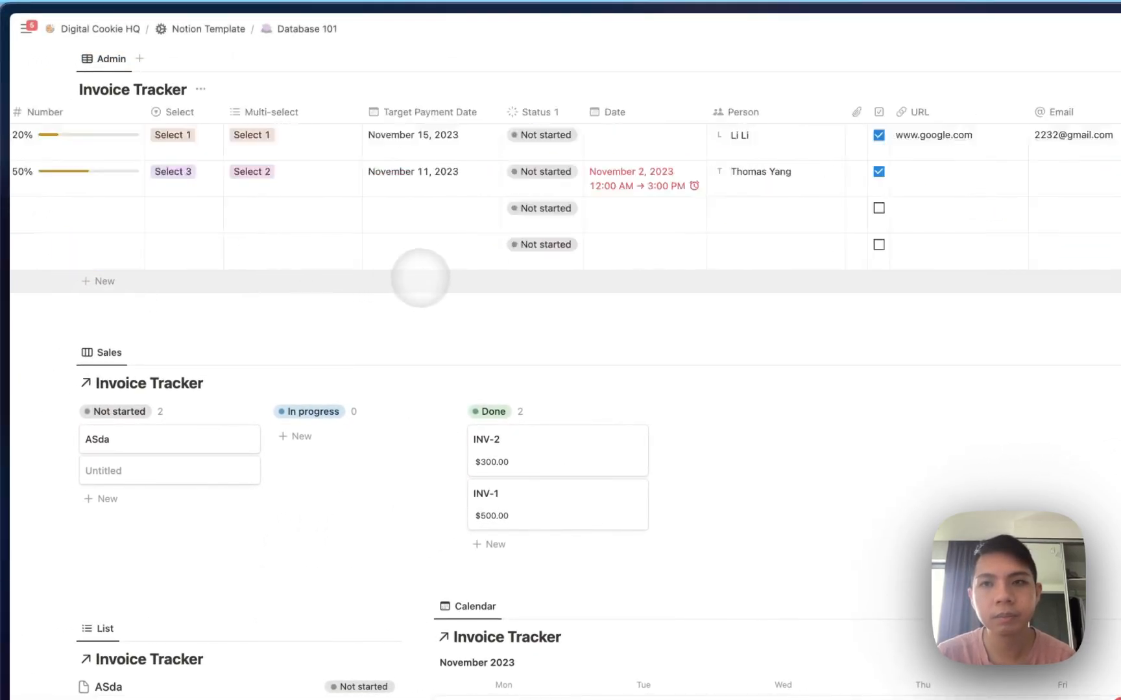
left_click(807, 235)
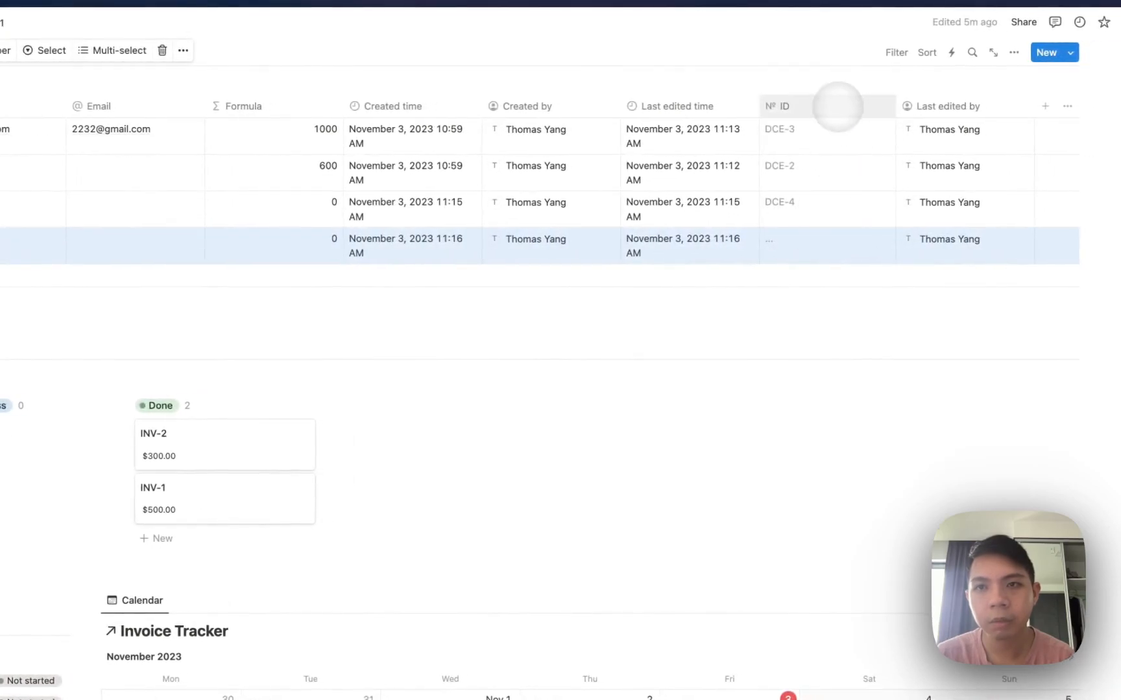
Resubmit the ID property's prefix and confirm the prefix update.
left_click(836, 106)
left_click(811, 156)
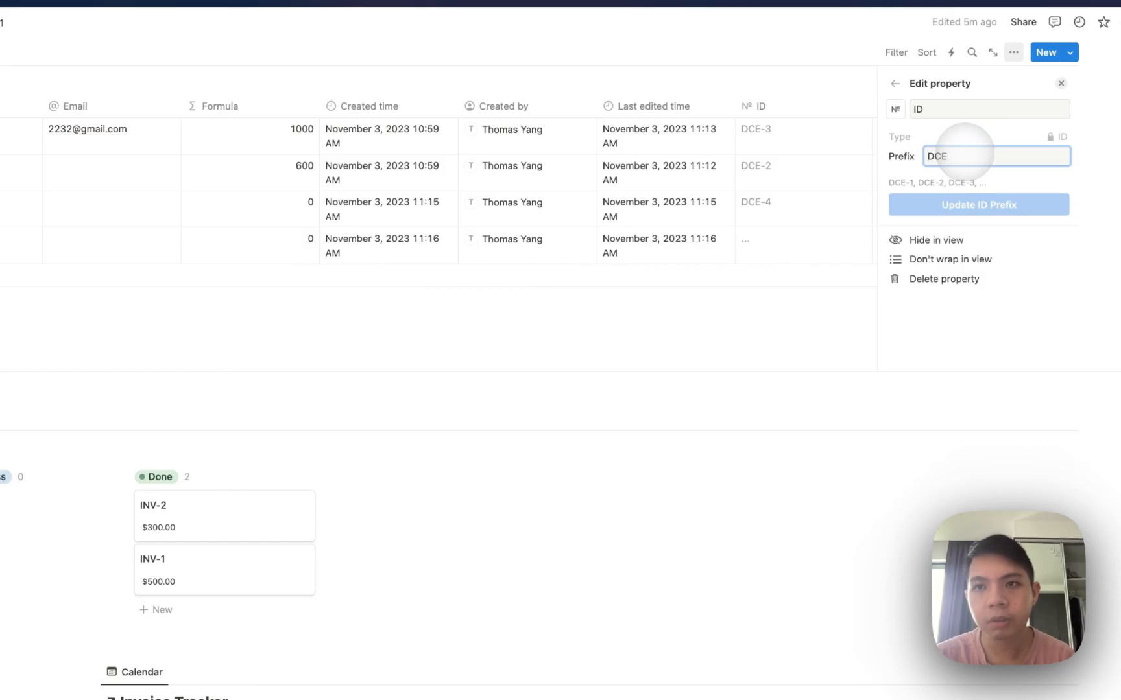
key("Return")
left_click(367, 477)
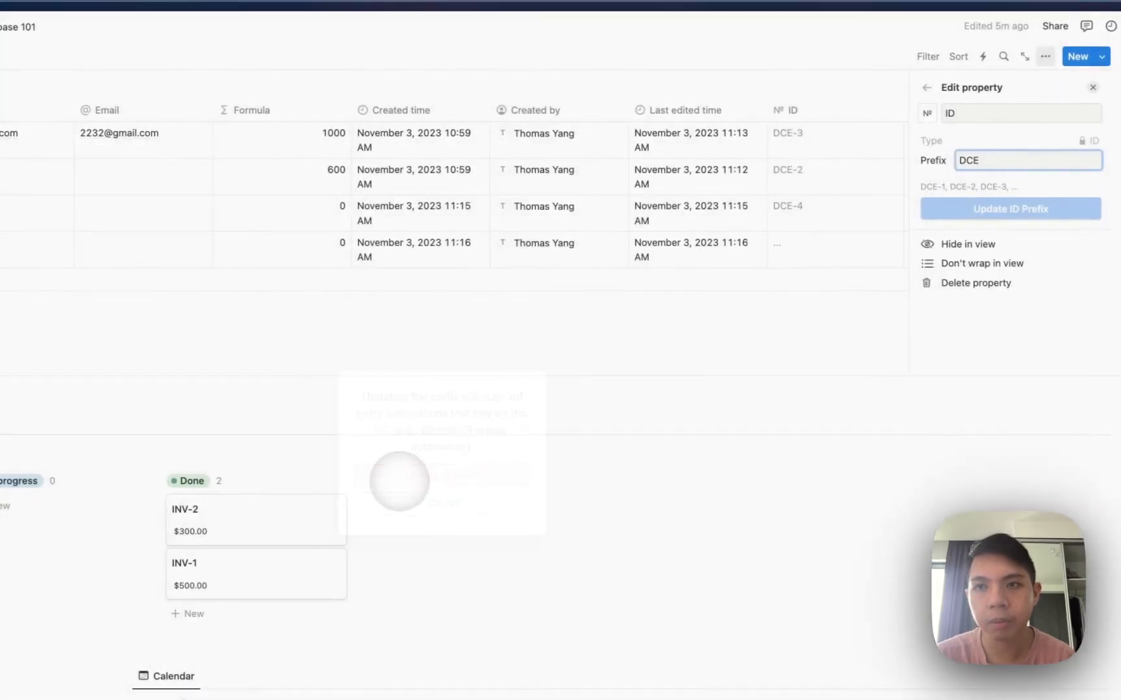
left_click(831, 251)
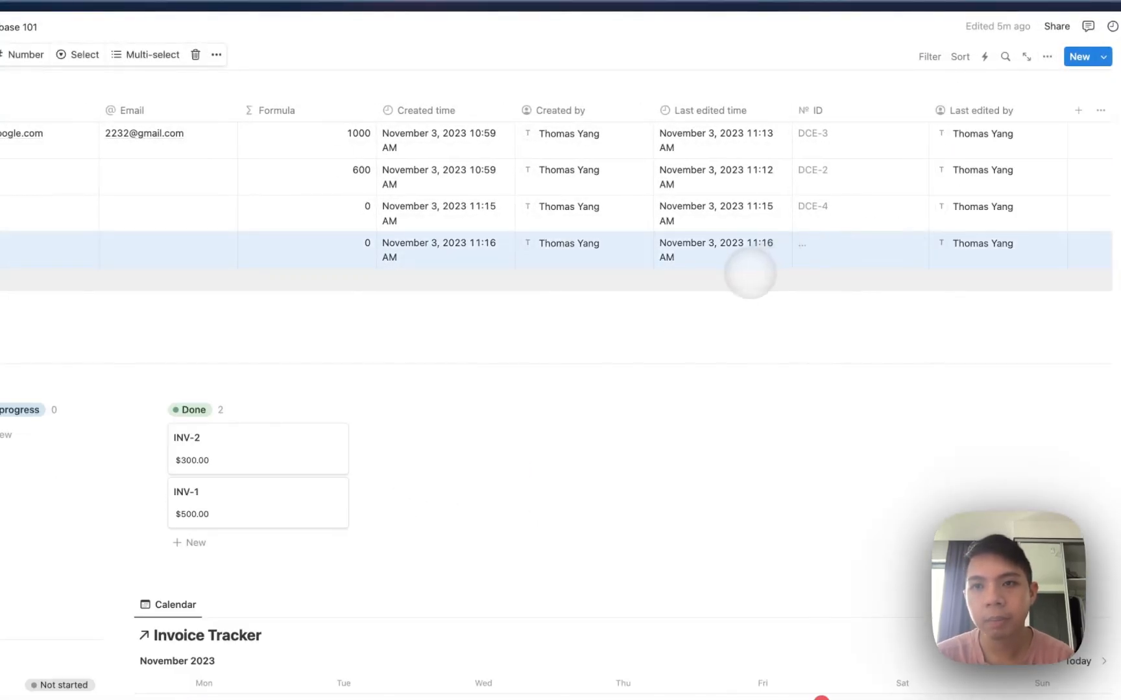
Add another invoice row, auto-numbered DCE-6.
left_click(751, 275)
scroll(843, 220, "right", 10)
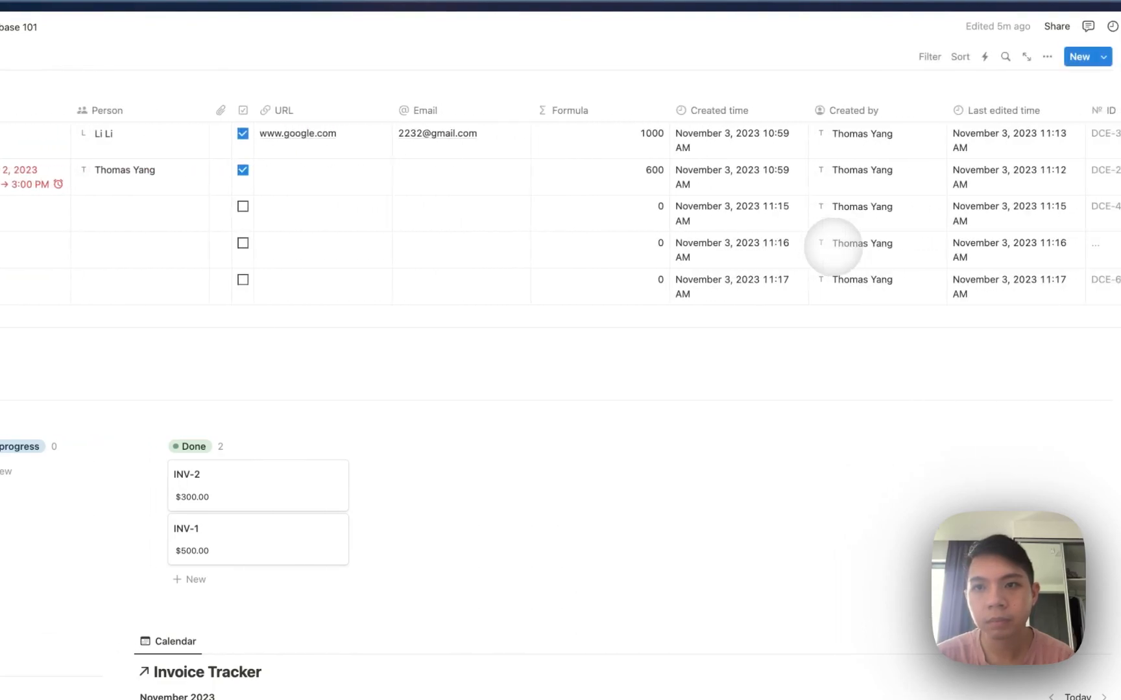
scroll(834, 247, "right", 5)
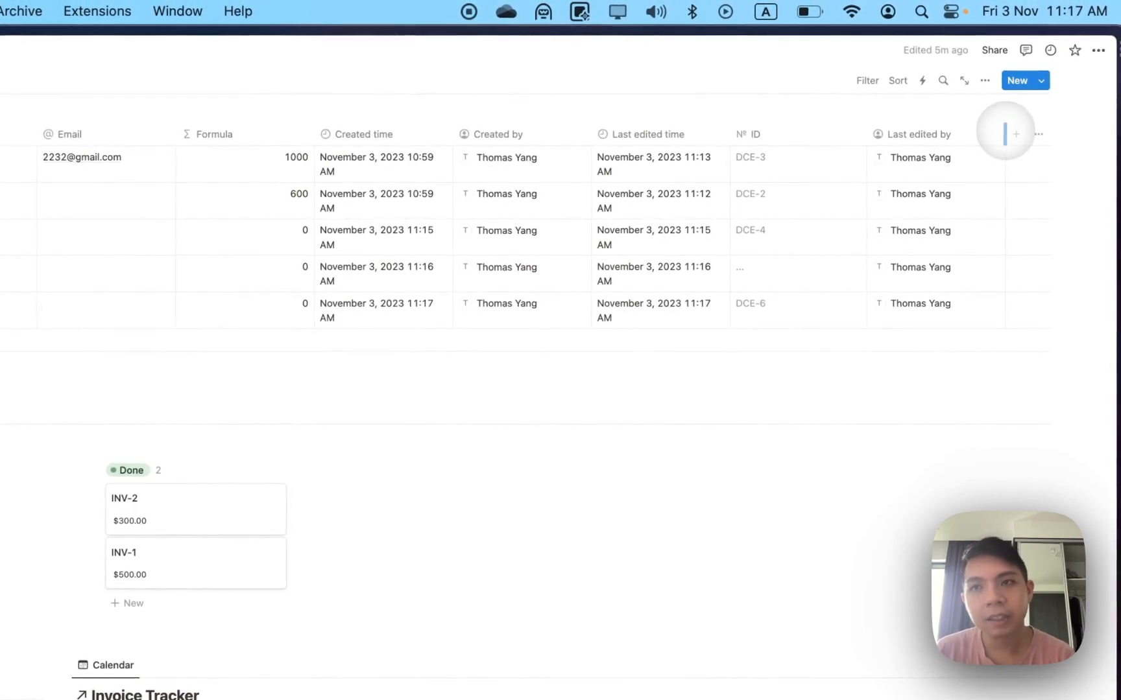
Delete the INV-2 row with ID DCE-2, then undo to restore it.
left_click(1012, 133)
scroll(904, 240, "down", 5)
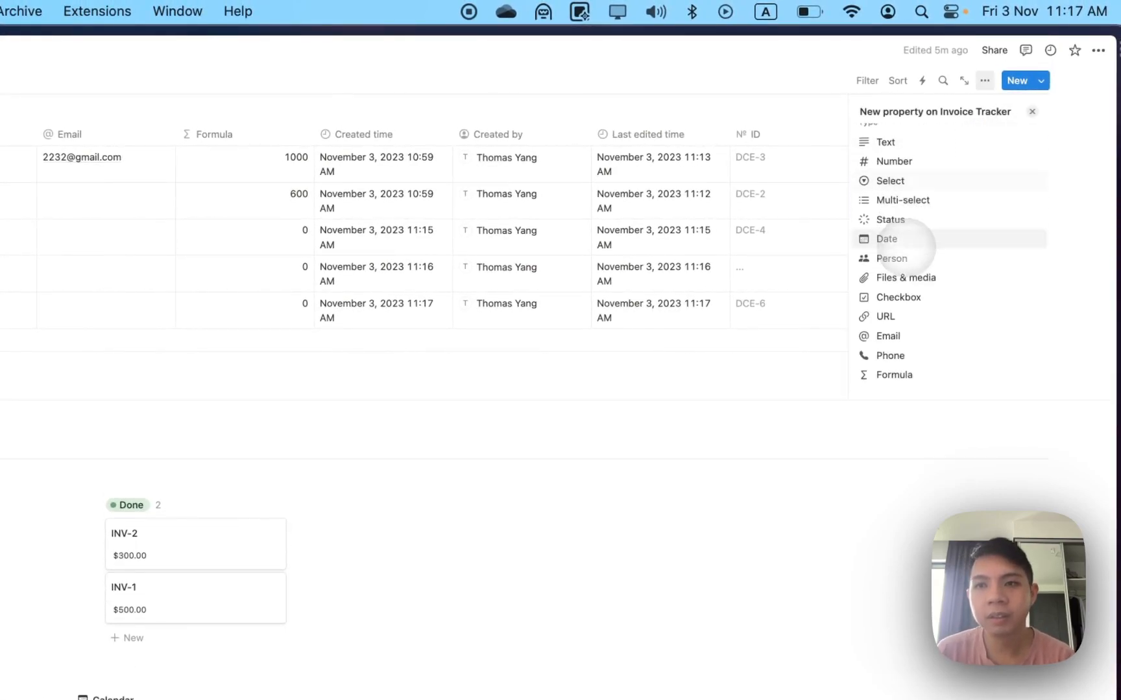
scroll(906, 253, "down", 2)
scroll(911, 300, "down", 3)
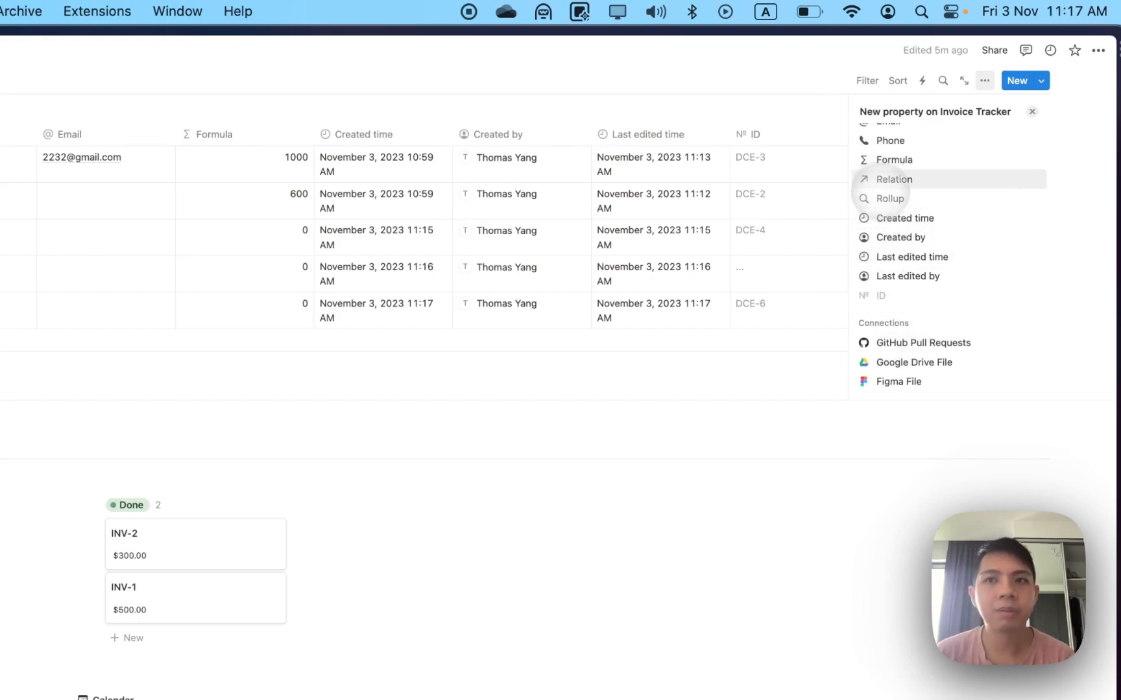
left_click_drag(629, 208, 561, 218)
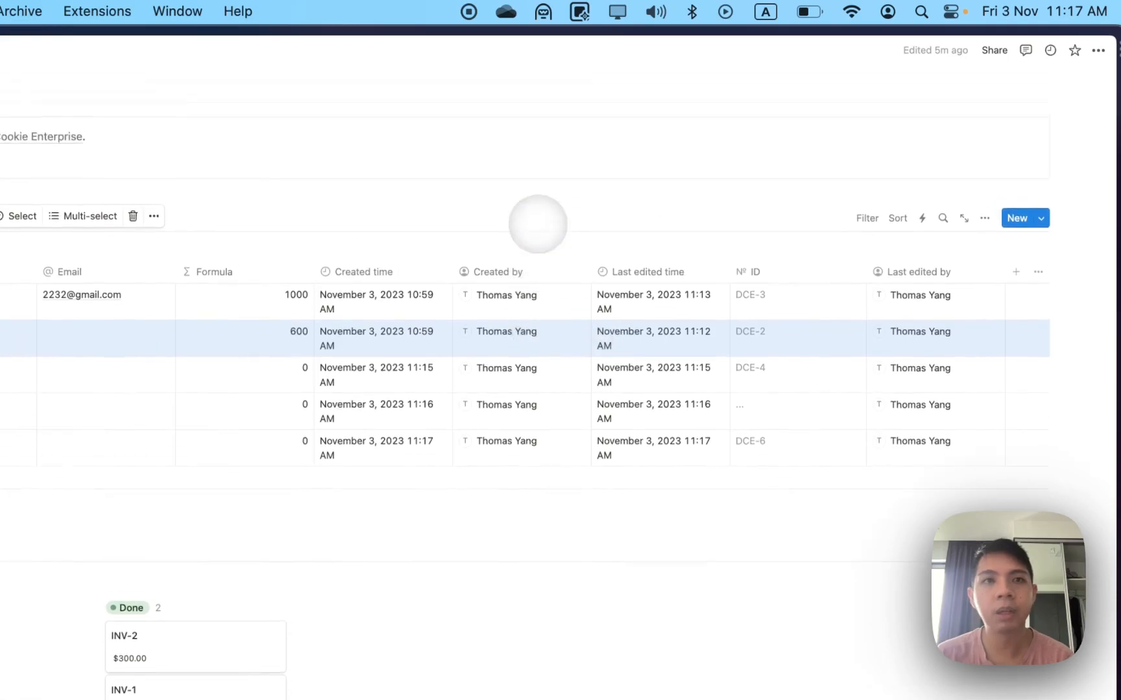
left_click(133, 79)
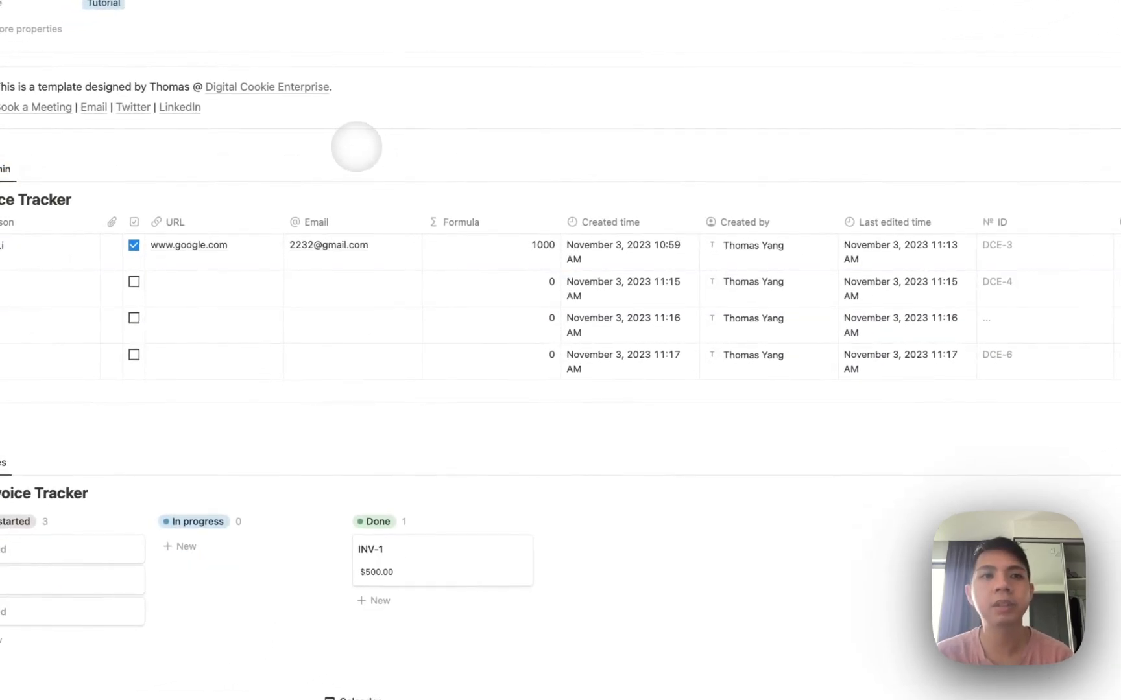
key("super+z")
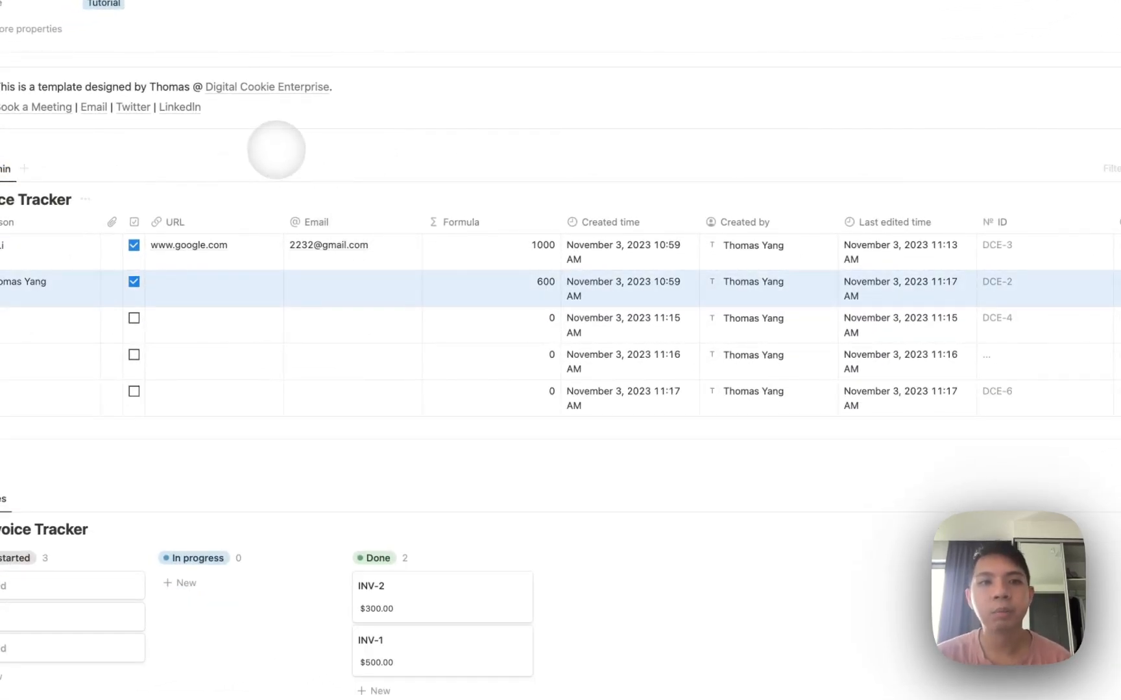
Add two empty lines below the template links.
left_click(277, 151)
scroll(272, 142, "up", 1)
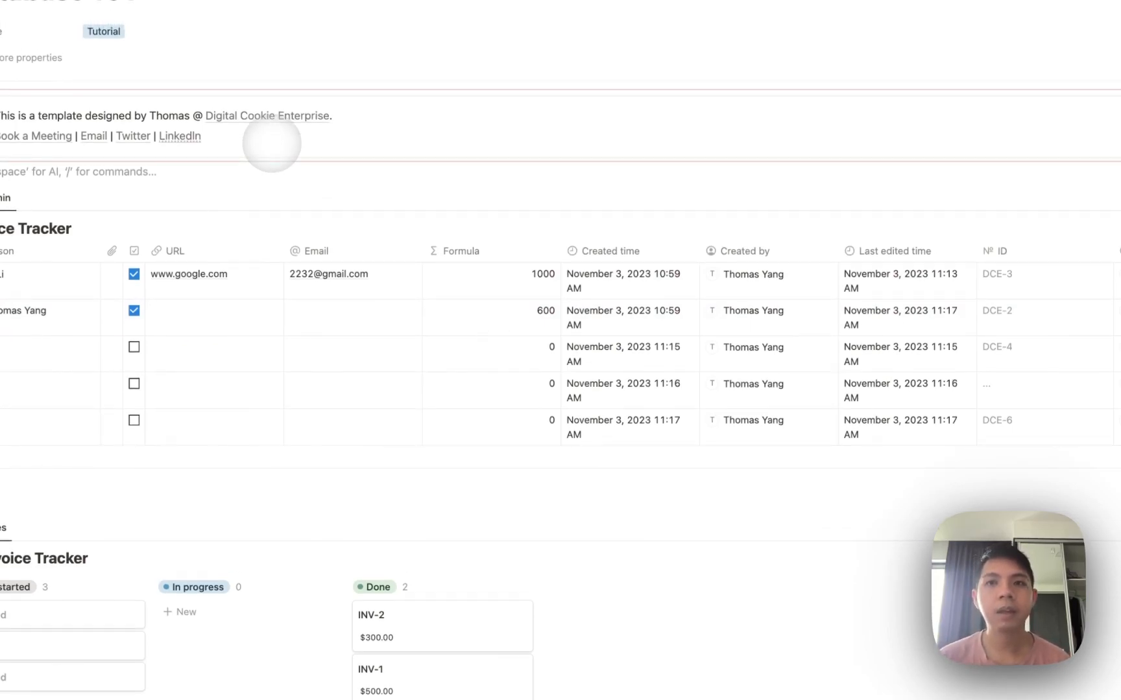
key("Return")
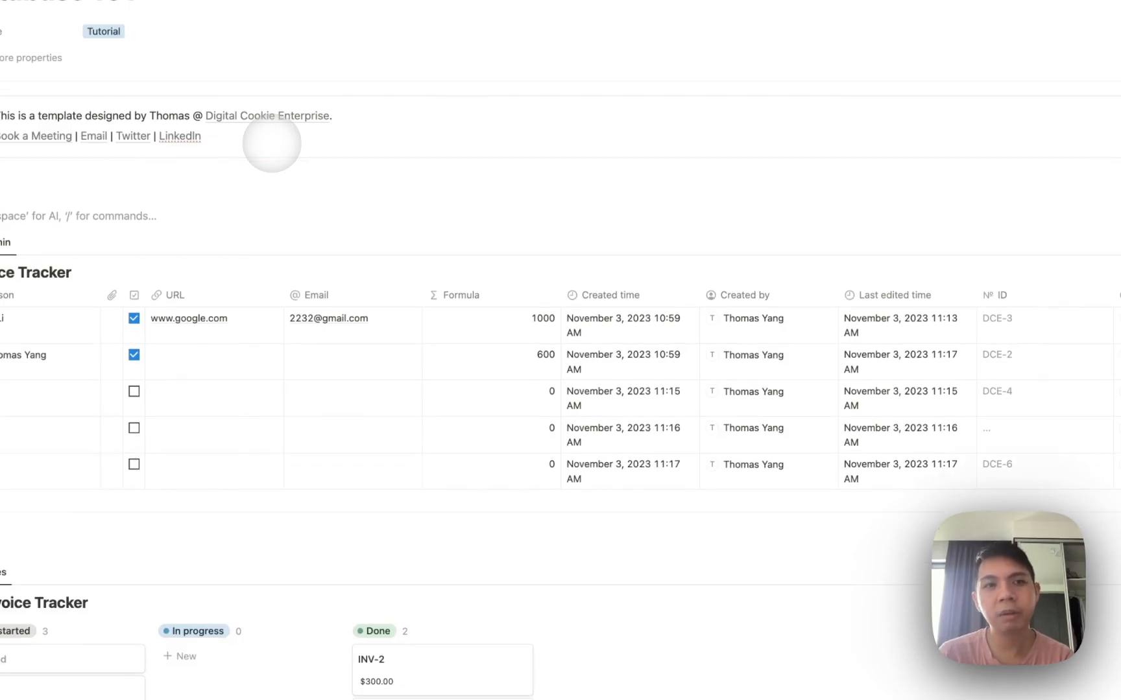
Delete the board, calendar and other linked views below the Invoice Tracker table.
scroll(272, 143, "down", 3)
scroll(230, 208, "left", 10)
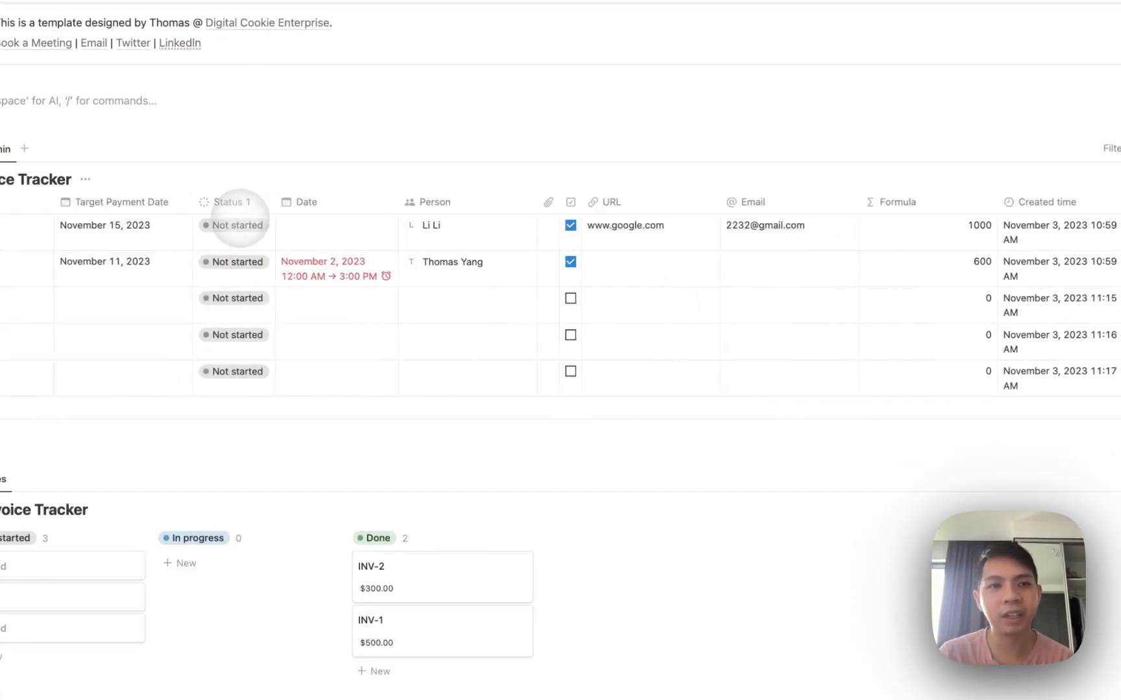
scroll(236, 221, "down", 2)
scroll(238, 220, "down", 15)
left_click_drag(997, 582, 628, 195)
key("BackSpace")
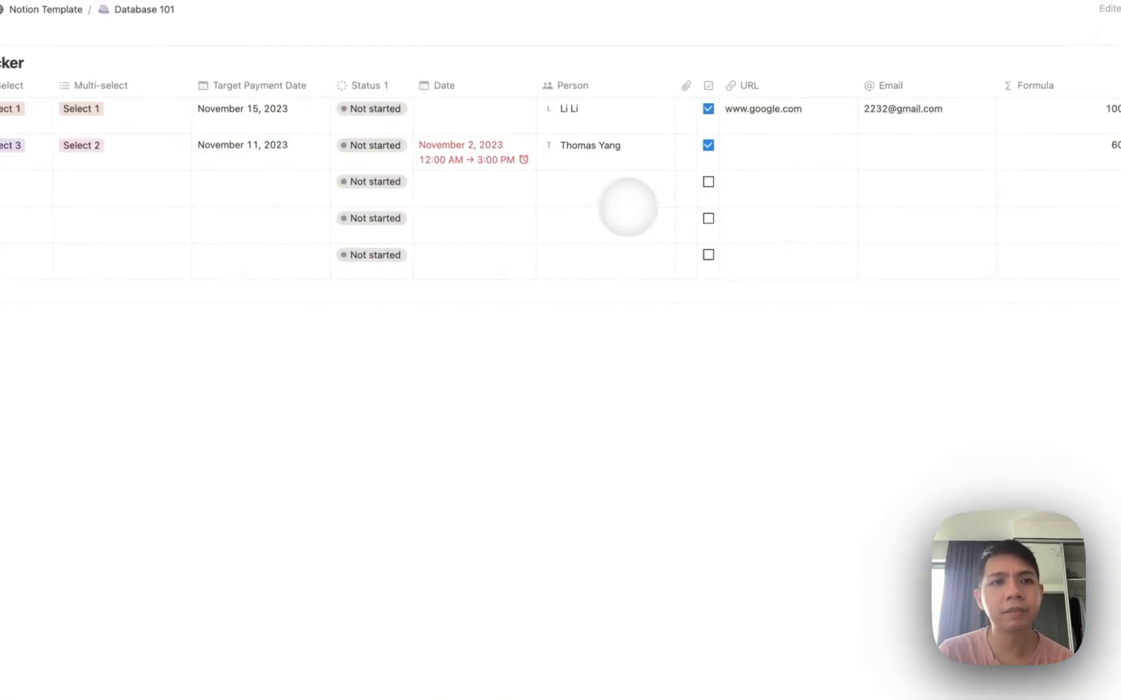
scroll(430, 245, "left", 8)
scroll(430, 242, "up", 4)
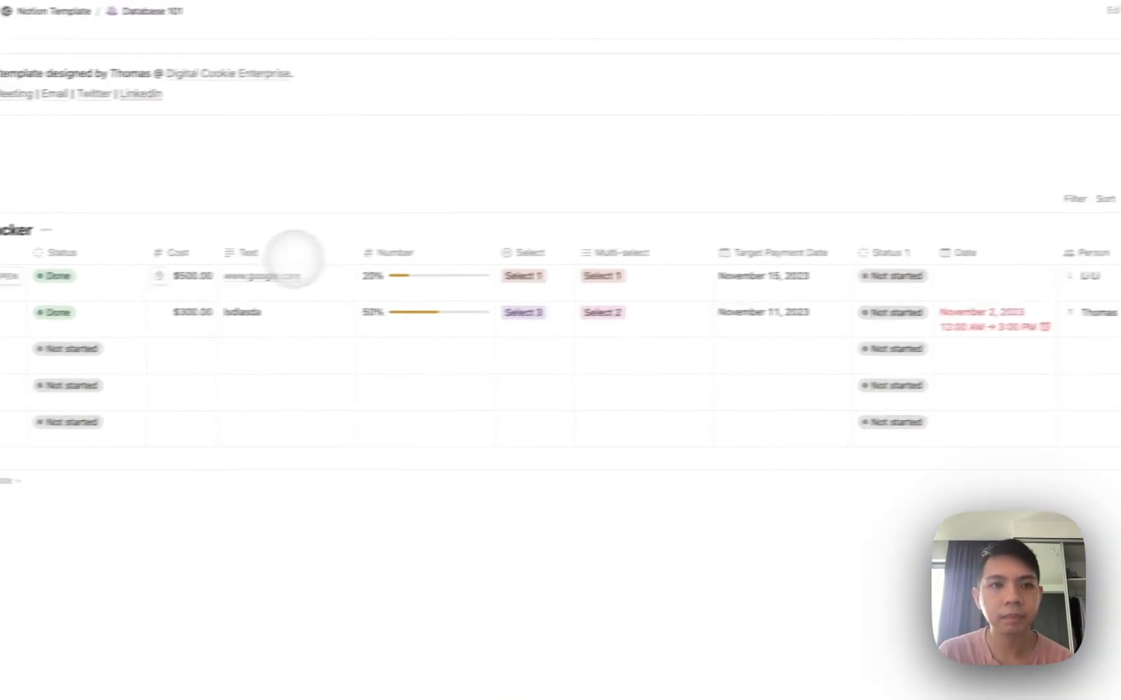
left_click(67, 182)
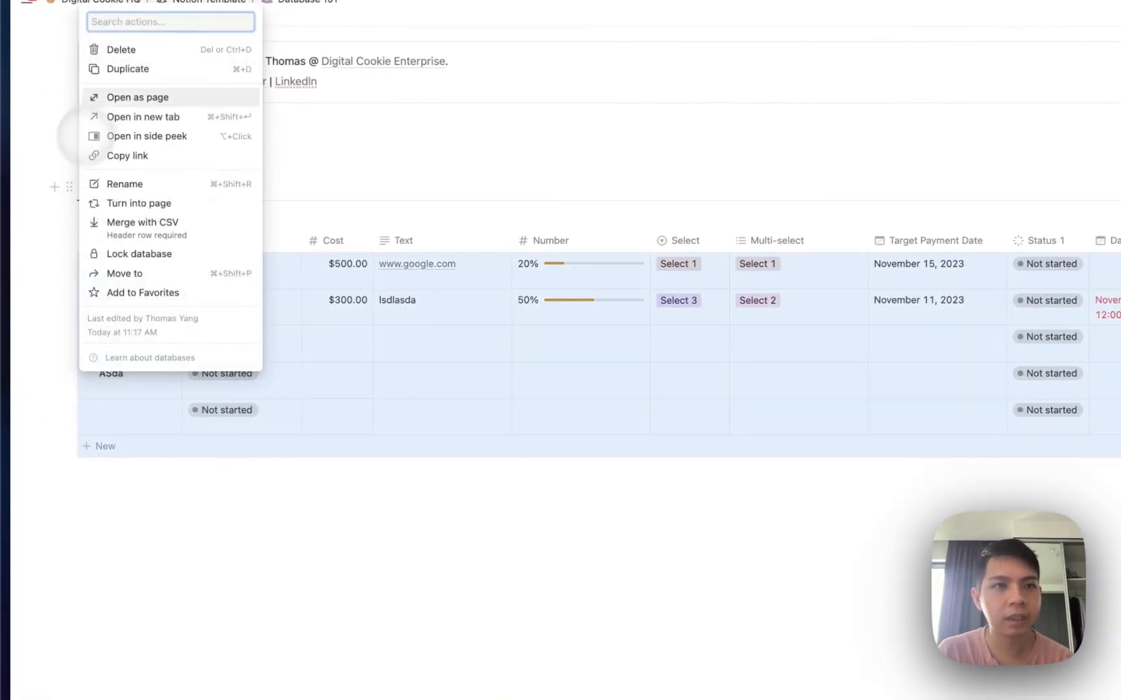
Replace the Invoice Tracker with an inline database titled Project Dashboard.
left_click(114, 51)
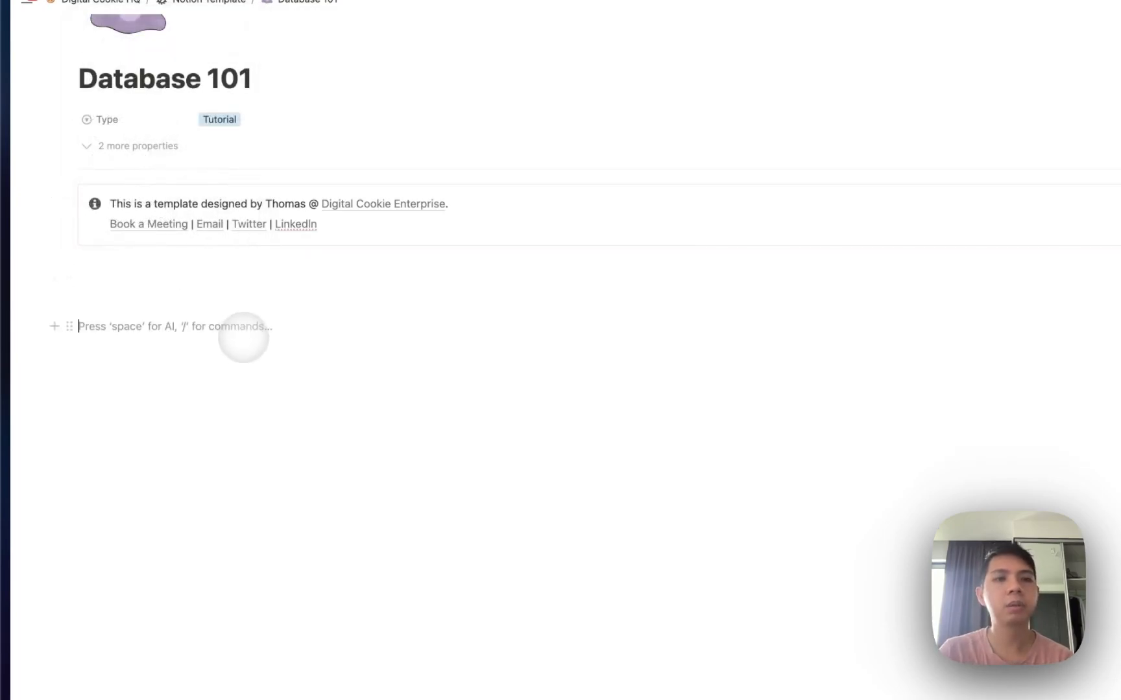
key("BackSpace")
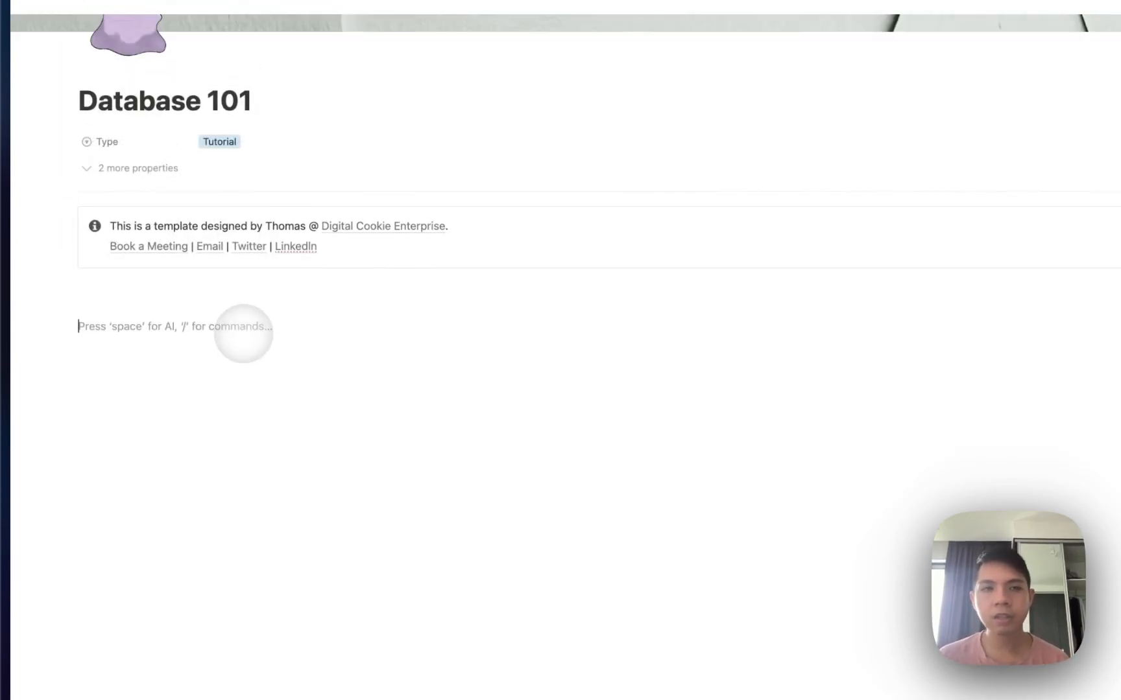
type("/")
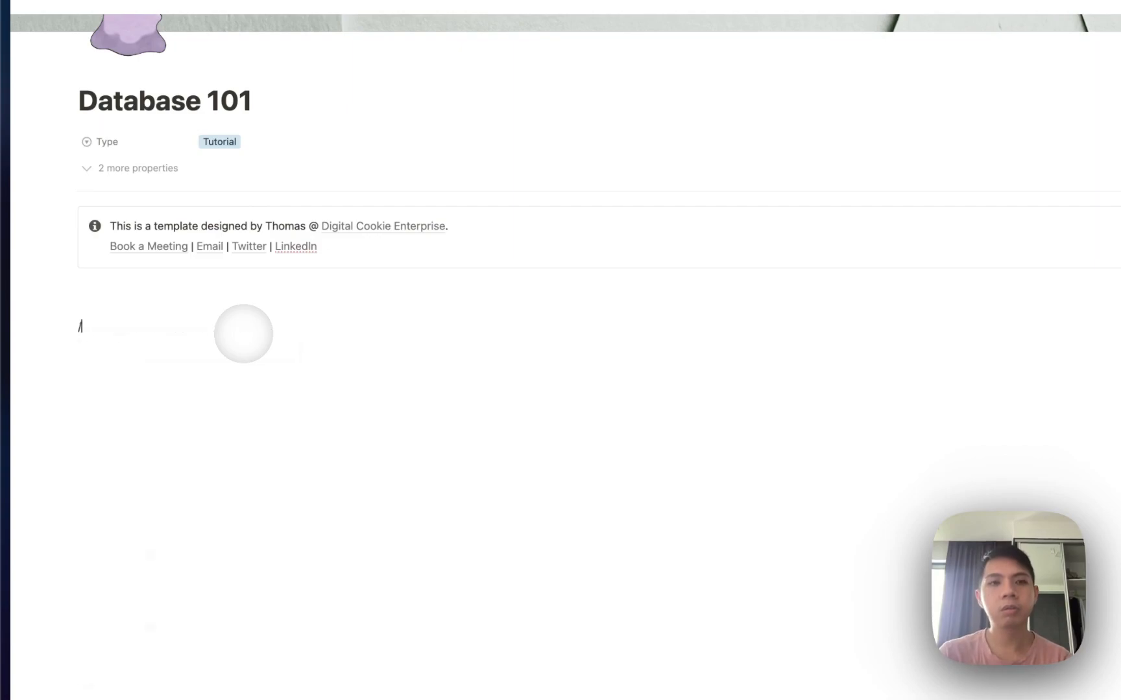
type("database")
key("Return")
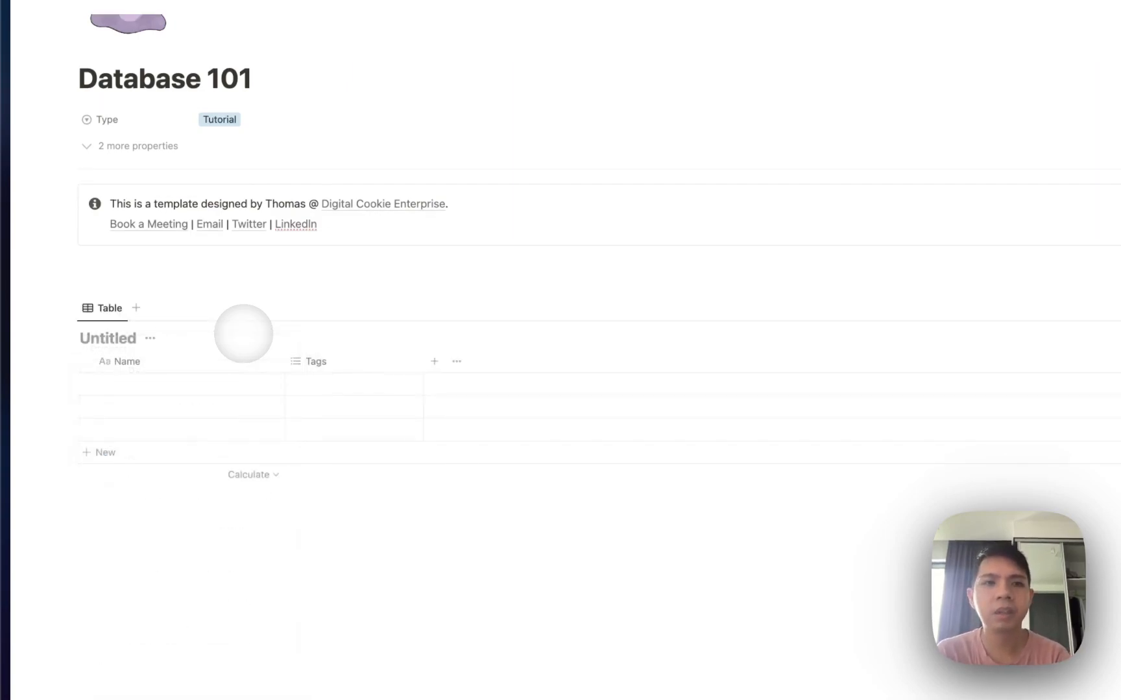
type("Project Dashboard")
Insert another inline database below it titled Projects.
left_click(294, 502)
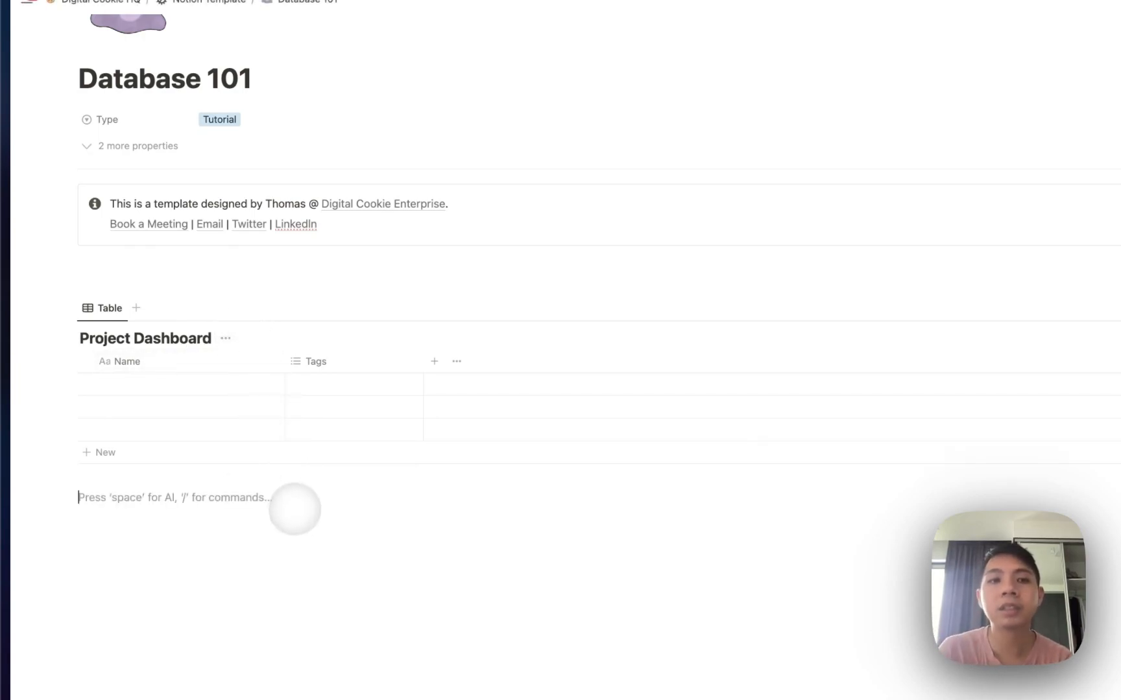
key("Return")
type("/databa")
key("Return")
type("P")
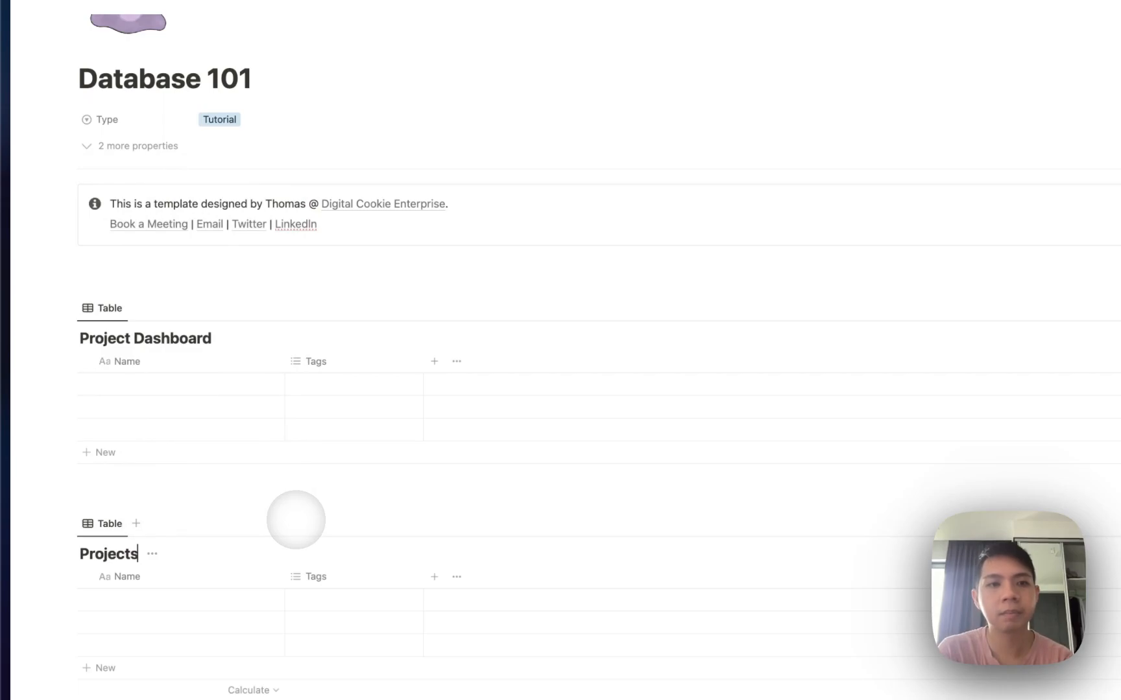
type("rojects")
scroll(296, 520, "down", 2)
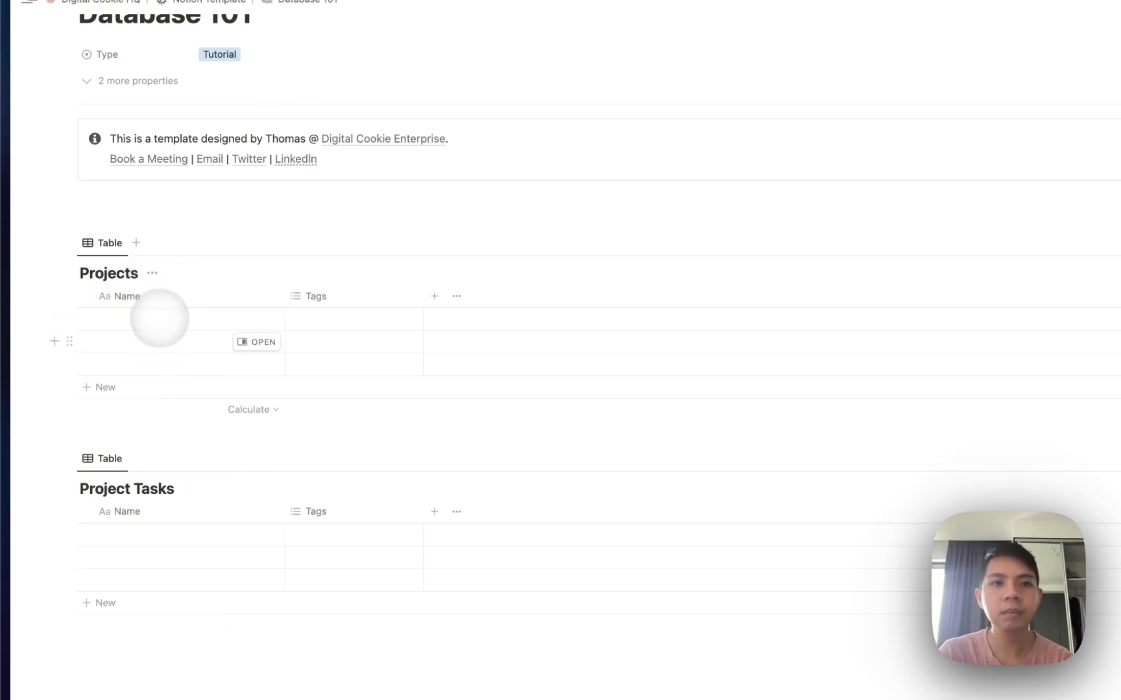
Name the Projects rows Project 1, Project 2 and Project 3.
left_click(146, 320)
type("Project 1")
key("Return")
type("Pr")
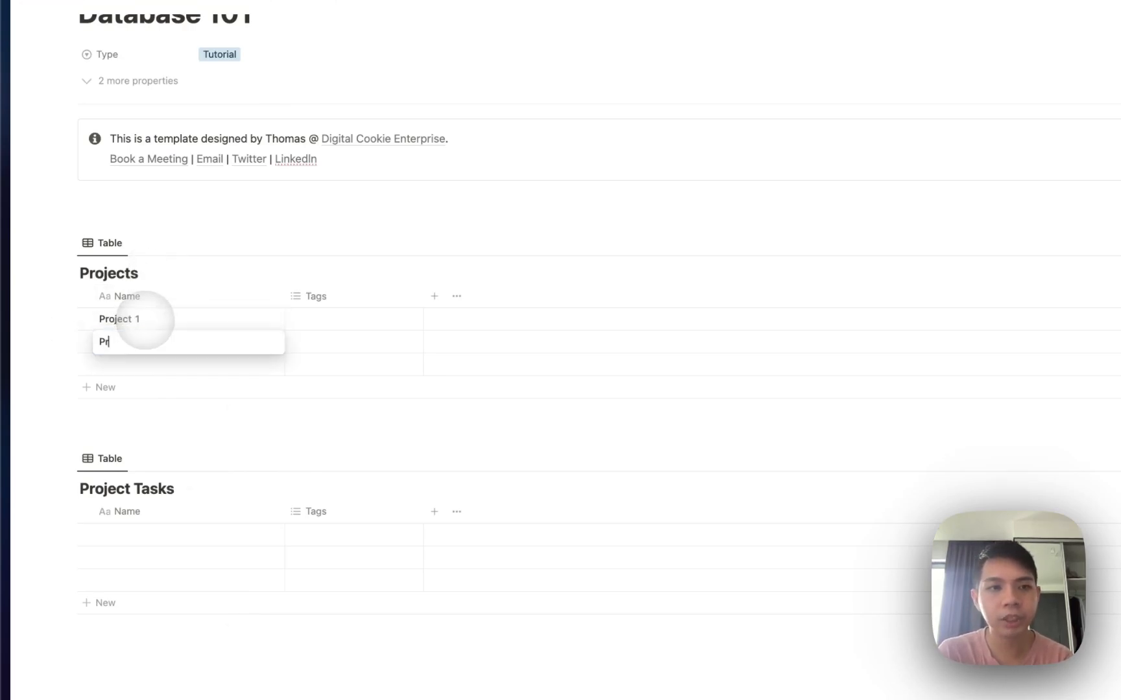
type("oject 2")
key("Return")
type("Pro")
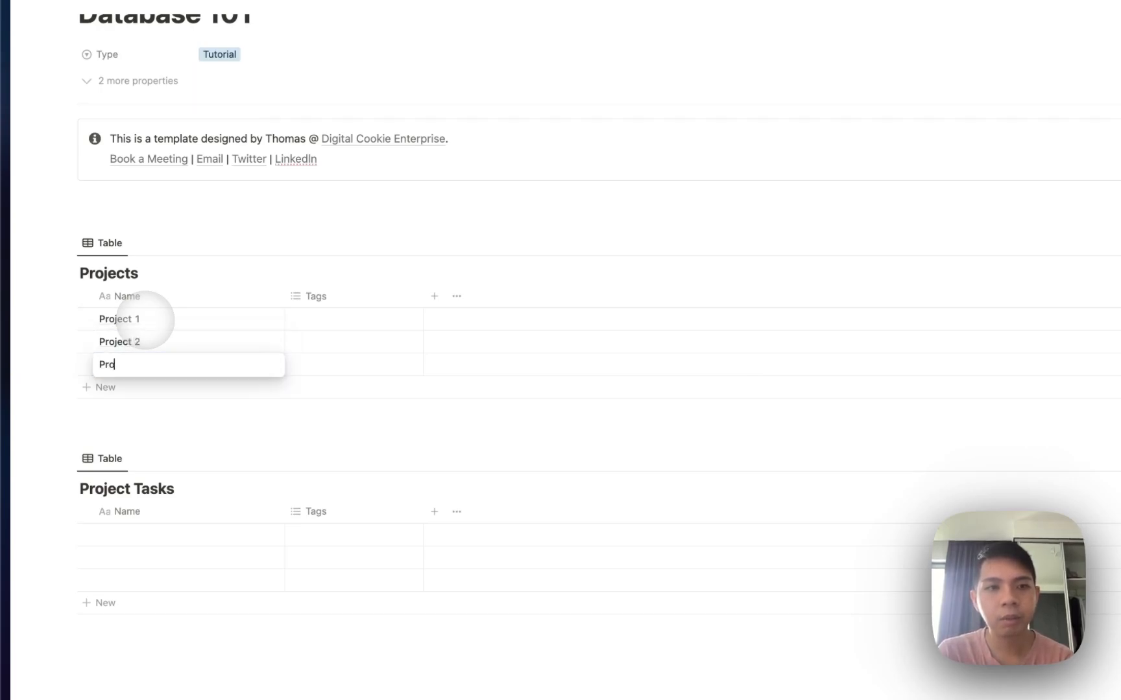
type("ject 3")
scroll(165, 454, "down", 5)
Delete the Tags column from the Projects table.
left_click(317, 132)
left_click(344, 335)
key("Return")
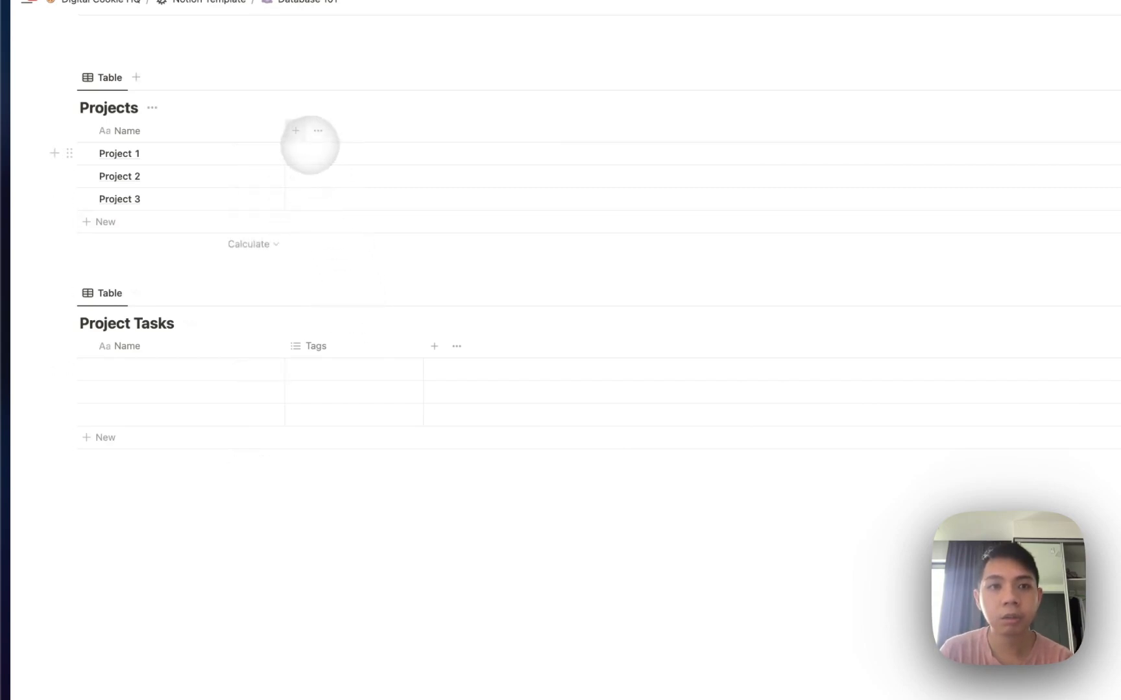
Add a Relation property from Projects to Project Tasks, shown on both tables.
left_click(296, 131)
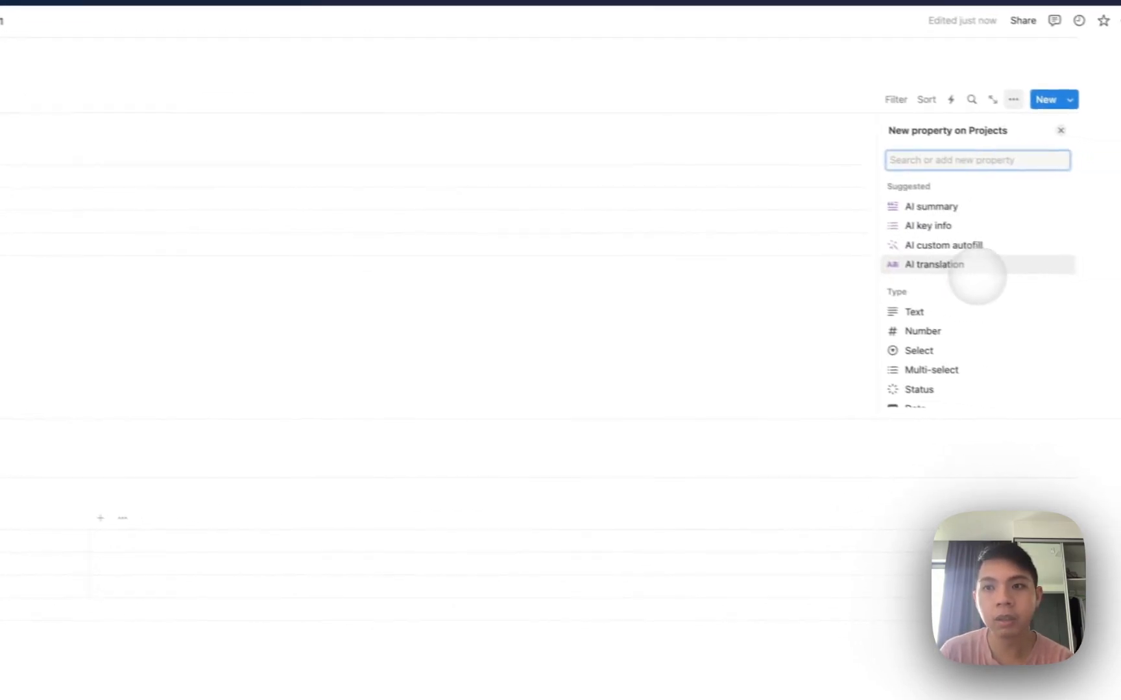
type("real")
key("BackSpace")
key("BackSpace")
type("la")
left_click(946, 204)
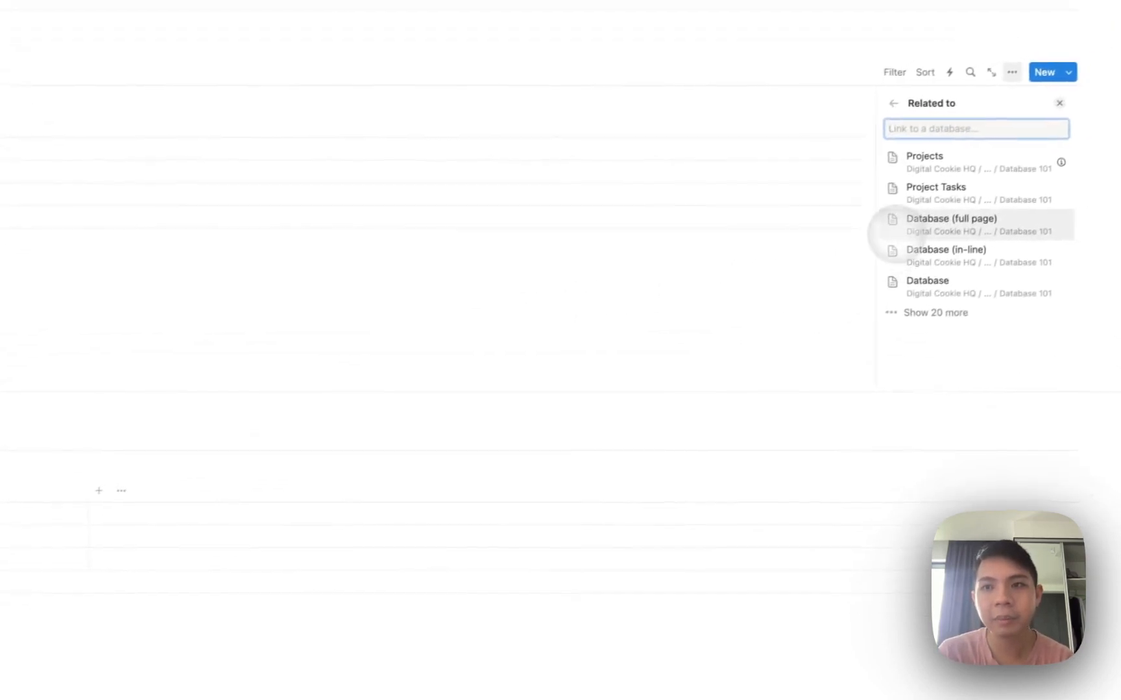
left_click(914, 195)
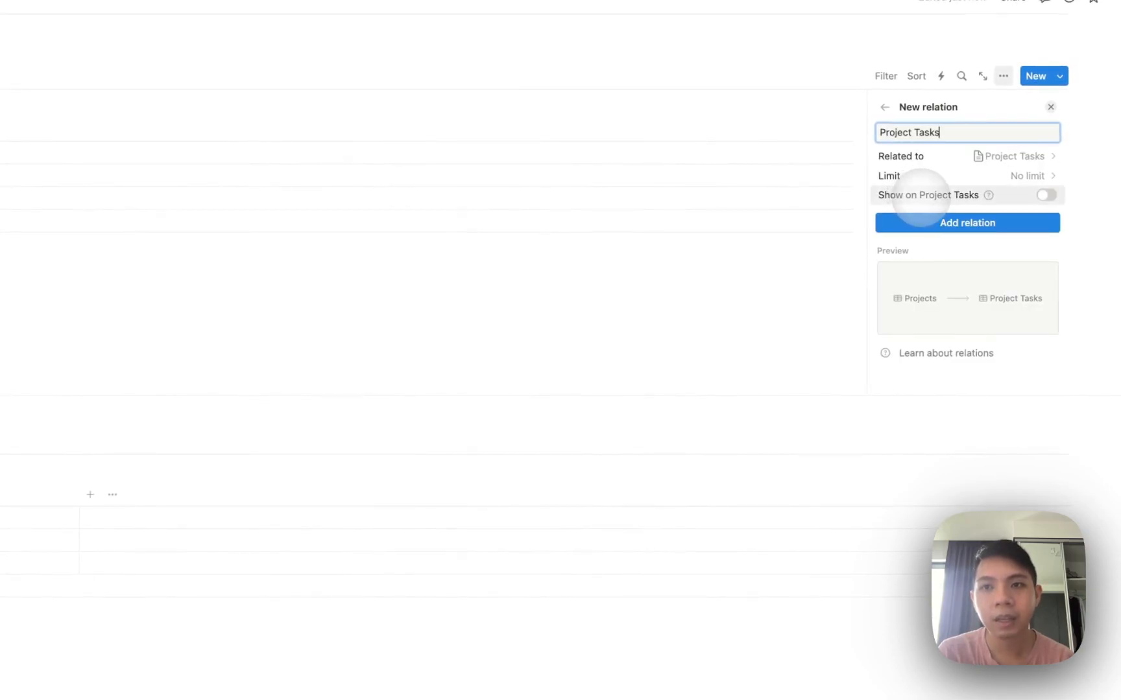
left_click(1004, 193)
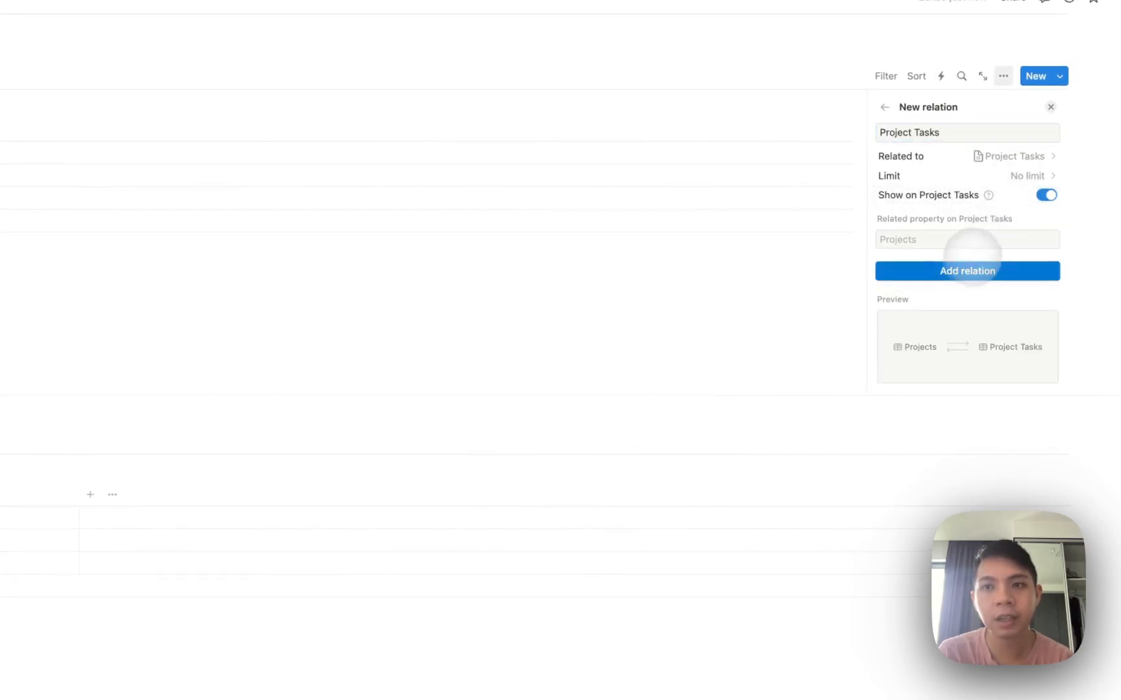
left_click(959, 270)
left_click(619, 256)
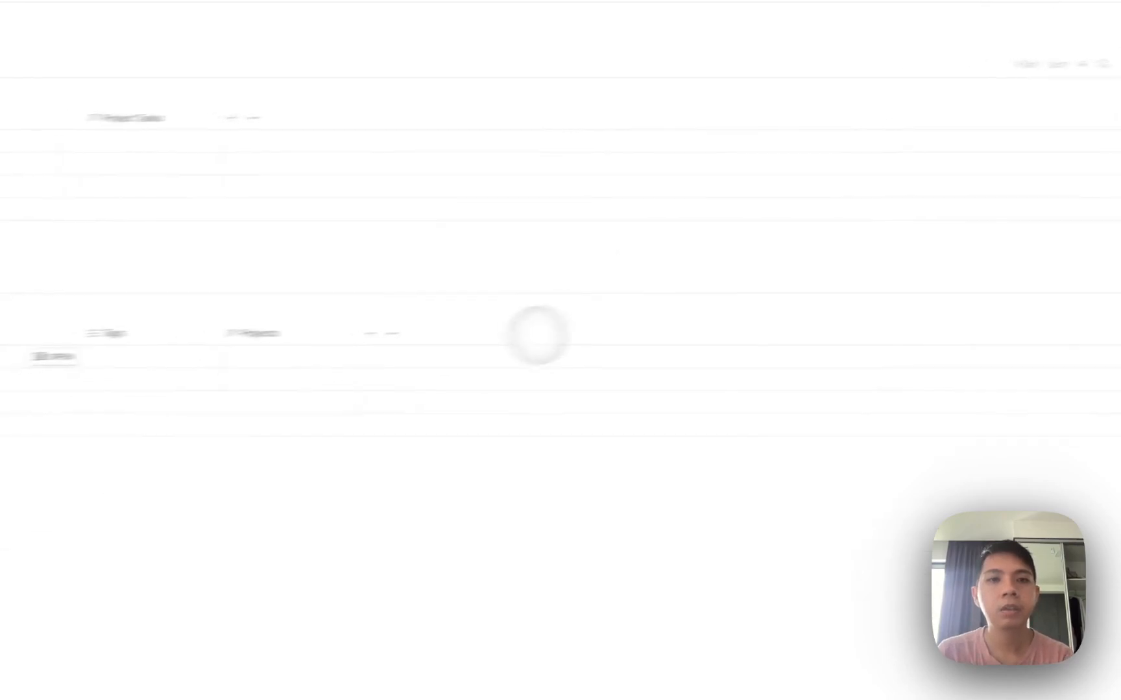
Delete the Tags column from Project Tasks.
left_click(338, 326)
left_click(304, 527)
key("Return")
Name the Project Tasks rows Task 1, Task 2 and Task 3.
left_click(141, 343)
type("Task 1")
key("Return")
type("Task 2")
key("Return")
type("Task 3")
key("Escape")
Link Task 1, Task 2 and Task 3 to Project 1.
left_click(290, 342)
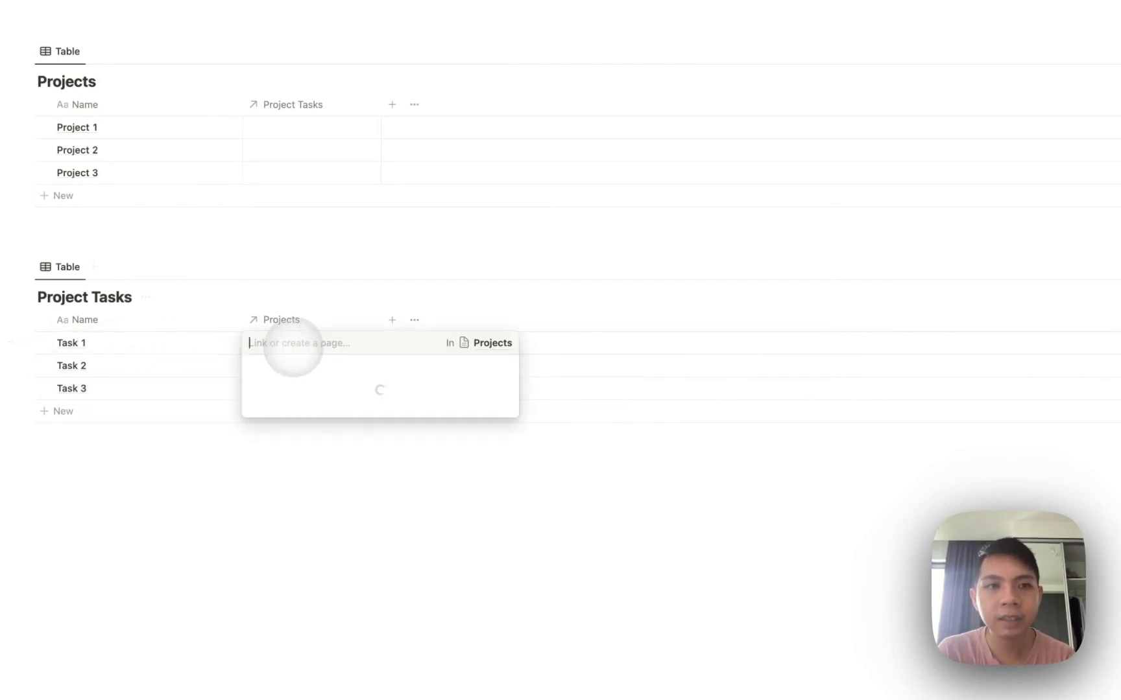
left_click(318, 389)
key("Escape")
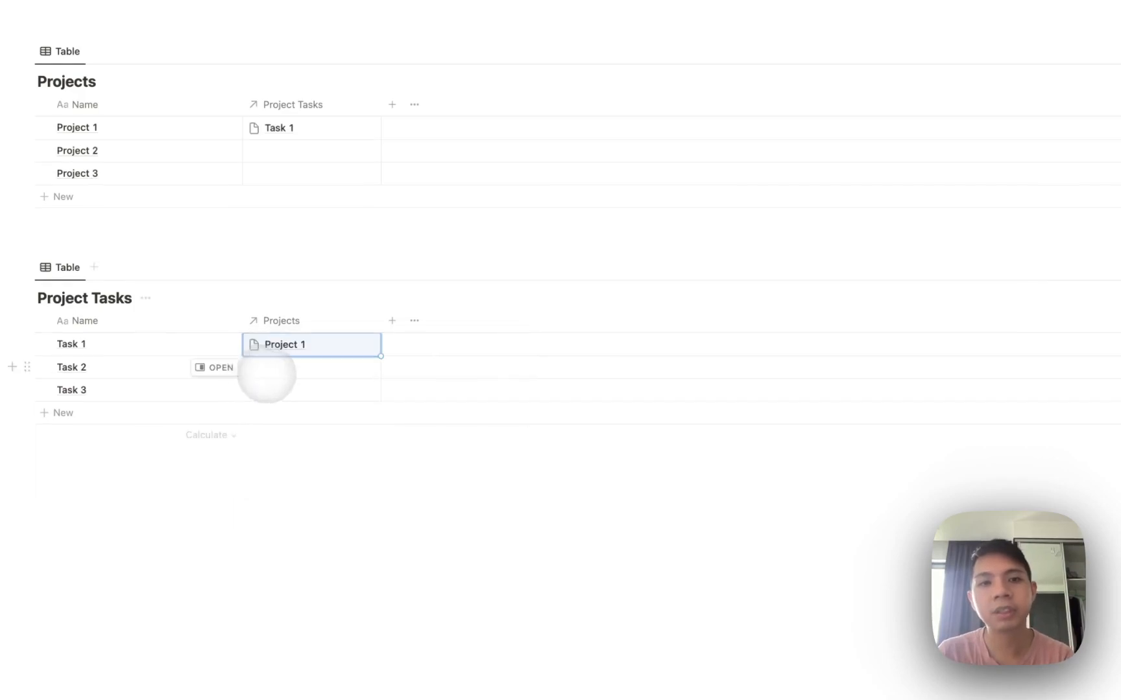
key("super+c")
key("Down")
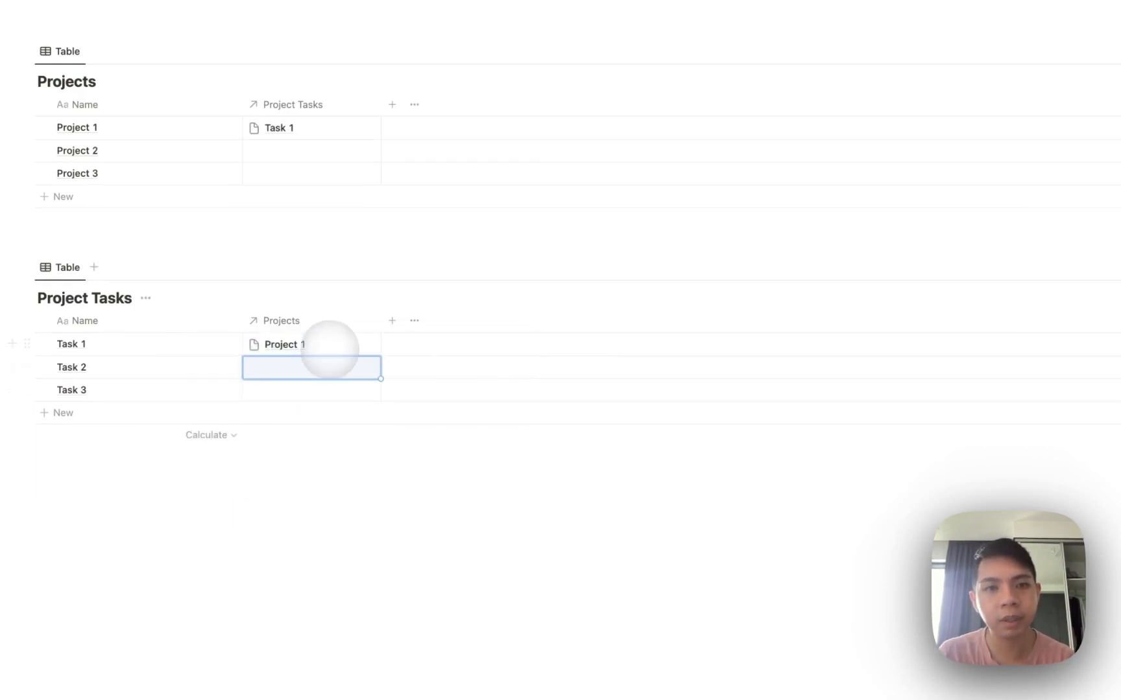
key("super+v")
key("Down")
key("super+v")
Move the Projects column before Name, add a checkbox property, and resize the columns.
left_click_drag(343, 320, 220, 320)
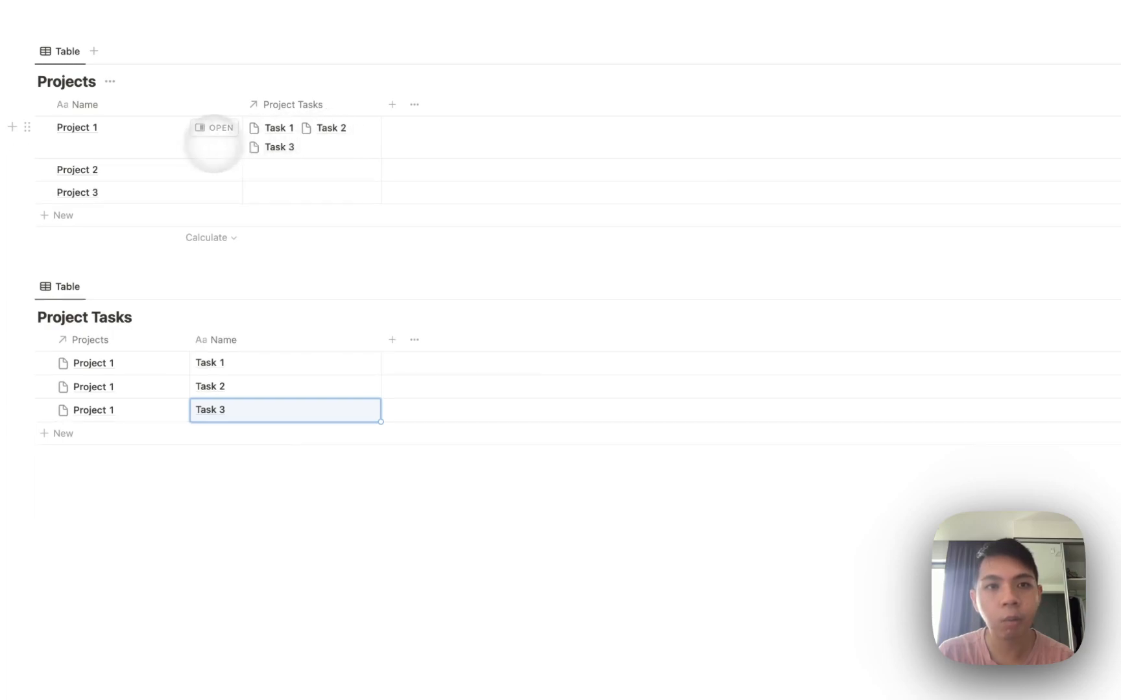
left_click_drag(190, 338, 162, 338)
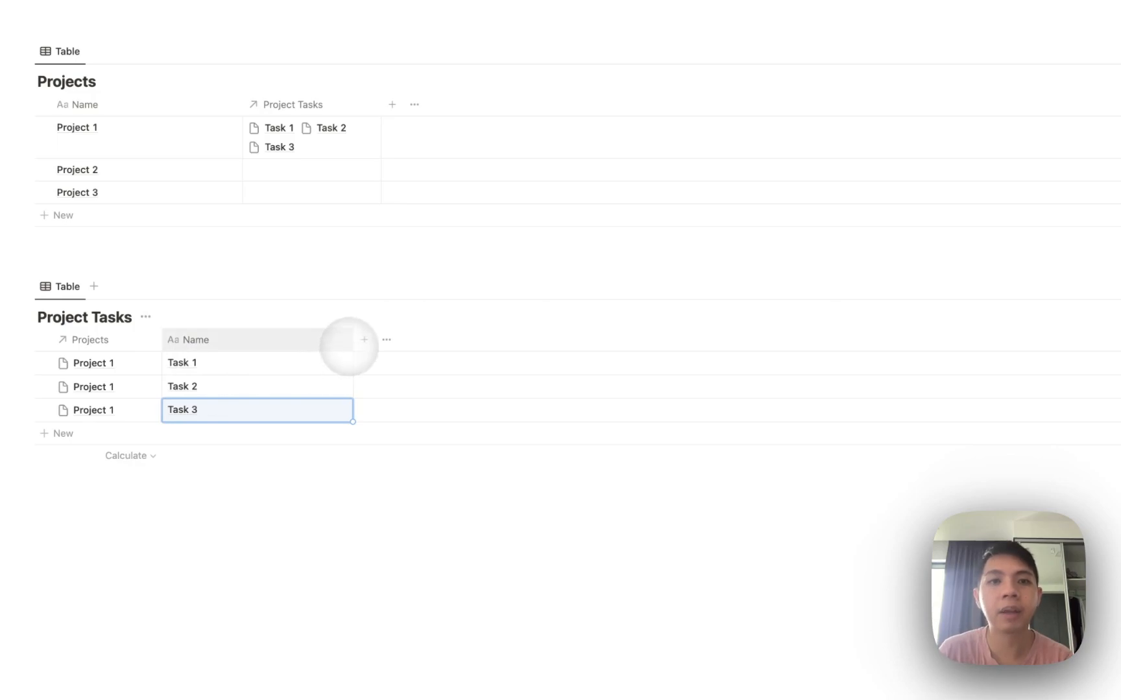
left_click(359, 342)
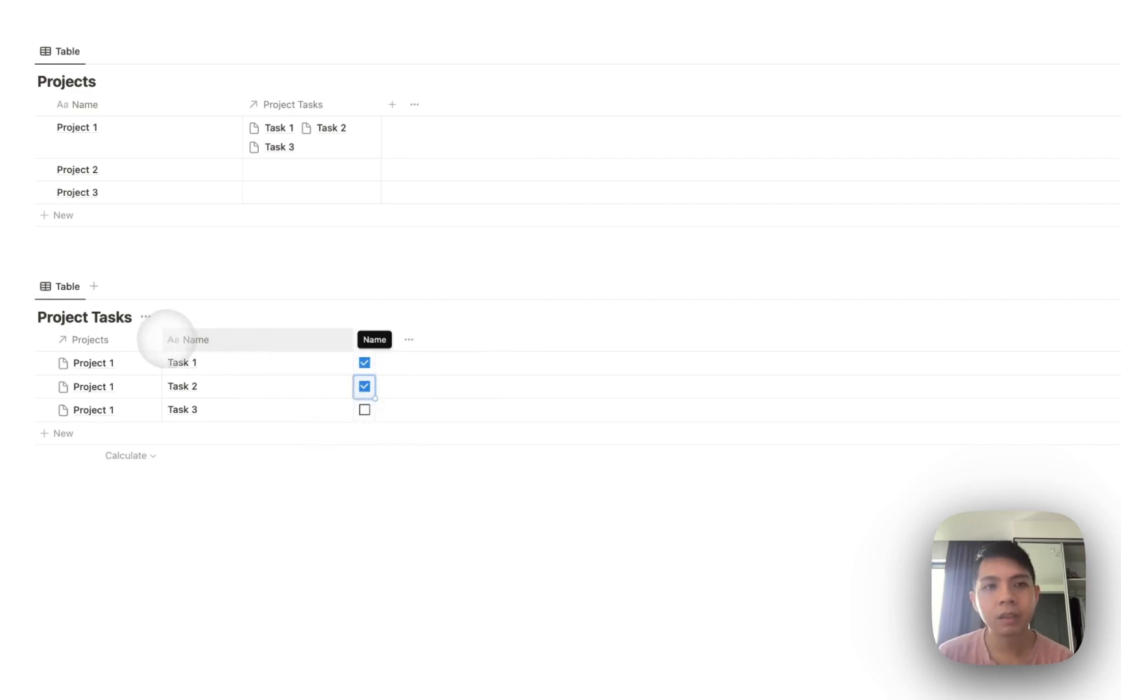
left_click_drag(161, 338, 152, 337)
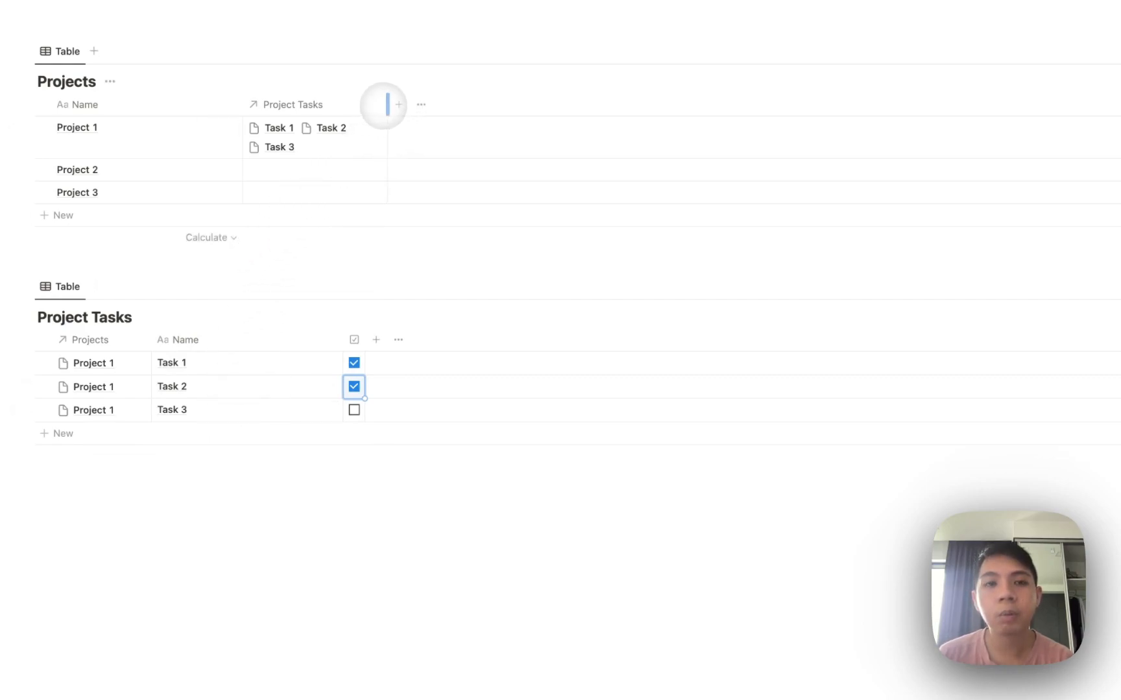
left_click_drag(401, 104, 410, 110)
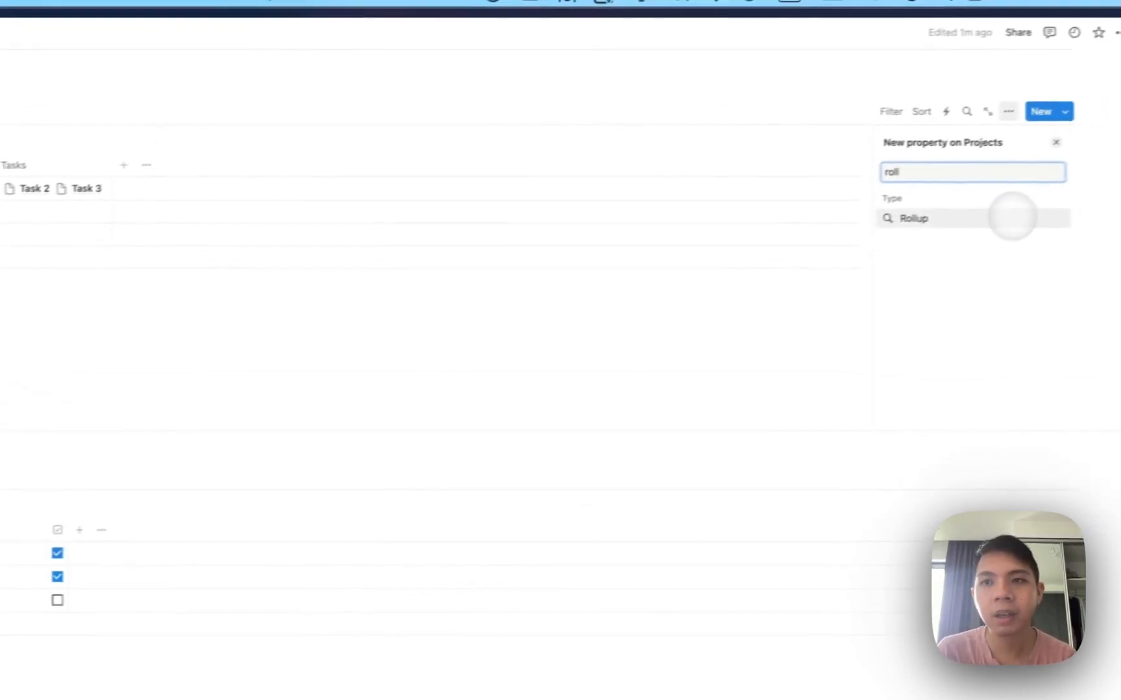
Add a Rollup on Project Tasks' Checkbox, calculated as Percent checked and shown as a bar.
left_click(1010, 217)
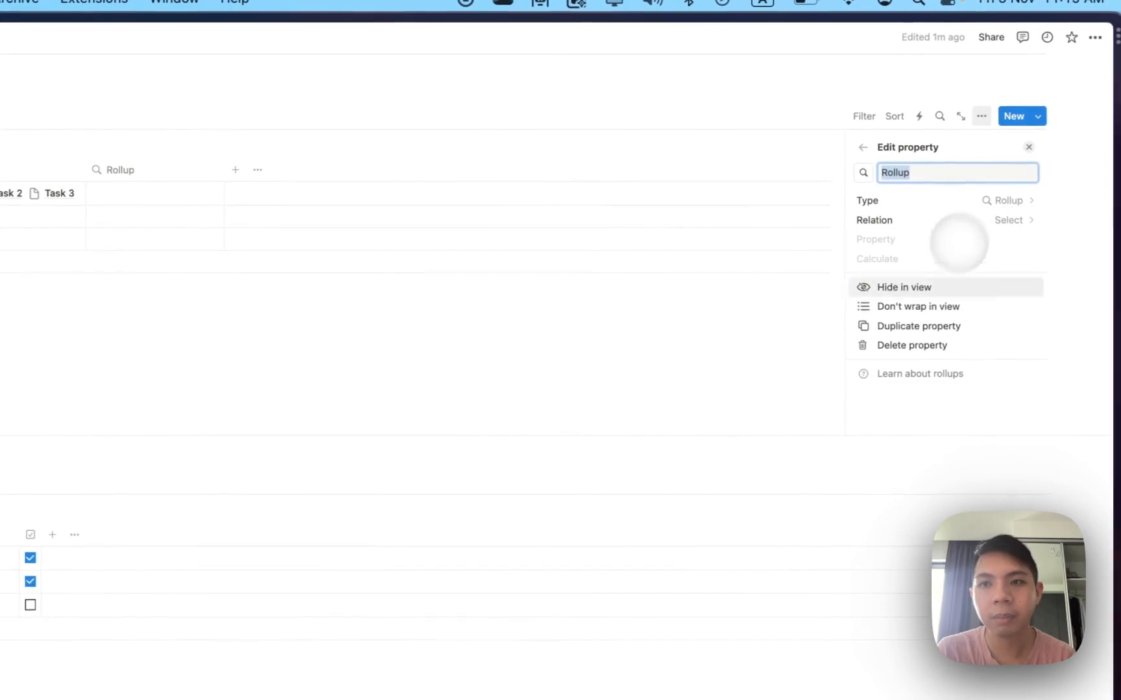
left_click(951, 219)
left_click(934, 273)
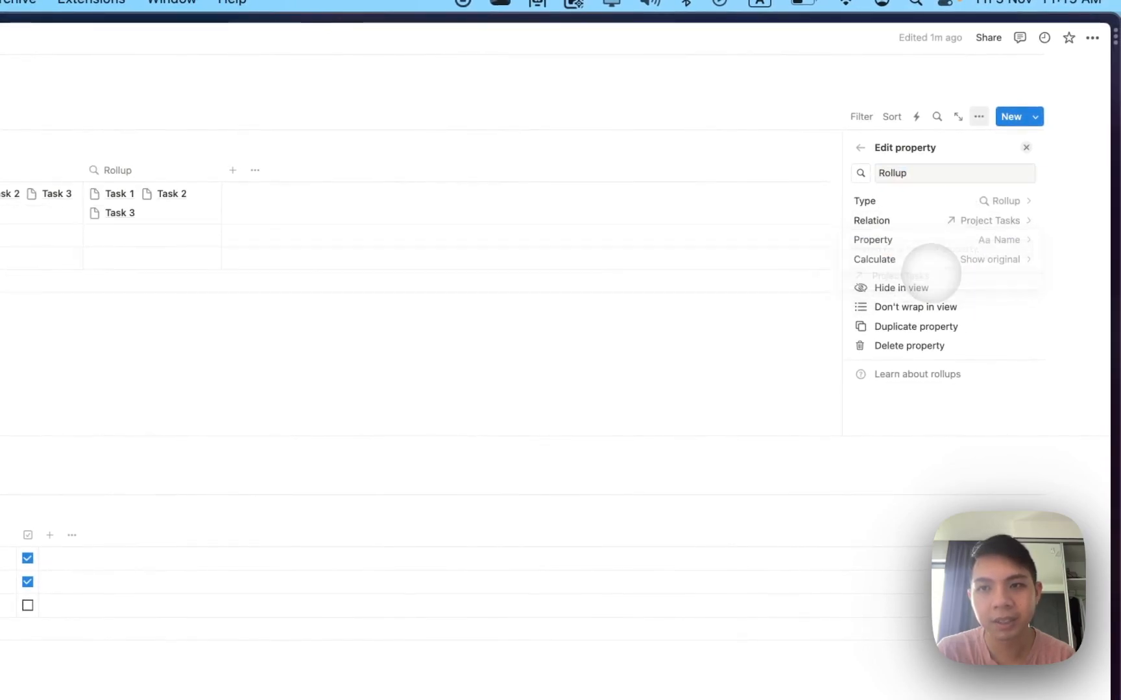
left_click(957, 241)
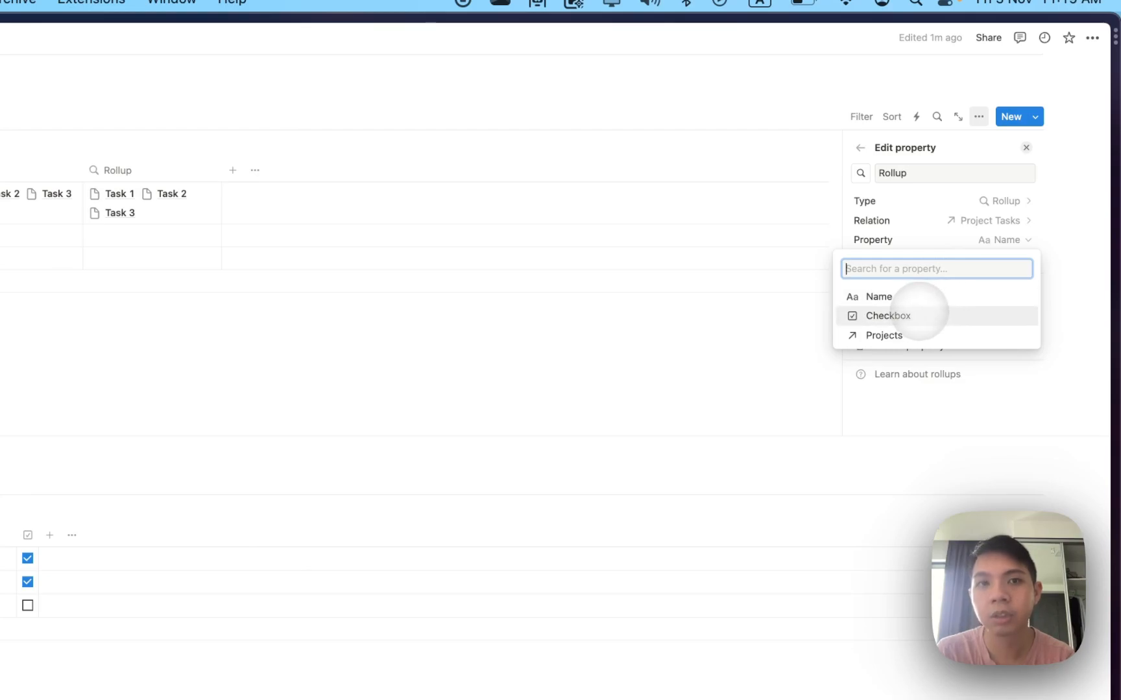
left_click(908, 315)
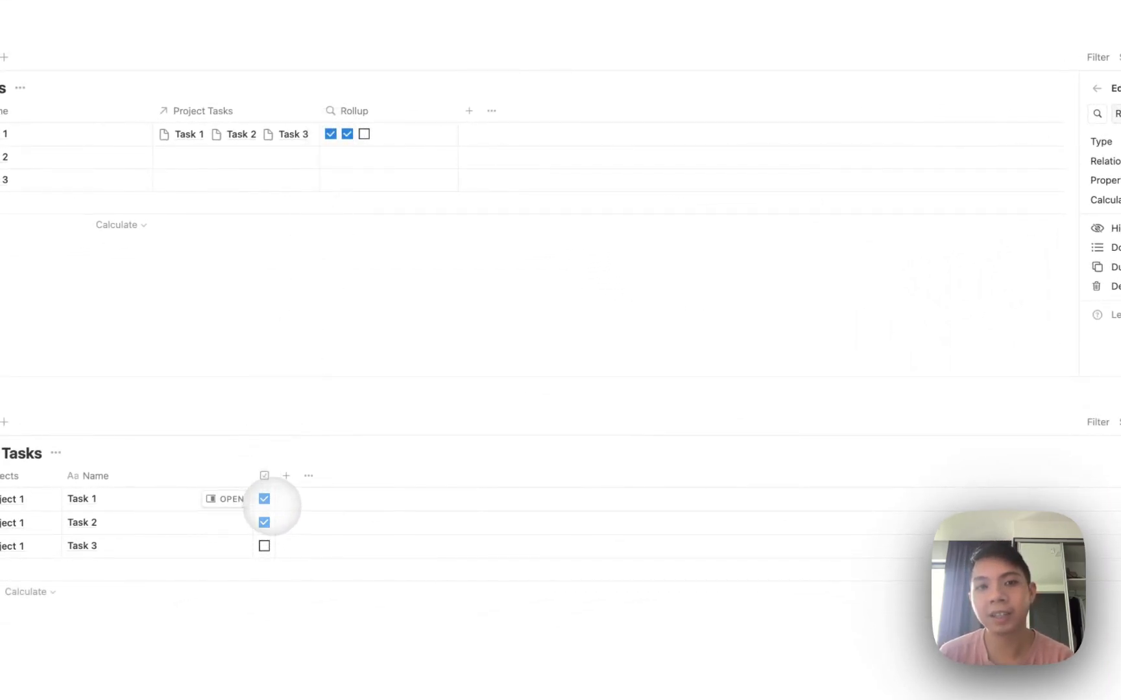
left_click(934, 252)
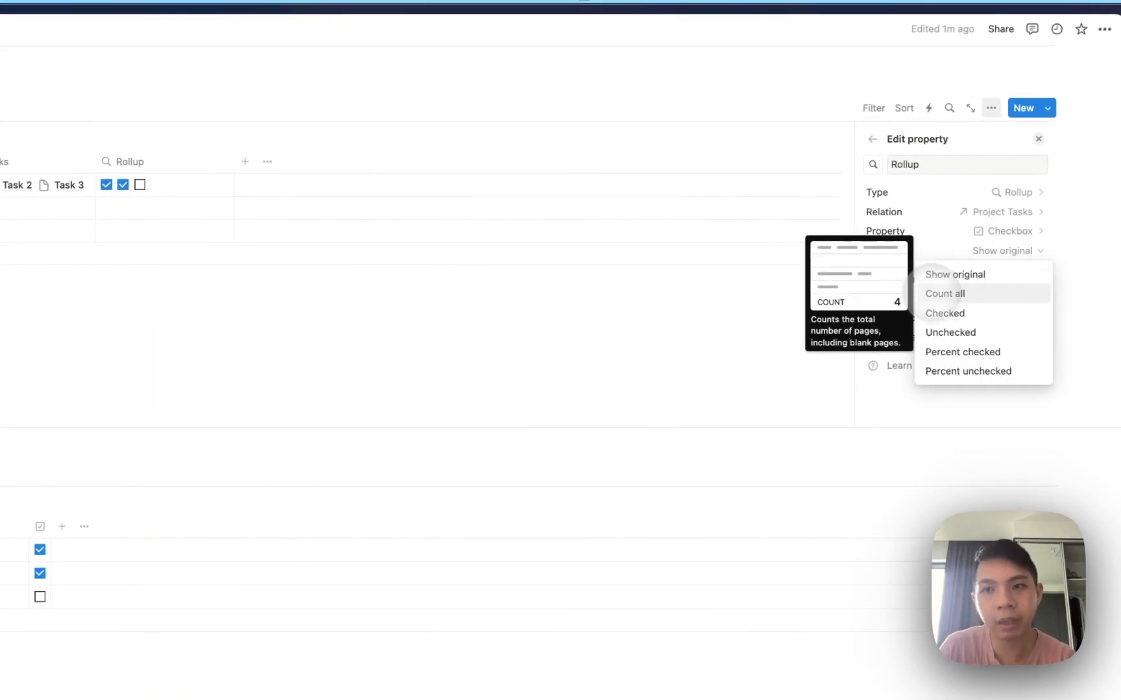
left_click(944, 313)
left_click(963, 351)
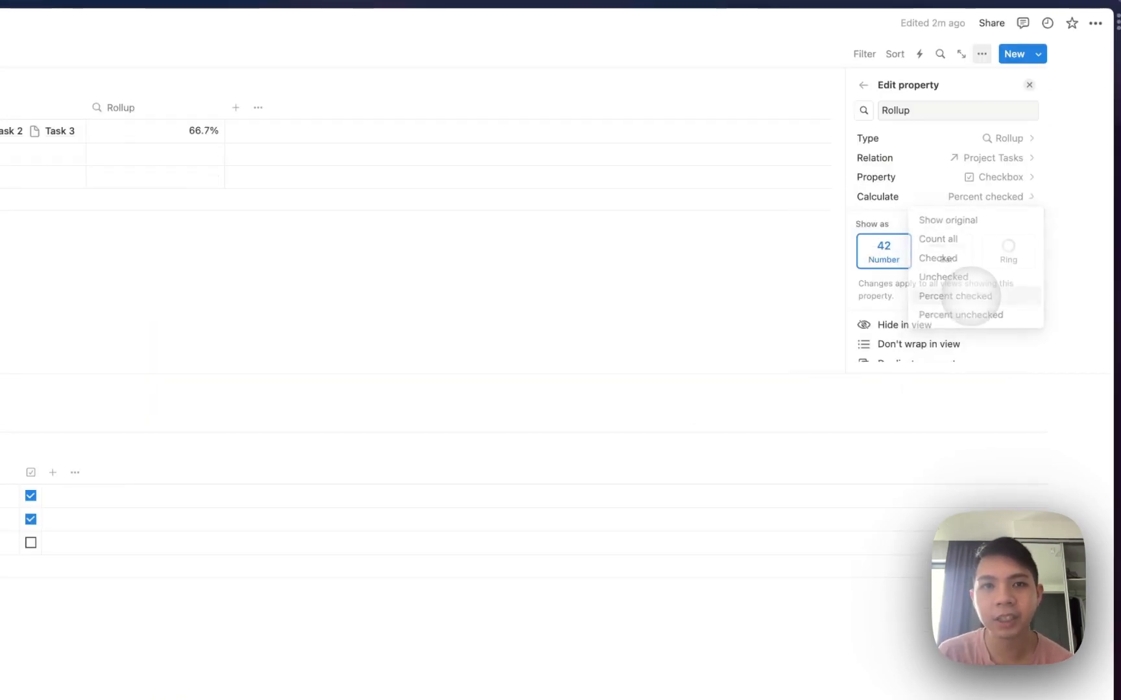
left_click(953, 266)
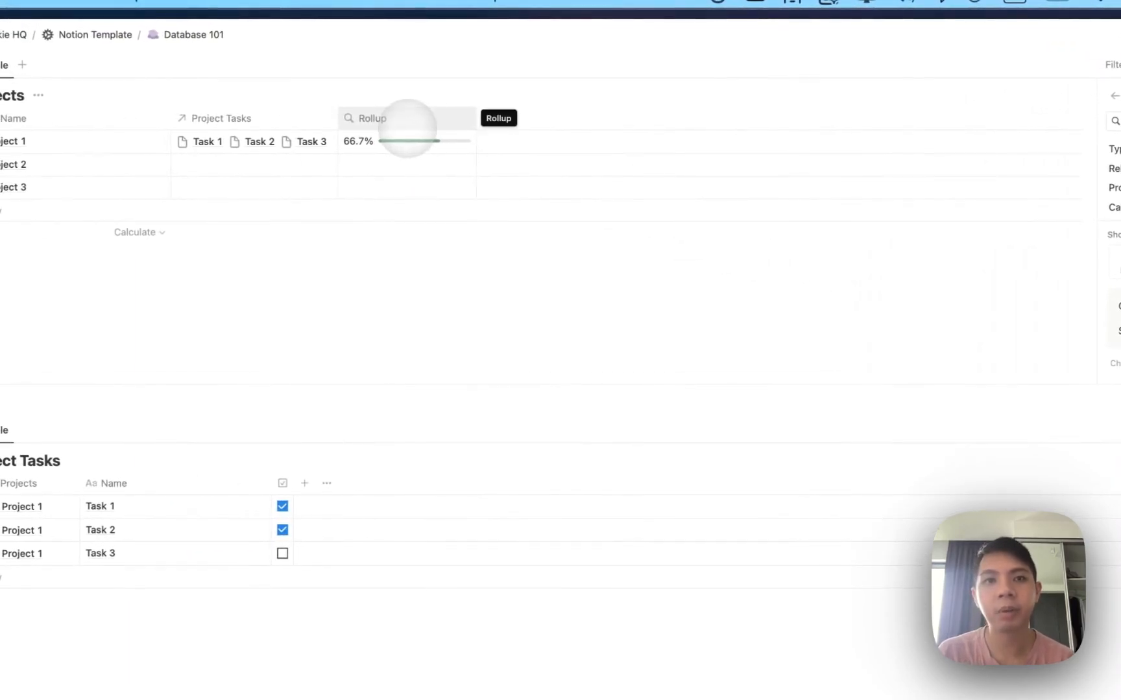
Rename the rollup column to Progress.
left_click(407, 123)
type("Progres")
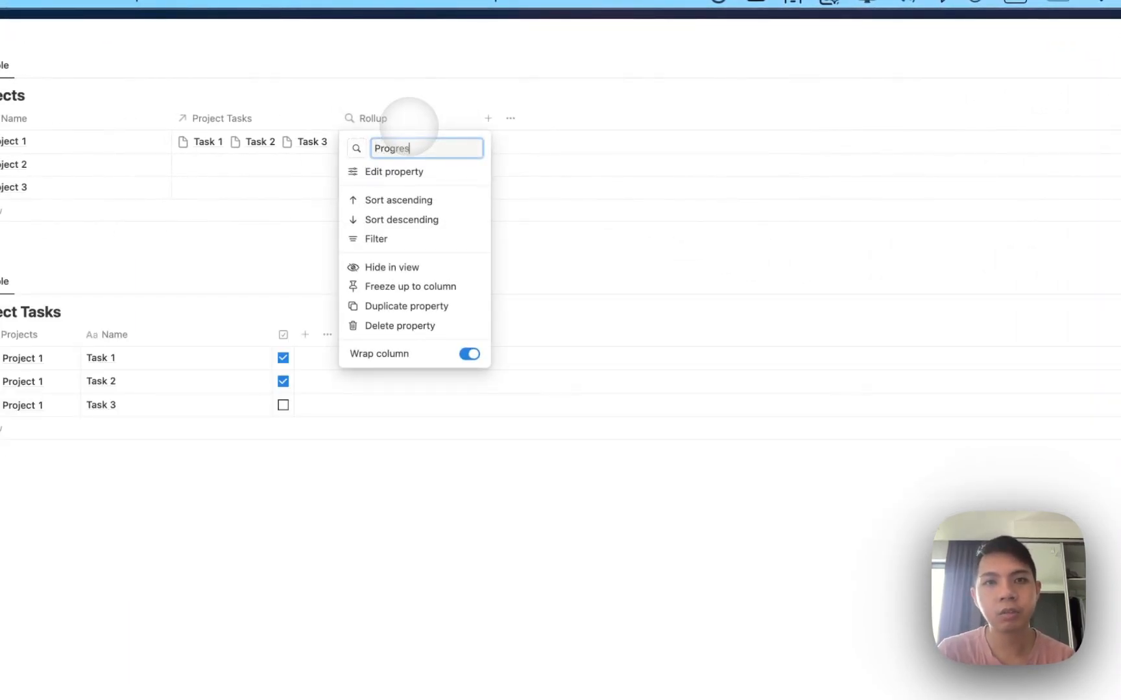
type("s")
key("Return")
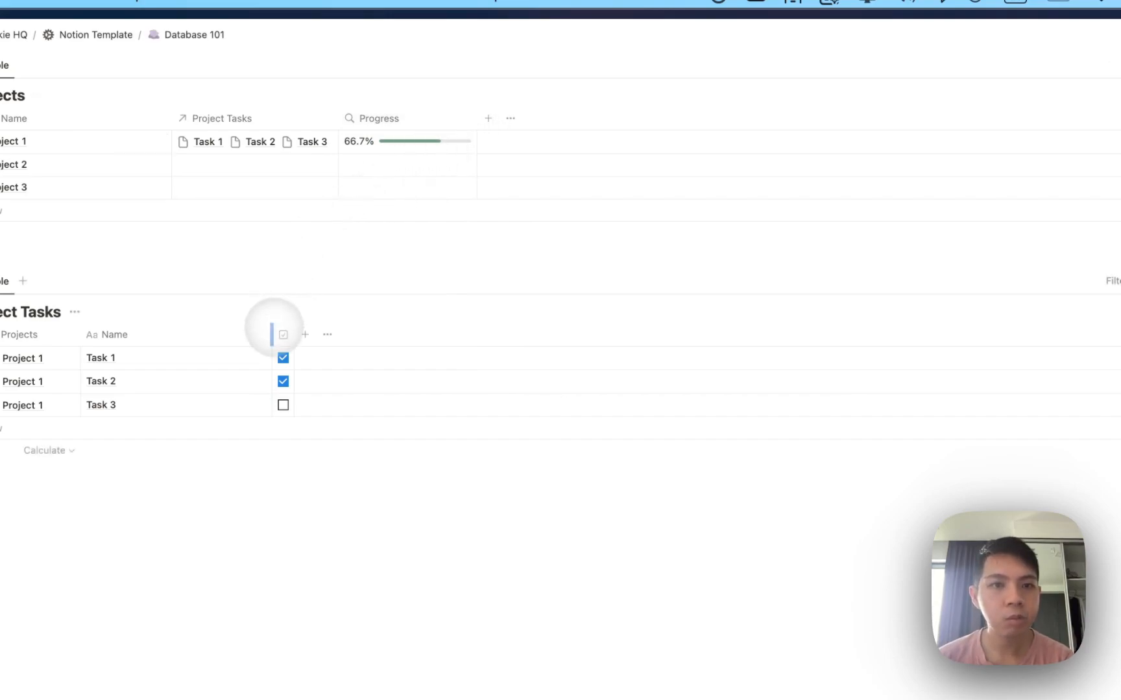
Test Progress by ticking Task 3 and unticking Task 1, then show the Projects property list.
left_click(283, 404)
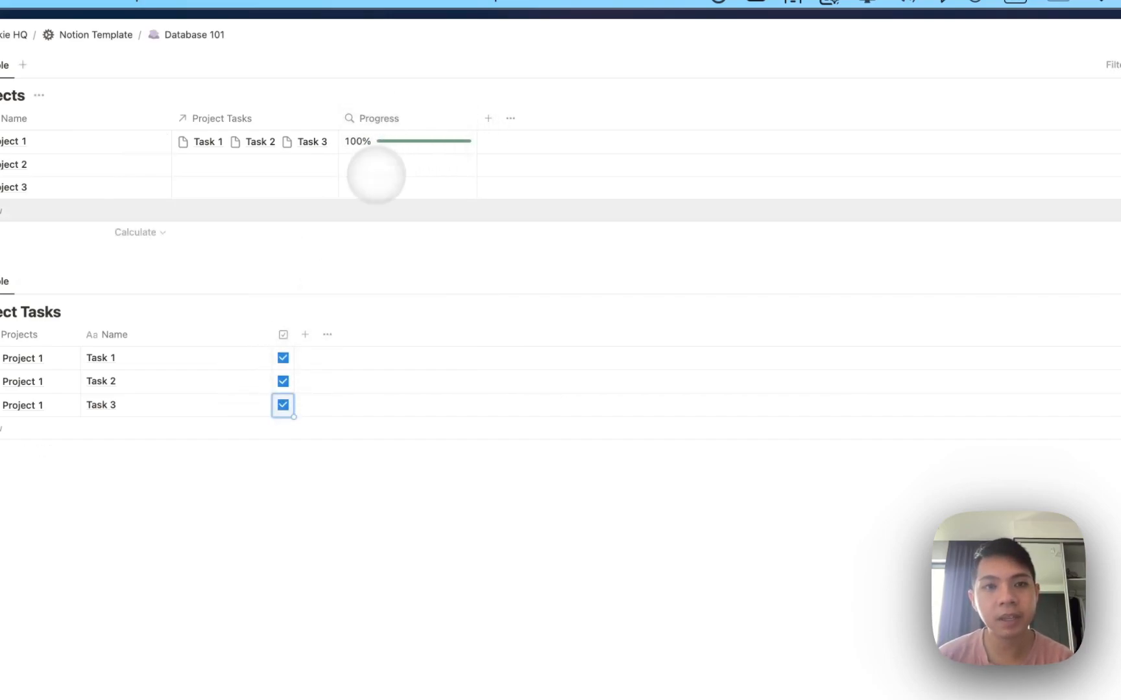
left_click(284, 359)
scroll(268, 139, "up", 2)
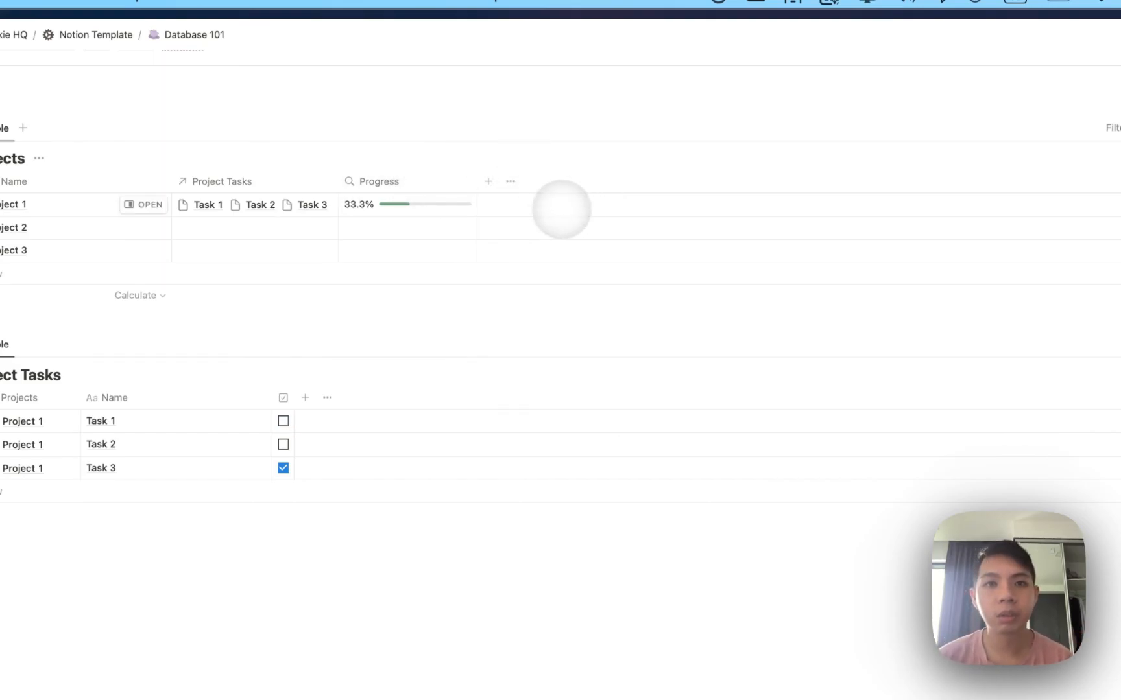
left_click(516, 183)
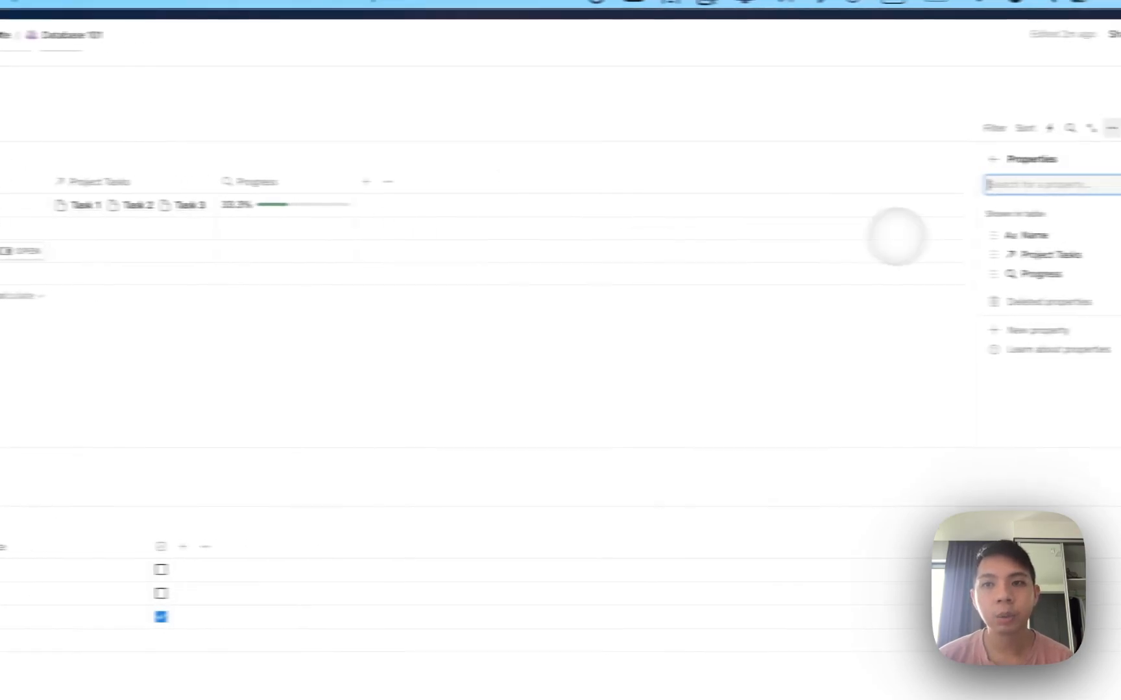
Close the Projects property panel and look over the Sales Pipeline System subpage links.
left_click(817, 188)
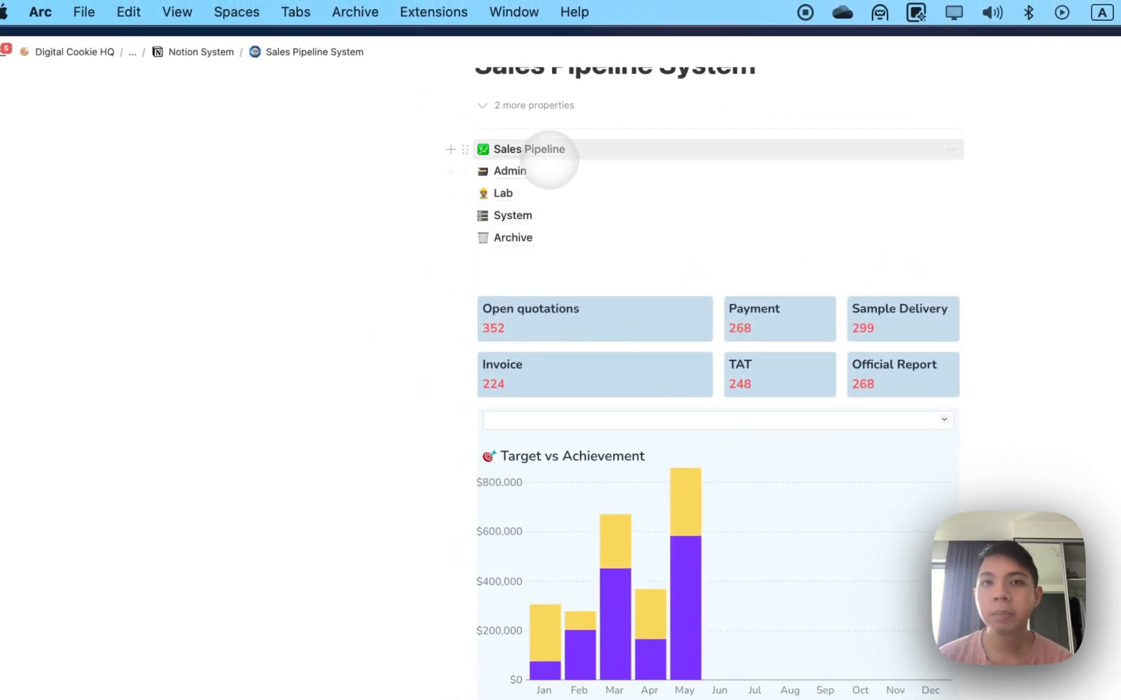
mouse_move(582, 153)
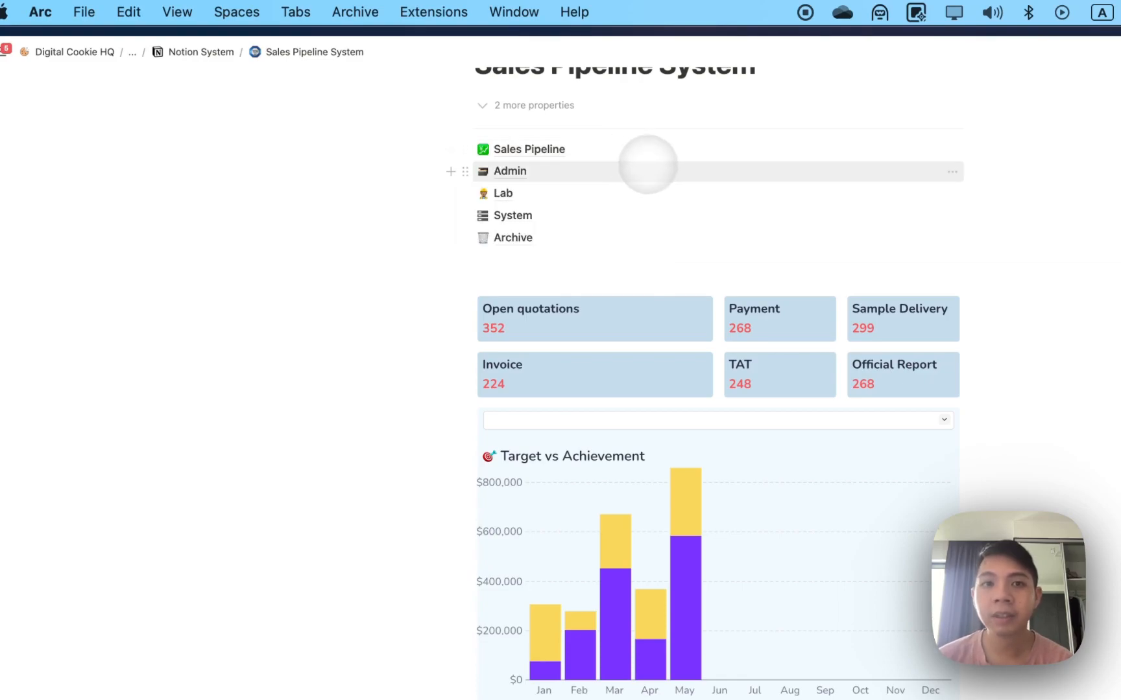
mouse_move(657, 169)
mouse_move(678, 195)
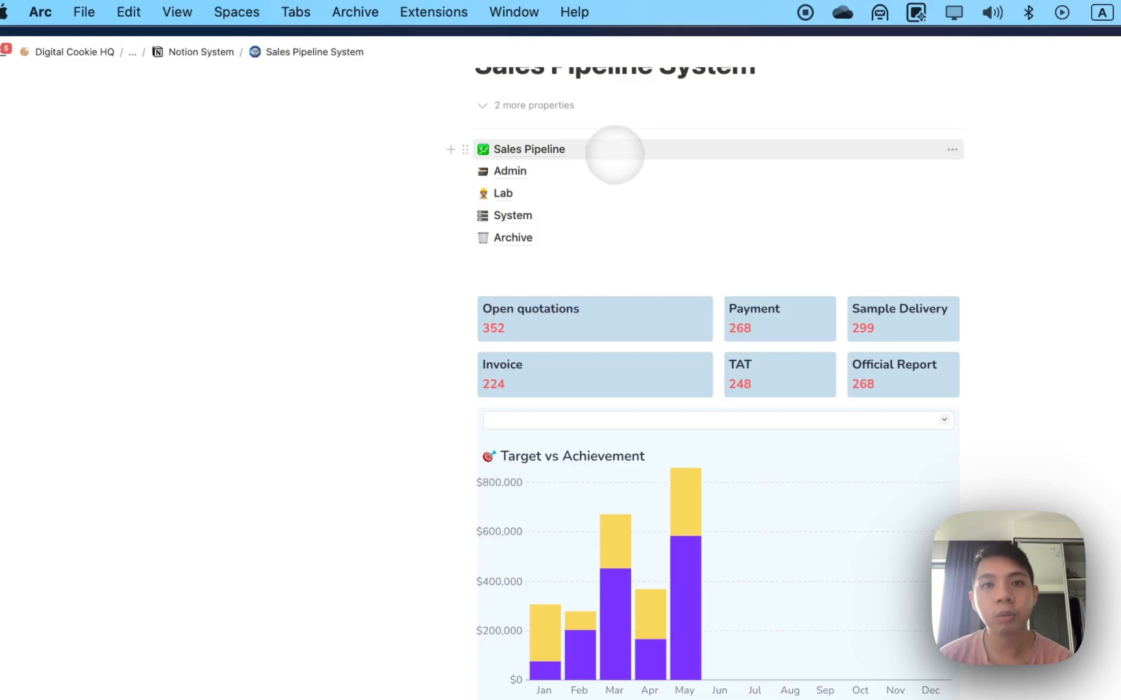
In Sales Pipeline, browse the Team, Me (Loss), Team (Loss) and Me (Quotation) views, then return to Me.
left_click(610, 150)
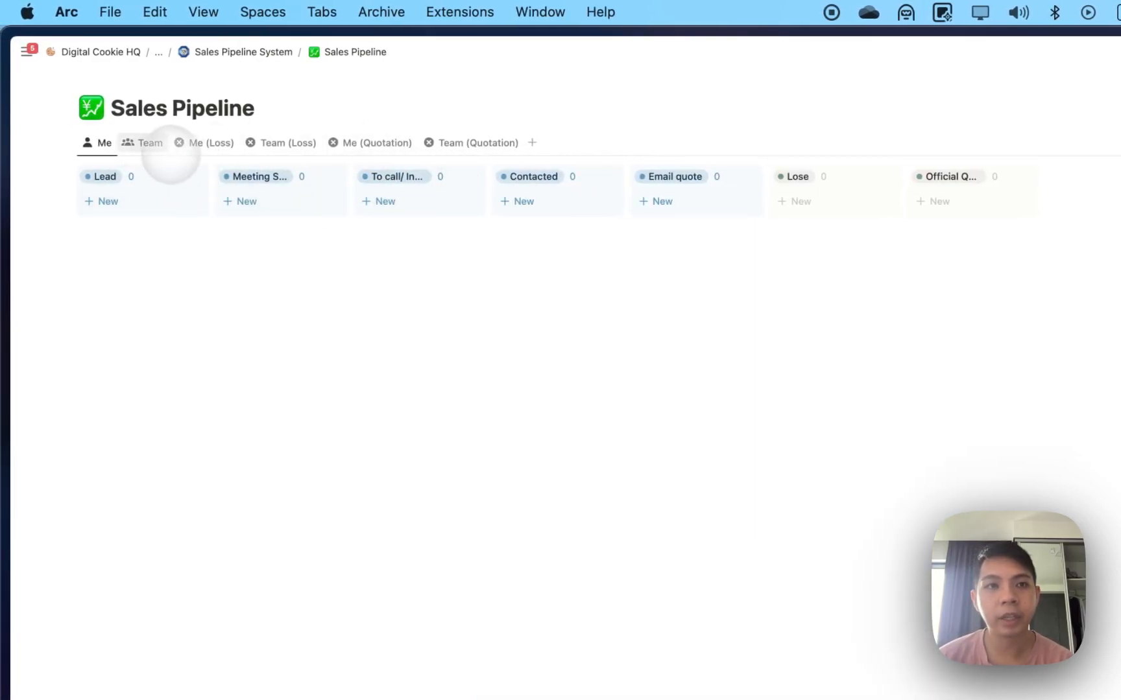
left_click(142, 143)
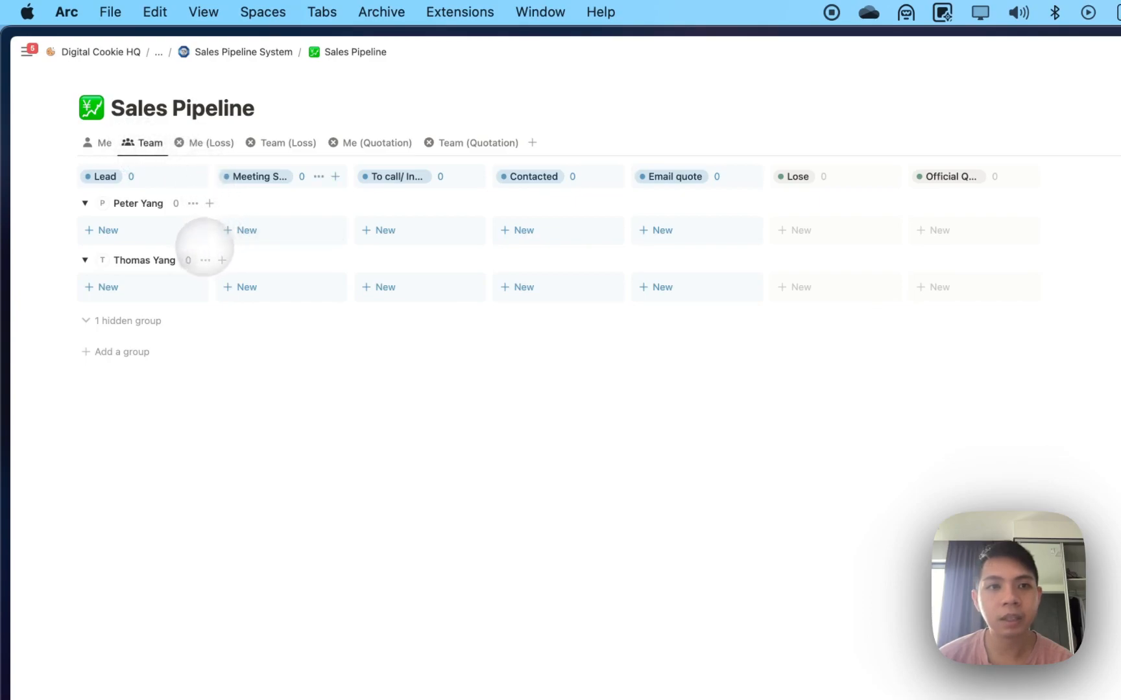
left_click(205, 143)
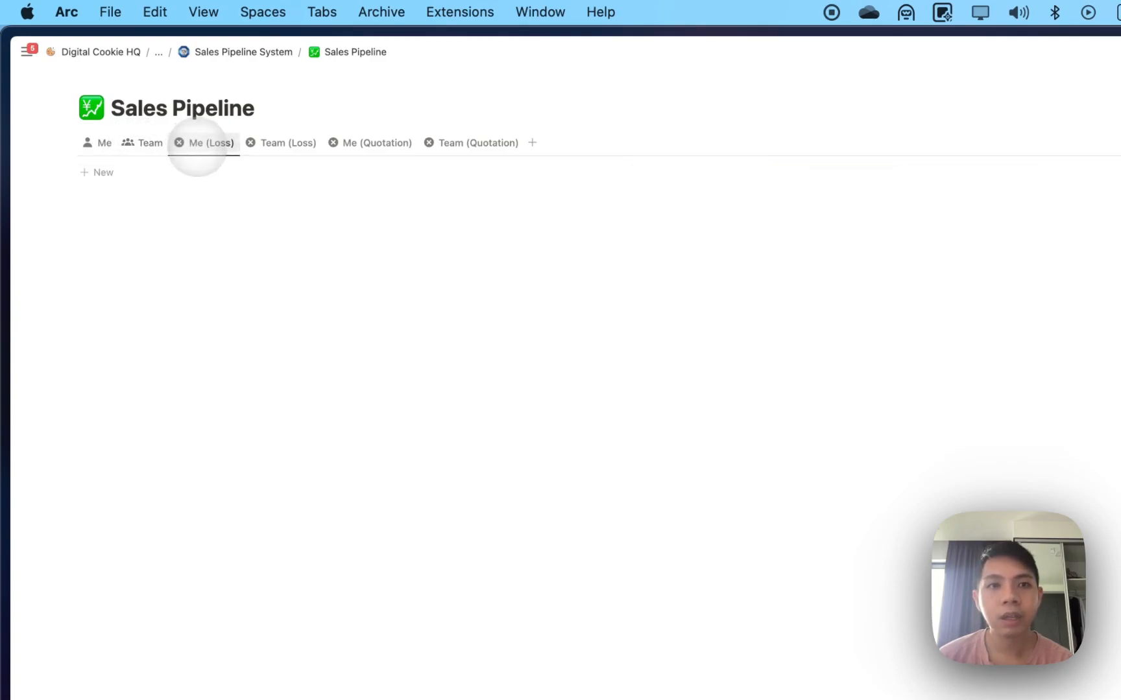
left_click(282, 143)
left_click(370, 142)
left_click(101, 143)
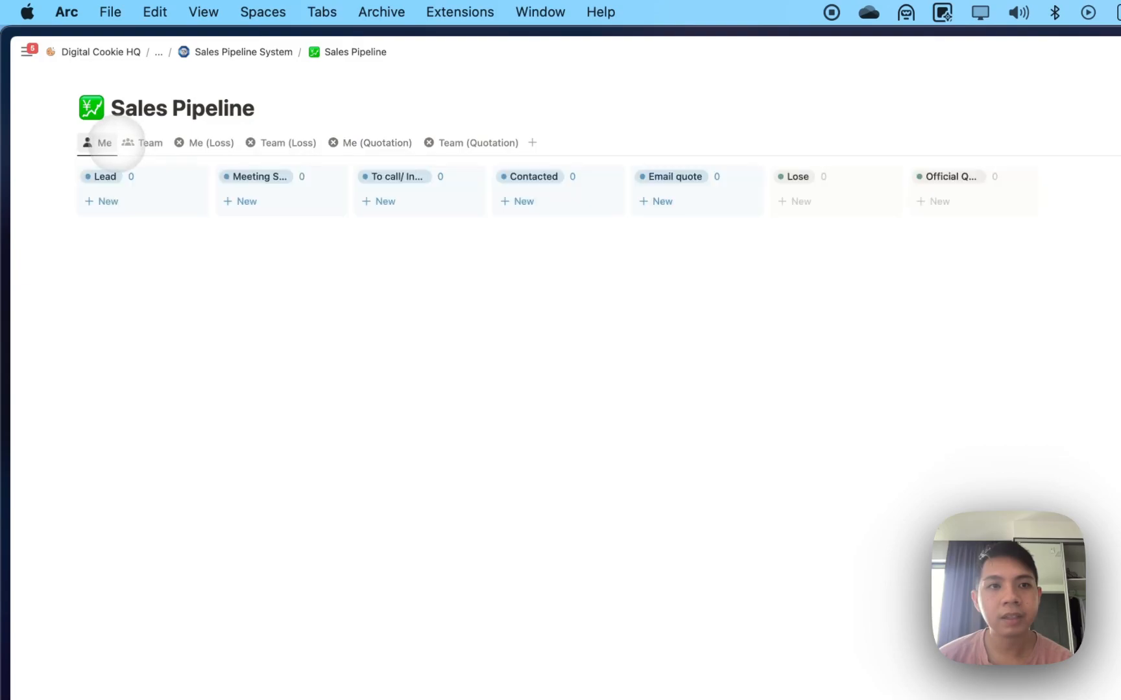
Add a Job 1 card to the Lead column and move it to the meeting stage.
left_click(114, 201)
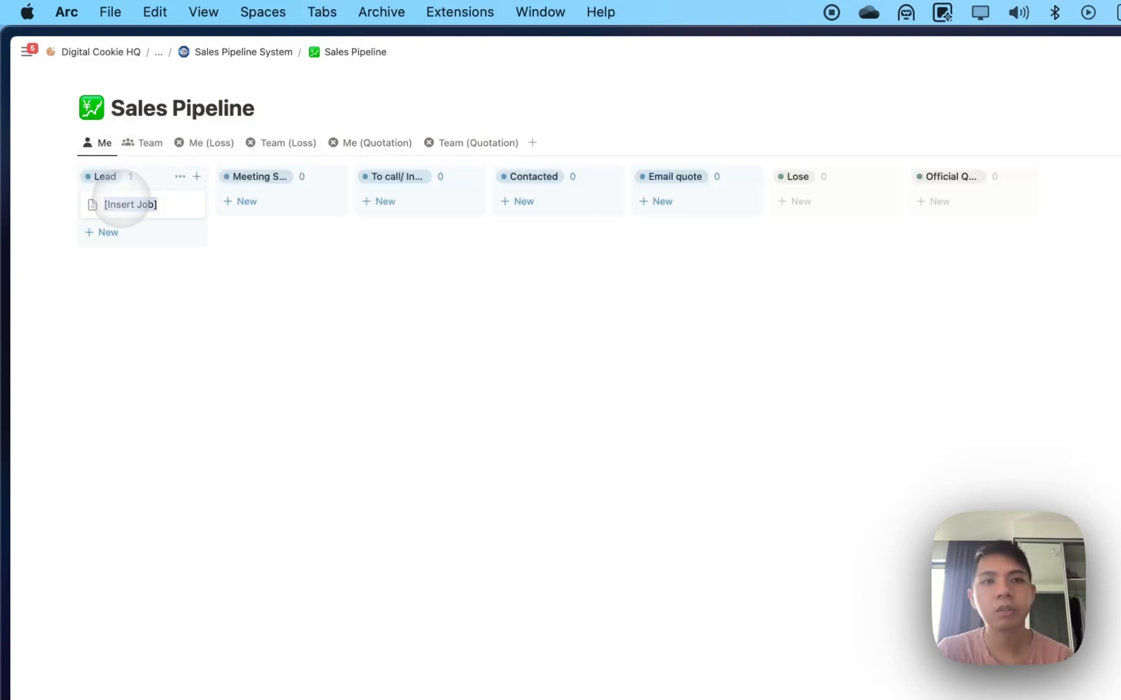
key("Escape")
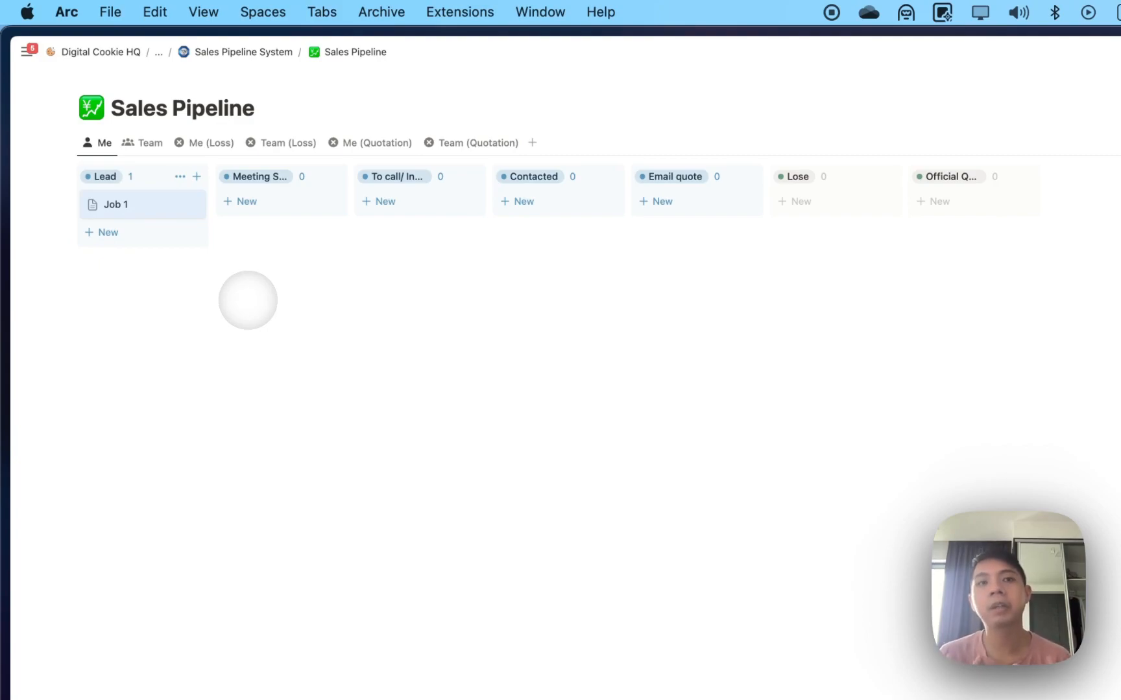
left_click_drag(105, 202, 518, 205)
Write sample notes 'kakdksa' in Job 1's page, then move it through Email quote to the final column.
left_click(522, 205)
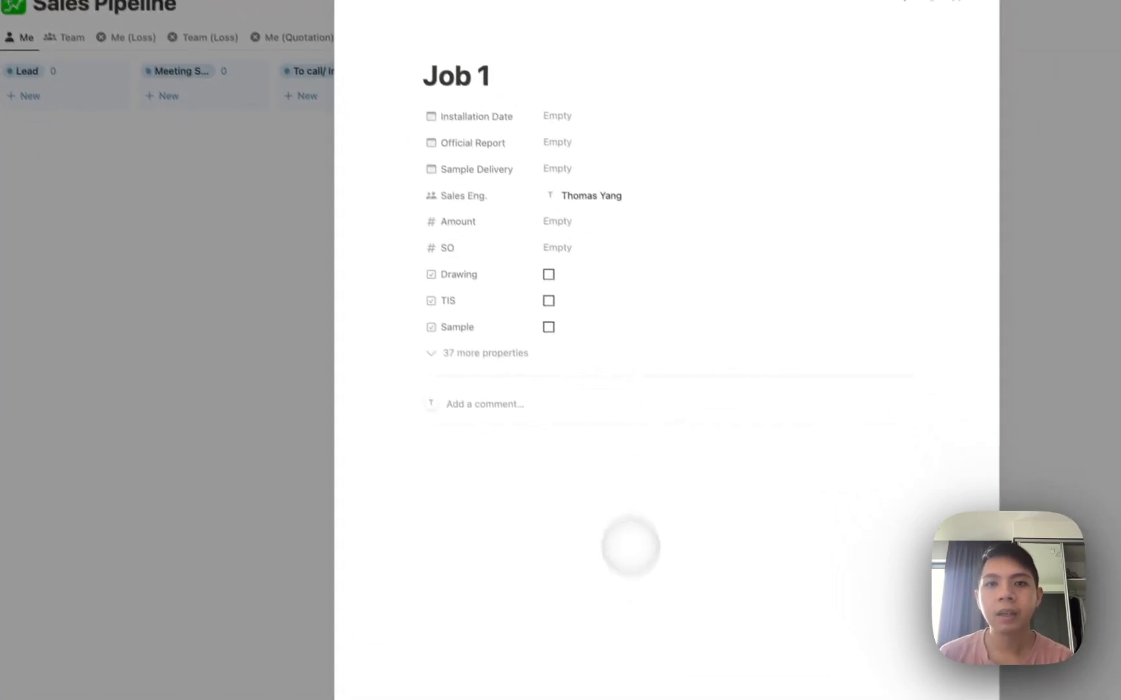
left_click(488, 450)
type("kakdksad")
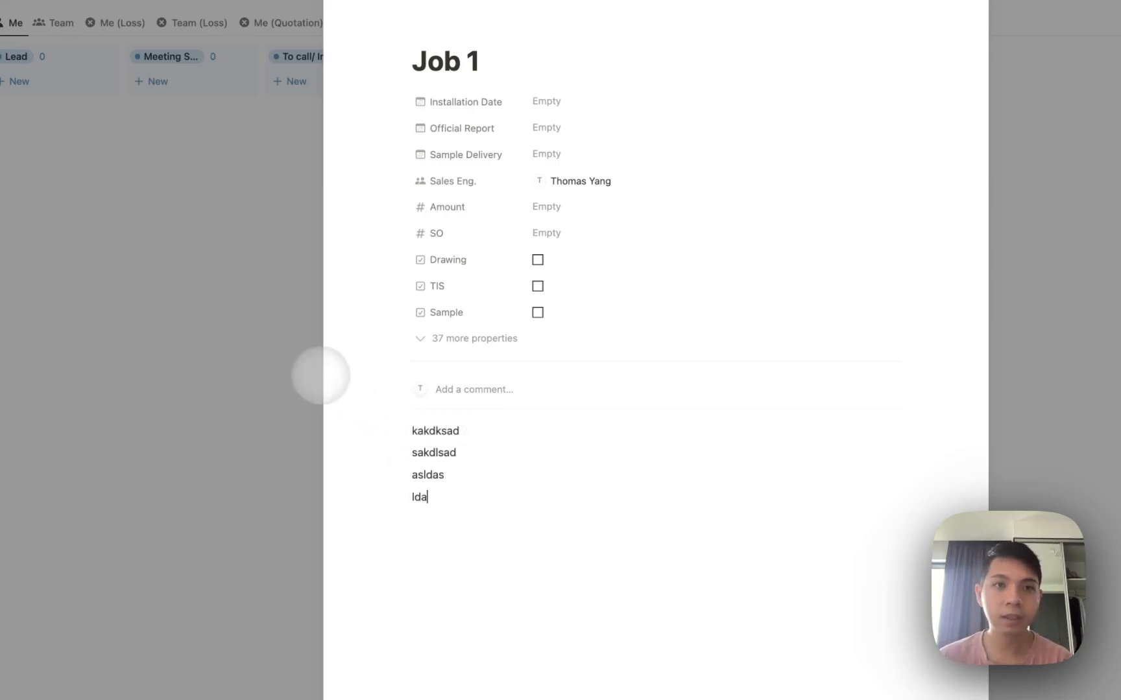
left_click(296, 317)
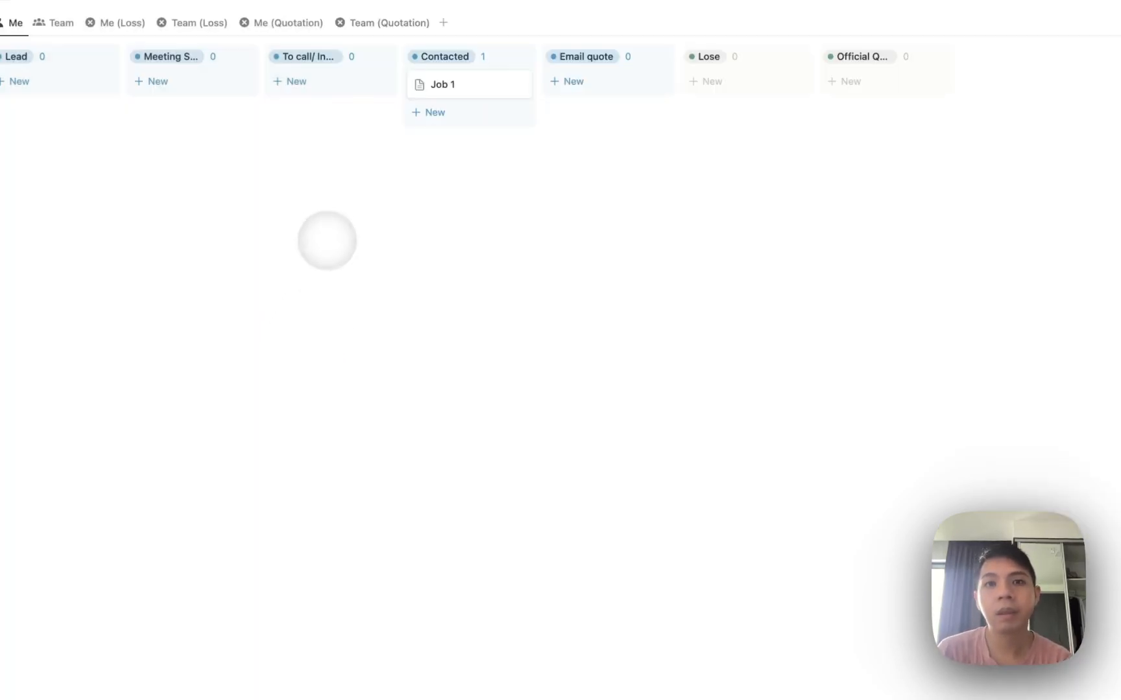
left_click_drag(406, 206, 779, 198)
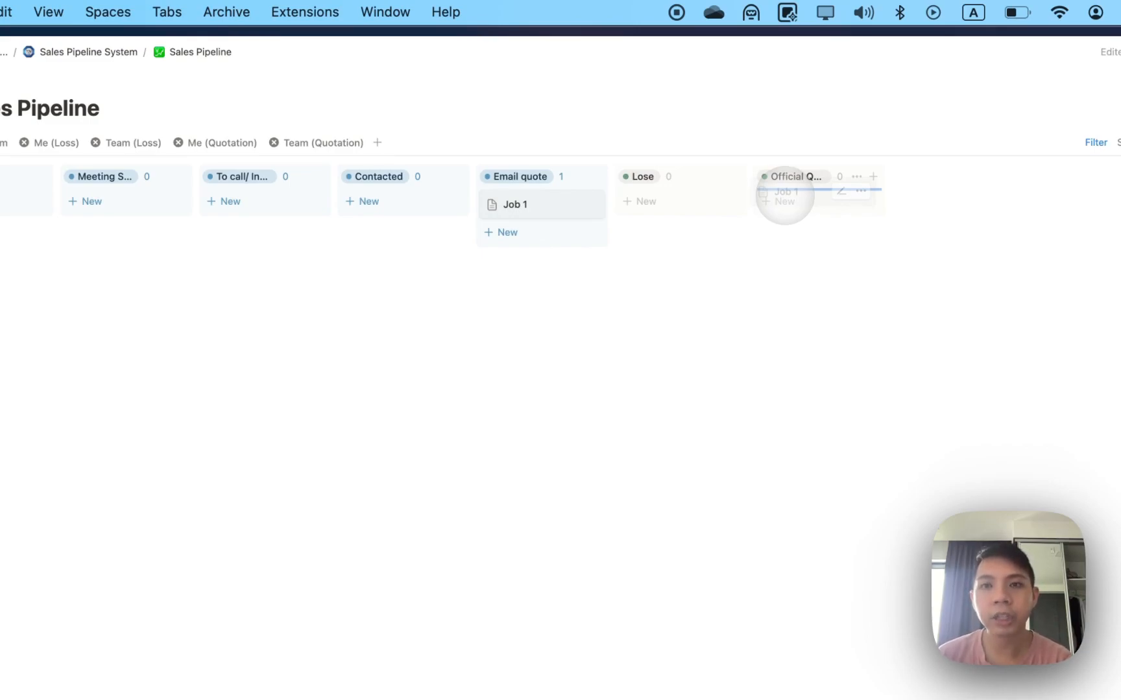
left_click_drag(785, 194, 783, 196)
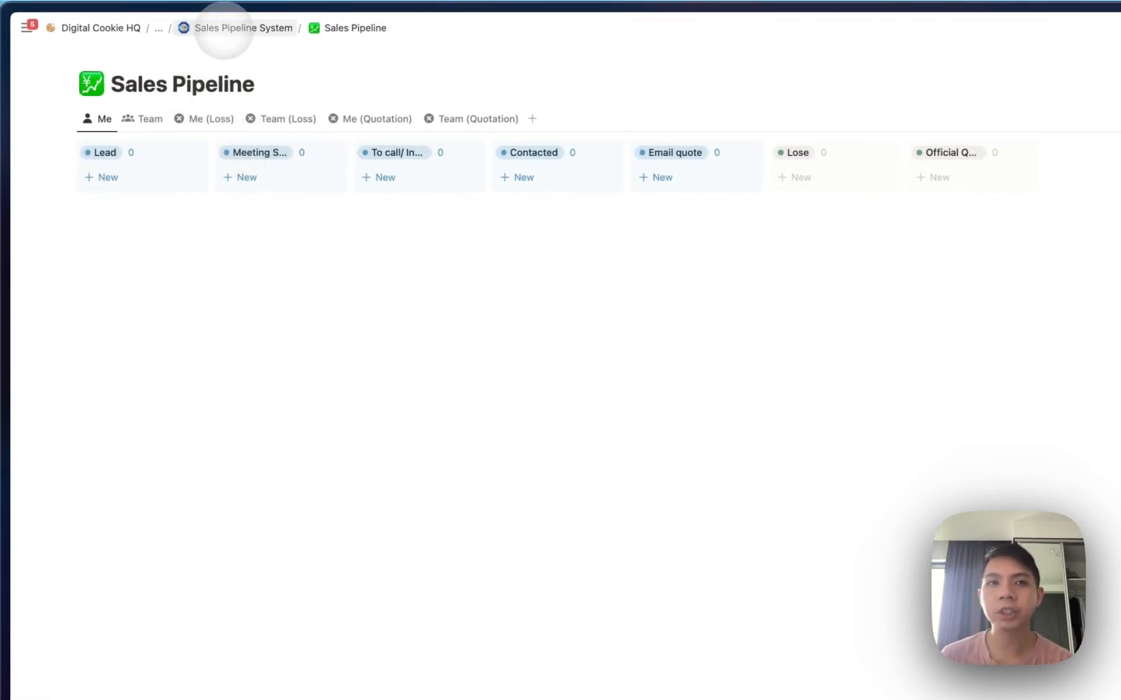
Go to the Admin table and give the New sales row the date November 9, 2023.
left_click(226, 28)
left_click(531, 485)
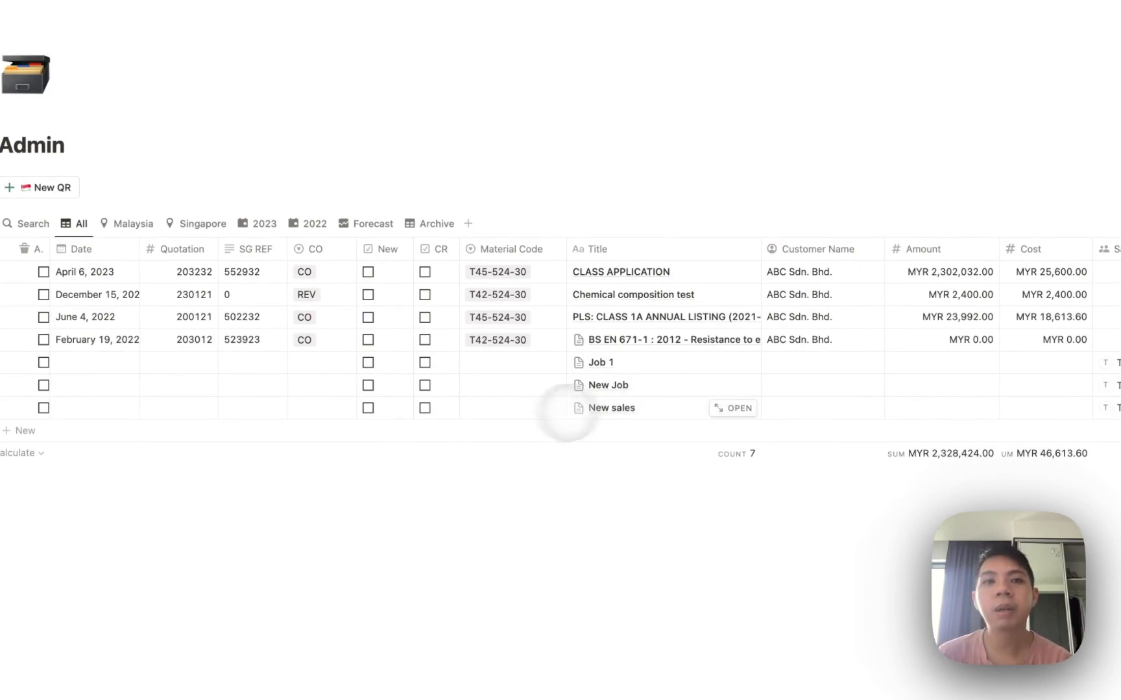
left_click(69, 408)
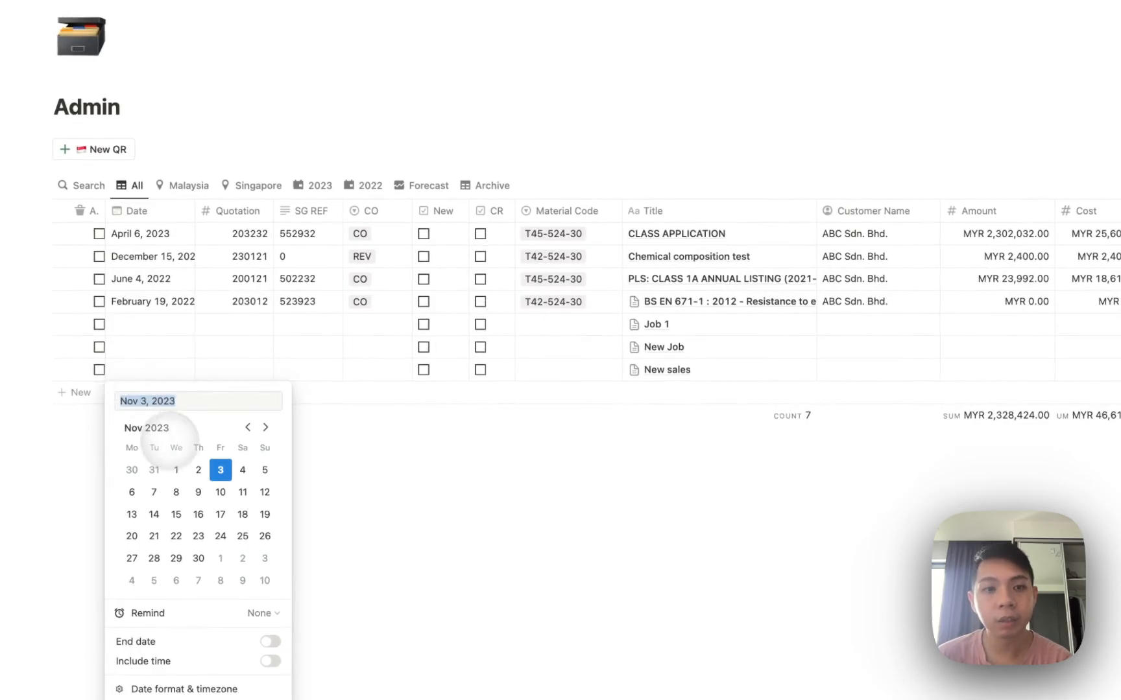
left_click(198, 492)
key("Escape")
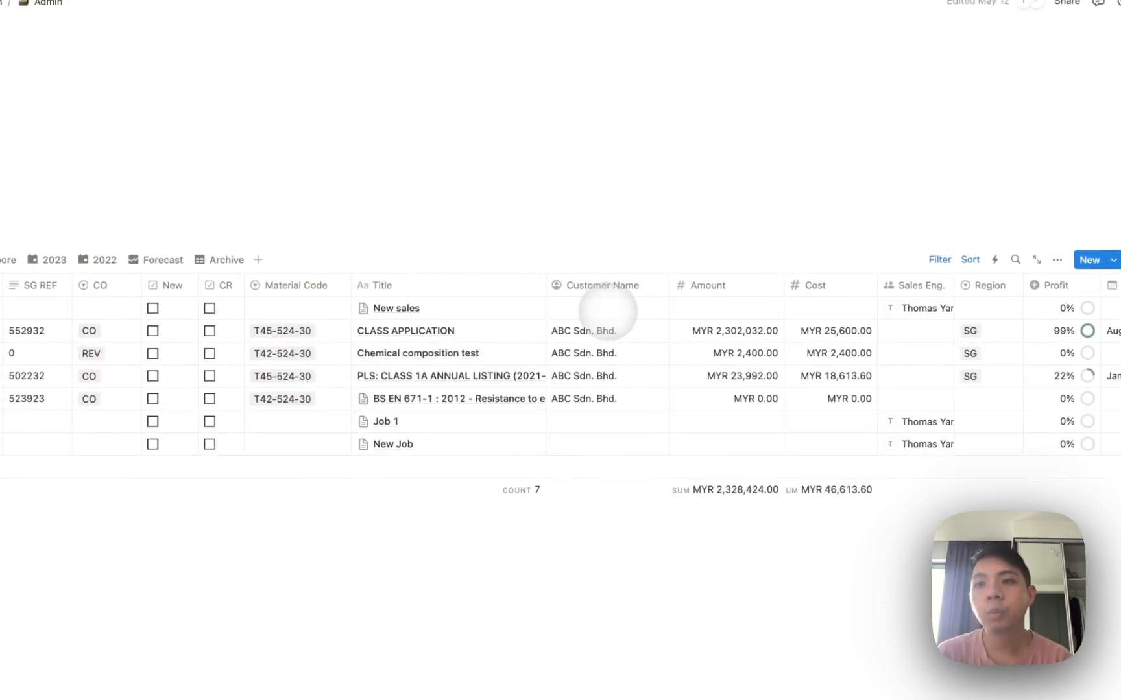
Set the New sales entry's confirmation status to Confirmed.
scroll(610, 312, "right", 2)
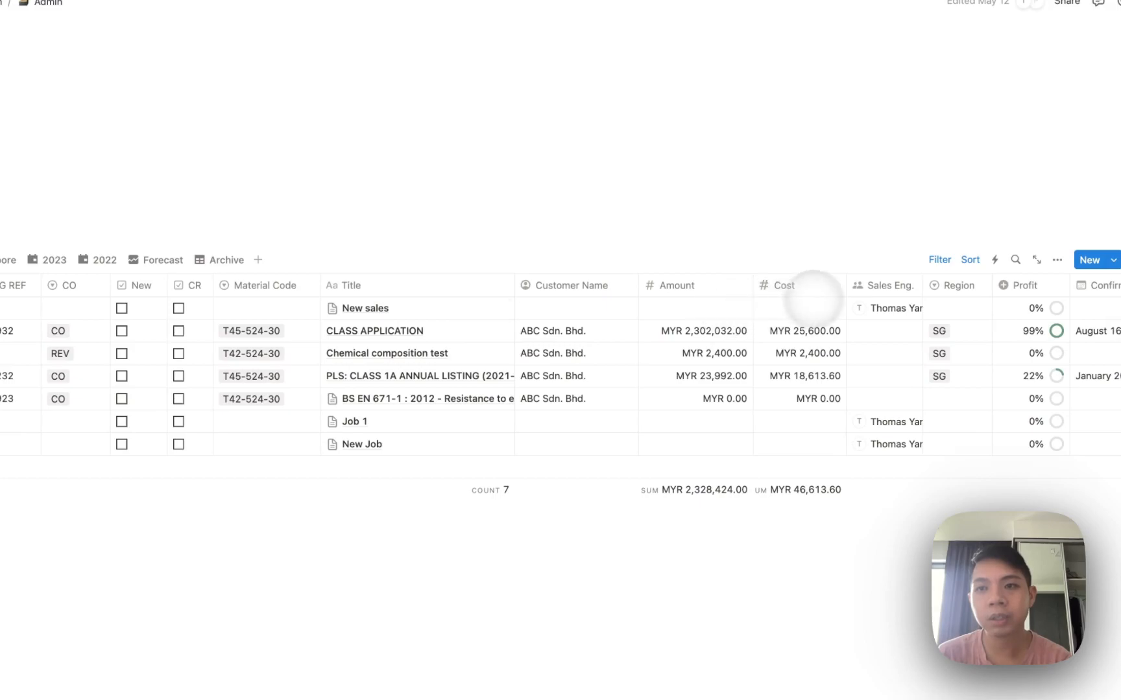
scroll(800, 295, "right", 8)
left_click(899, 305)
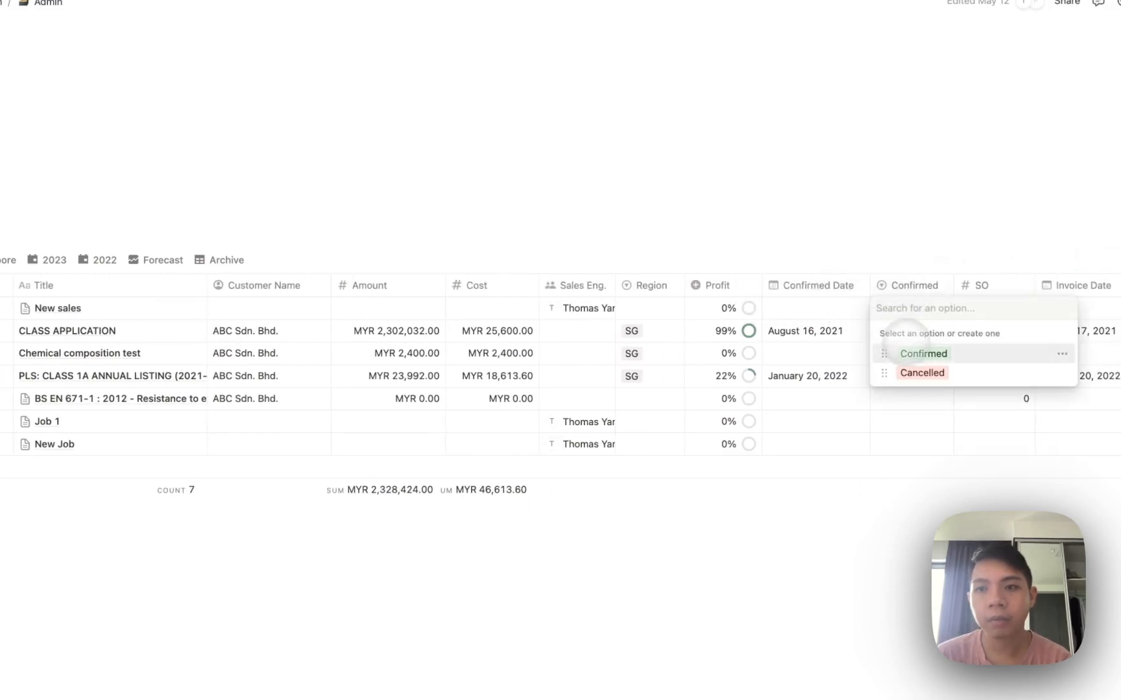
left_click(922, 354)
scroll(879, 305, "right", 12)
scroll(778, 306, "right", 12)
Go from Sales Pipeline System to the Lab page and preview the New button's template list.
left_click(208, 25)
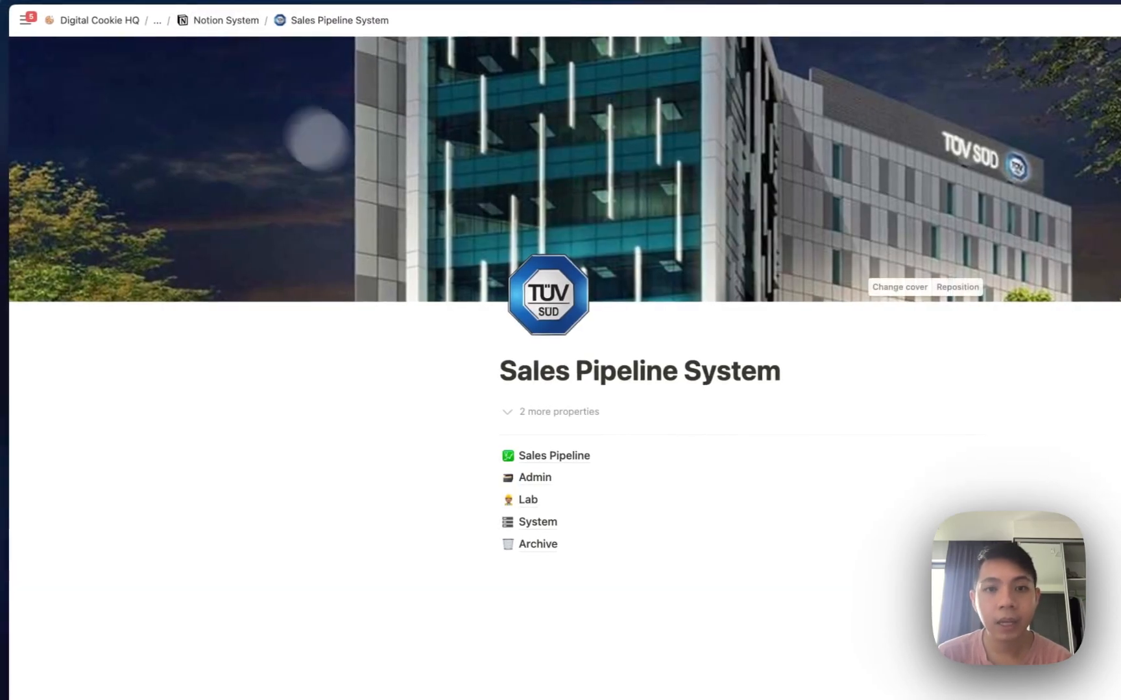
left_click(571, 499)
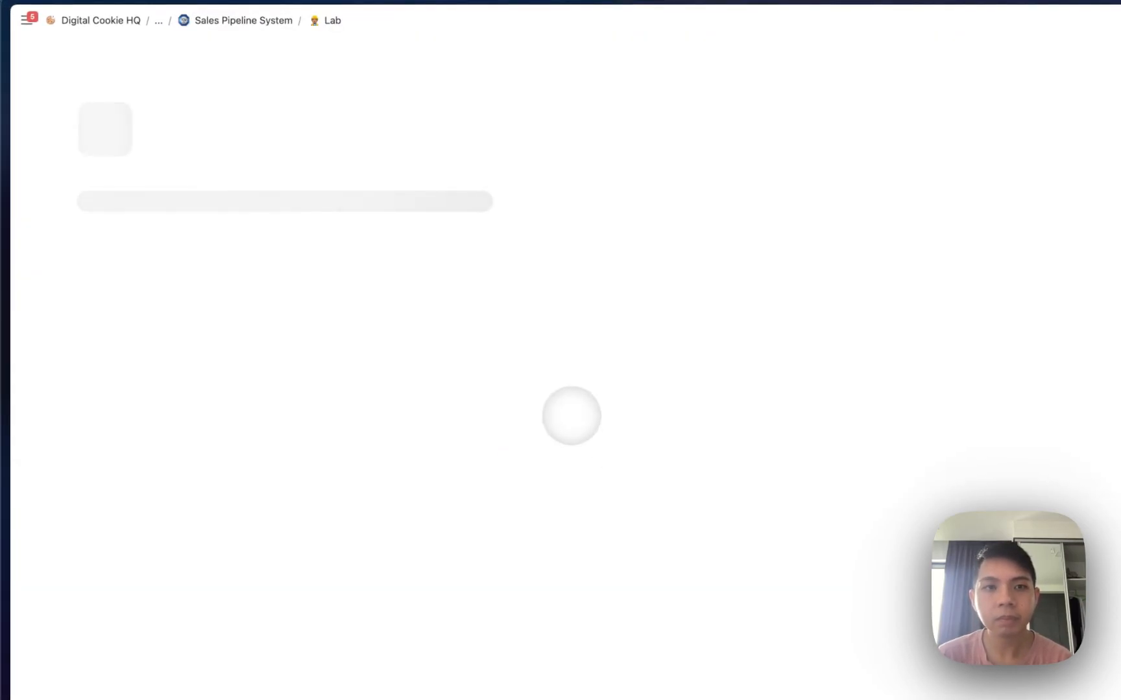
scroll(571, 416, "down", 3)
scroll(526, 379, "up", 2)
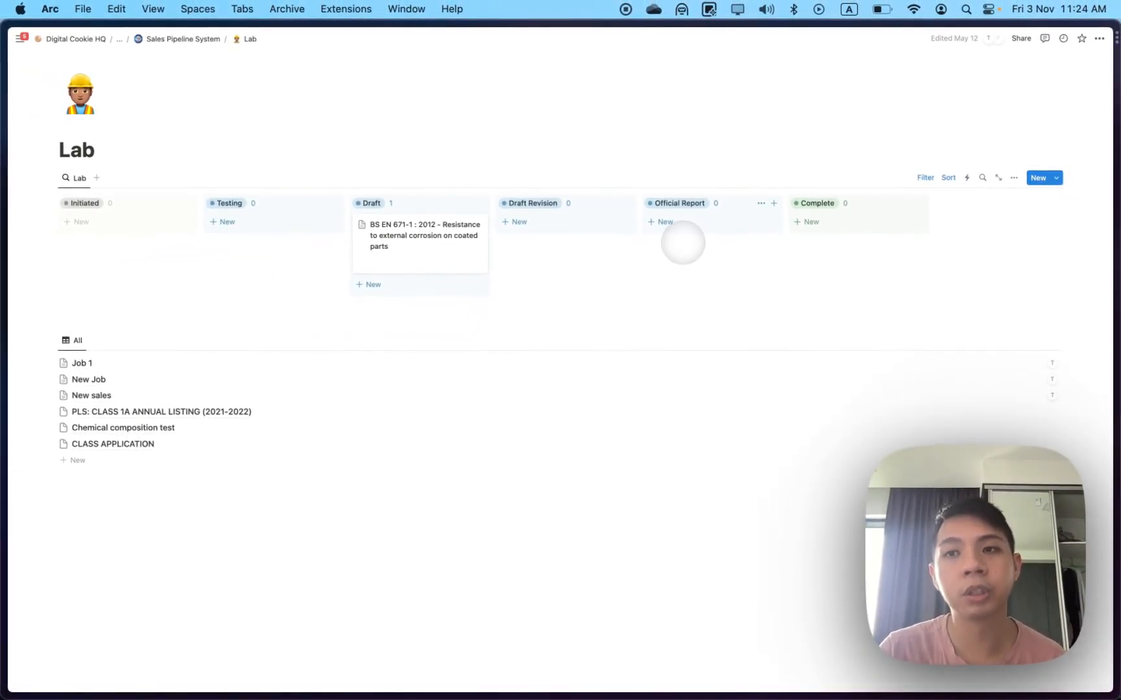
left_click(1054, 179)
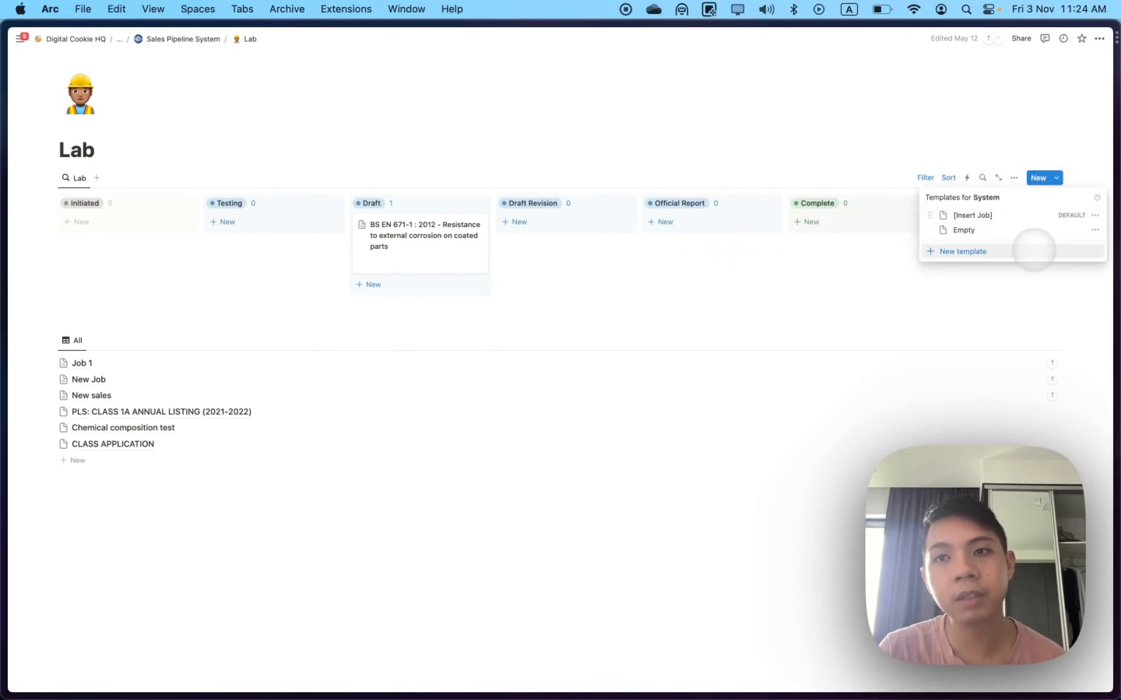
left_click(965, 166)
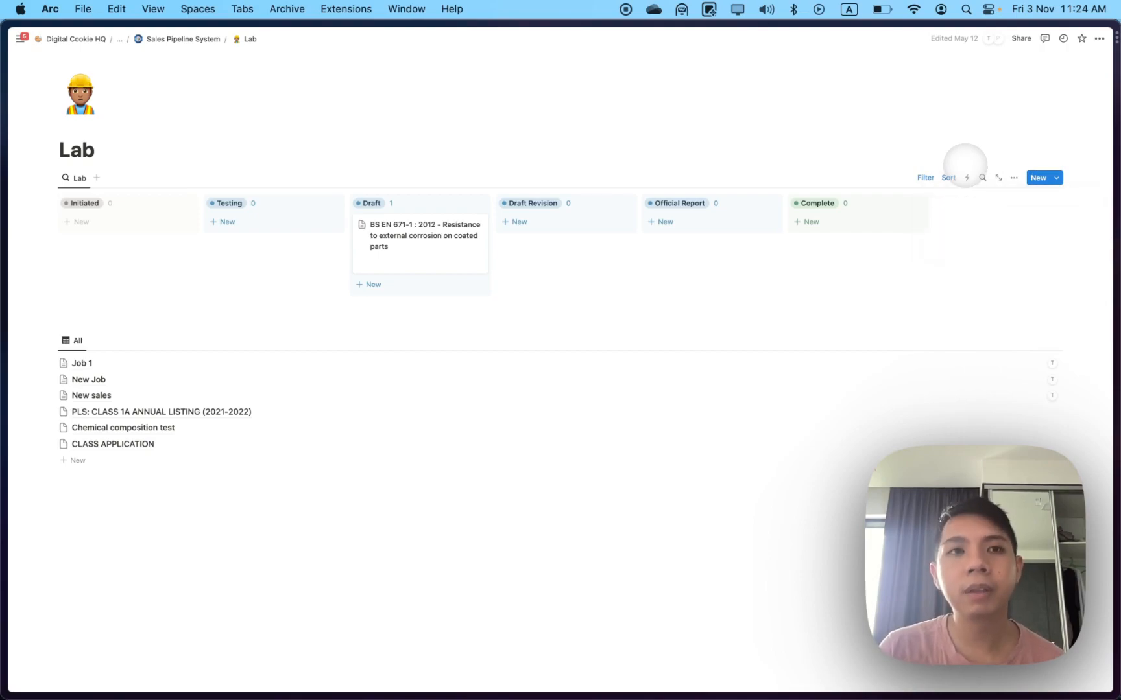